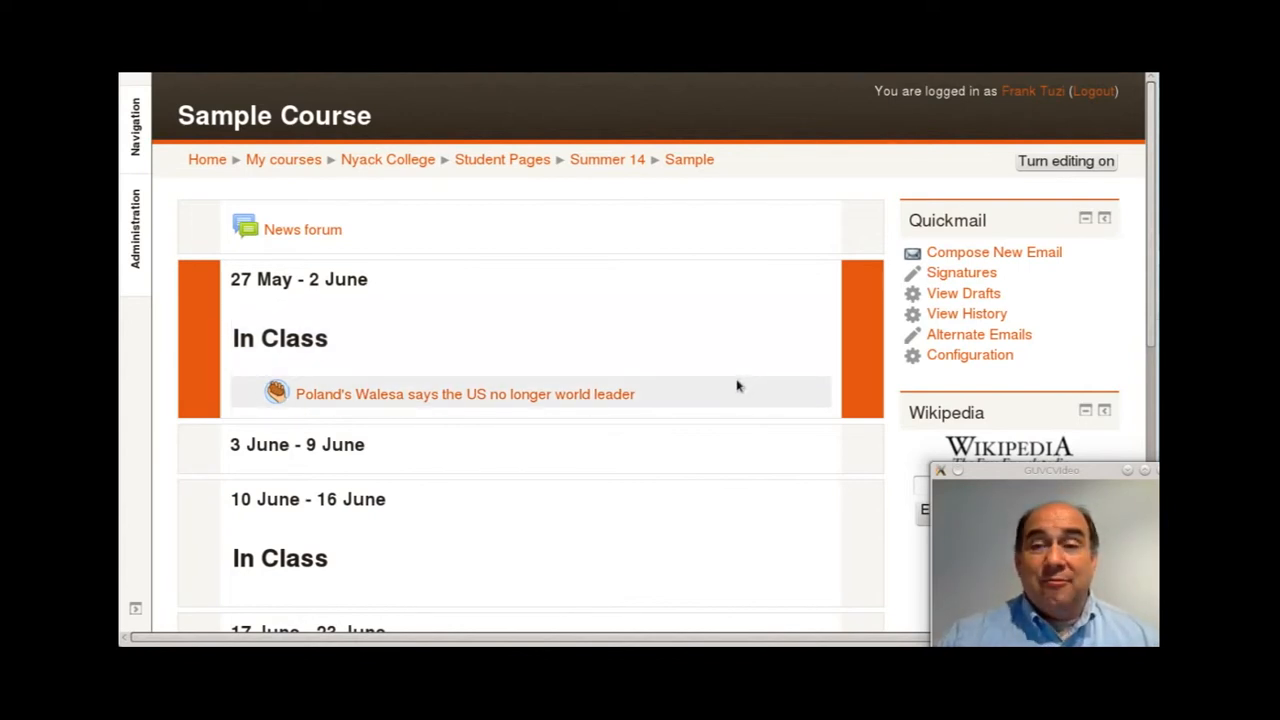
Step: Open the logged-in user's own profile for editing from the Sample Course page
{"action": "left_click_drag", "start_coordinate": [1009, 104], "coordinate": [1067, 114]}
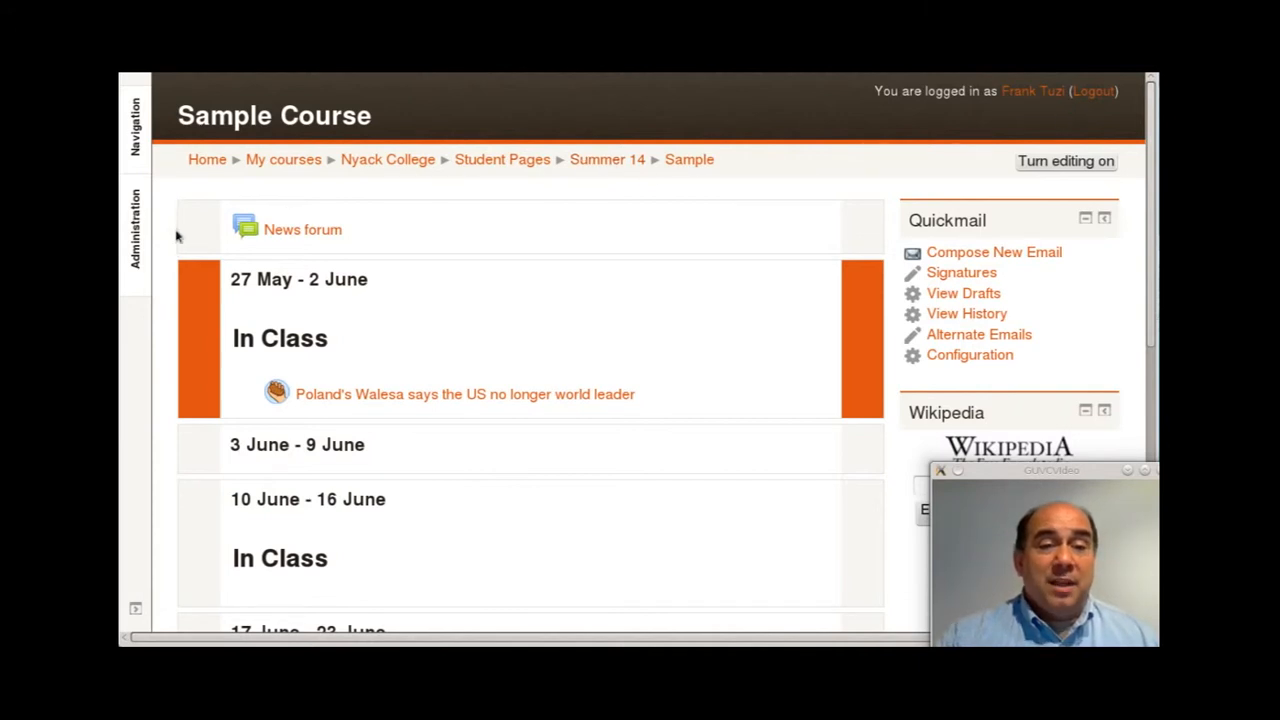
{"action": "left_click", "coordinate": [135, 233]}
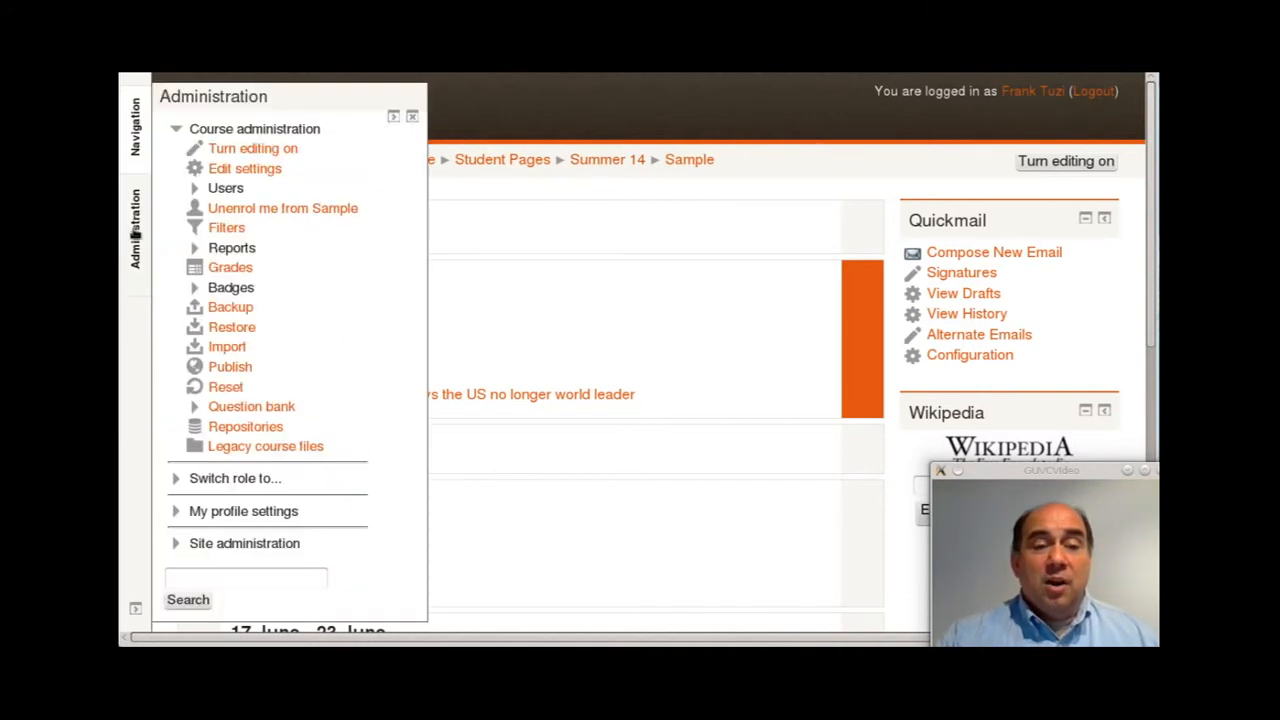
{"action": "left_click", "coordinate": [257, 511]}
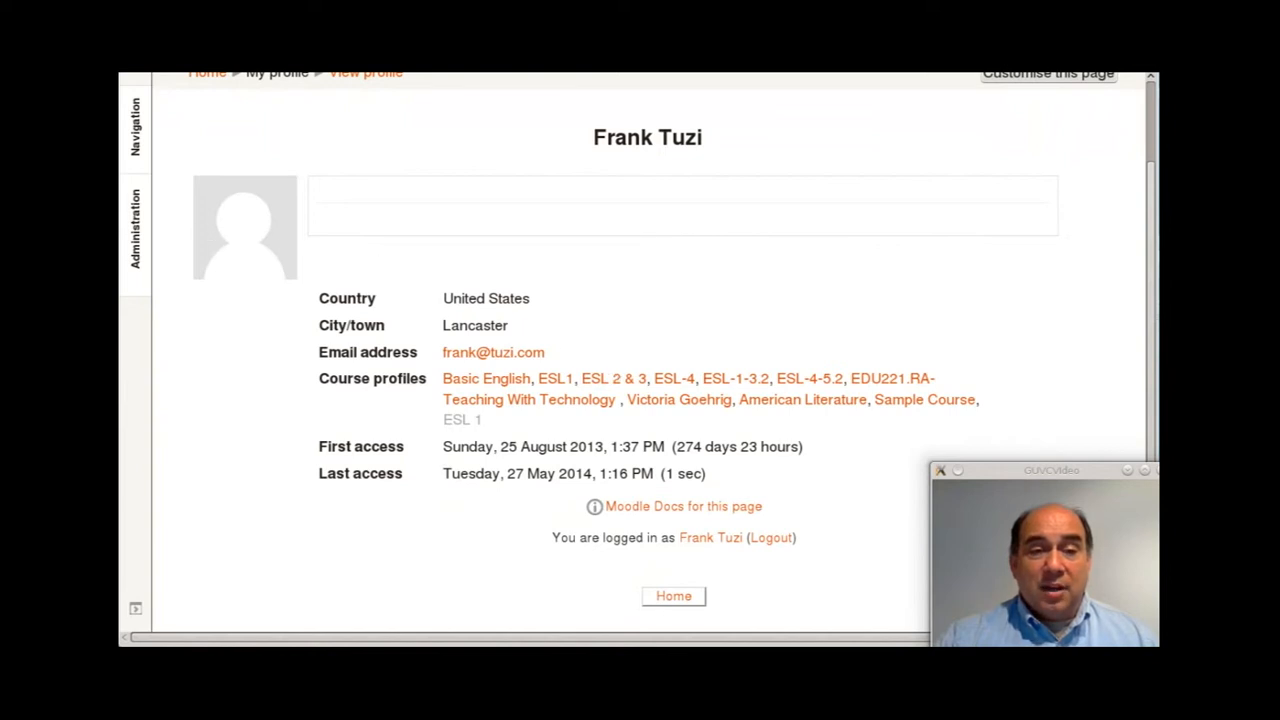
{"action": "left_click", "coordinate": [135, 230]}
{"action": "left_click", "coordinate": [243, 248]}
{"action": "scroll", "coordinate": [583, 318], "scroll_direction": "down", "scroll_amount": 3}
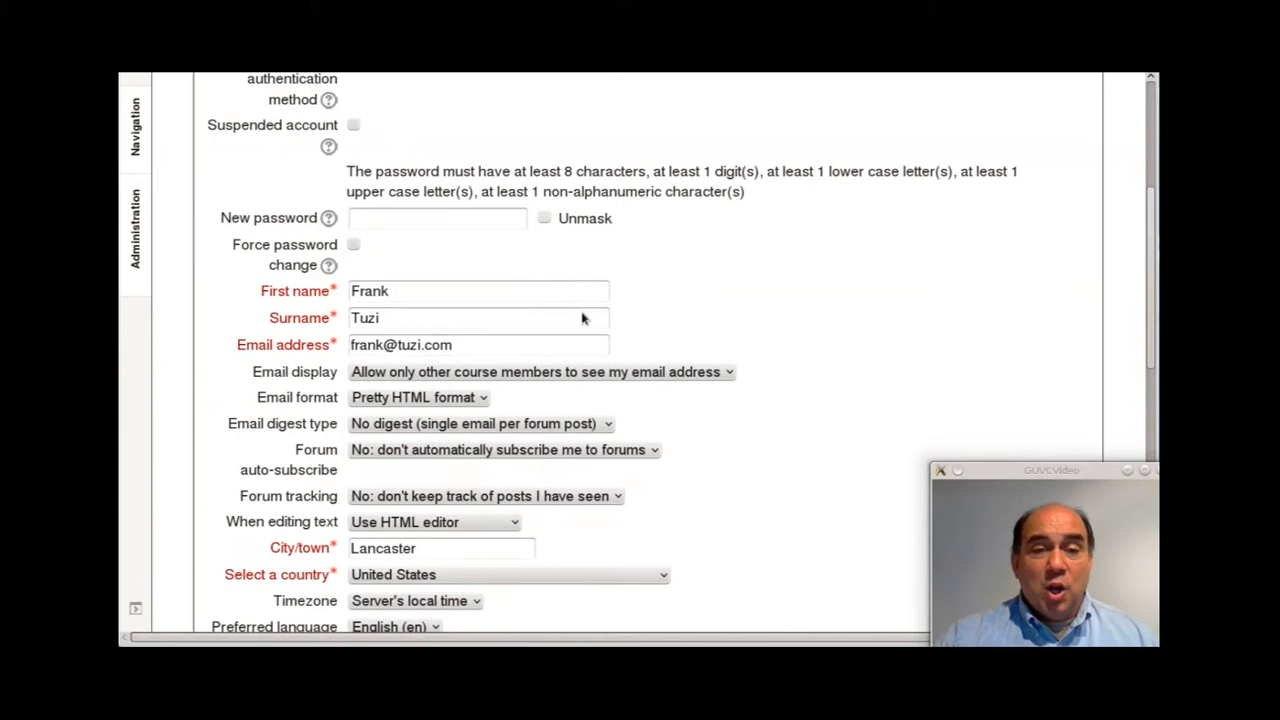
Step: Examine the profile's password, name and email fields and the choices offered for When editing text
{"action": "scroll", "coordinate": [583, 318], "scroll_direction": "down", "scroll_amount": 2}
{"action": "scroll", "coordinate": [583, 318], "scroll_direction": "up", "scroll_amount": 2}
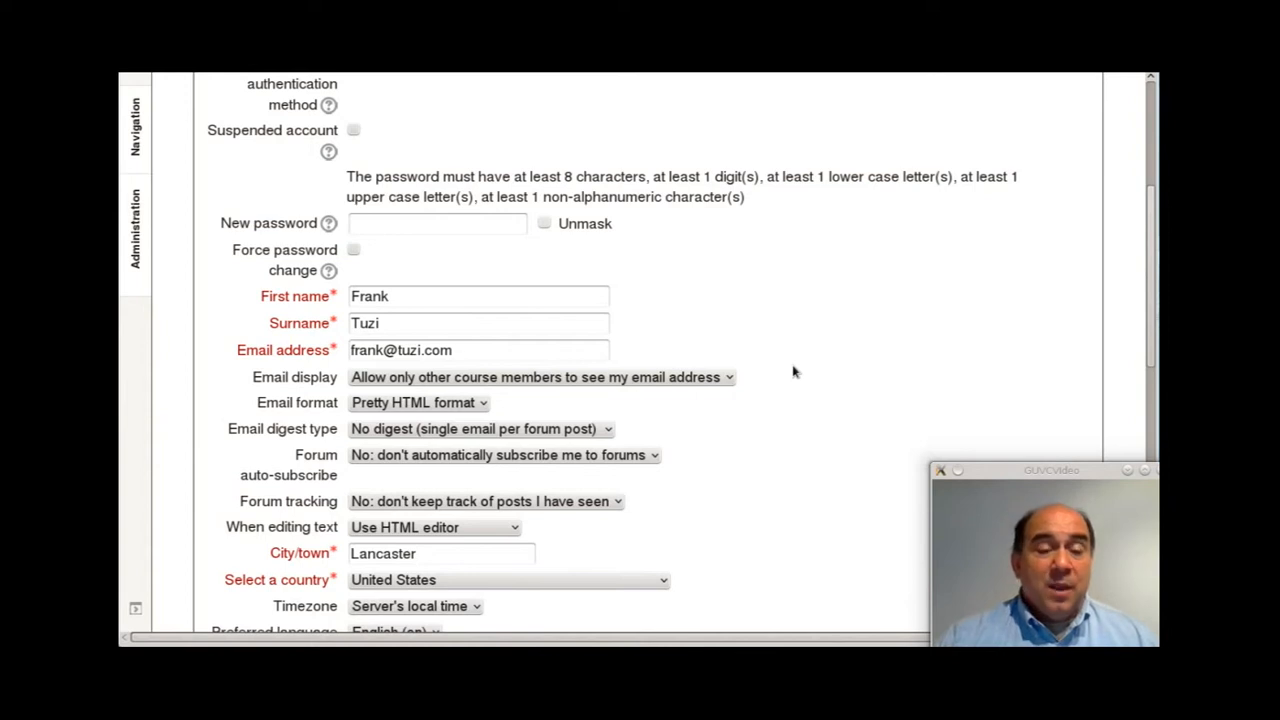
{"action": "scroll", "coordinate": [793, 372], "scroll_direction": "down", "scroll_amount": 1}
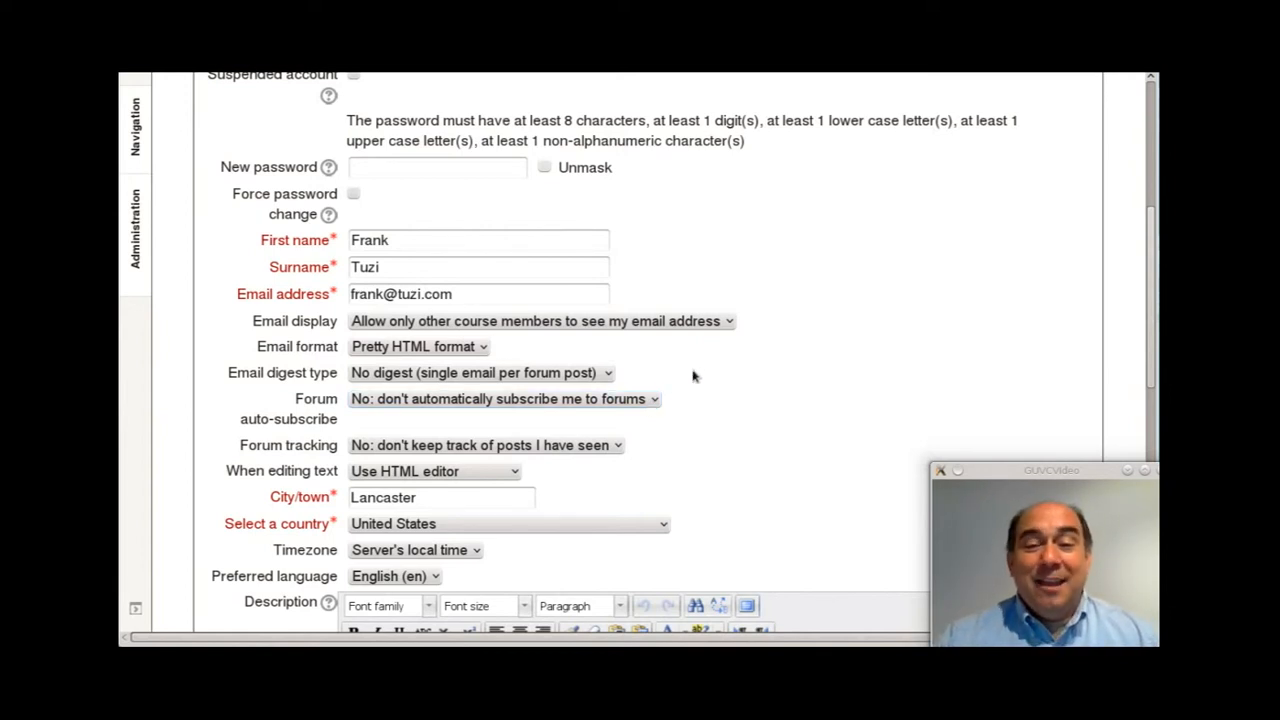
{"action": "scroll", "coordinate": [695, 376], "scroll_direction": "down", "scroll_amount": 3}
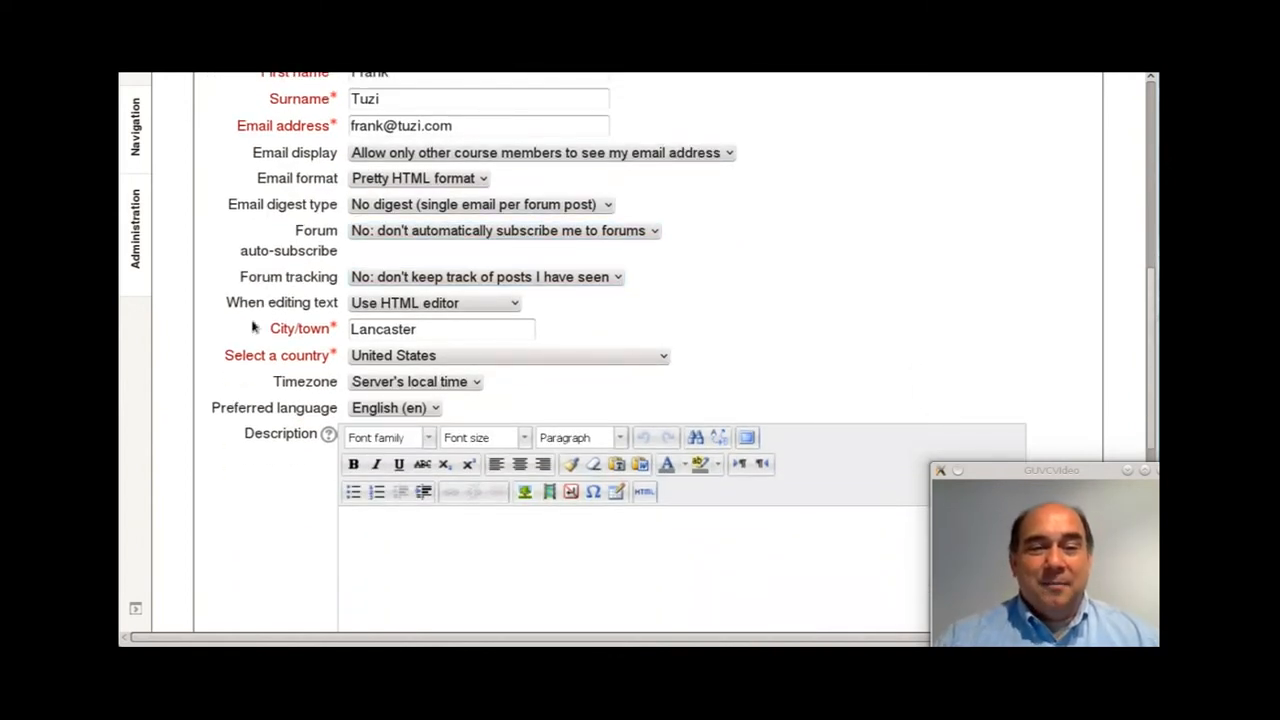
{"action": "left_click", "coordinate": [516, 306]}
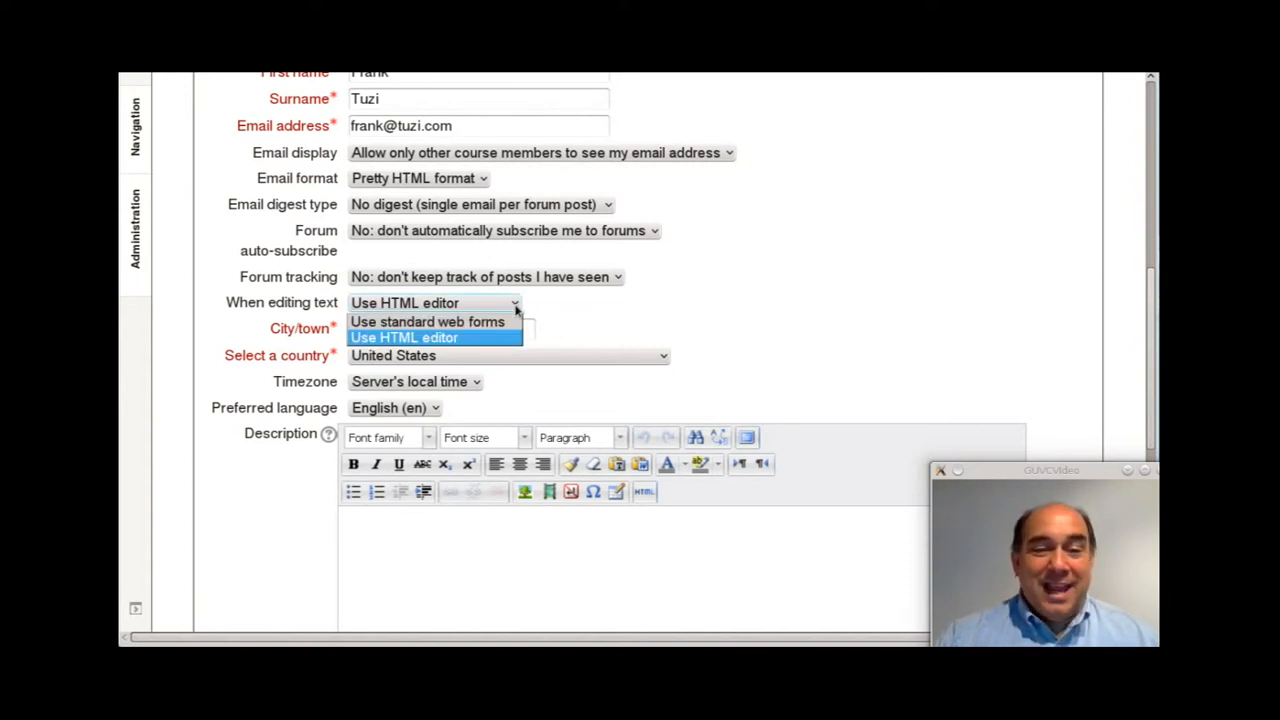
{"action": "left_click", "coordinate": [516, 310]}
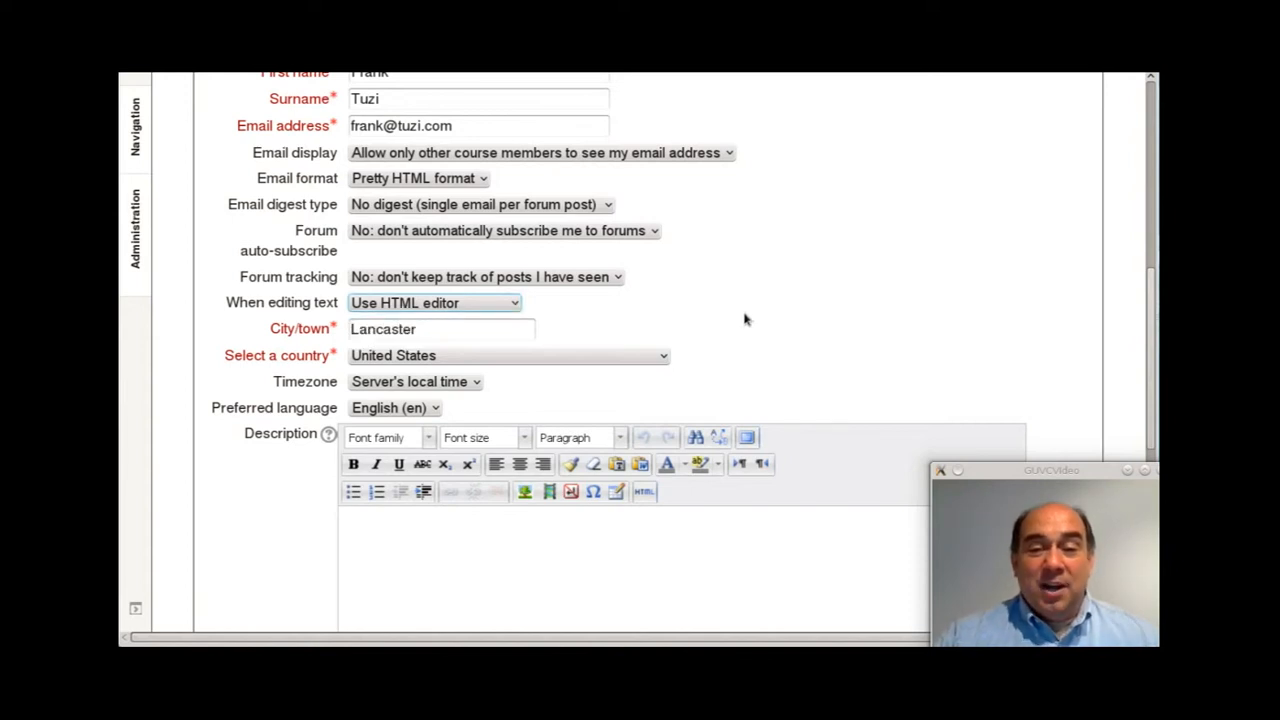
Step: Examine the Description editor's formatting tools and compare them with the When editing text and Email display settings
{"action": "scroll", "coordinate": [780, 320], "scroll_direction": "down", "scroll_amount": 4}
{"action": "mouse_move", "coordinate": [955, 116]}
{"action": "left_mouse_down"}
{"action": "mouse_move", "coordinate": [314, 217]}
{"action": "mouse_move", "coordinate": [426, 568]}
{"action": "mouse_move", "coordinate": [954, 572]}
{"action": "mouse_move", "coordinate": [1060, 190]}
{"action": "mouse_move", "coordinate": [933, 118]}
{"action": "left_mouse_up"}
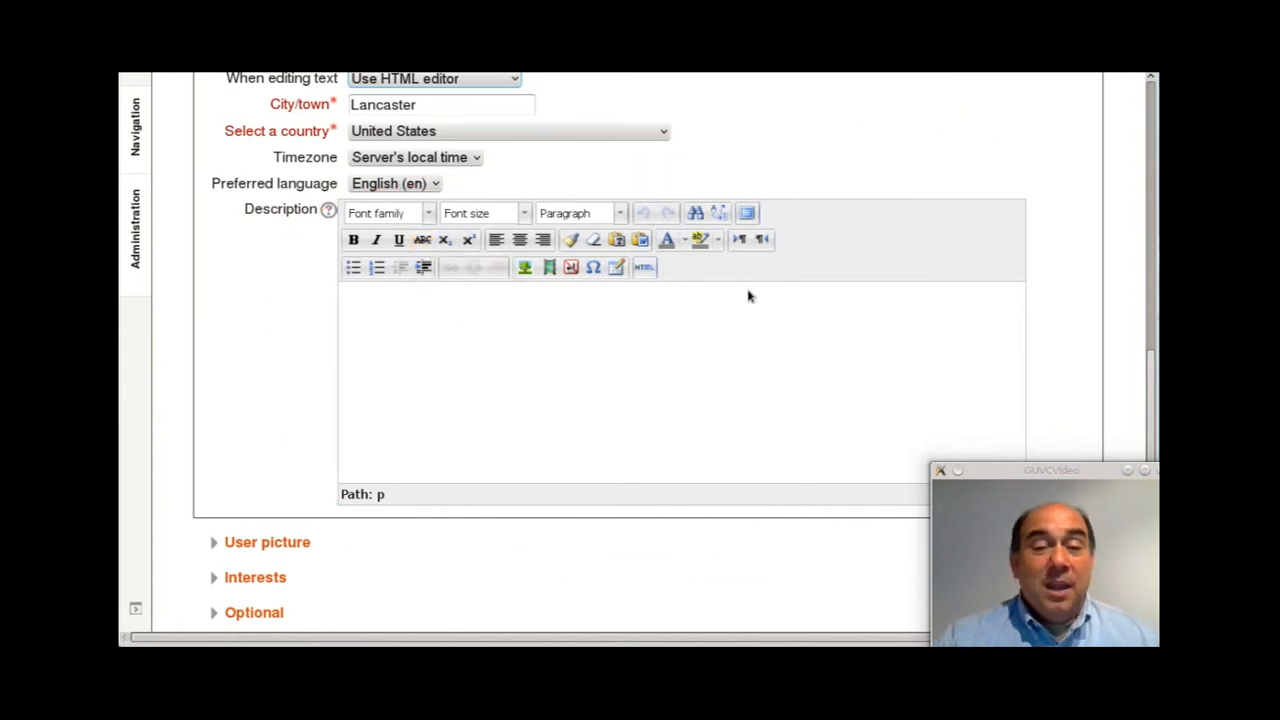
{"action": "scroll", "coordinate": [1052, 340], "scroll_direction": "up", "scroll_amount": 5}
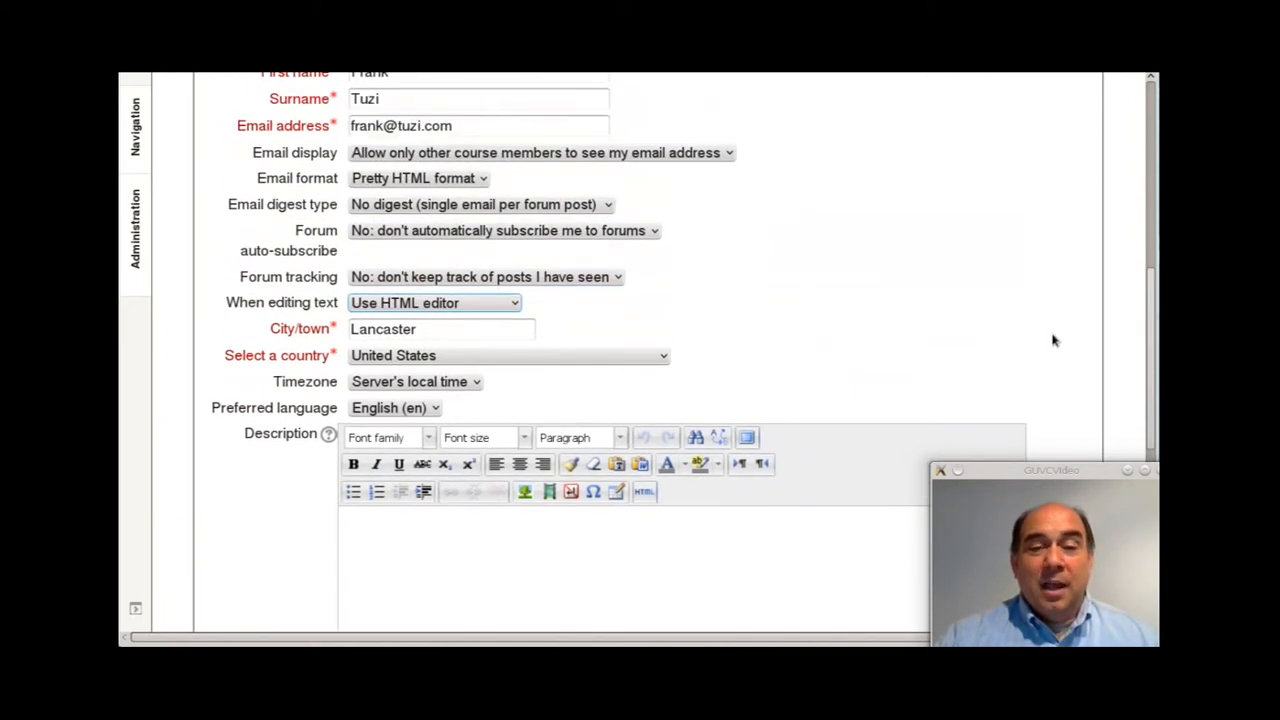
{"action": "scroll", "coordinate": [1052, 340], "scroll_direction": "down", "scroll_amount": 5}
{"action": "scroll", "coordinate": [814, 317], "scroll_direction": "up", "scroll_amount": 4}
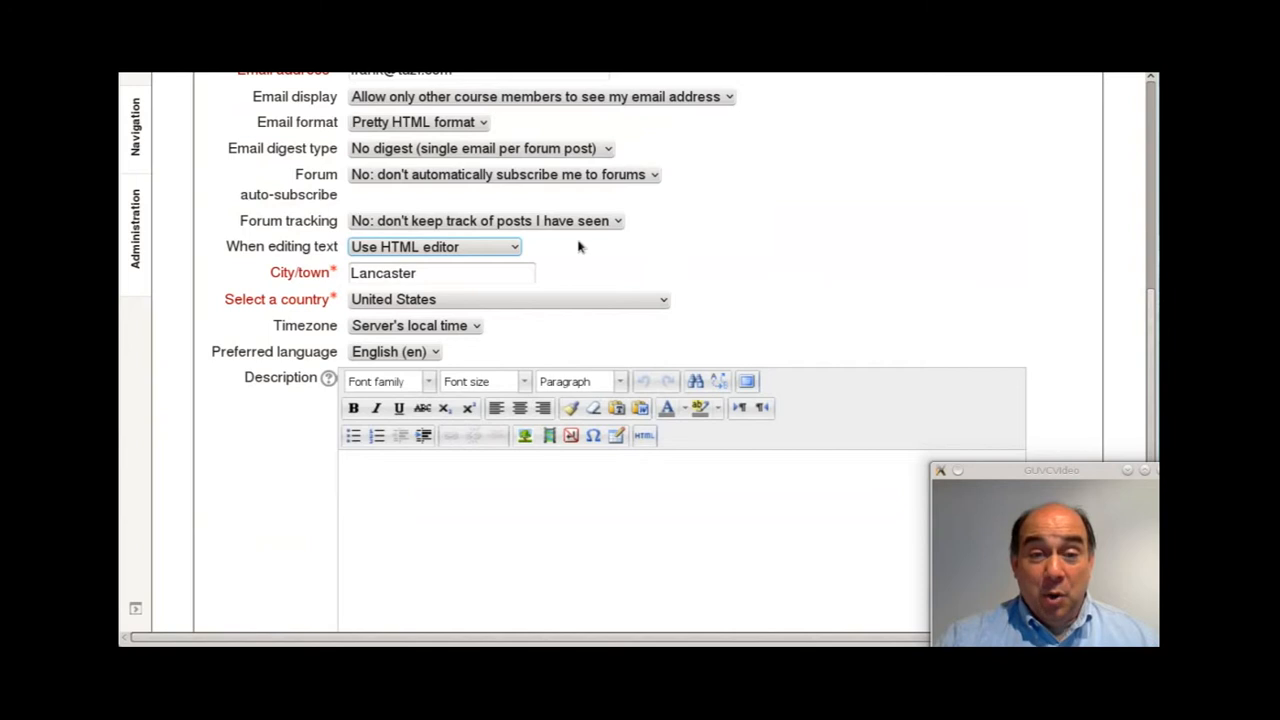
{"action": "left_click", "coordinate": [510, 247]}
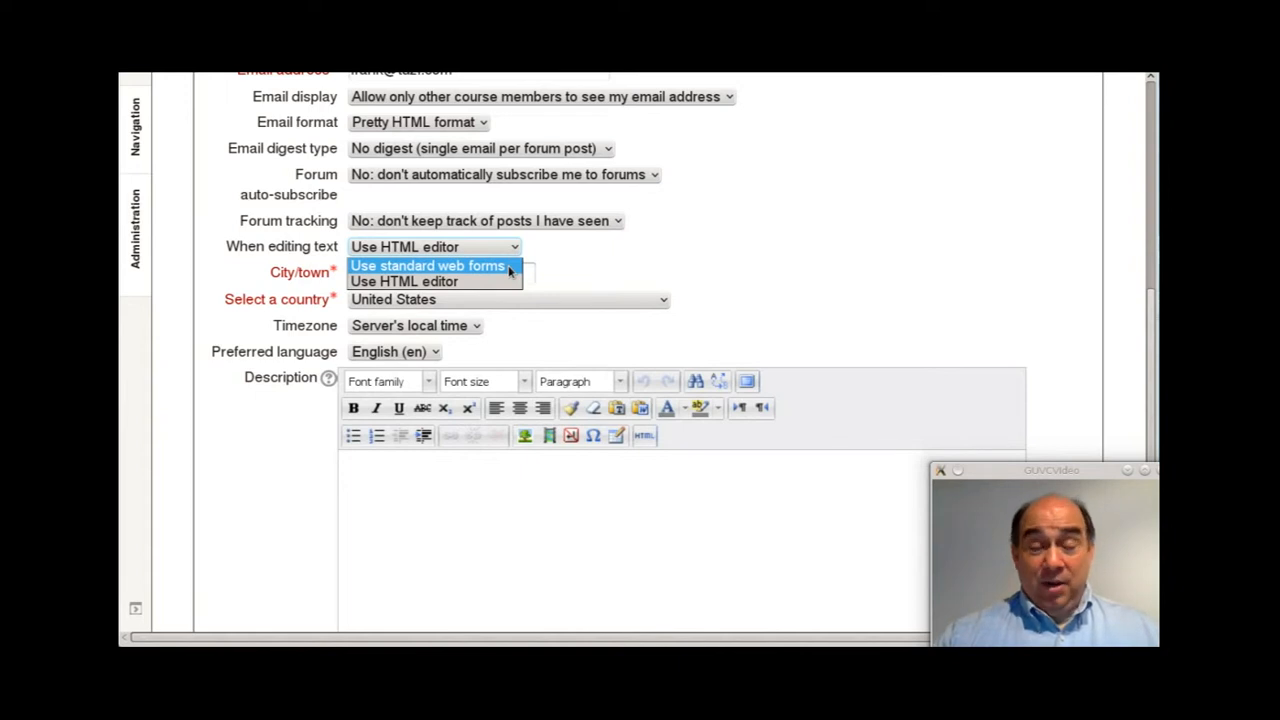
{"action": "left_click", "coordinate": [652, 262]}
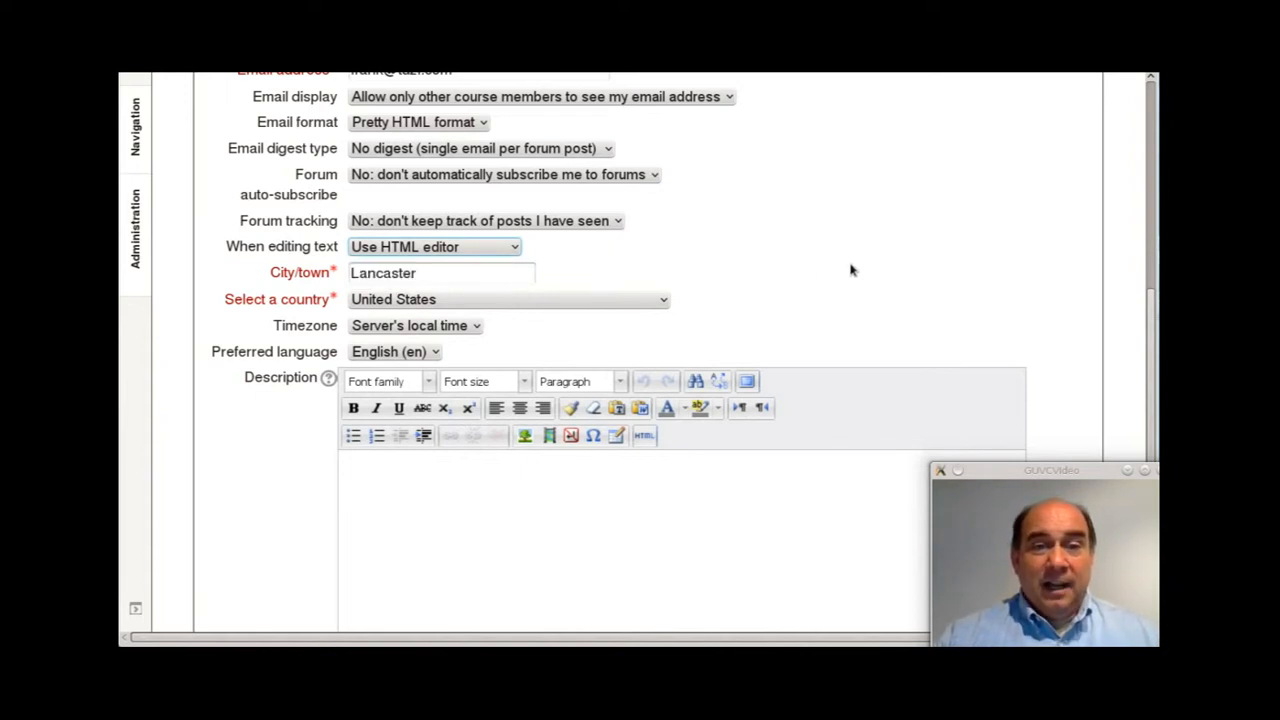
{"action": "scroll", "coordinate": [851, 269], "scroll_direction": "up", "scroll_amount": 1}
{"action": "left_click_drag", "start_coordinate": [749, 153], "coordinate": [792, 152]}
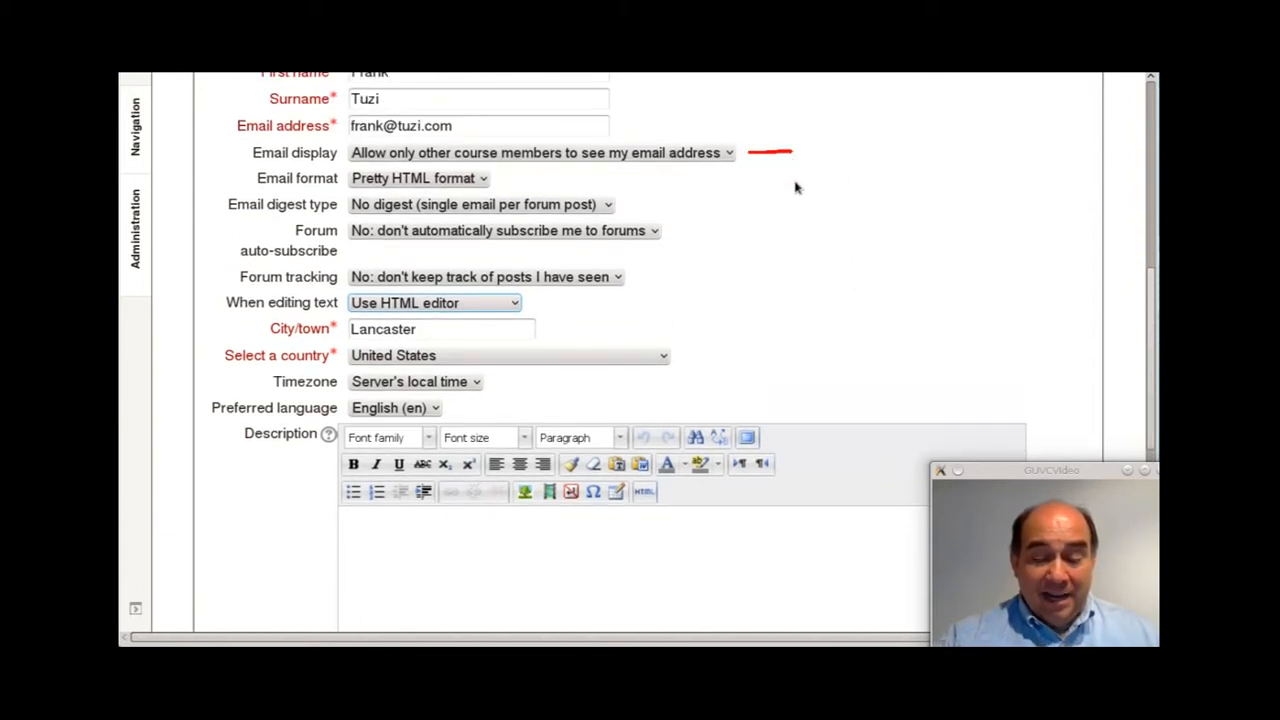
{"action": "key", "text": "shift+super+F11"}
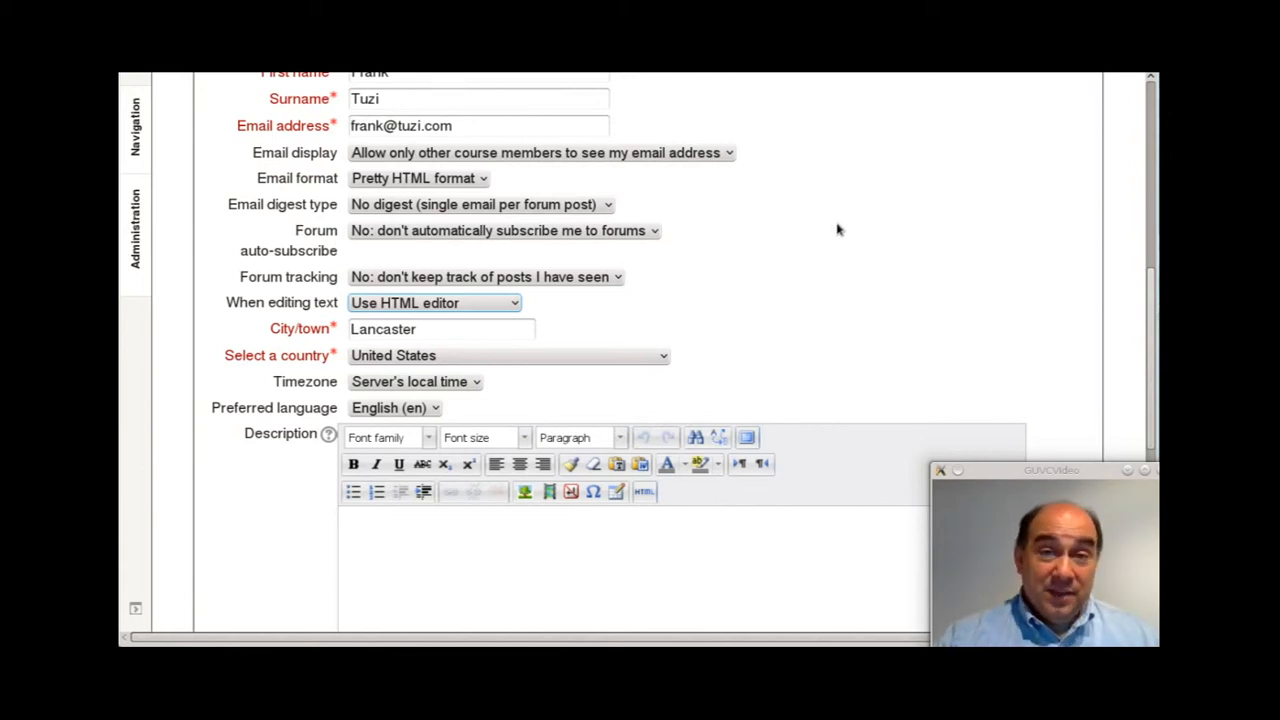
Step: Upload Image.jpg from the home folder as the new user picture and update the profile
{"action": "scroll", "coordinate": [840, 225], "scroll_direction": "down", "scroll_amount": 8}
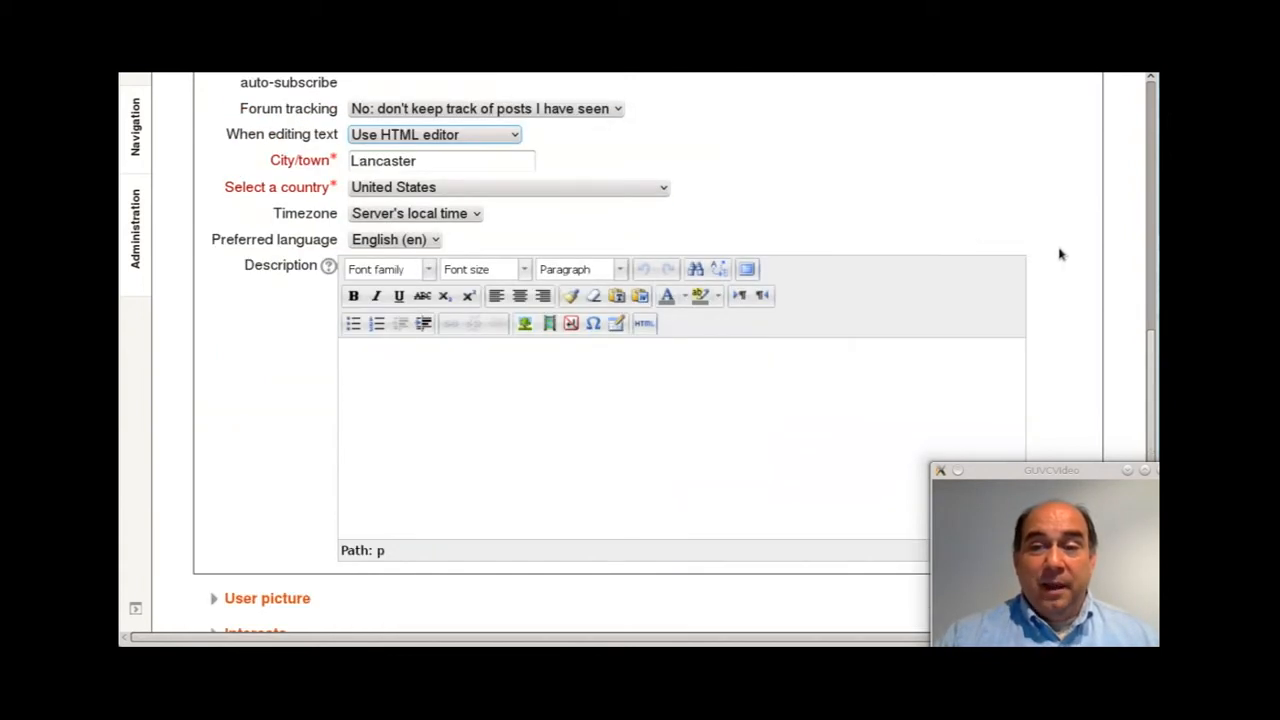
{"action": "scroll", "coordinate": [1063, 258], "scroll_direction": "down", "scroll_amount": 2}
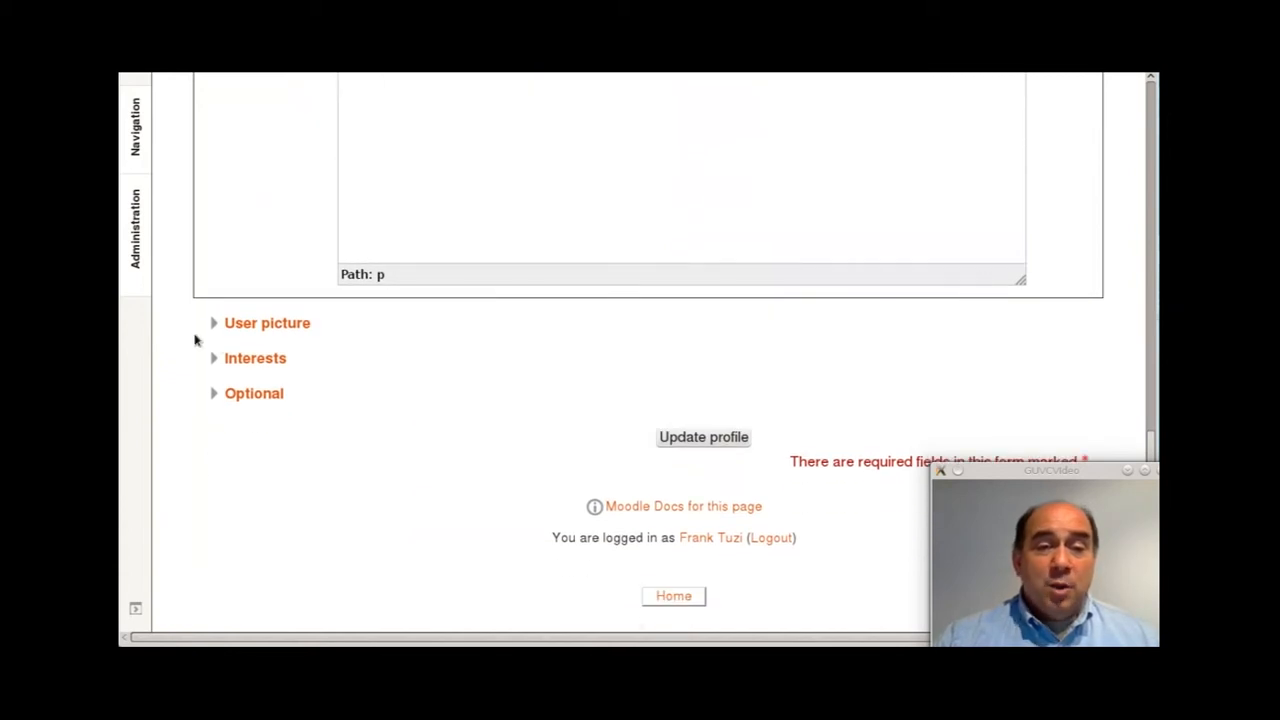
{"action": "left_click", "coordinate": [216, 324]}
{"action": "scroll", "coordinate": [217, 377], "scroll_direction": "down", "scroll_amount": 3}
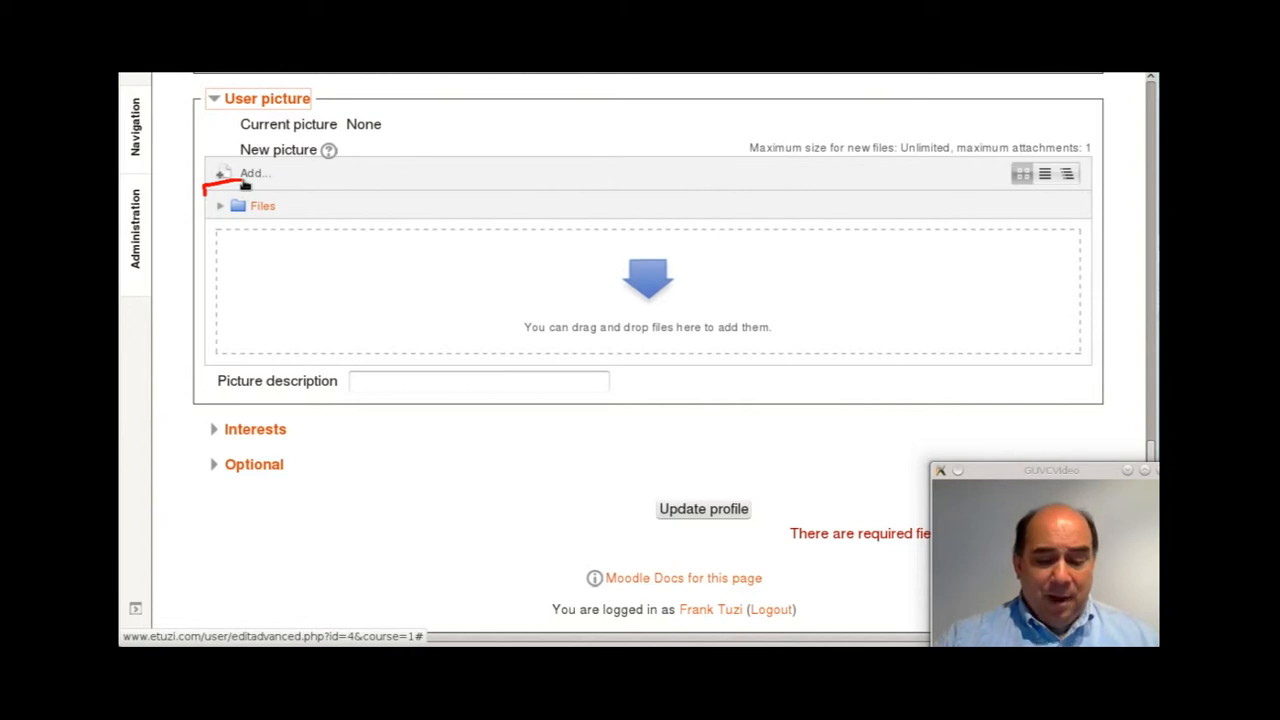
{"action": "left_click", "coordinate": [250, 172]}
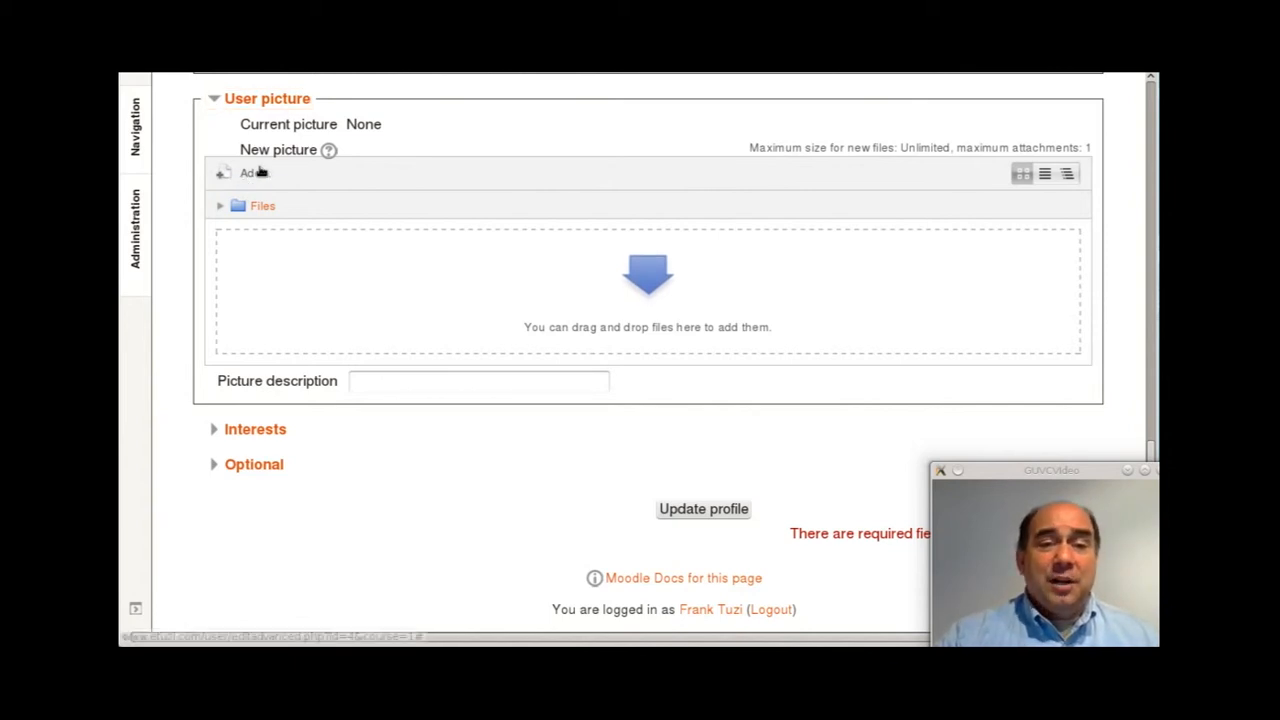
{"action": "left_click", "coordinate": [659, 284]}
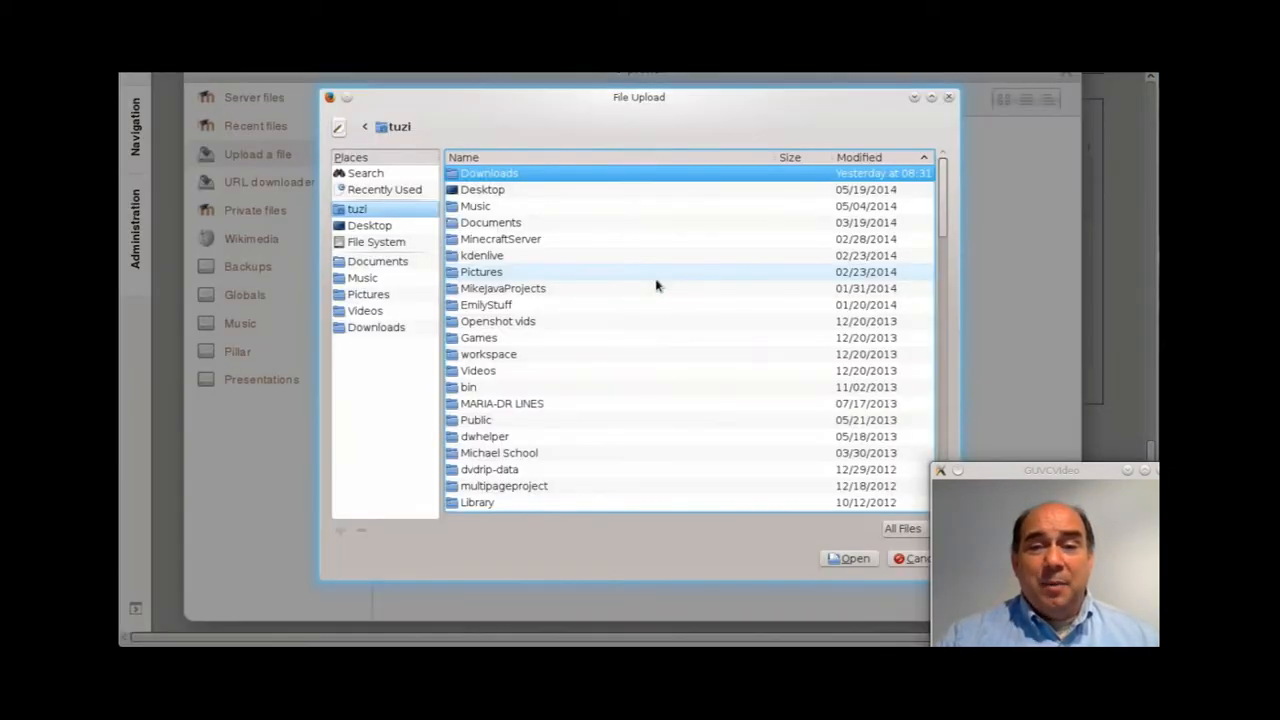
{"action": "scroll", "coordinate": [657, 286], "scroll_direction": "down", "scroll_amount": 5}
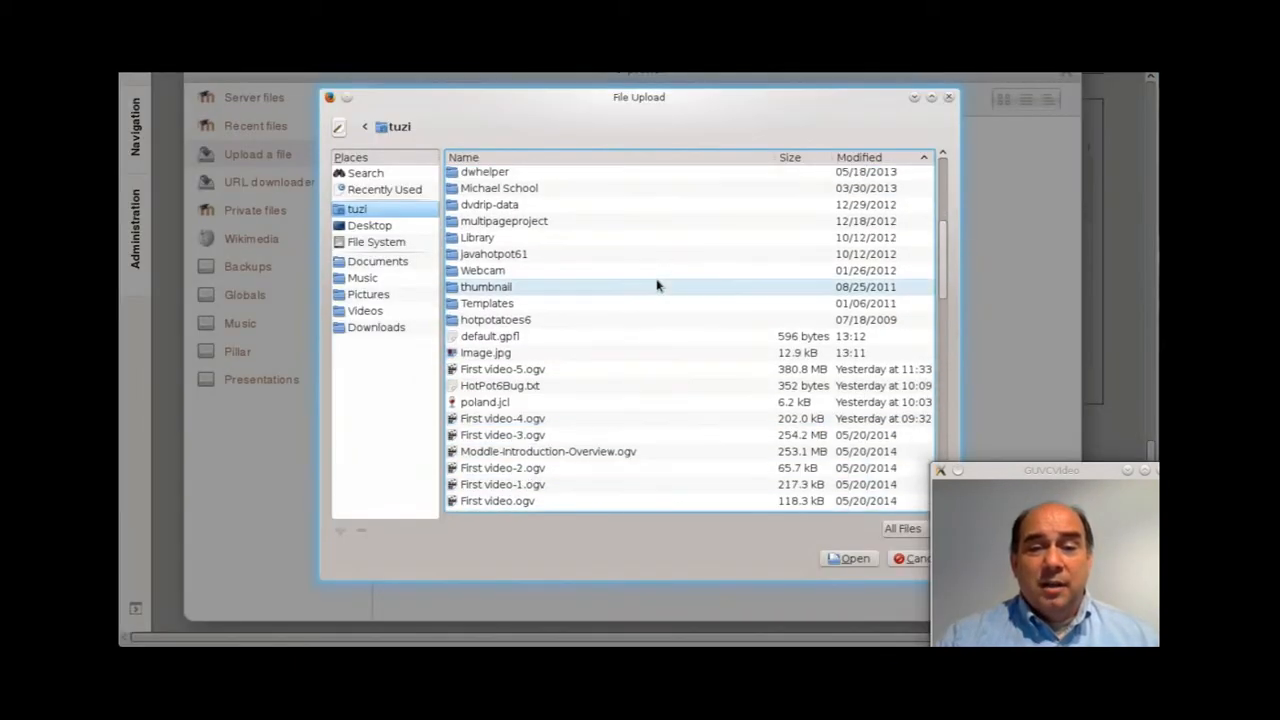
{"action": "double_click", "coordinate": [484, 352]}
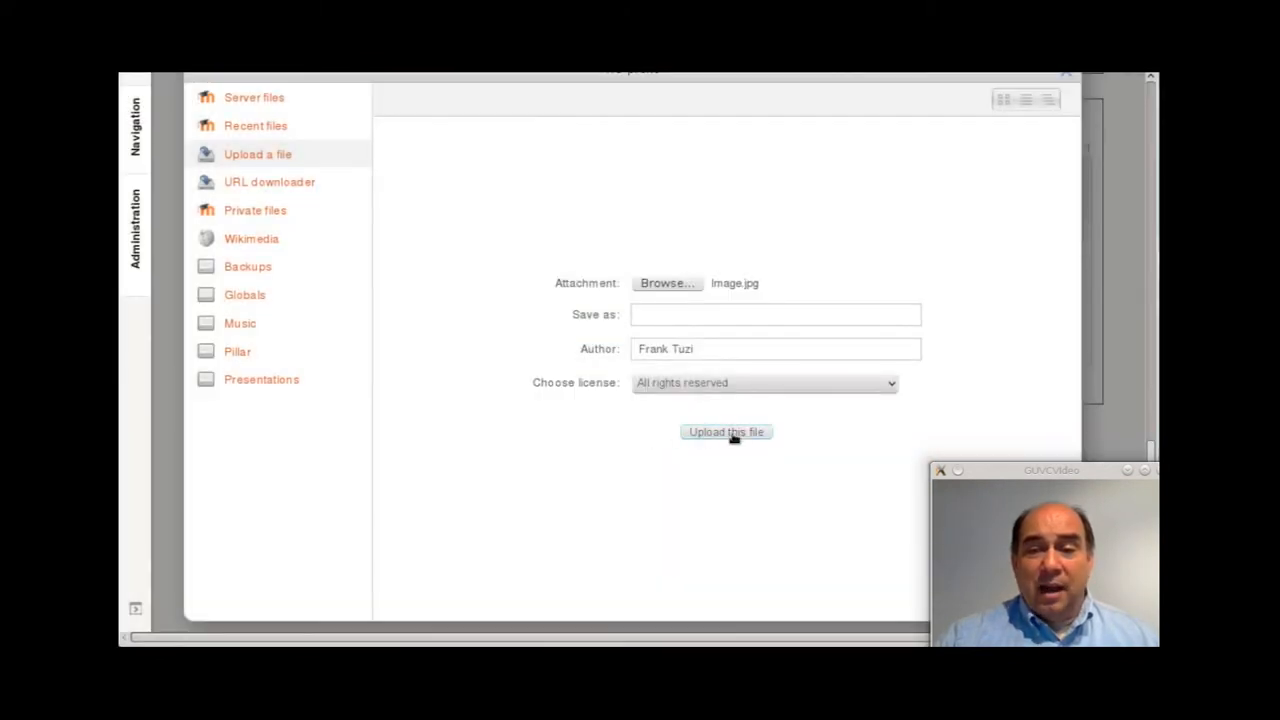
{"action": "left_click", "coordinate": [726, 432]}
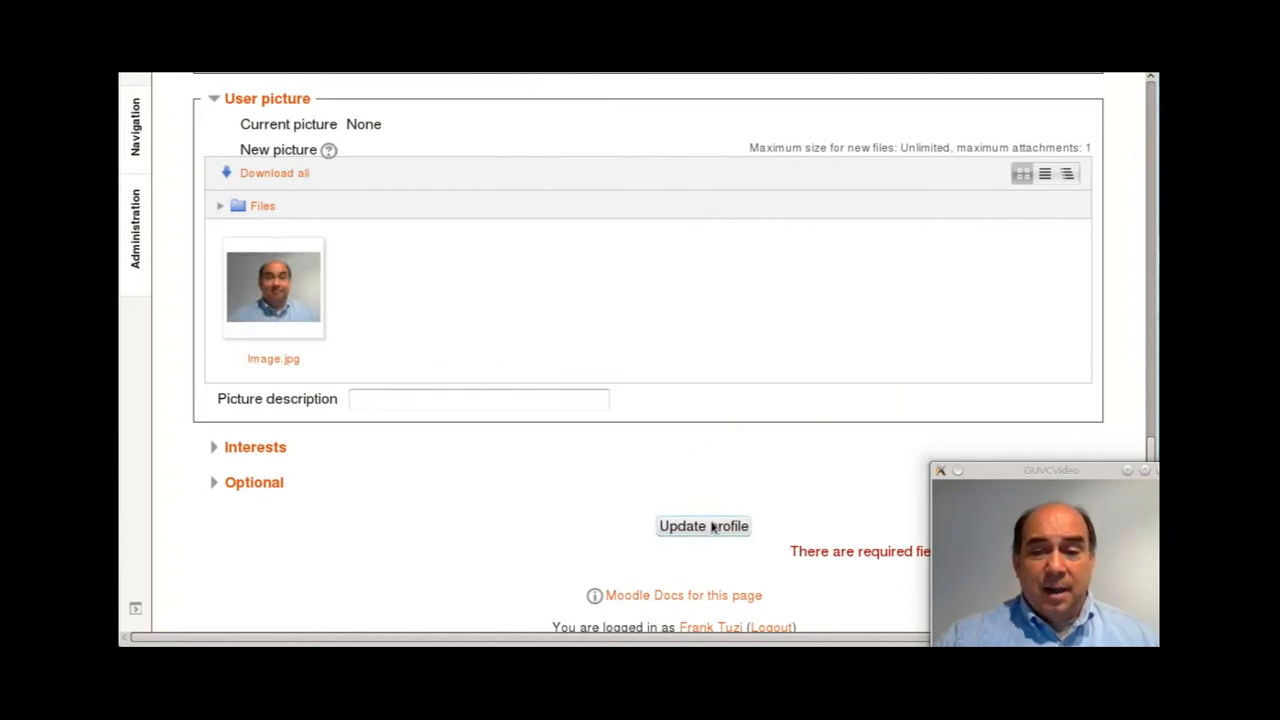
{"action": "mouse_move", "coordinate": [685, 505]}
{"action": "left_mouse_down"}
{"action": "mouse_move", "coordinate": [695, 558]}
{"action": "mouse_move", "coordinate": [694, 491]}
{"action": "left_mouse_up"}
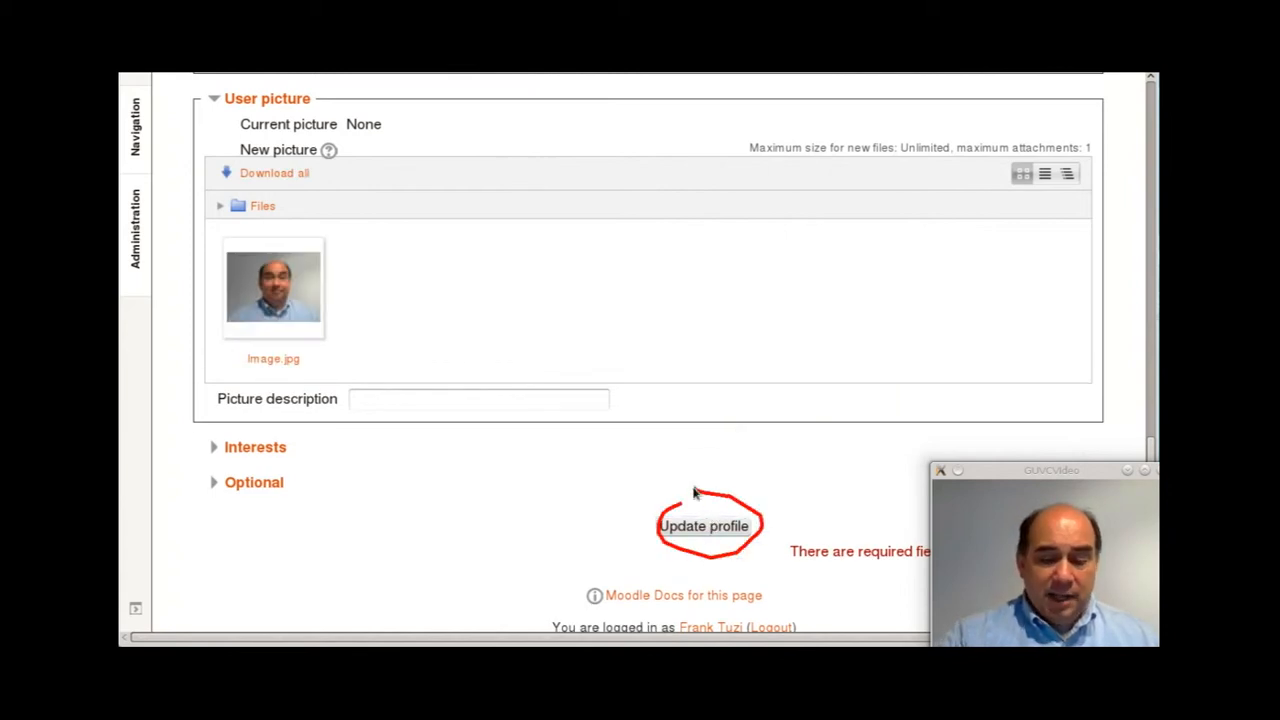
{"action": "left_click", "coordinate": [694, 530]}
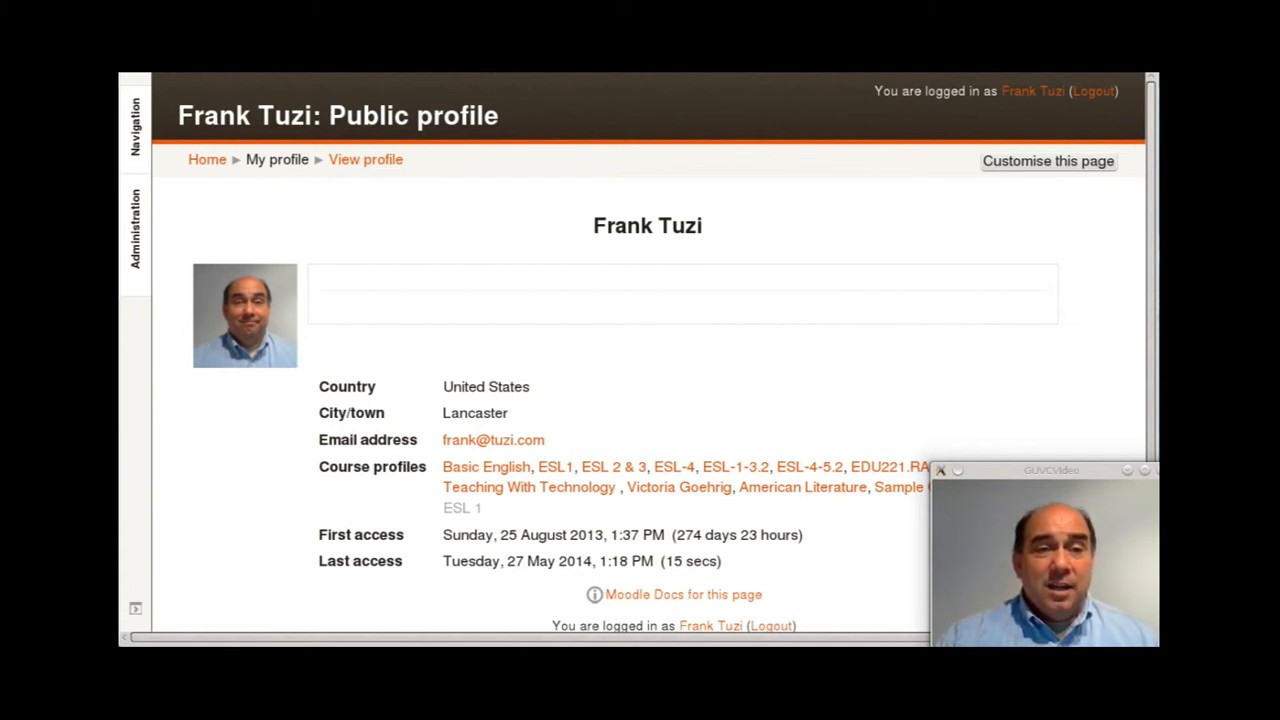
Step: Return to the Sample Course page
{"action": "left_click", "coordinate": [155, 138]}
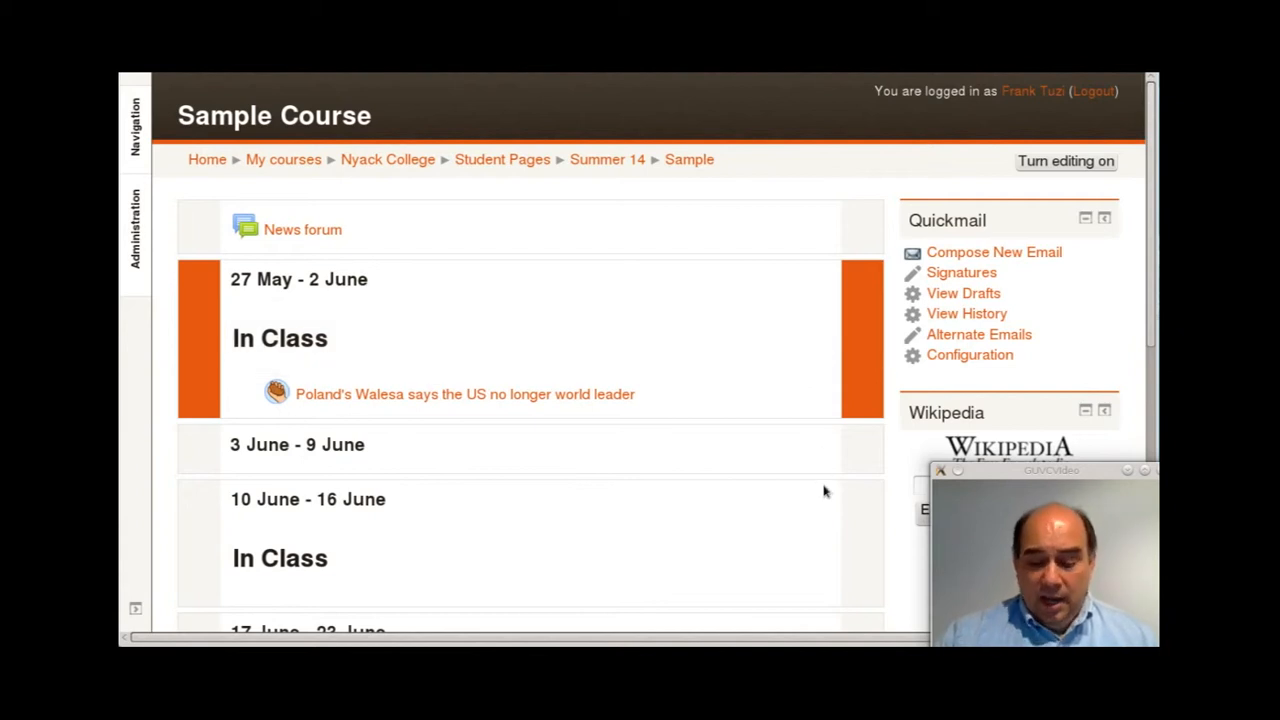
Step: Switch to the presentation slides and go from Moodle User Settings to the Media Embedding slide
{"action": "key", "text": "alt+Tab"}
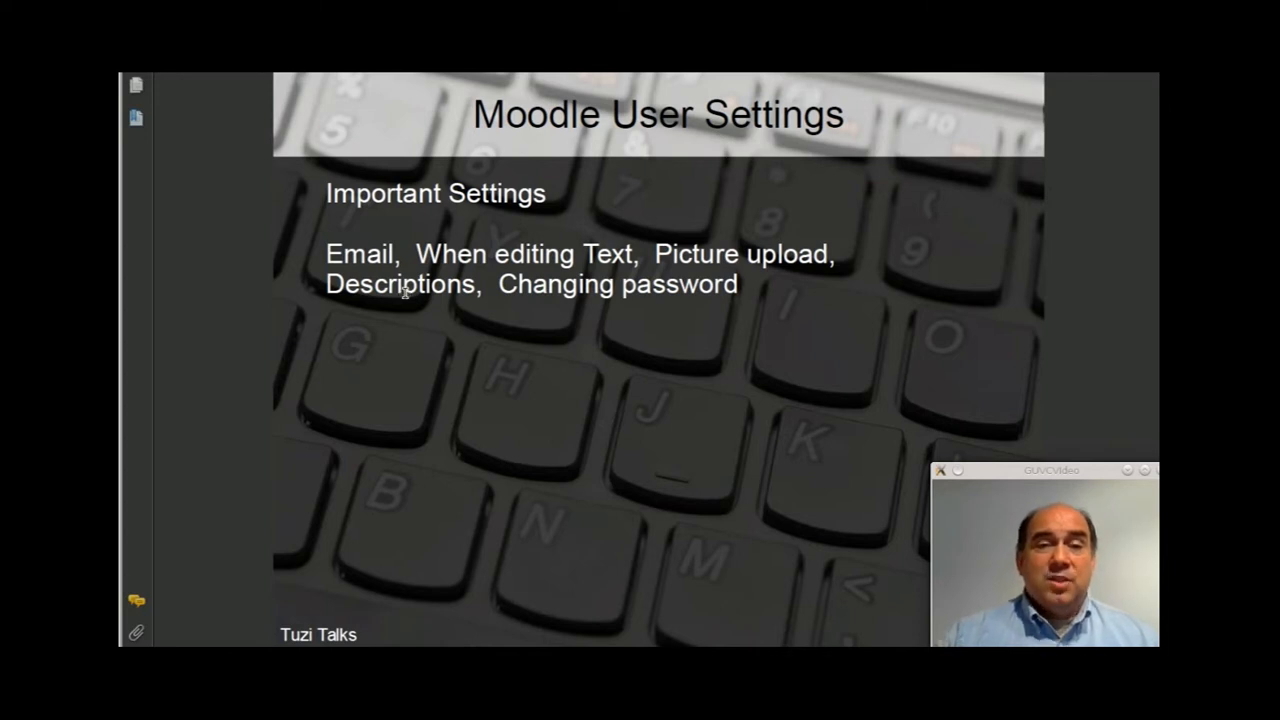
{"action": "left_click", "coordinate": [388, 347]}
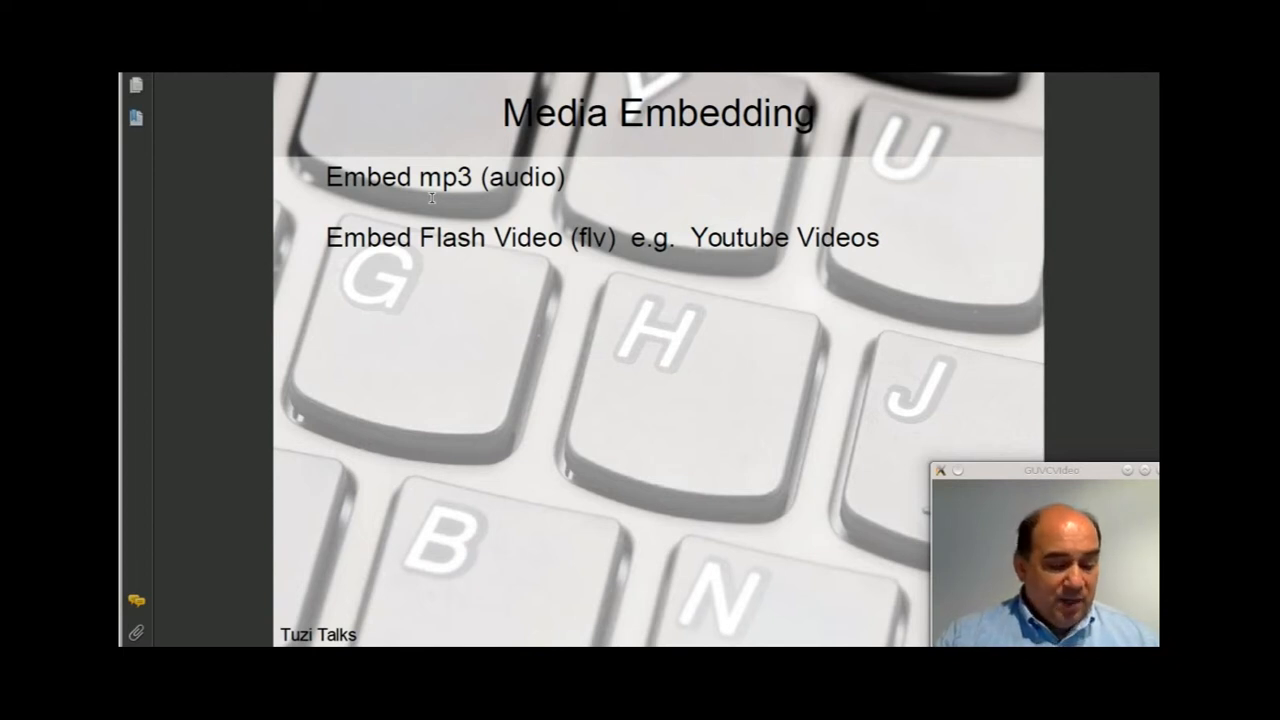
{"action": "left_click_drag", "start_coordinate": [415, 199], "coordinate": [467, 200]}
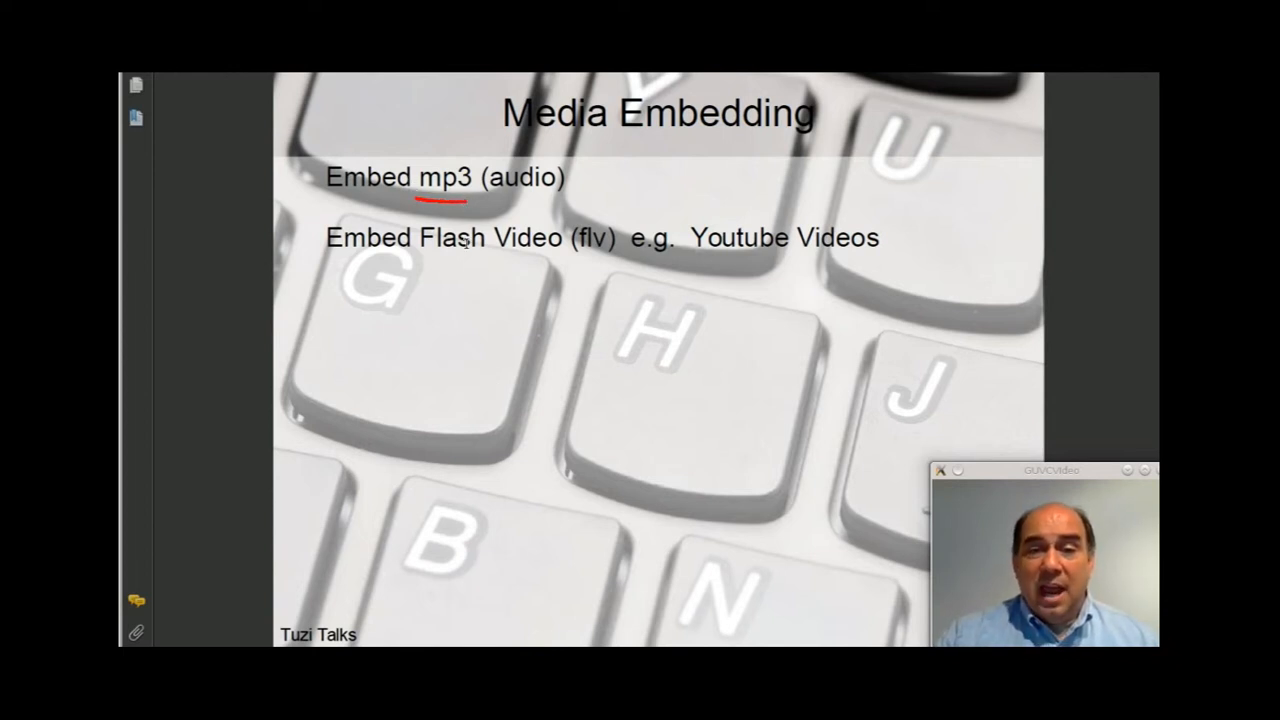
{"action": "left_click_drag", "start_coordinate": [574, 257], "coordinate": [606, 261]}
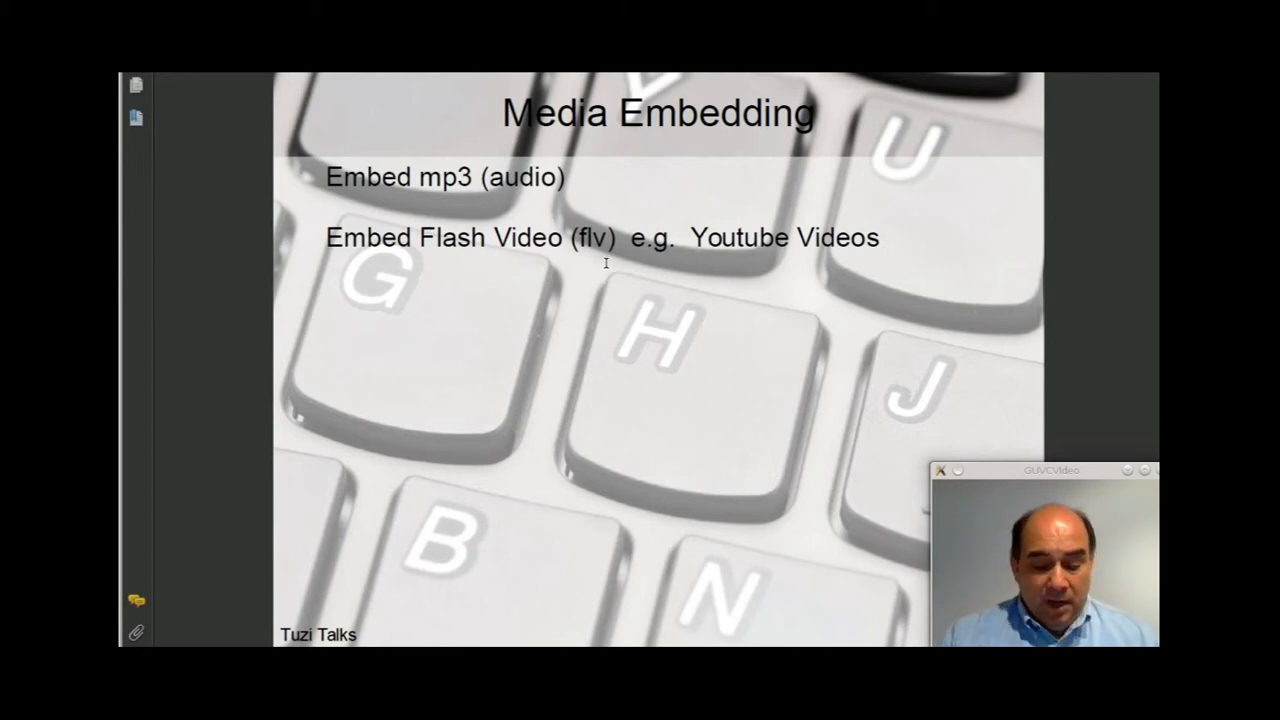
Step: Switch back to the Sample Course page in the browser and turn course editing on
{"action": "key", "text": "alt+Tab"}
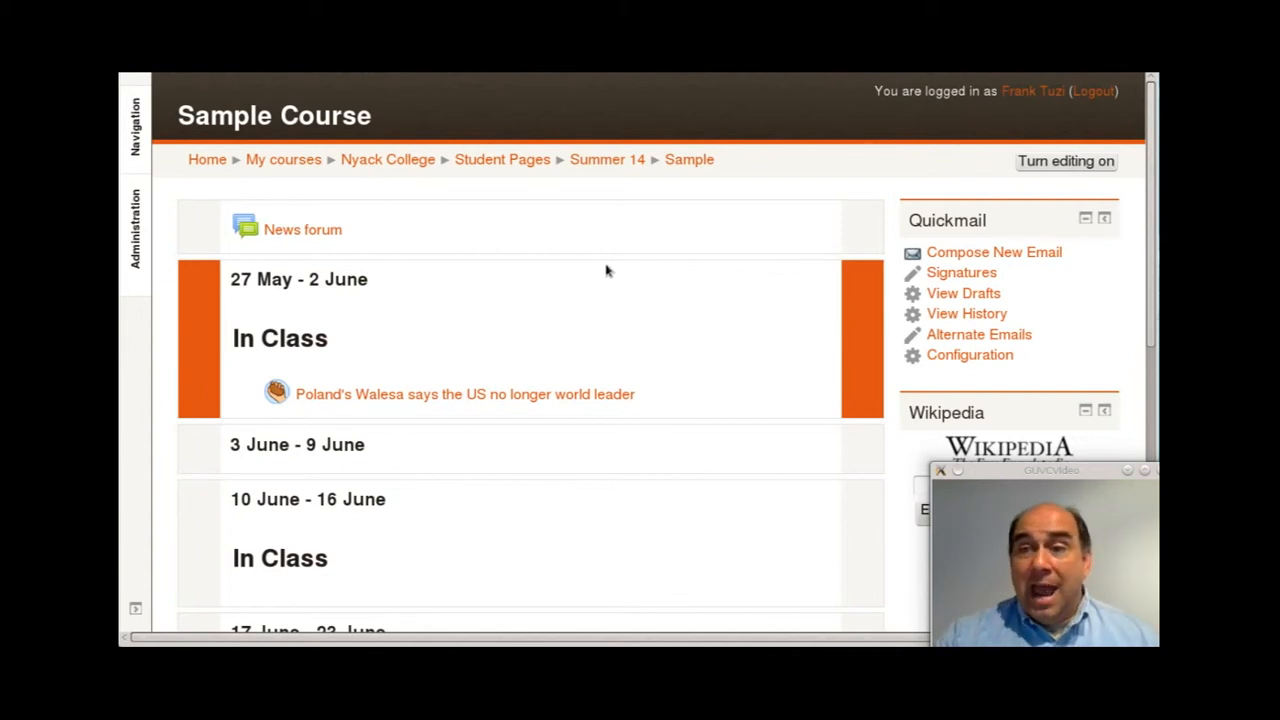
{"action": "left_click_drag", "start_coordinate": [1020, 178], "coordinate": [1122, 193]}
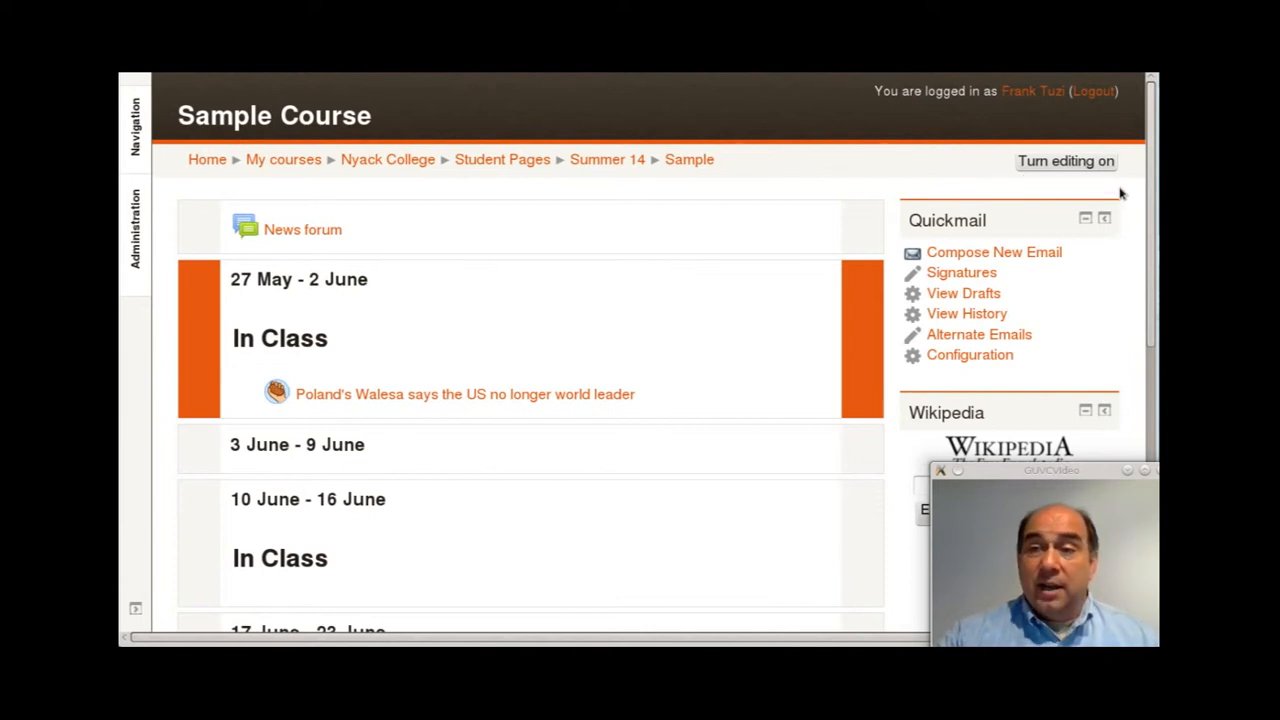
{"action": "left_click", "coordinate": [1078, 163]}
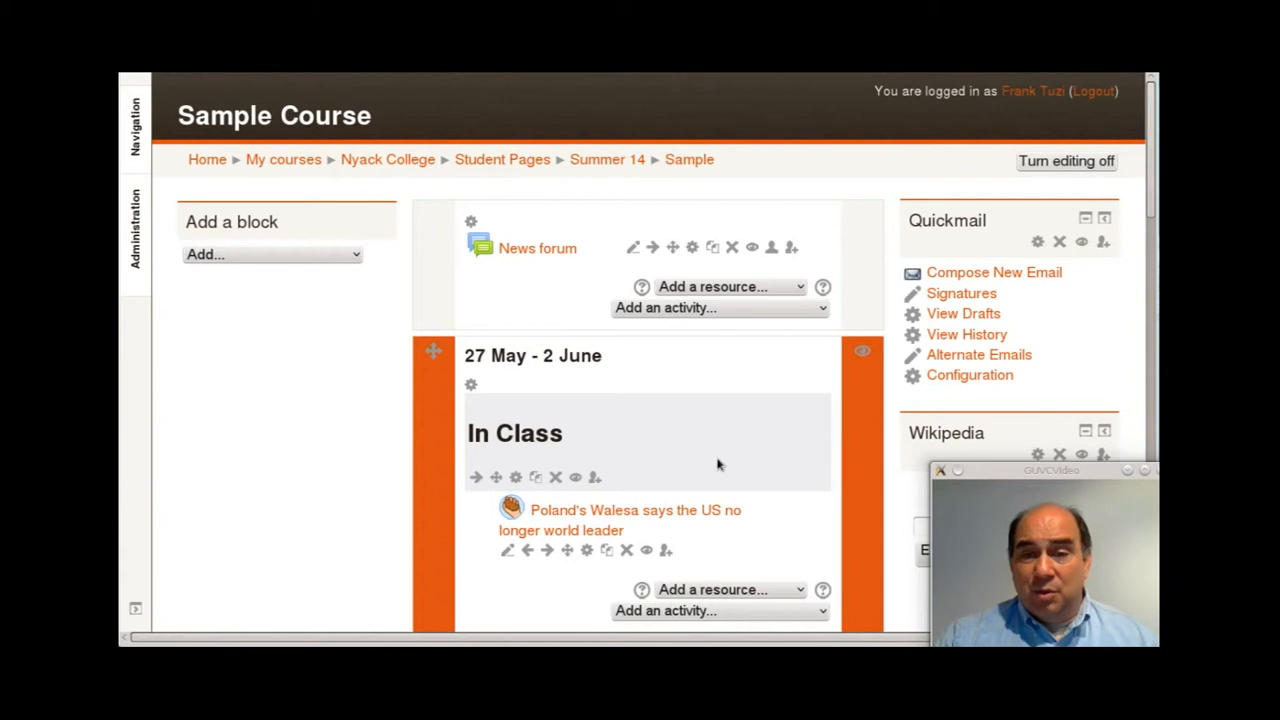
{"action": "scroll", "coordinate": [717, 463], "scroll_direction": "down", "scroll_amount": 3}
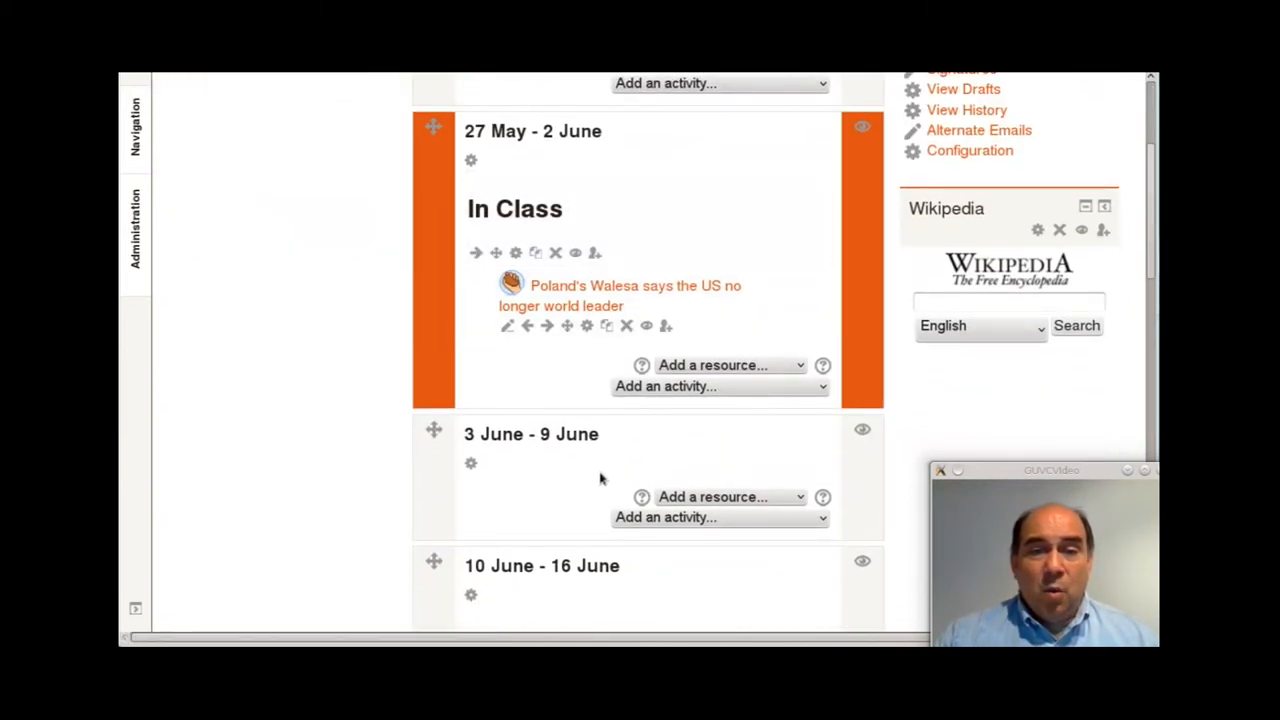
Step: Open the summary of the 27 May - 2 June section for editing
{"action": "scroll", "coordinate": [570, 480], "scroll_direction": "up", "scroll_amount": 1}
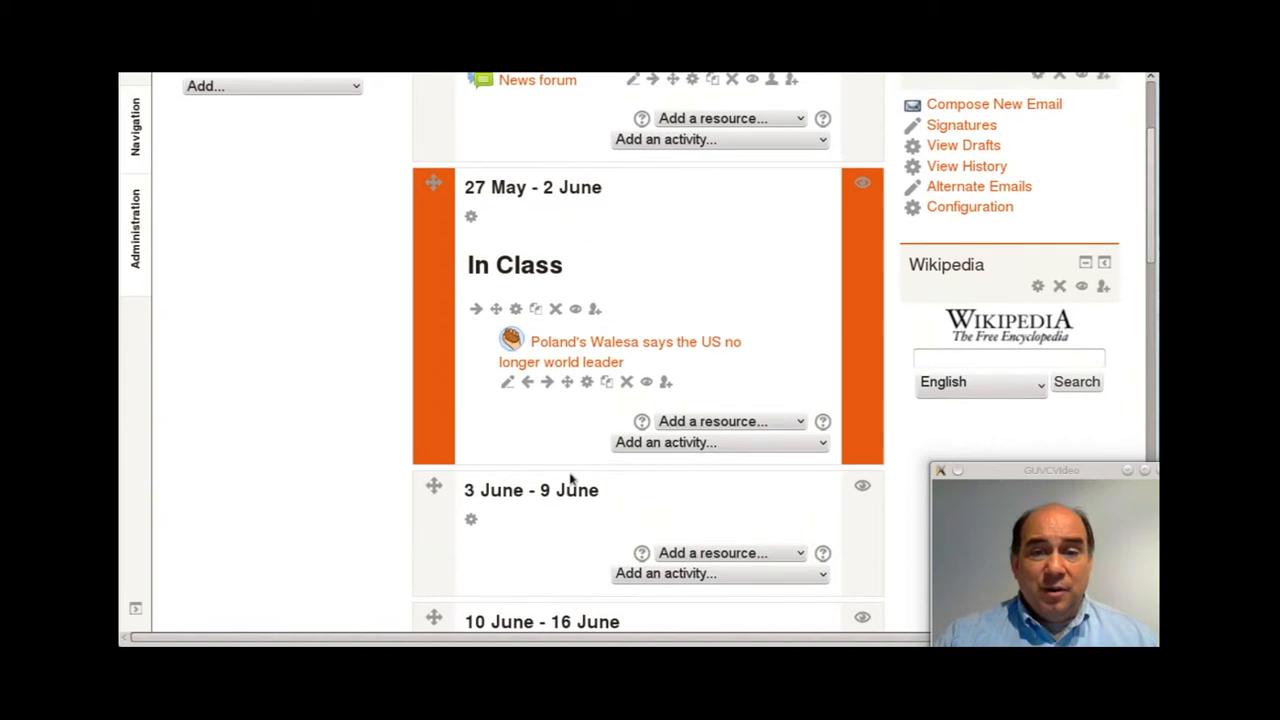
{"action": "left_click", "coordinate": [472, 218]}
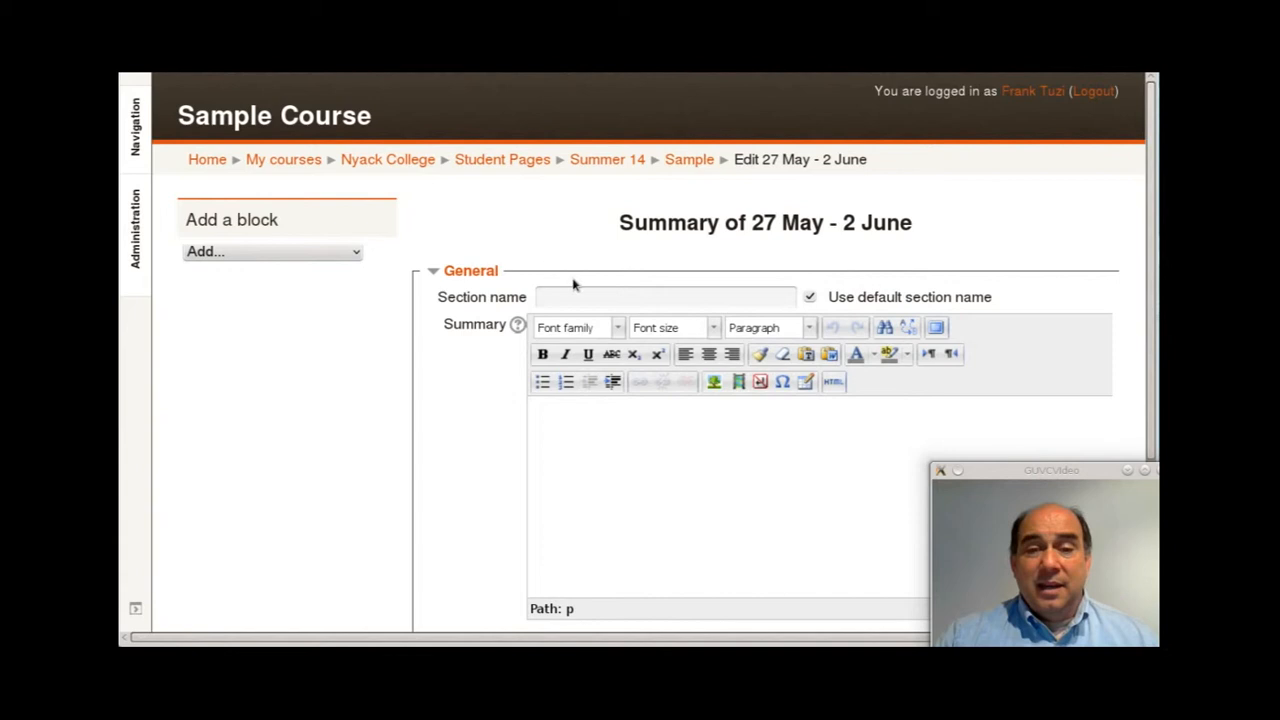
{"action": "scroll", "coordinate": [663, 438], "scroll_direction": "down", "scroll_amount": 2}
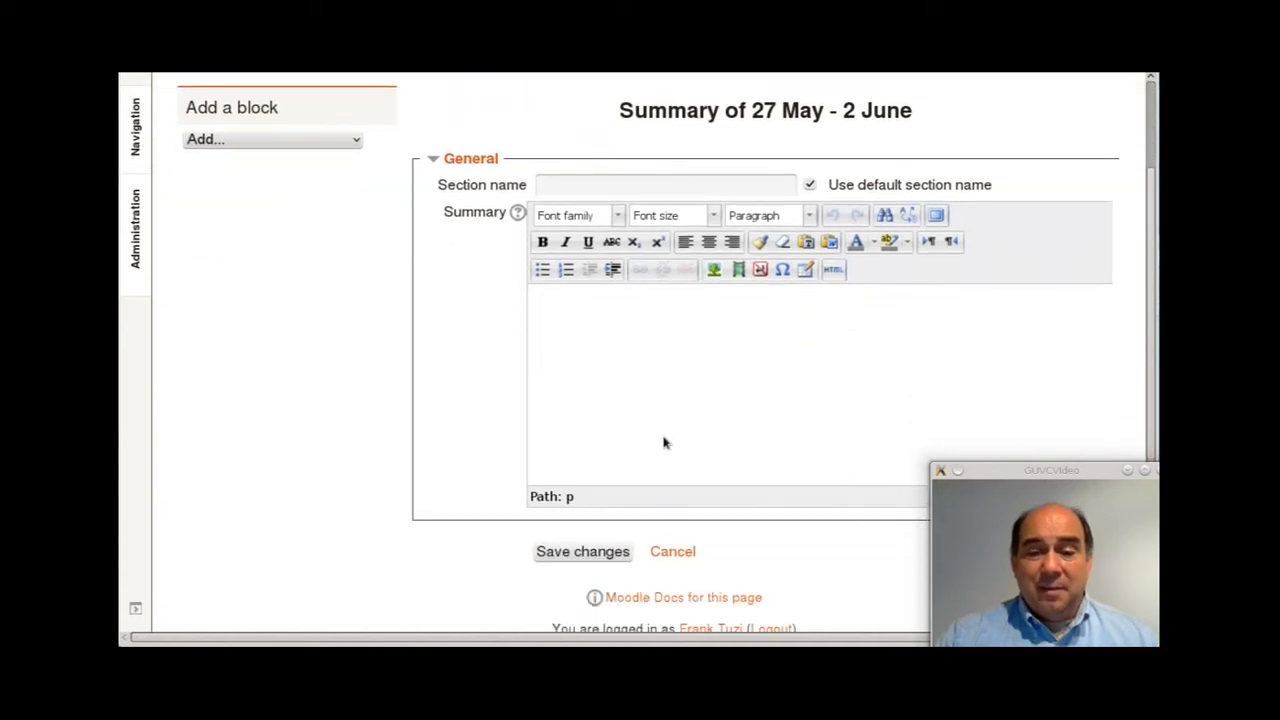
{"action": "scroll", "coordinate": [655, 636], "scroll_direction": "right", "scroll_amount": 1}
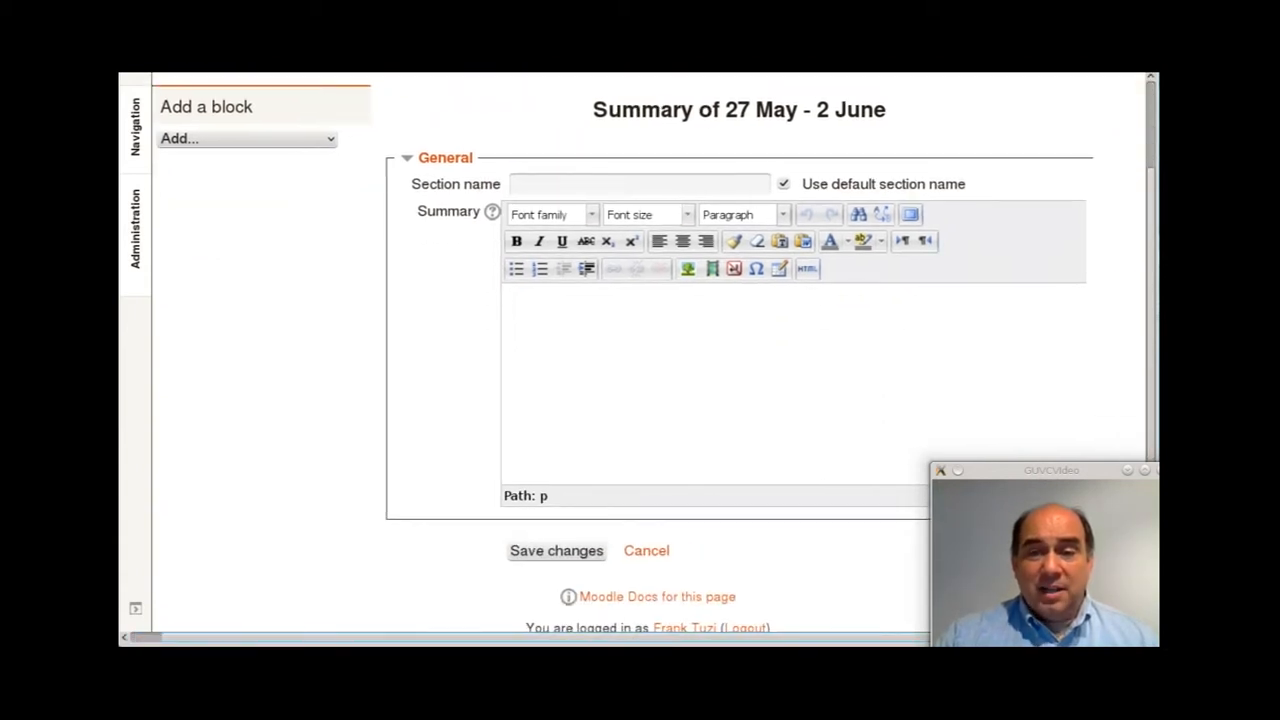
Step: Write "Welcome to the course. Please listen." in the section summary
{"action": "left_click", "coordinate": [613, 312]}
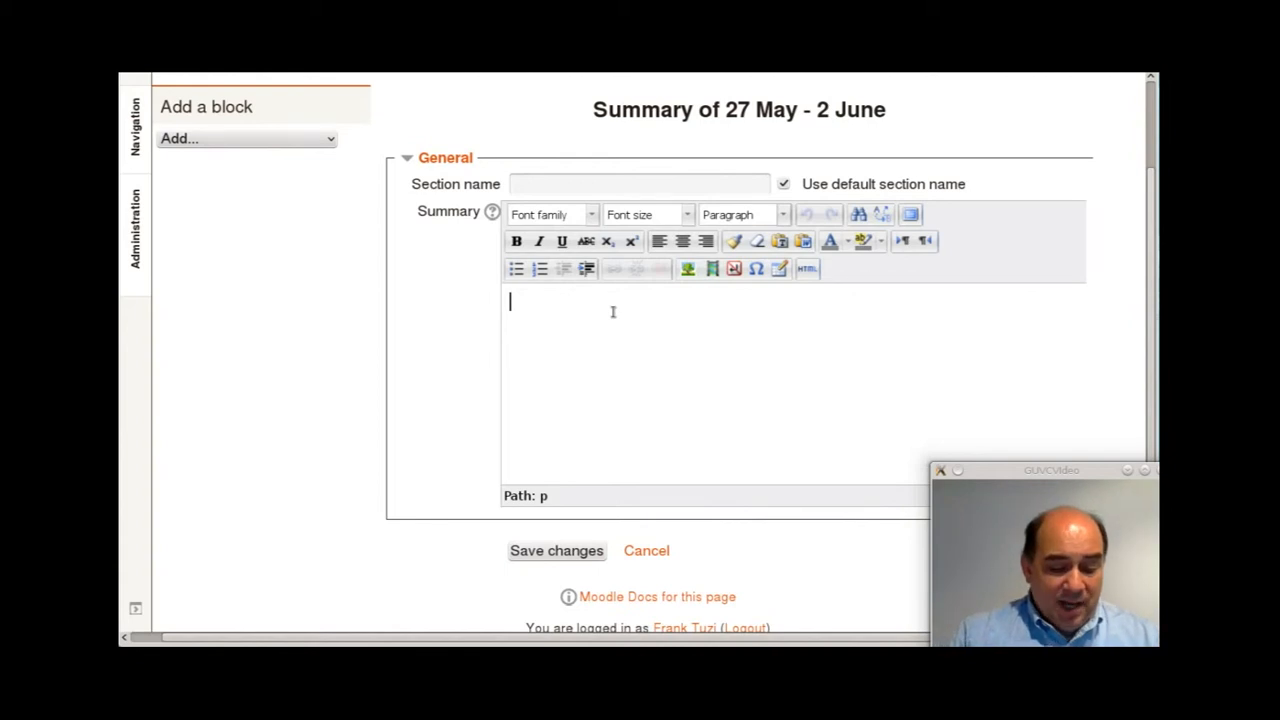
{"action": "type", "text": "Welc"}
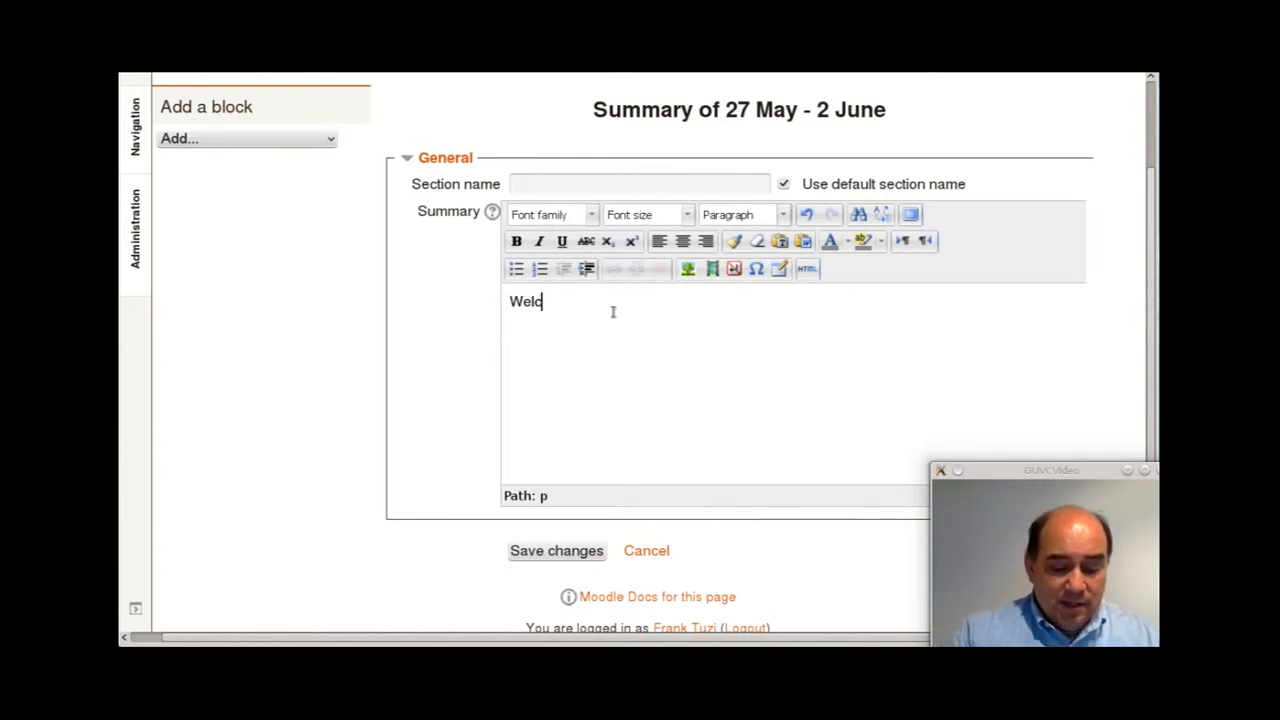
{"action": "type", "text": "ome to the cours"}
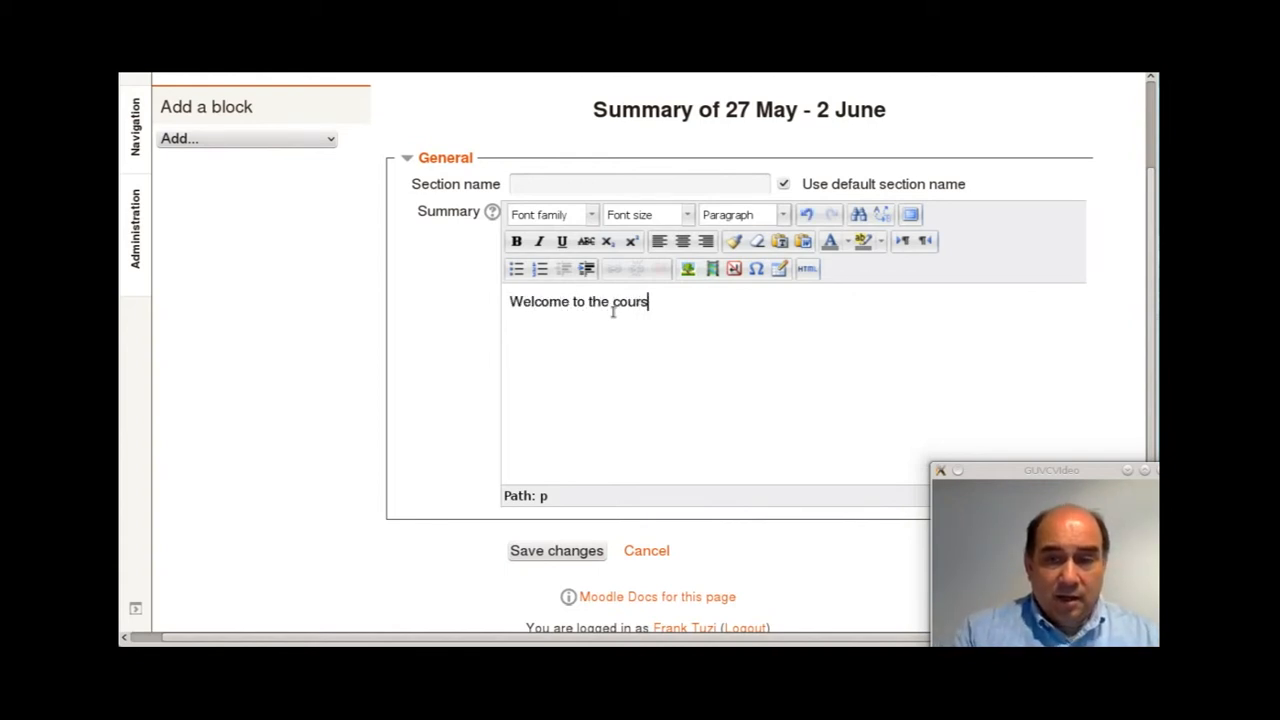
{"action": "type", "text": "e.  PLEase"}
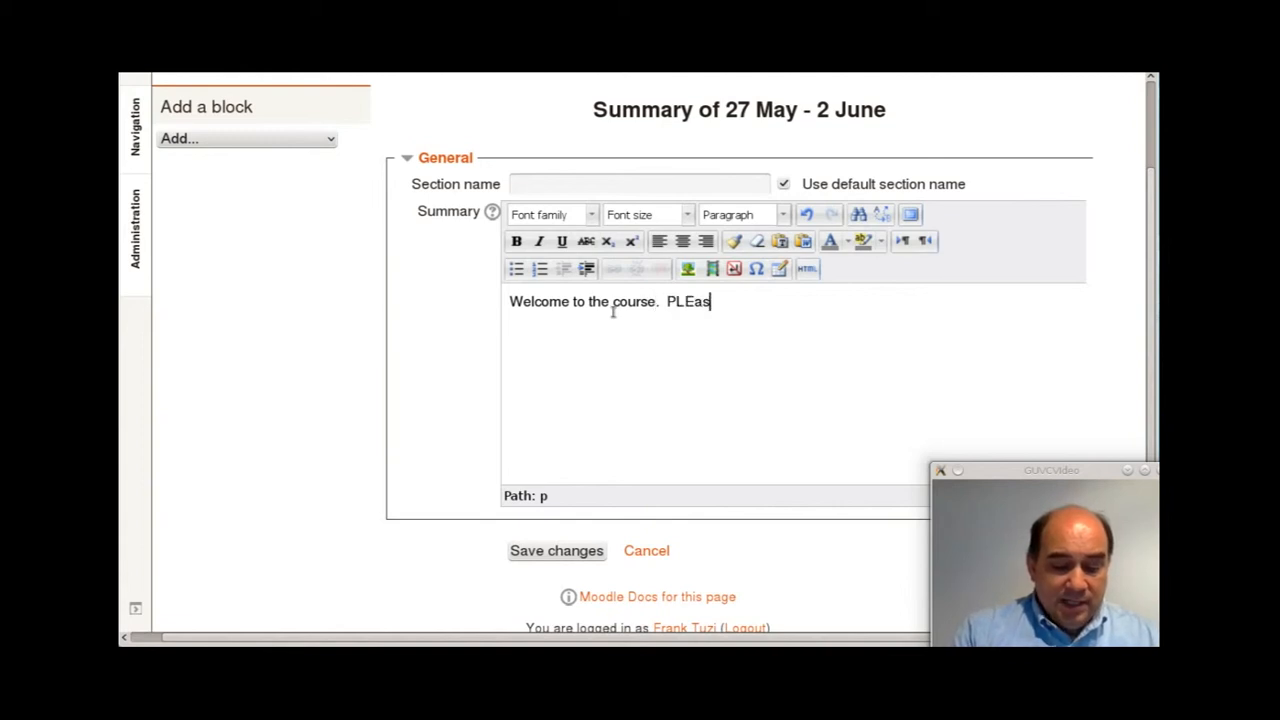
{"action": "key", "text": "BackSpace"}
{"action": "key", "text": "BackSpace"}
{"action": "key", "text": "BackSpace"}
{"action": "key", "text": "BackSpace"}
{"action": "key", "text": "BackSpace"}
{"action": "key", "text": "BackSpace"}
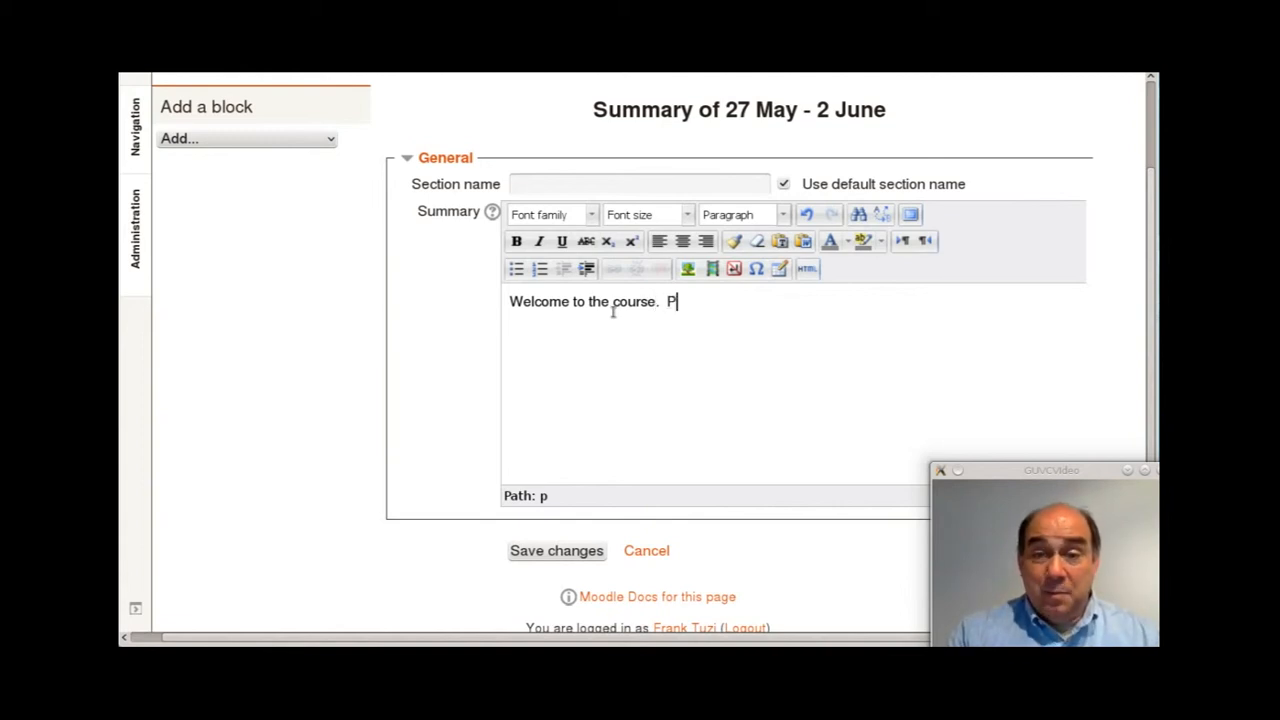
{"action": "type", "text": "lease liste"}
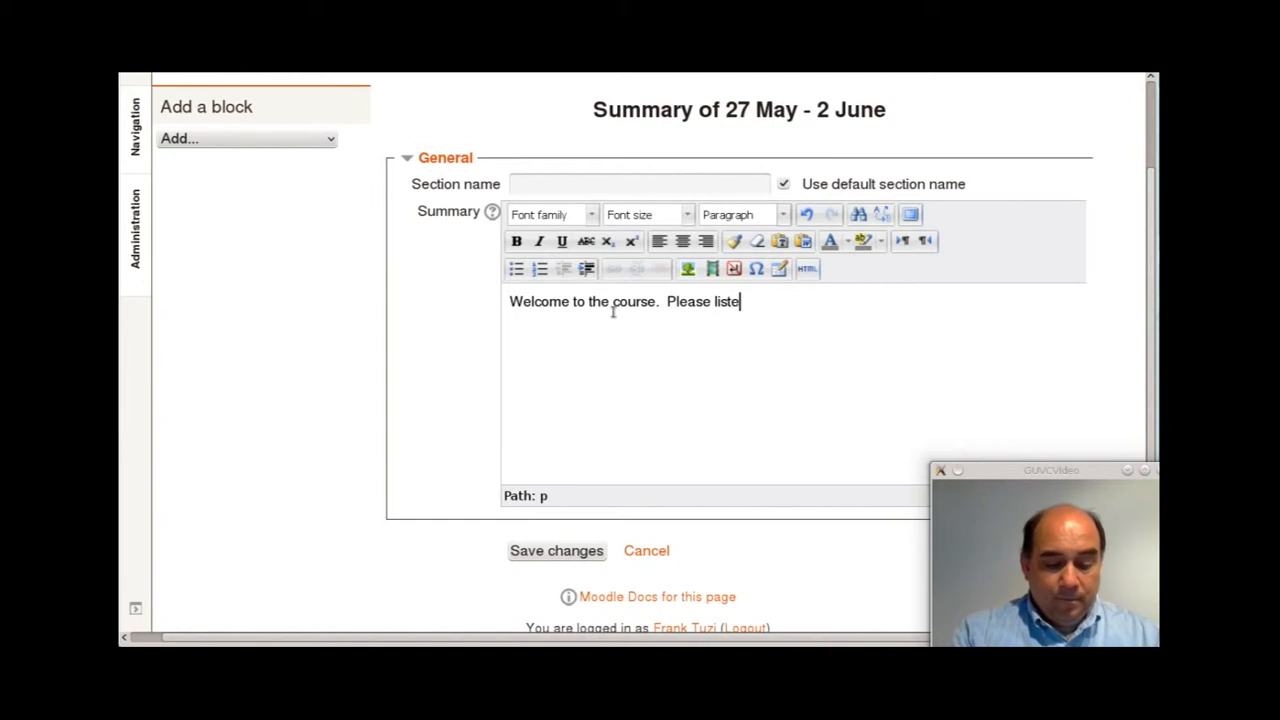
{"action": "type", "text": "n."}
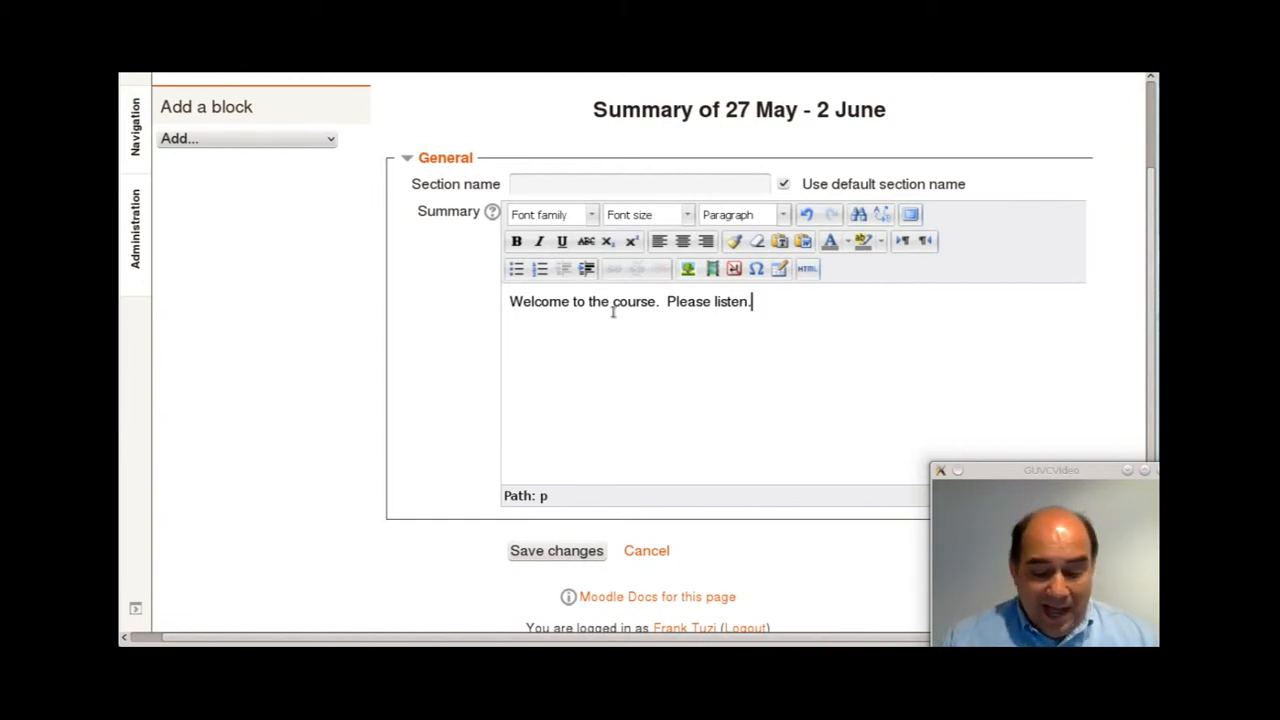
Step: Link the summary's final period to a copy of Chantal_Kreviazuk-Time.mp3 from the Music repository and save the section
{"action": "key", "text": "shift+Left"}
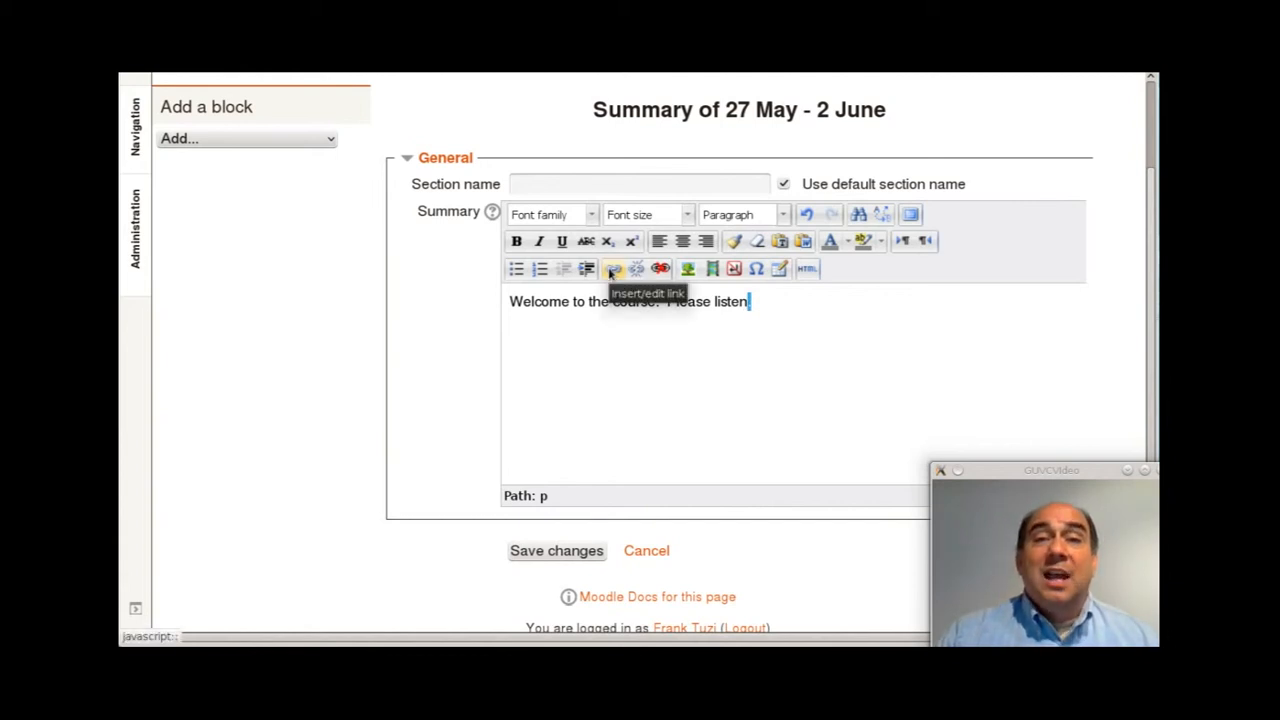
{"action": "left_click", "coordinate": [612, 270]}
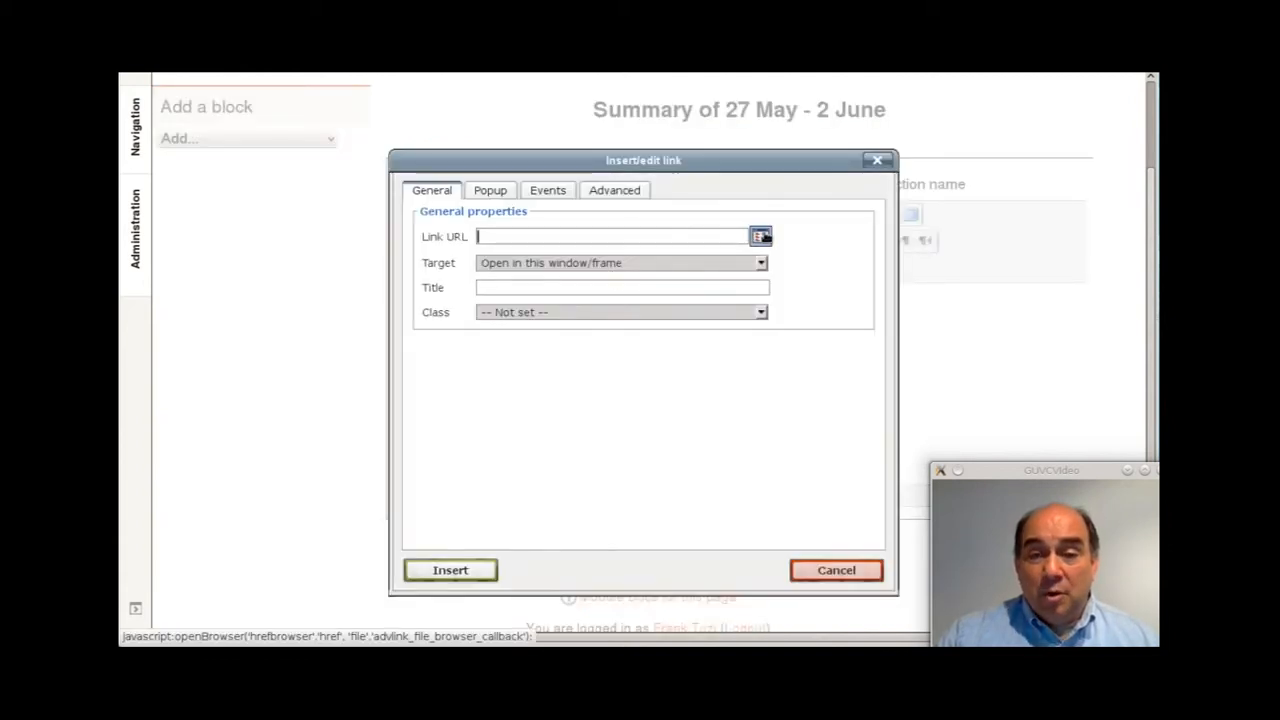
{"action": "left_click", "coordinate": [760, 236]}
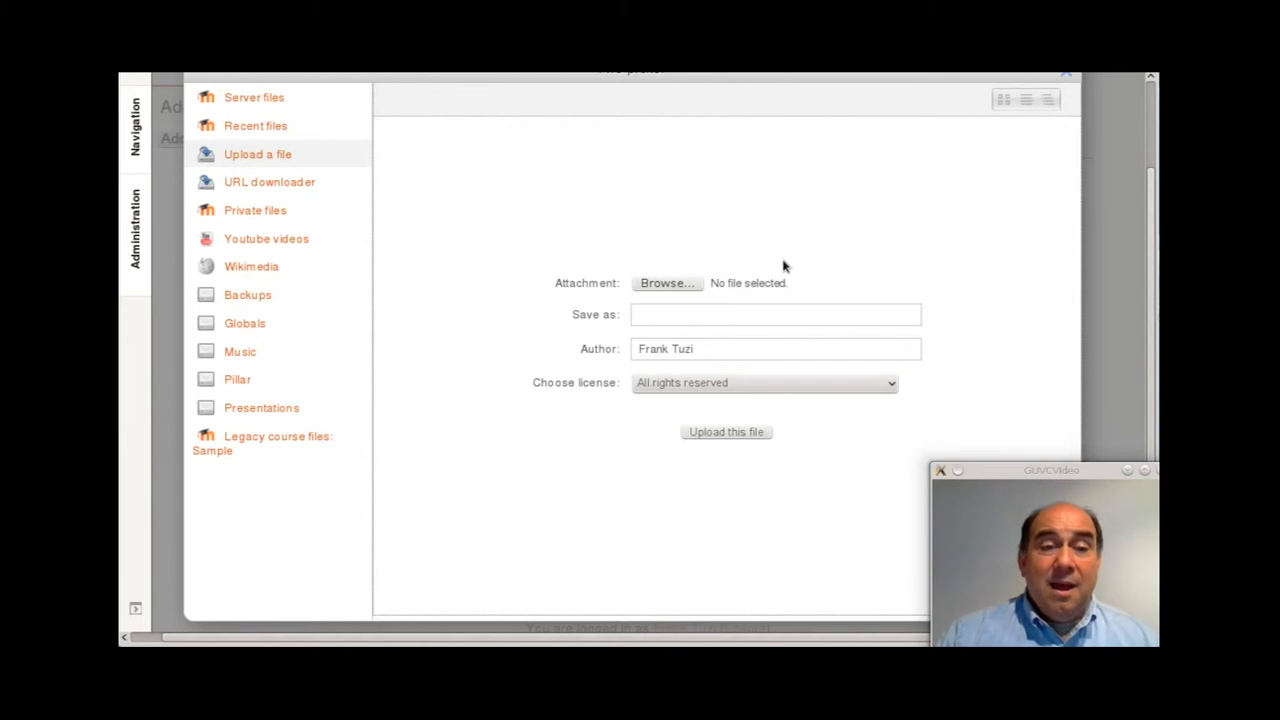
{"action": "left_click", "coordinate": [240, 353]}
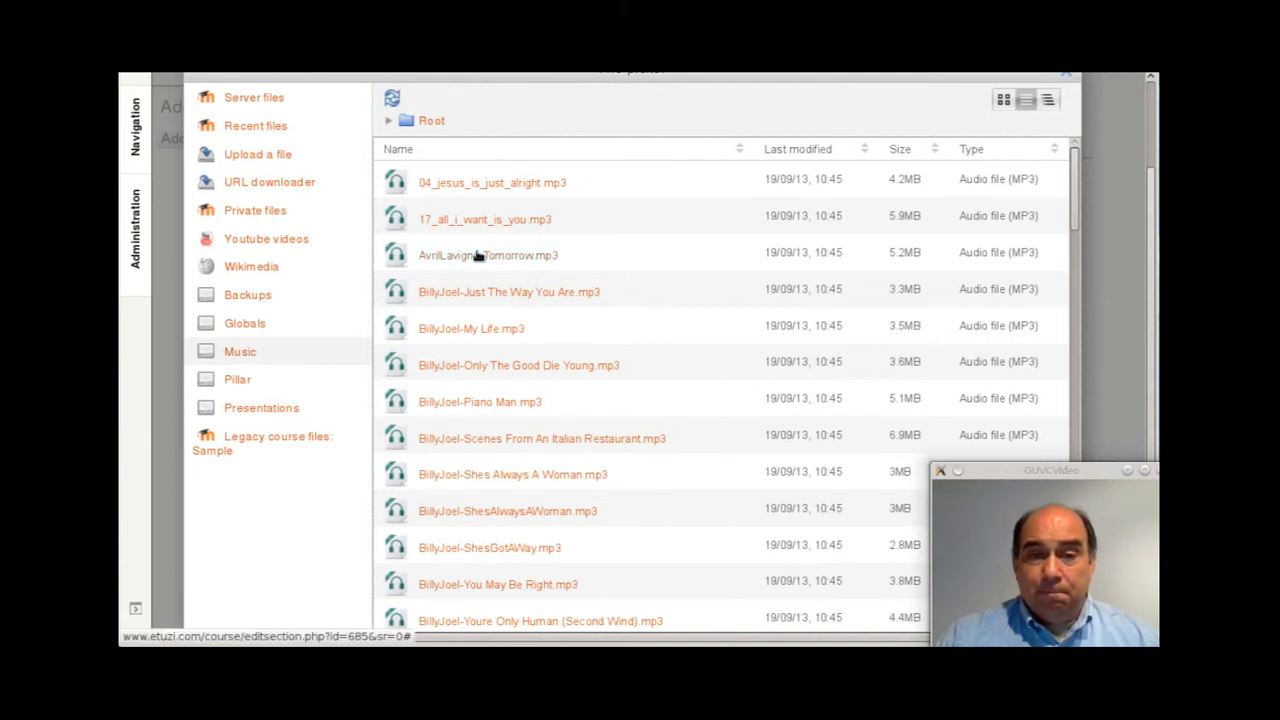
{"action": "scroll", "coordinate": [600, 396], "scroll_direction": "down", "scroll_amount": 3}
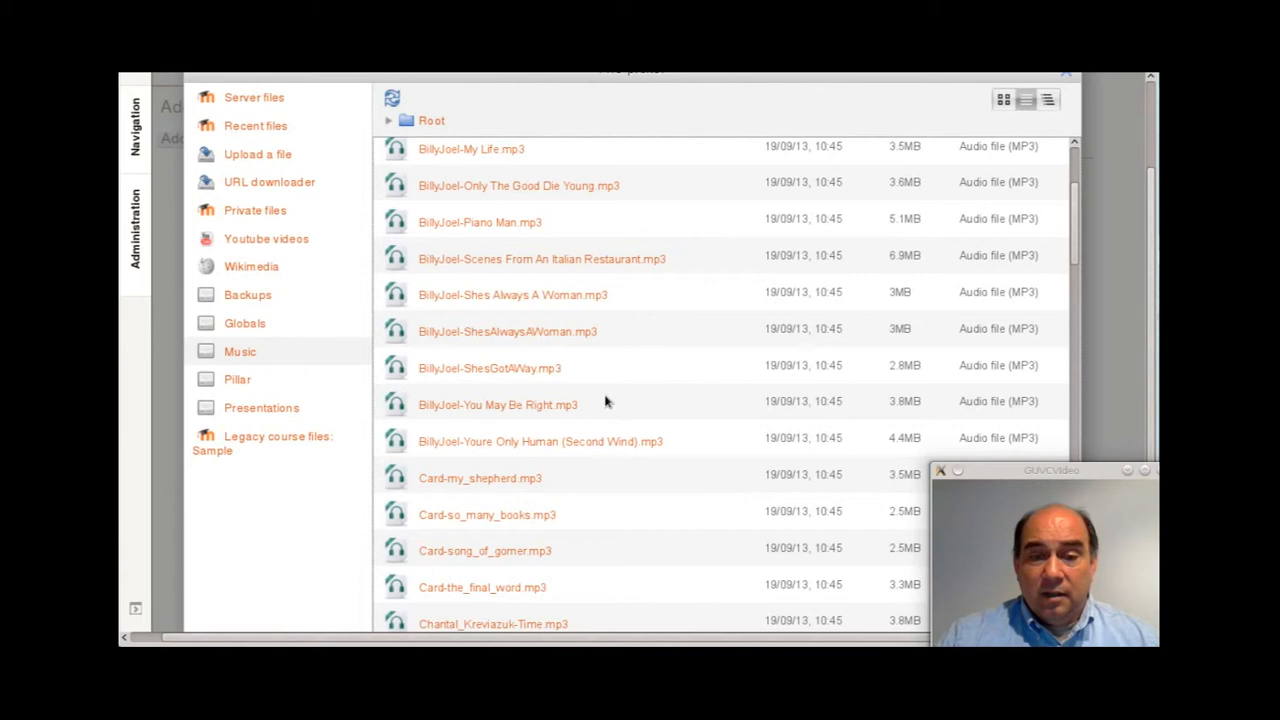
{"action": "scroll", "coordinate": [605, 401], "scroll_direction": "down", "scroll_amount": 6}
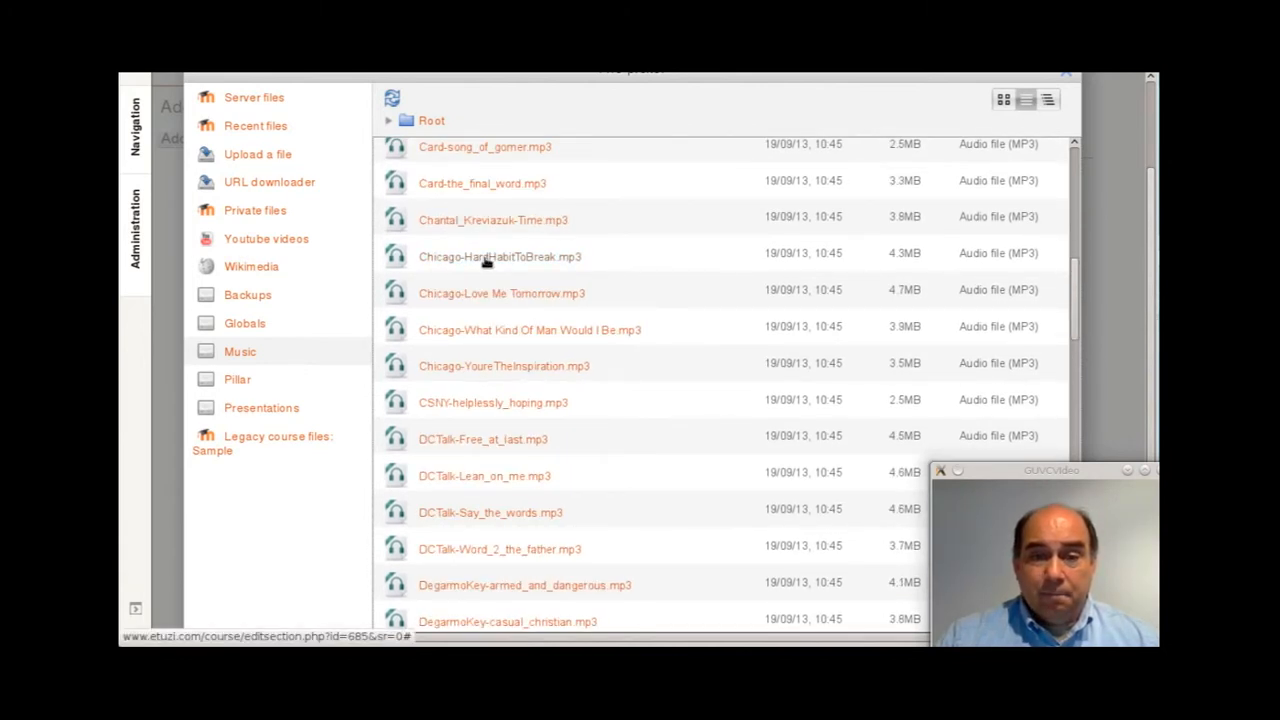
{"action": "left_click", "coordinate": [480, 218]}
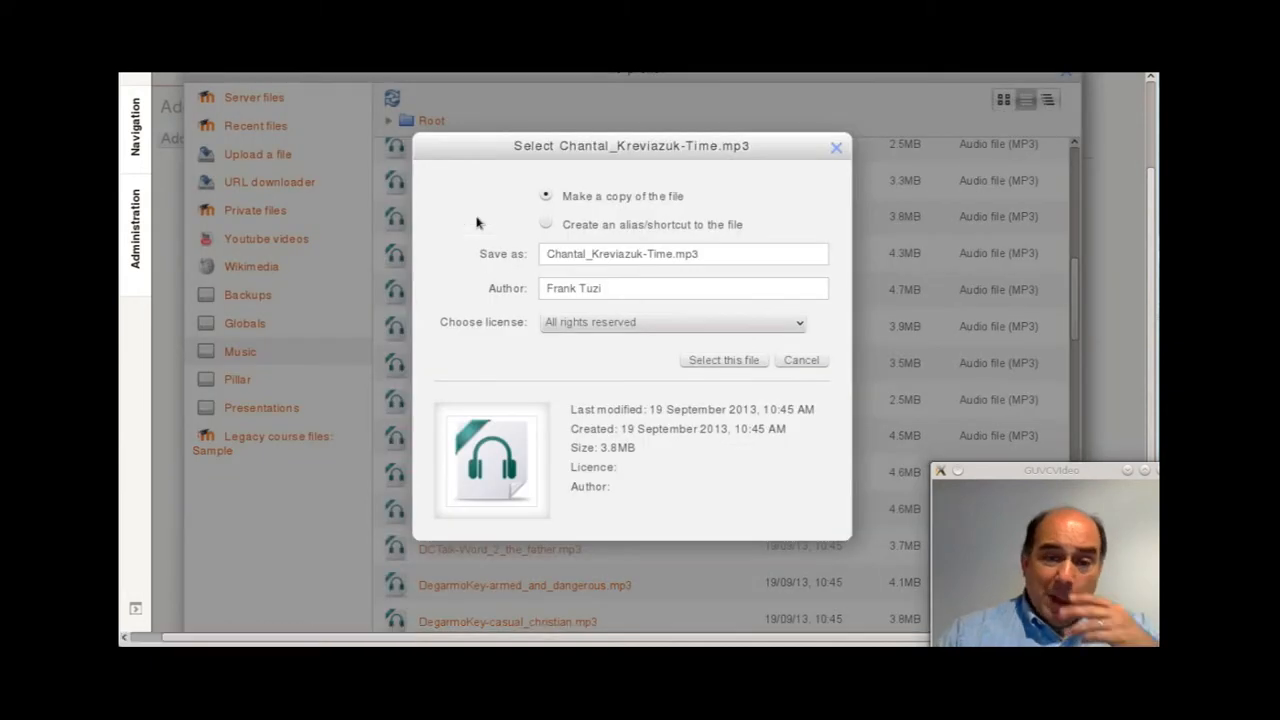
{"action": "left_click", "coordinate": [721, 361]}
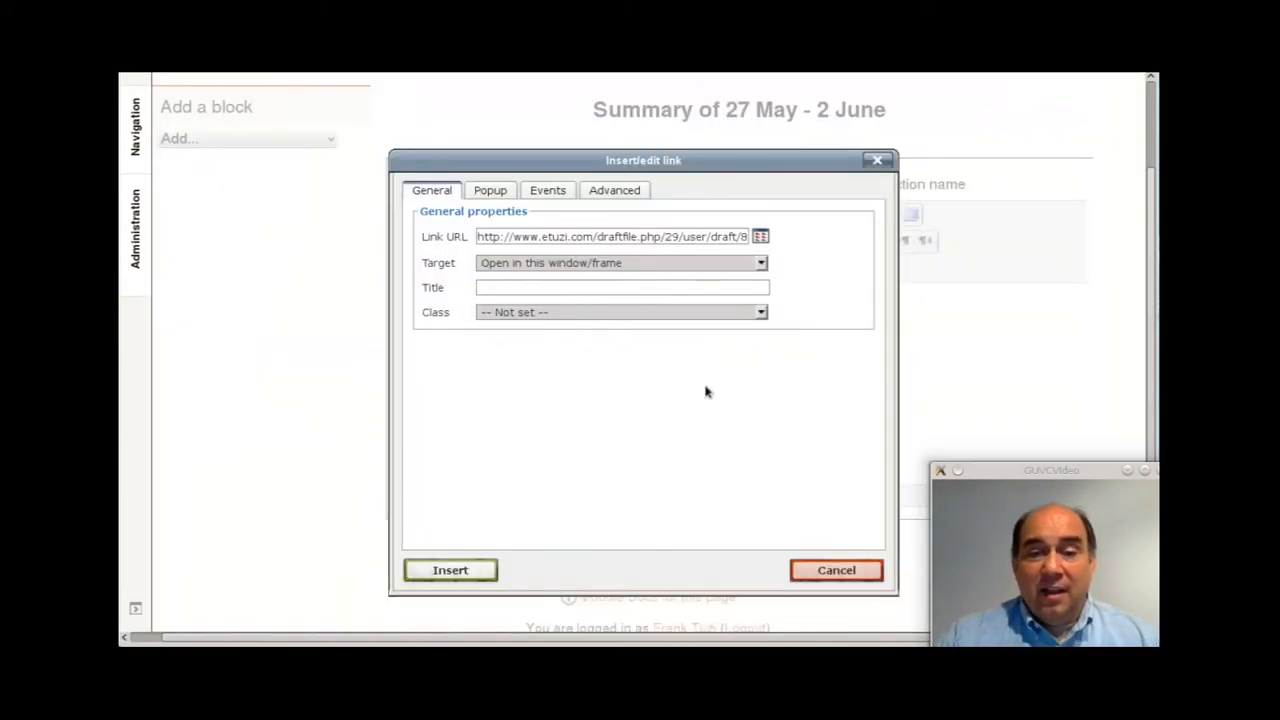
{"action": "left_click", "coordinate": [466, 570]}
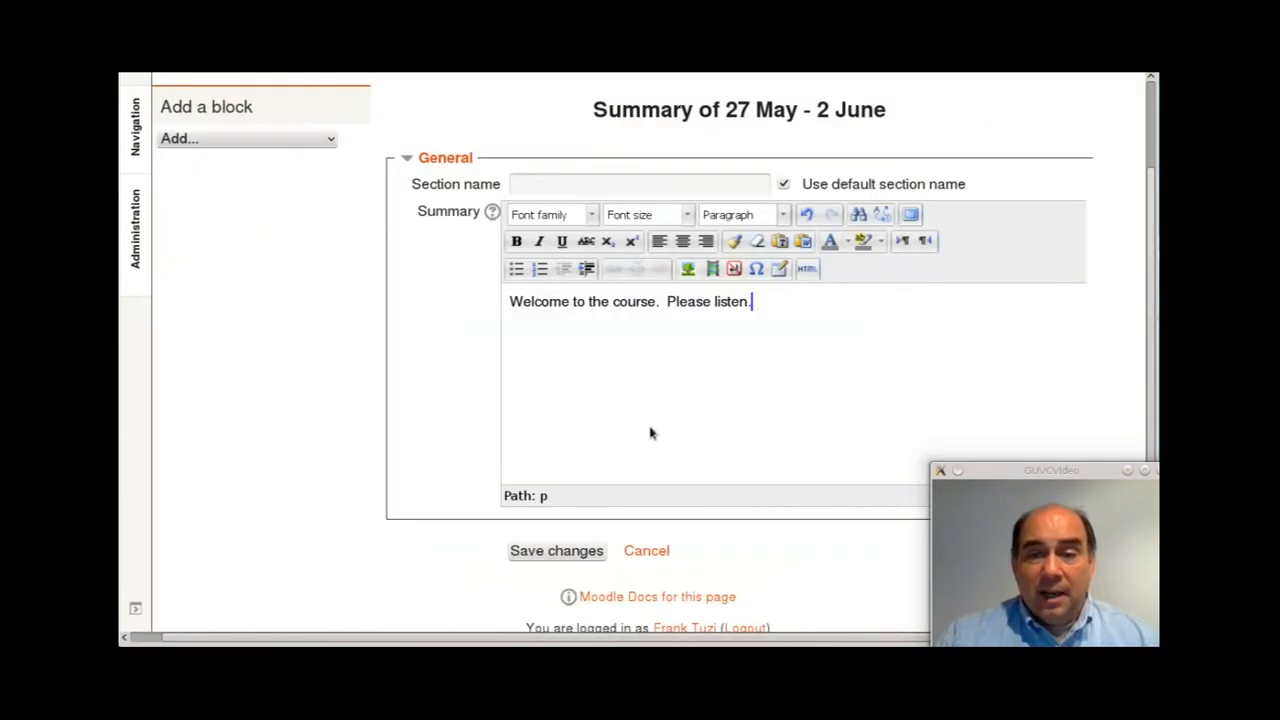
{"action": "left_click", "coordinate": [573, 302]}
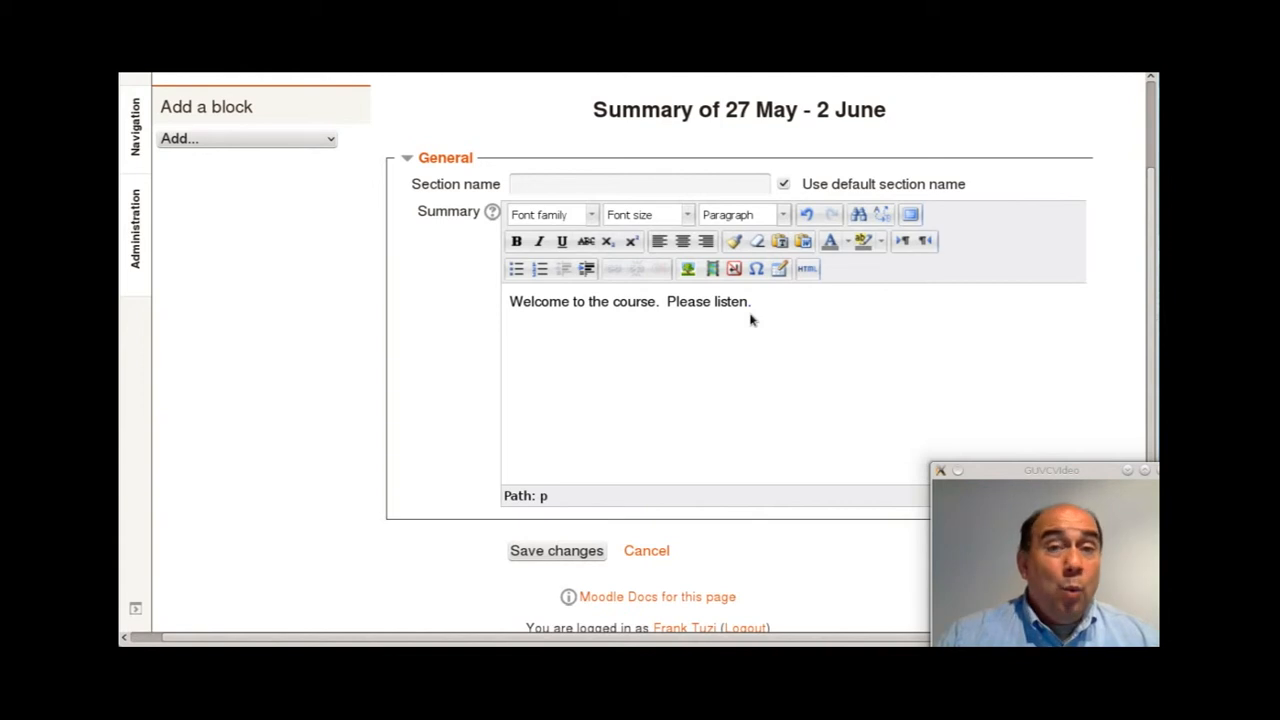
{"action": "left_click", "coordinate": [577, 552]}
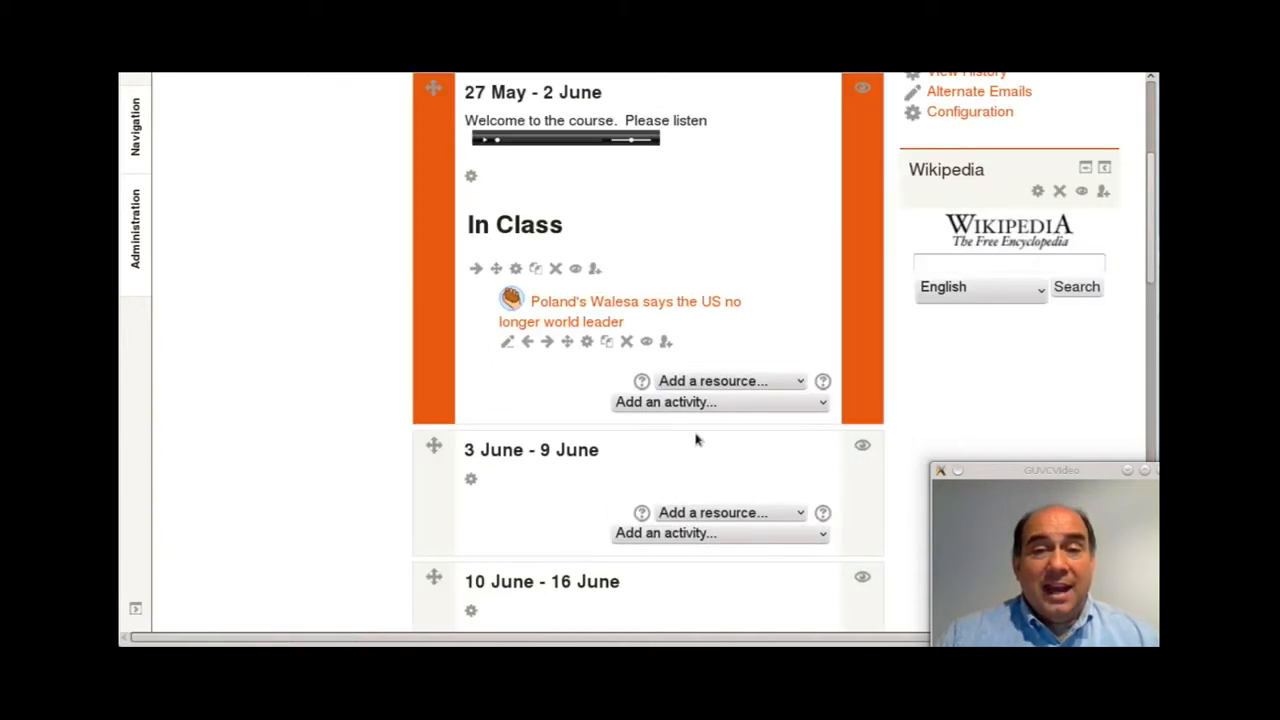
Step: Play the embedded audio in the 27 May - 2 June section to check it
{"action": "left_click_drag", "start_coordinate": [470, 153], "coordinate": [670, 162]}
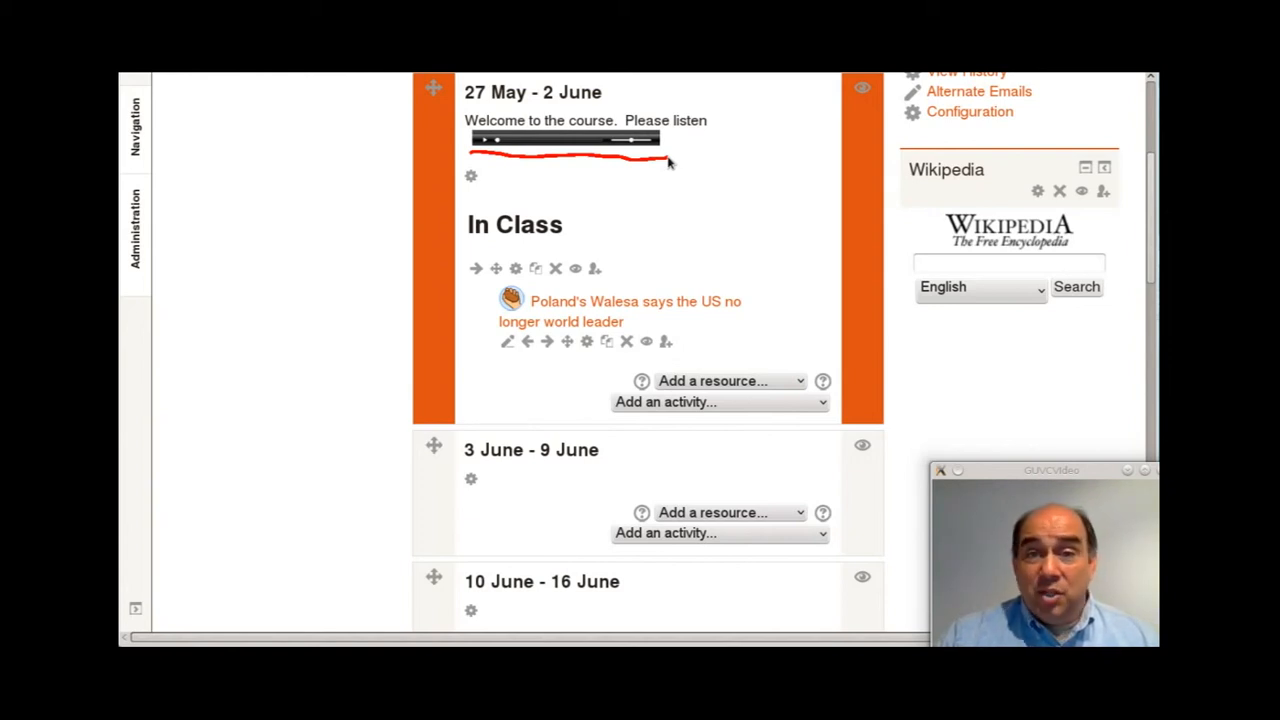
{"action": "key", "text": "shift+super+F11"}
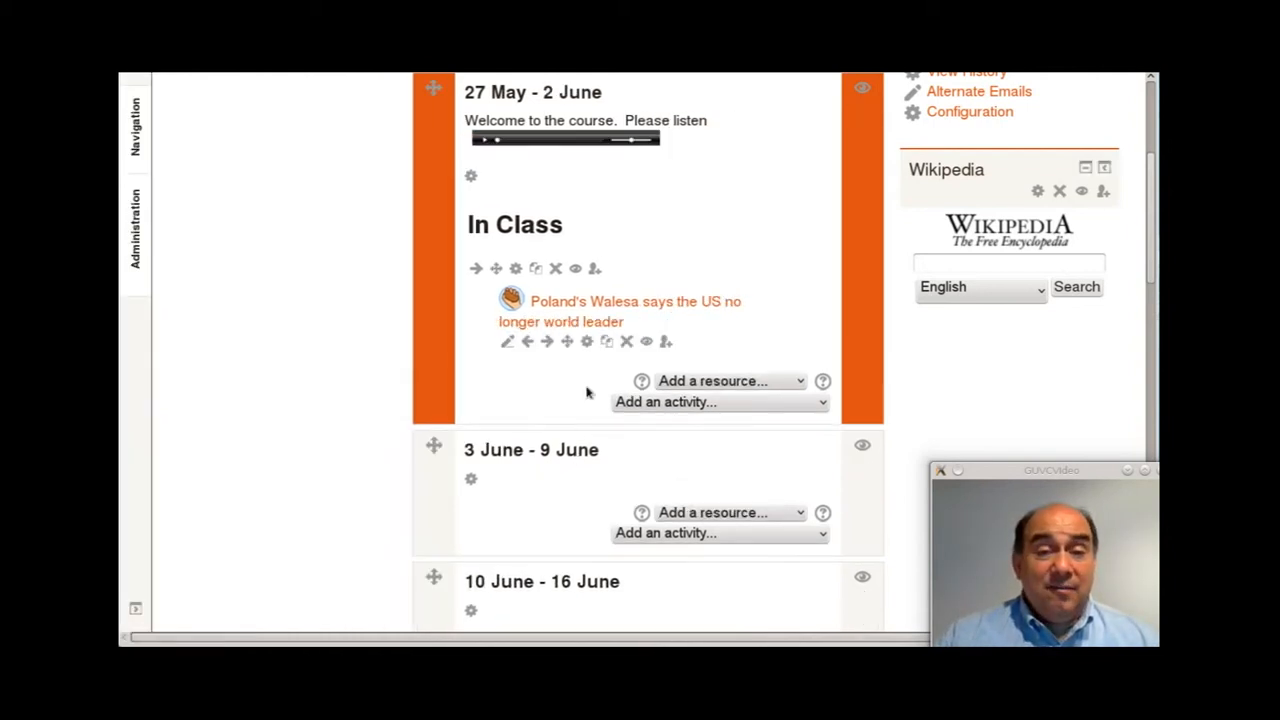
{"action": "left_click", "coordinate": [485, 140]}
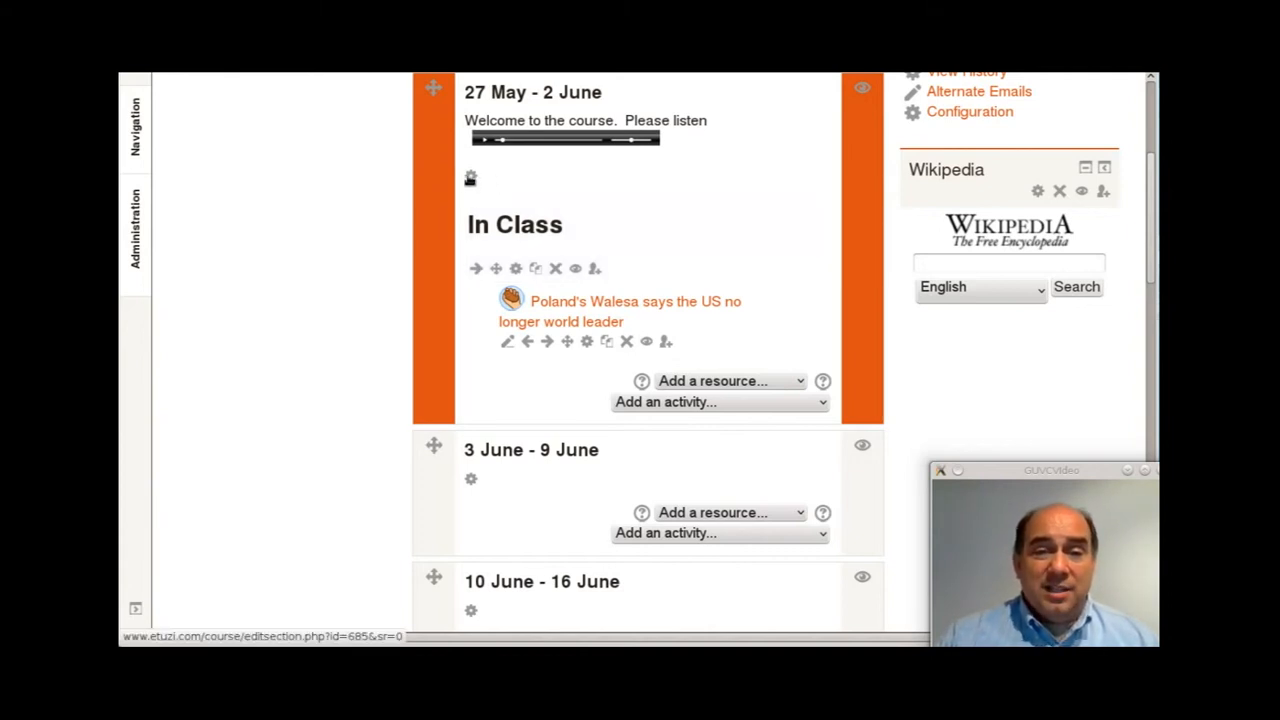
Step: Delete the audio-linked period after "Please listen" in the 27 May - 2 June summary and save the changes
{"action": "left_click", "coordinate": [470, 177]}
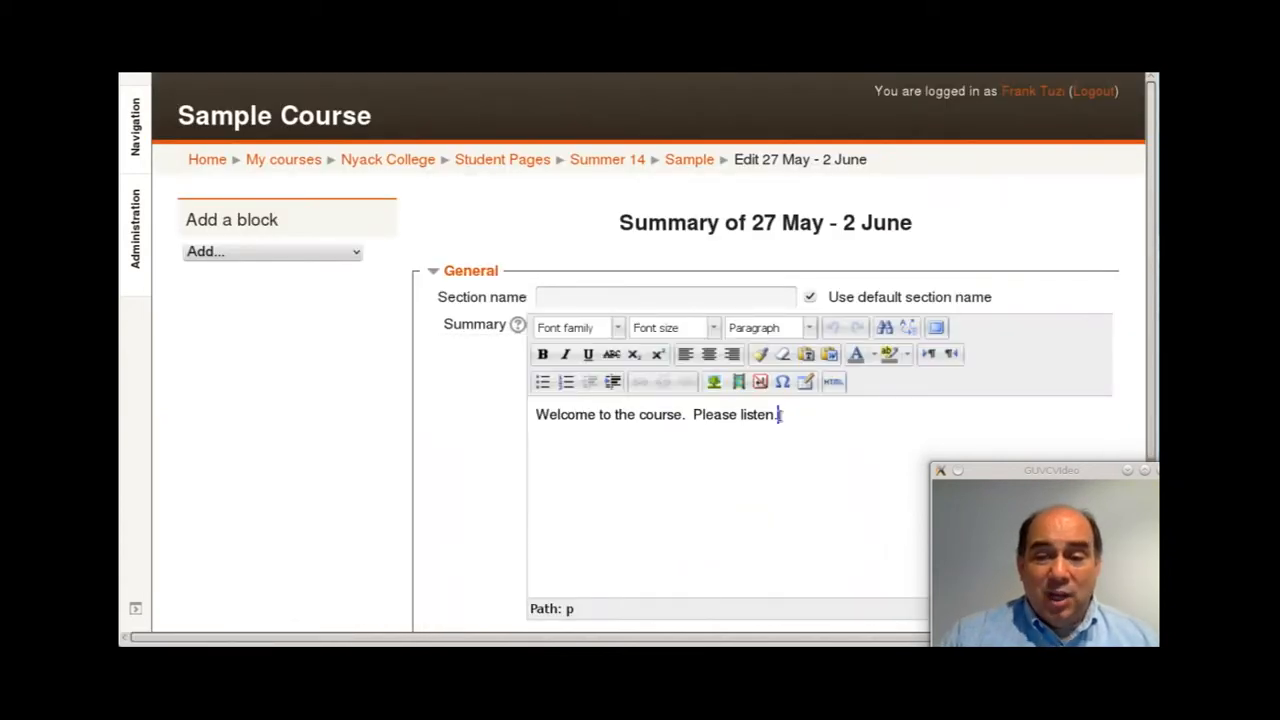
{"action": "left_click_drag", "start_coordinate": [778, 414], "coordinate": [774, 414]}
{"action": "key", "text": "Delete"}
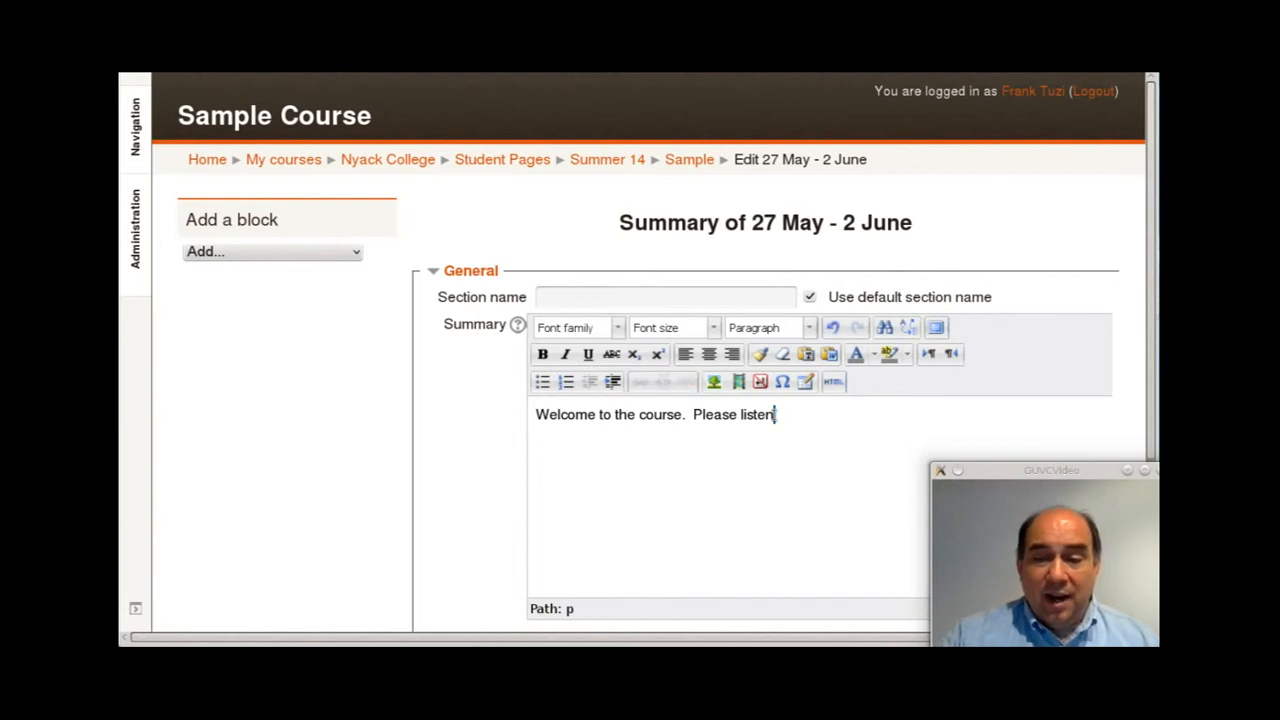
{"action": "scroll", "coordinate": [760, 488], "scroll_direction": "down", "scroll_amount": 3}
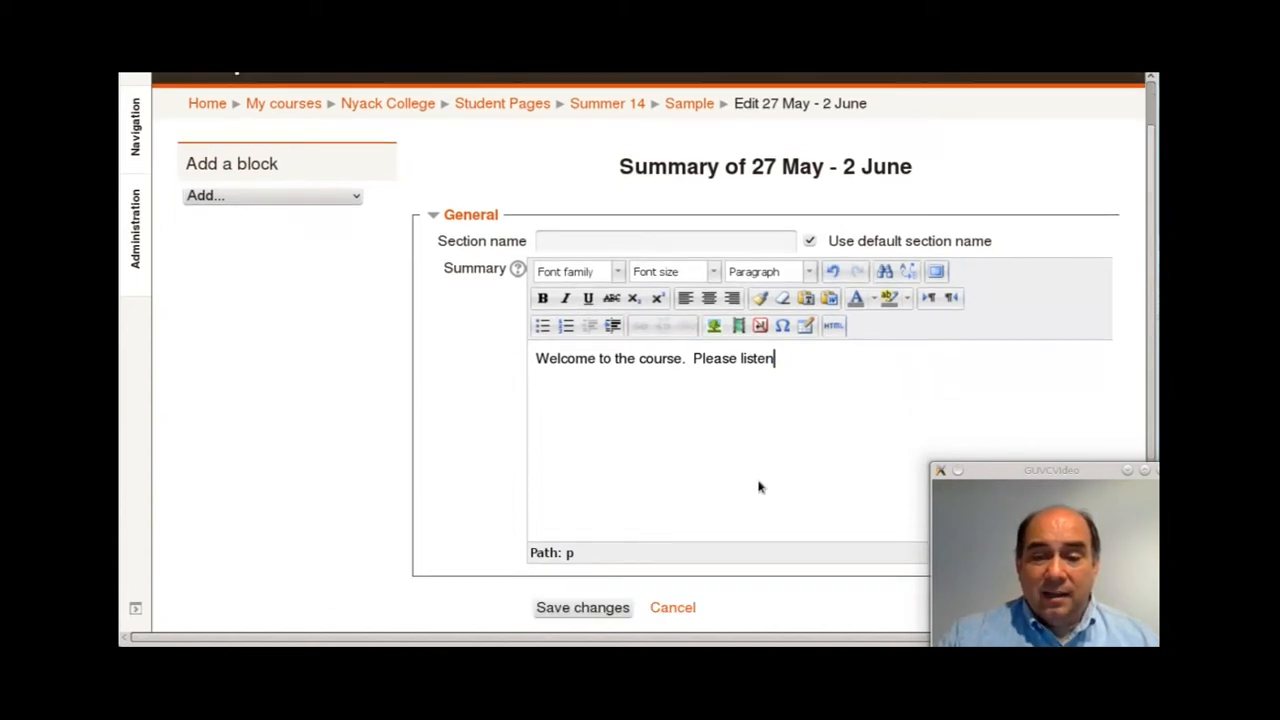
{"action": "left_click", "coordinate": [605, 463]}
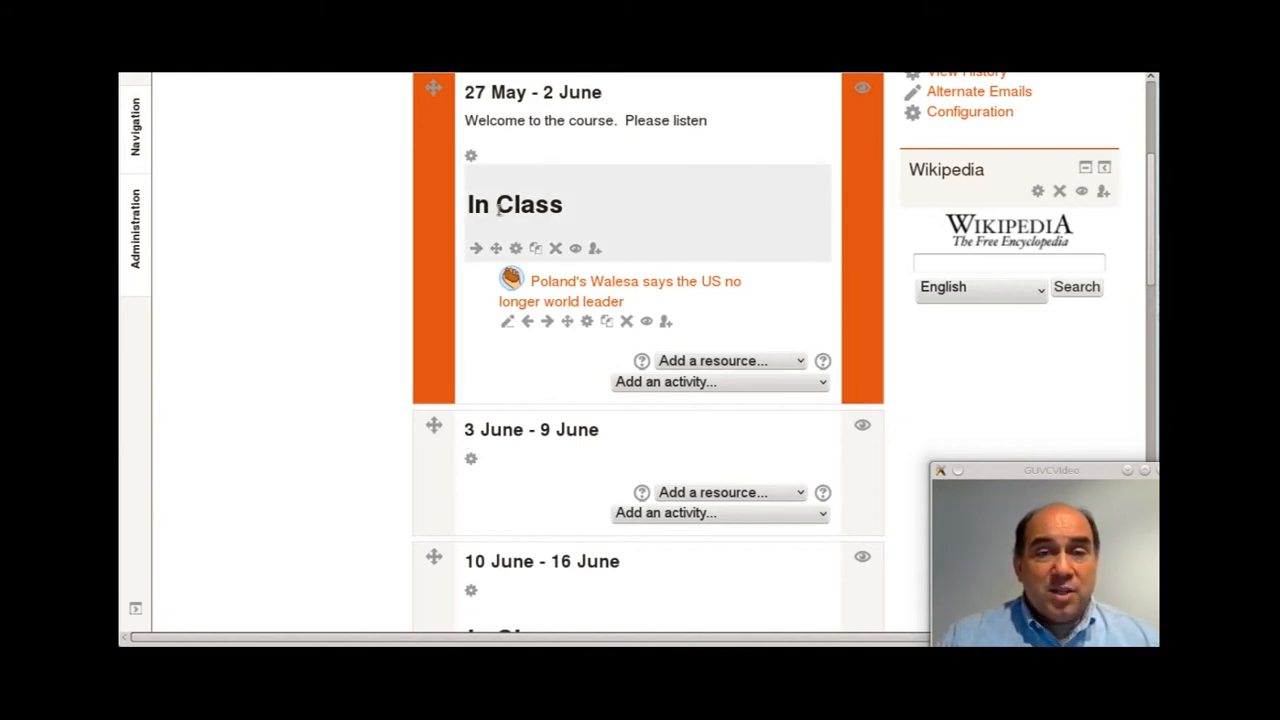
Step: Reopen the 27 May - 2 June summary and add a plain period followed by a space after "Please listen"
{"action": "left_click", "coordinate": [471, 157]}
{"action": "left_click", "coordinate": [783, 418]}
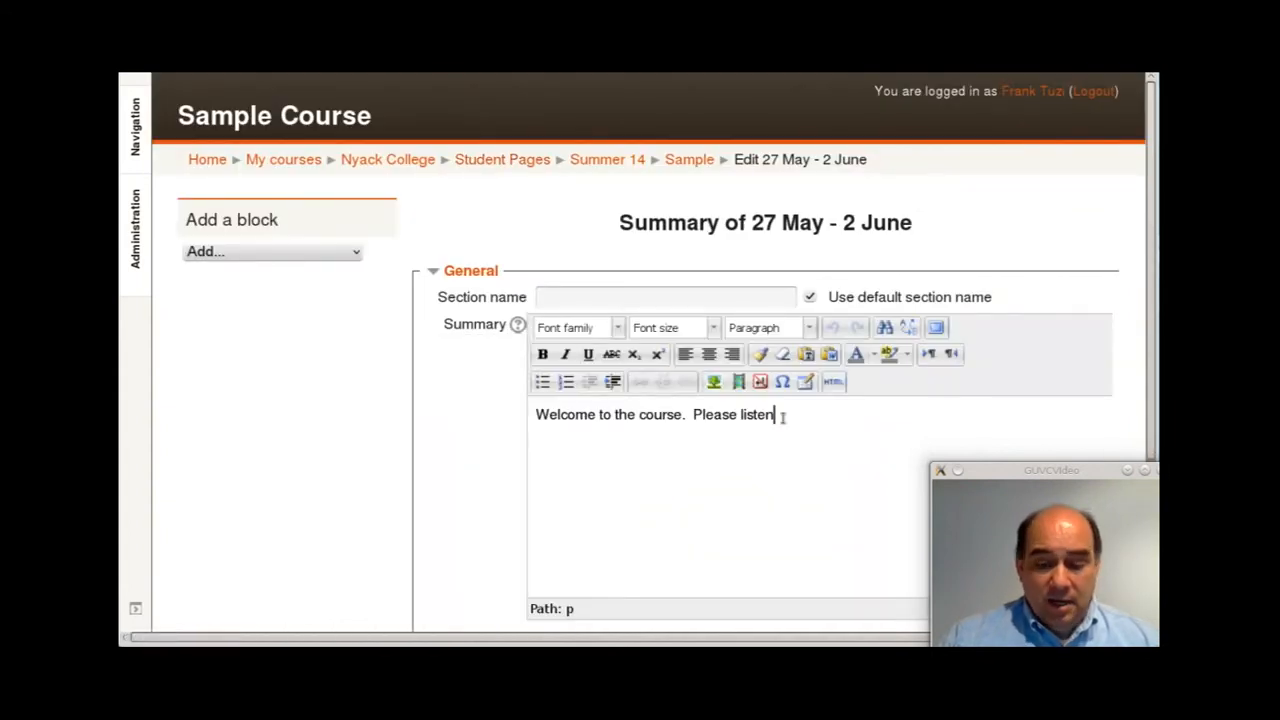
{"action": "type", "text": "."}
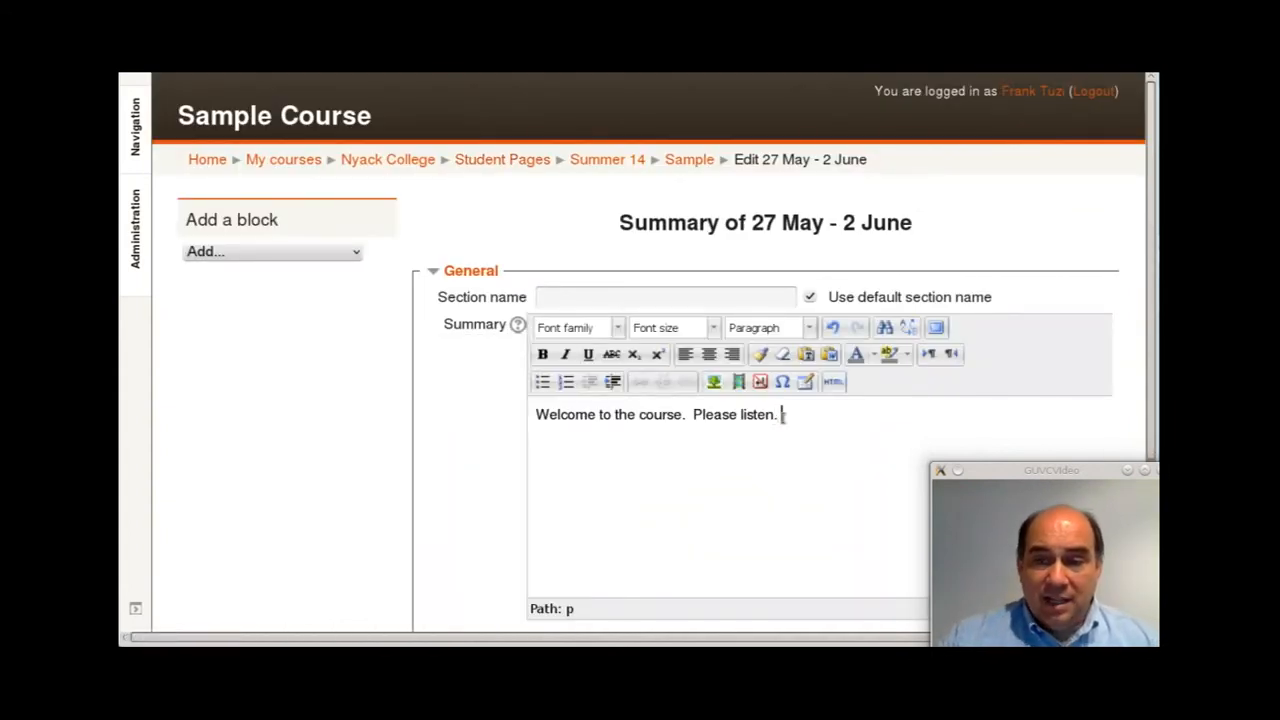
Step: Switch to a new browser tab and open the YouTube home page
{"action": "key", "text": "ctrl+t"}
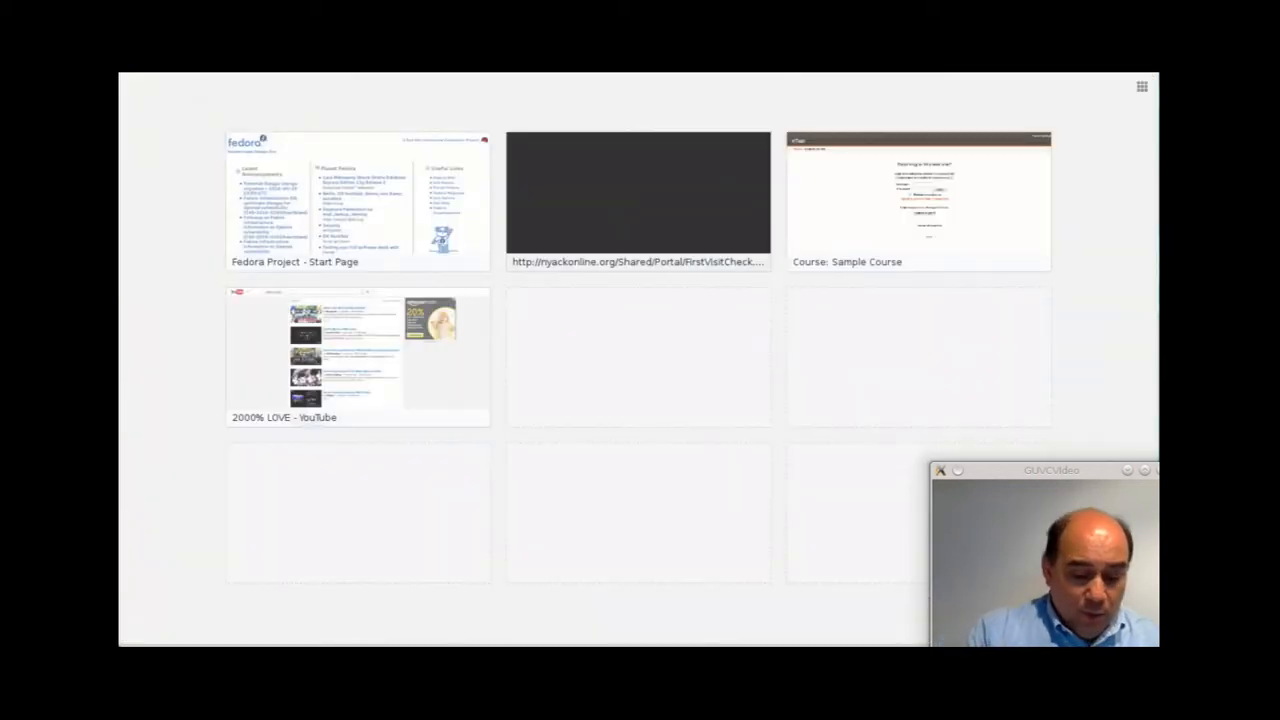
{"action": "type", "text": "youtube"}
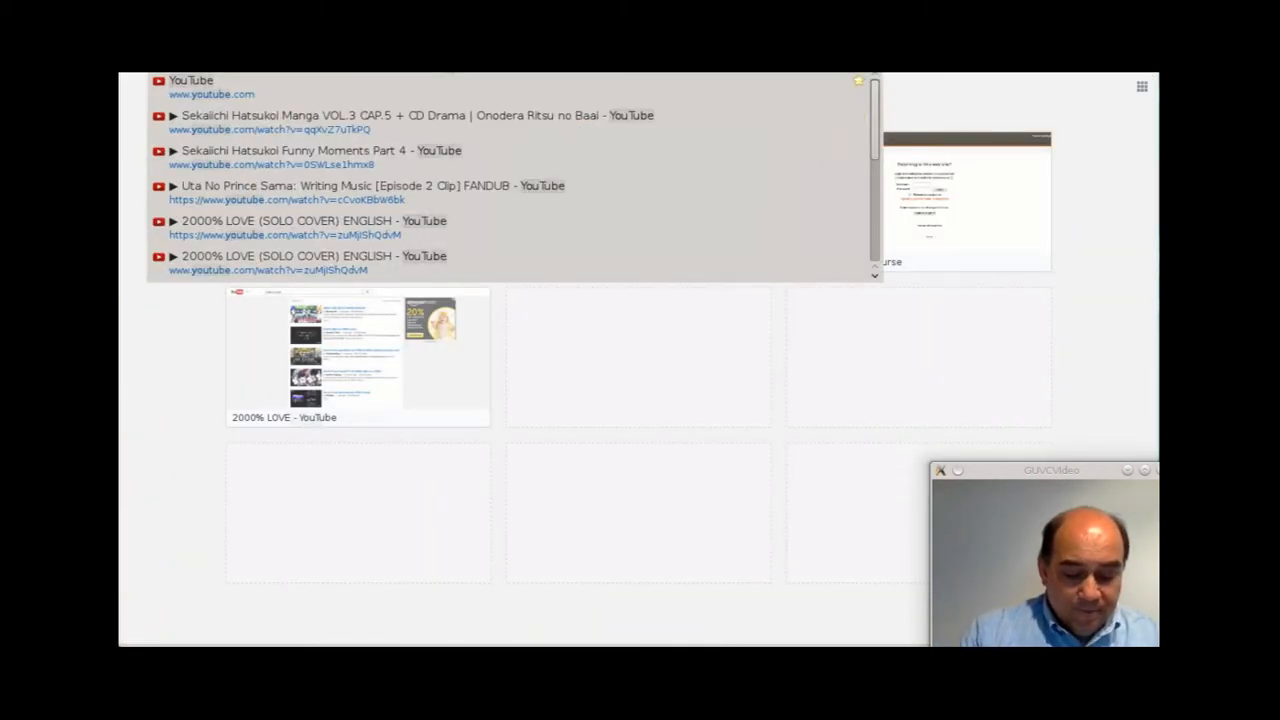
{"action": "key", "text": "Return"}
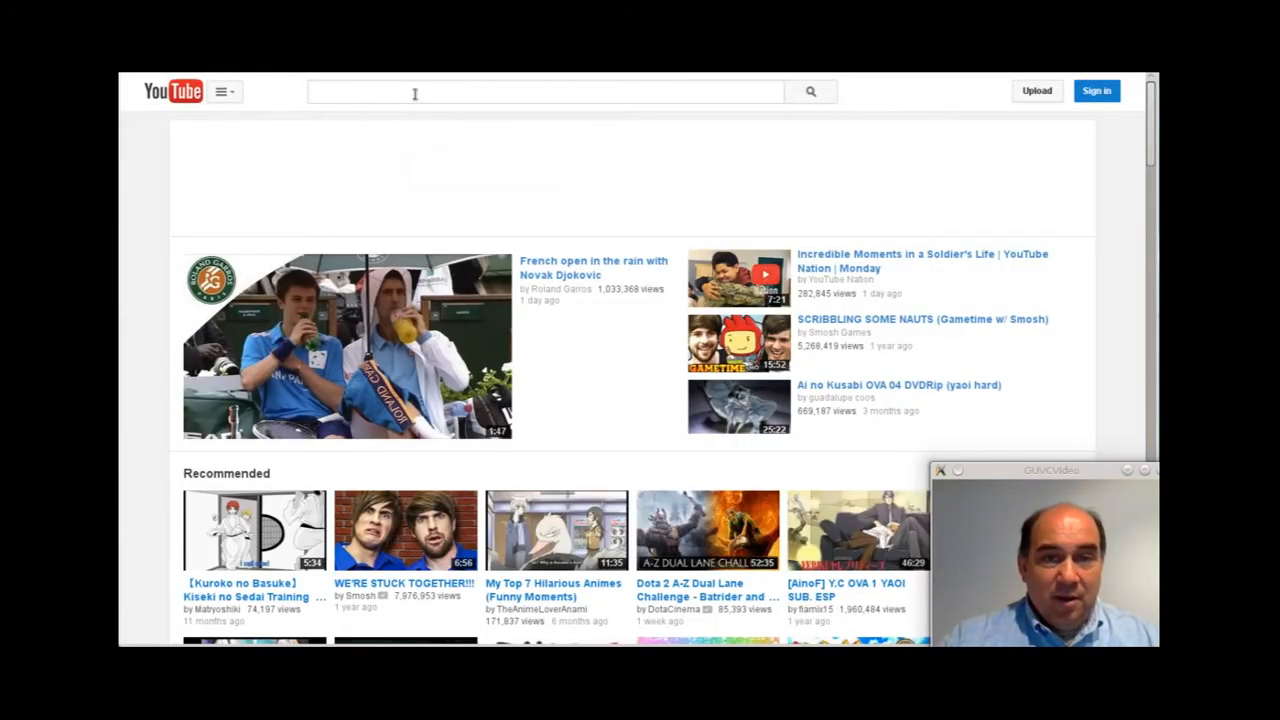
Step: Search YouTube for "all of me john legend" and open the official "John Legend - All of Me" video
{"action": "left_click", "coordinate": [415, 93]}
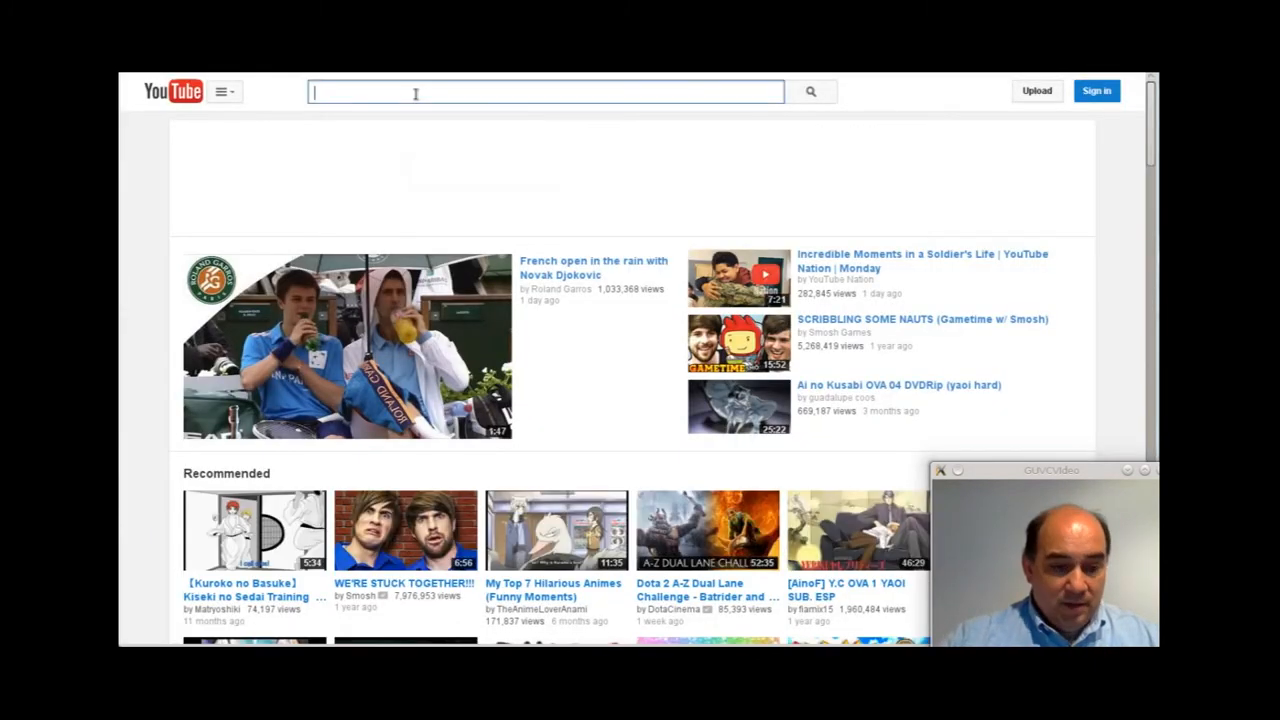
{"action": "type", "text": "all of "}
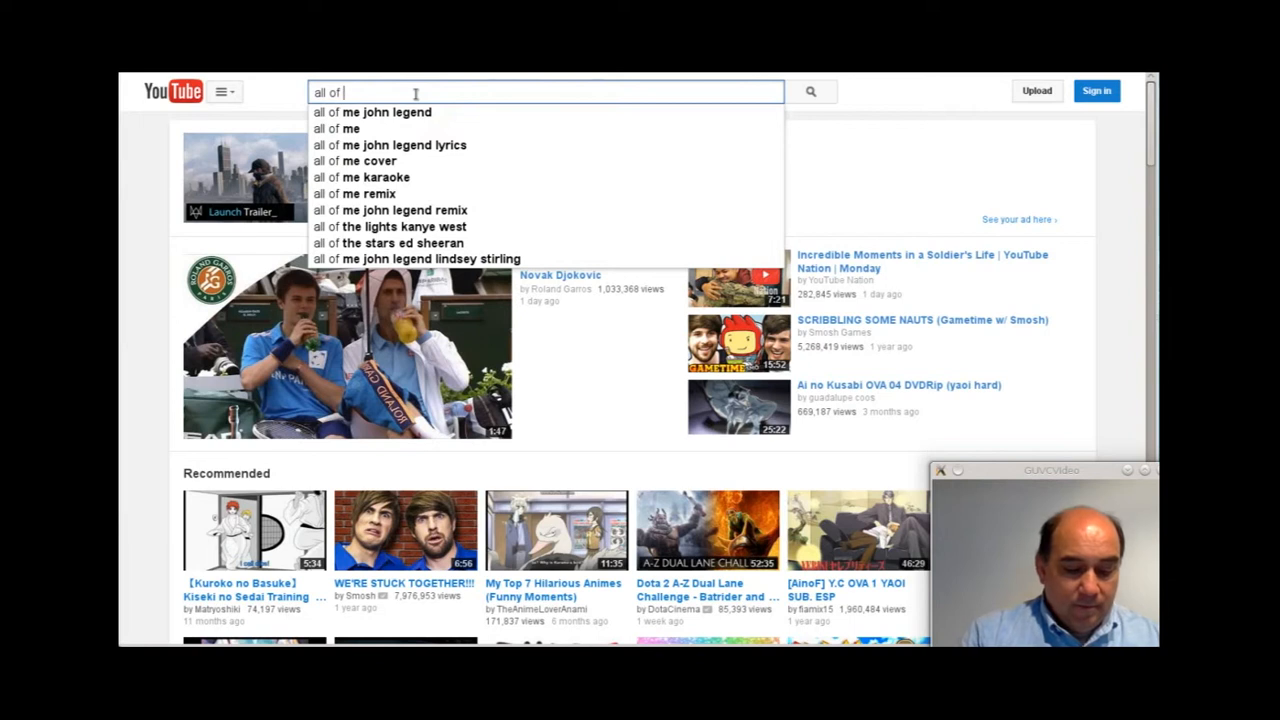
{"action": "type", "text": "me"}
{"action": "left_click", "coordinate": [415, 112]}
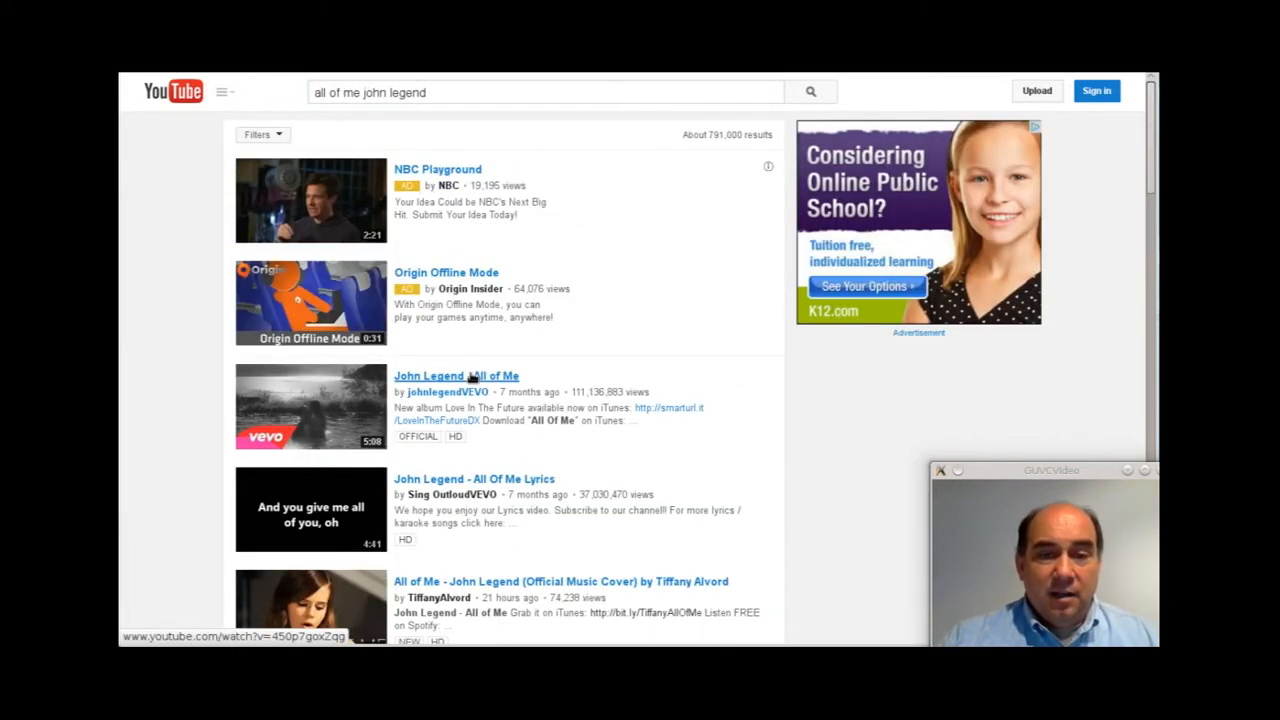
{"action": "left_click", "coordinate": [472, 377]}
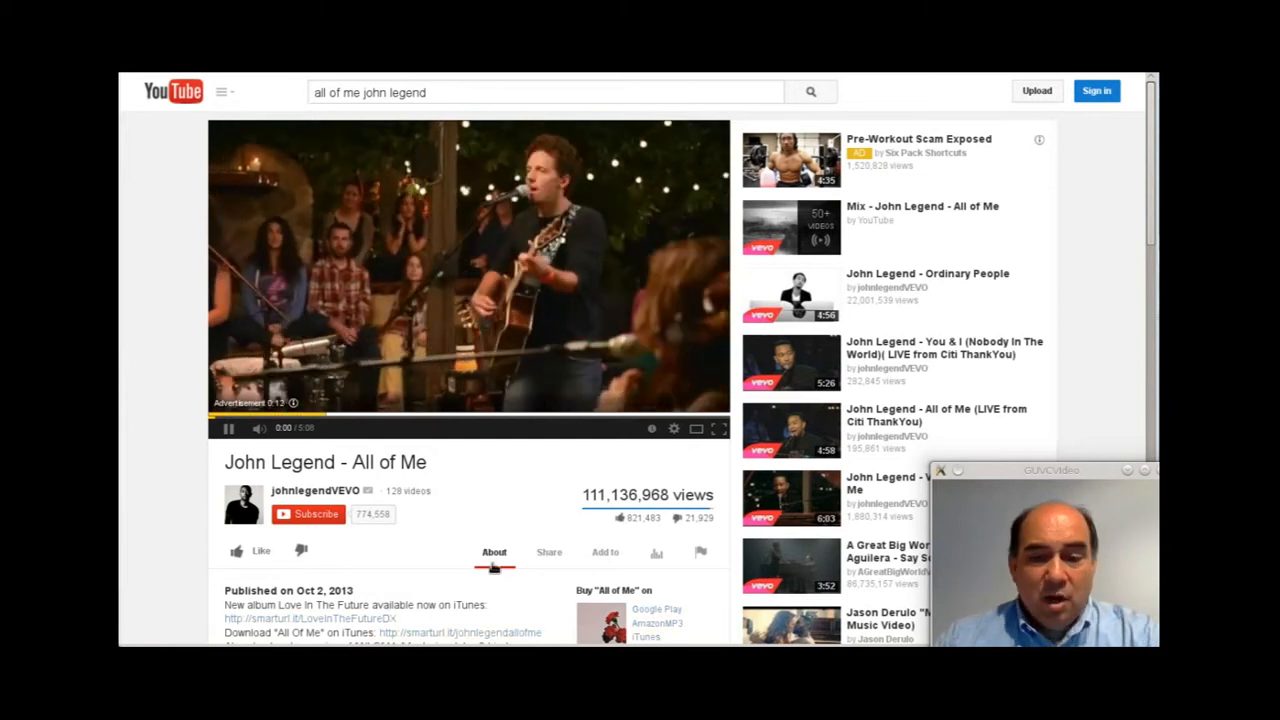
Step: Show the video's sharing options, copy its short share link and pause playback
{"action": "left_click", "coordinate": [549, 552]}
{"action": "scroll", "coordinate": [420, 558], "scroll_direction": "down", "scroll_amount": 3}
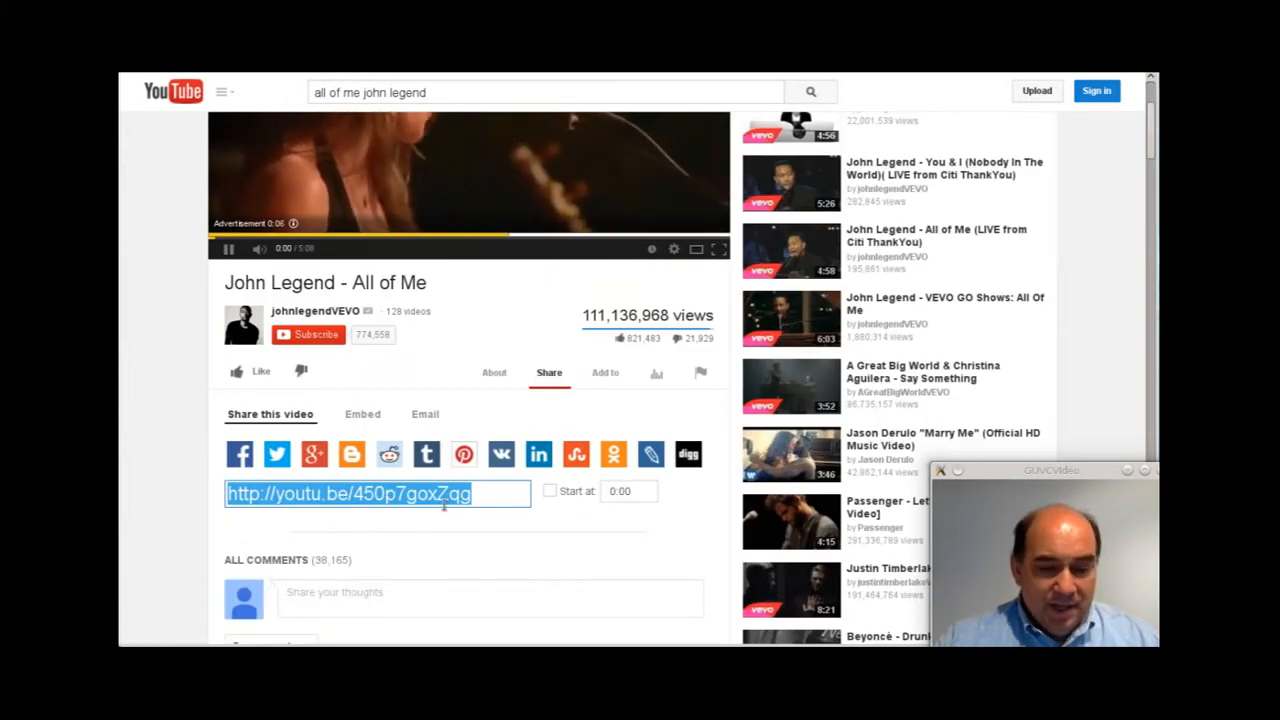
{"action": "left_click", "coordinate": [190, 460]}
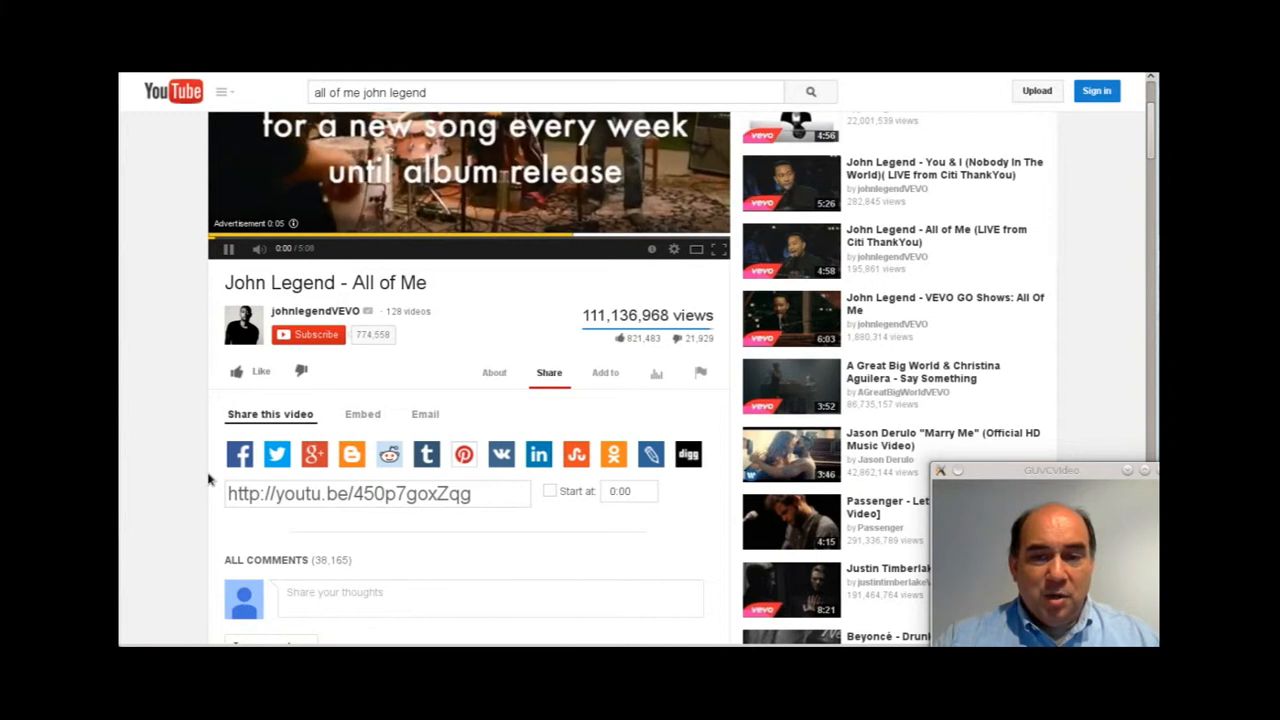
{"action": "scroll", "coordinate": [209, 479], "scroll_direction": "up", "scroll_amount": 2}
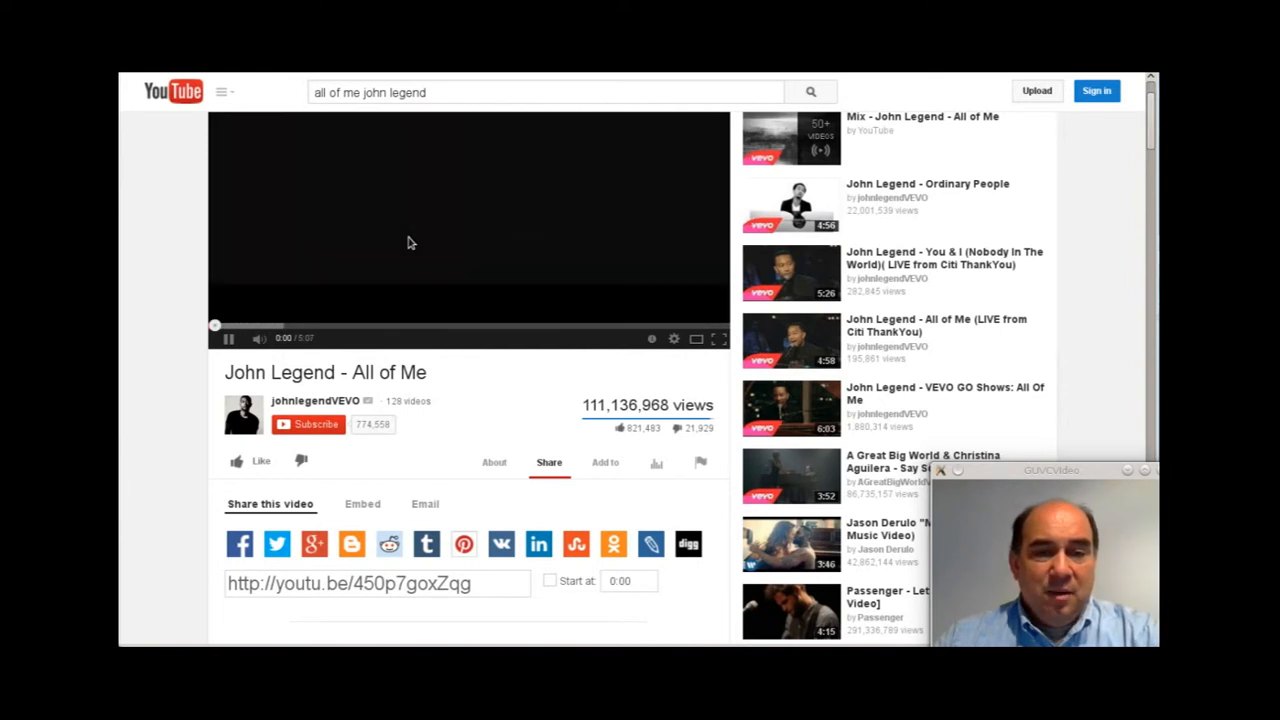
{"action": "left_click", "coordinate": [406, 244]}
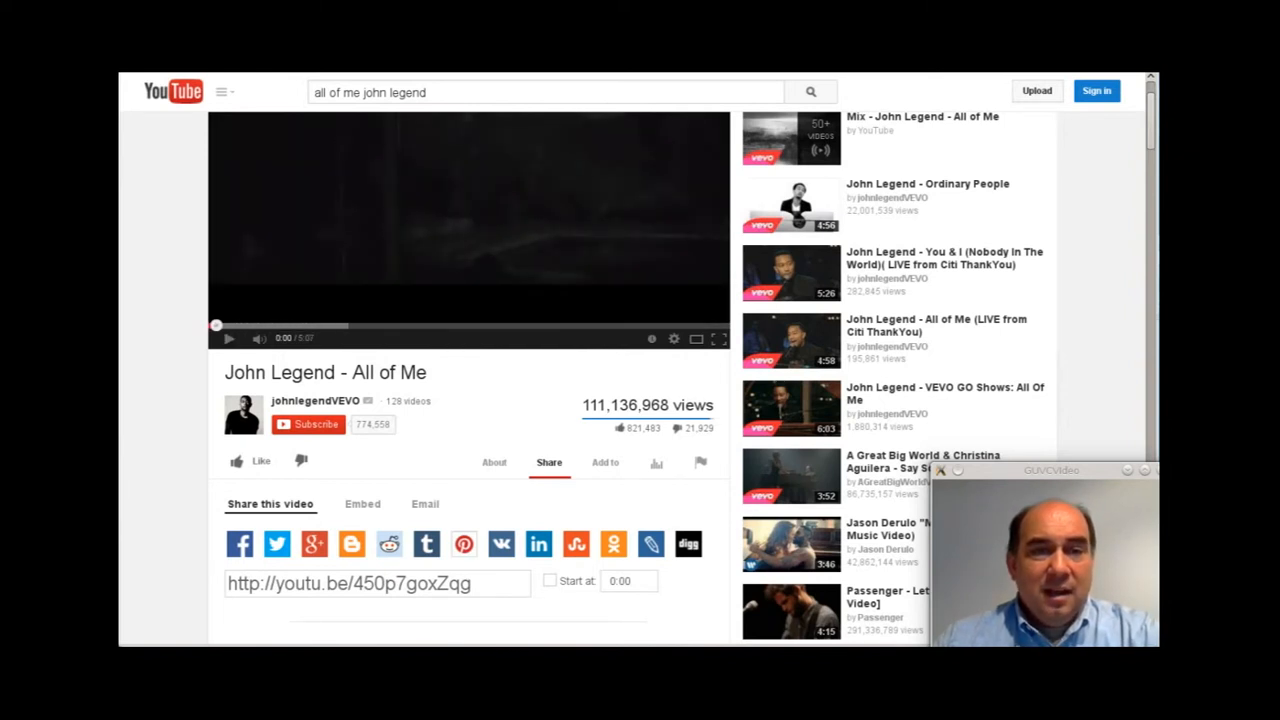
{"action": "key", "text": "alt+Tab"}
{"action": "left_click_drag", "start_coordinate": [772, 416], "coordinate": [779, 418]}
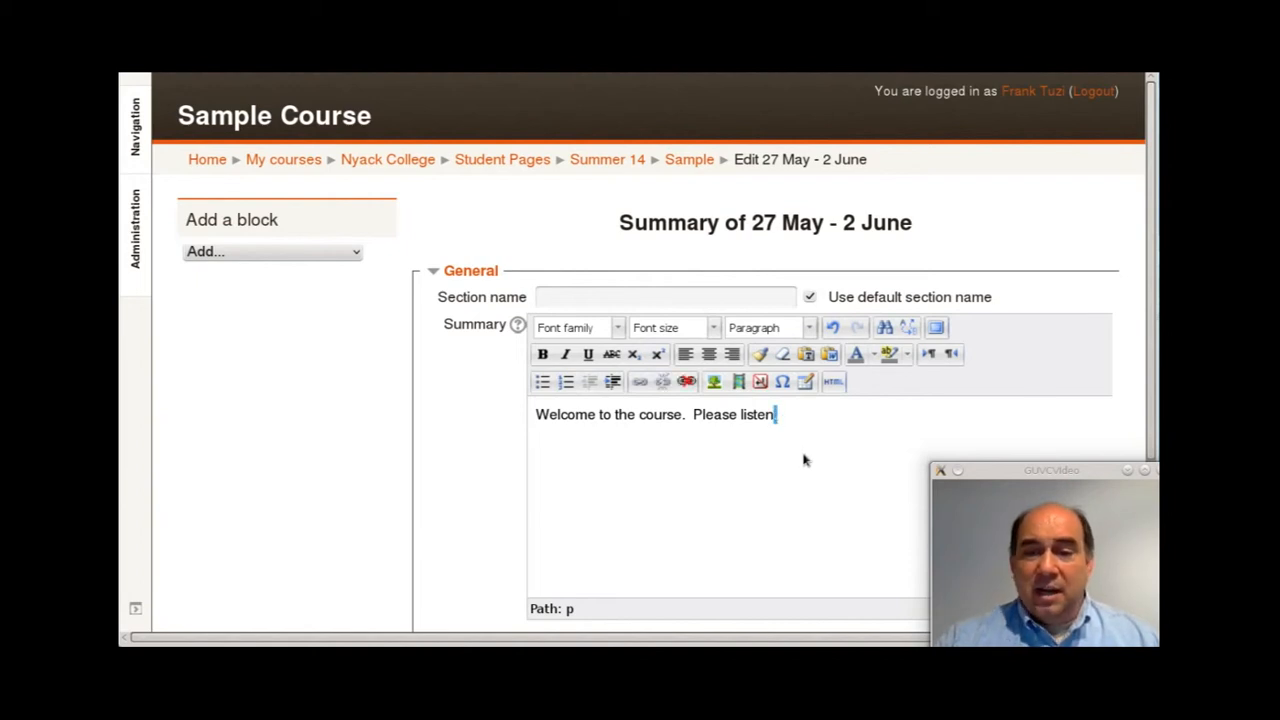
{"action": "left_click", "coordinate": [640, 382]}
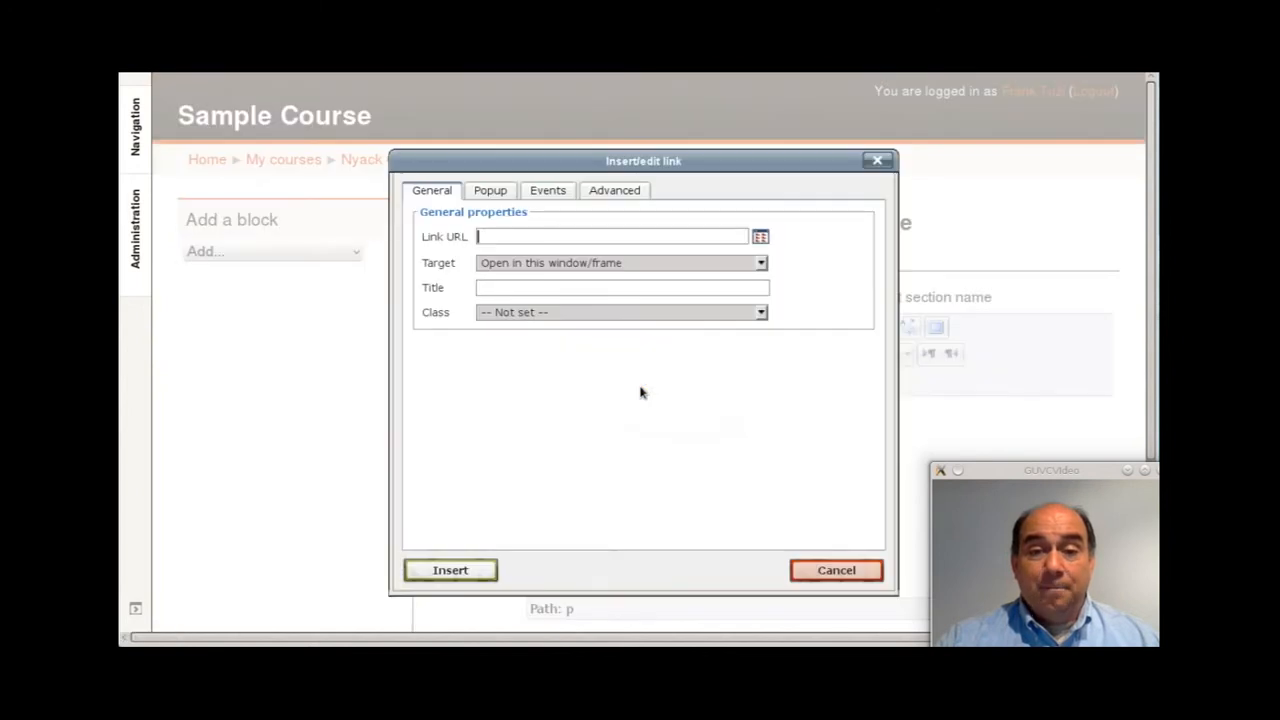
{"action": "left_click", "coordinate": [531, 236]}
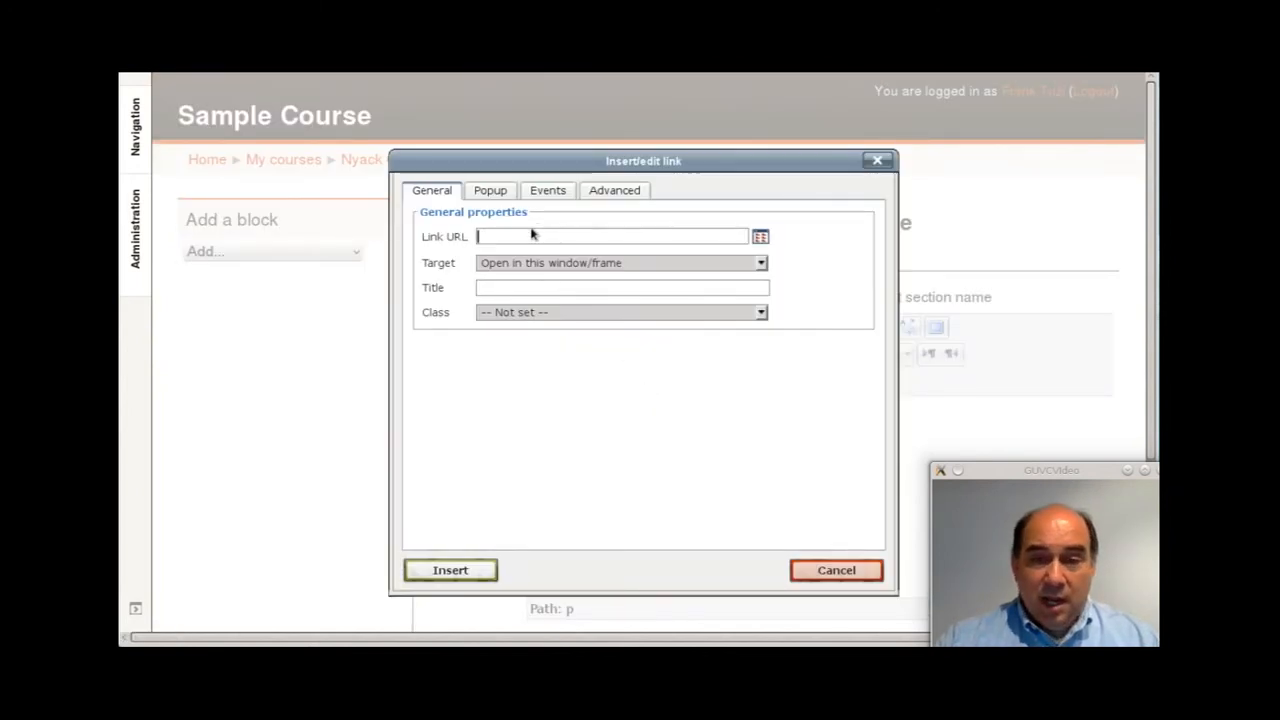
{"action": "type", "text": "http://youtu.be/450p7goxZqg"}
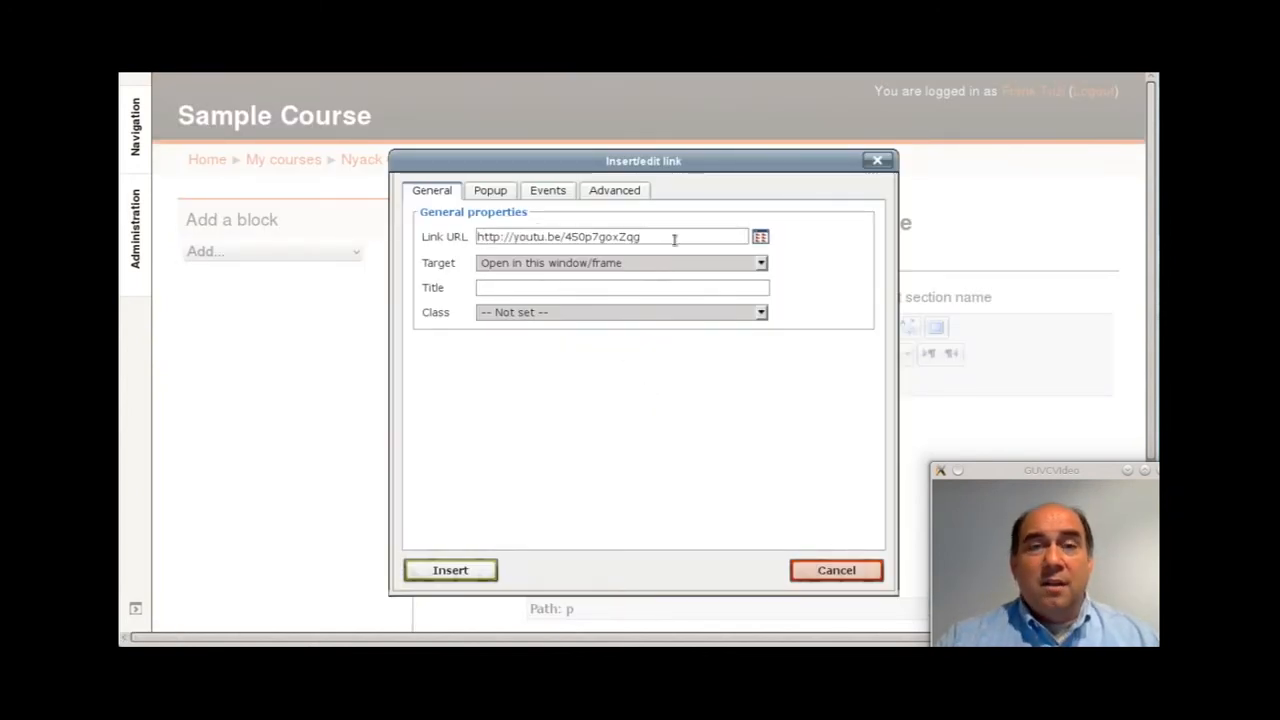
{"action": "left_click", "coordinate": [482, 572]}
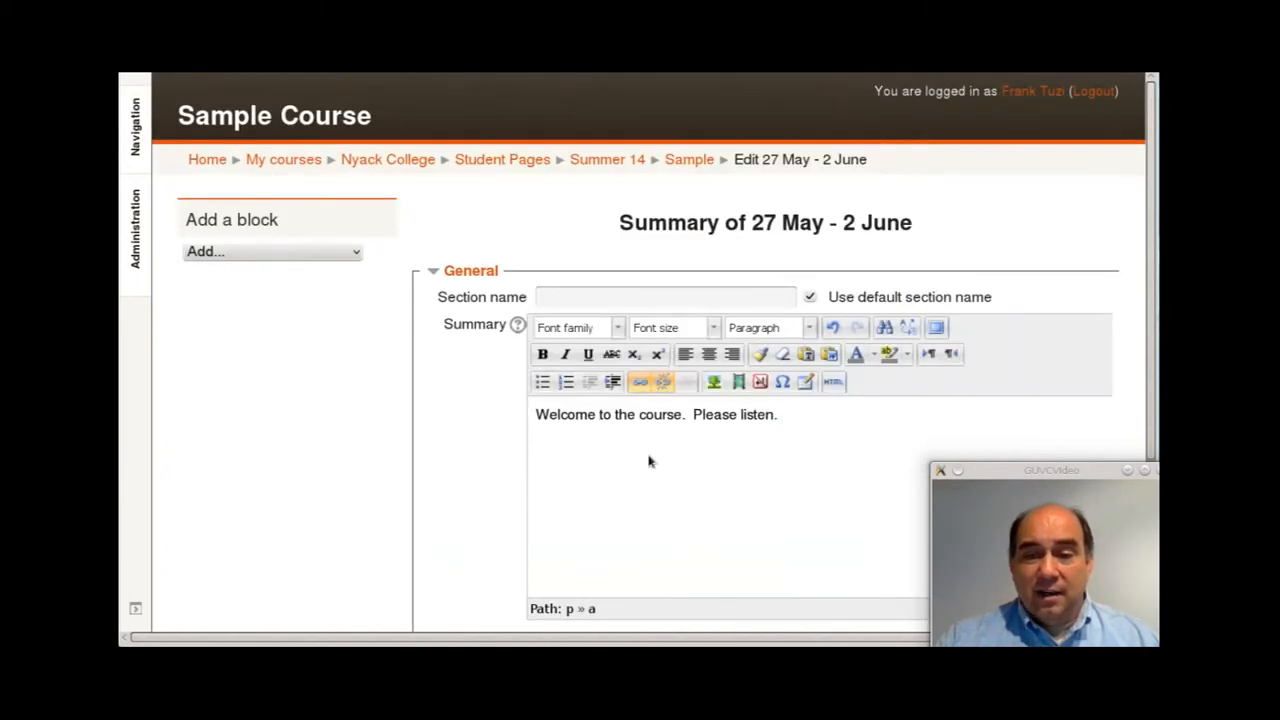
{"action": "scroll", "coordinate": [560, 470], "scroll_direction": "down", "scroll_amount": 3}
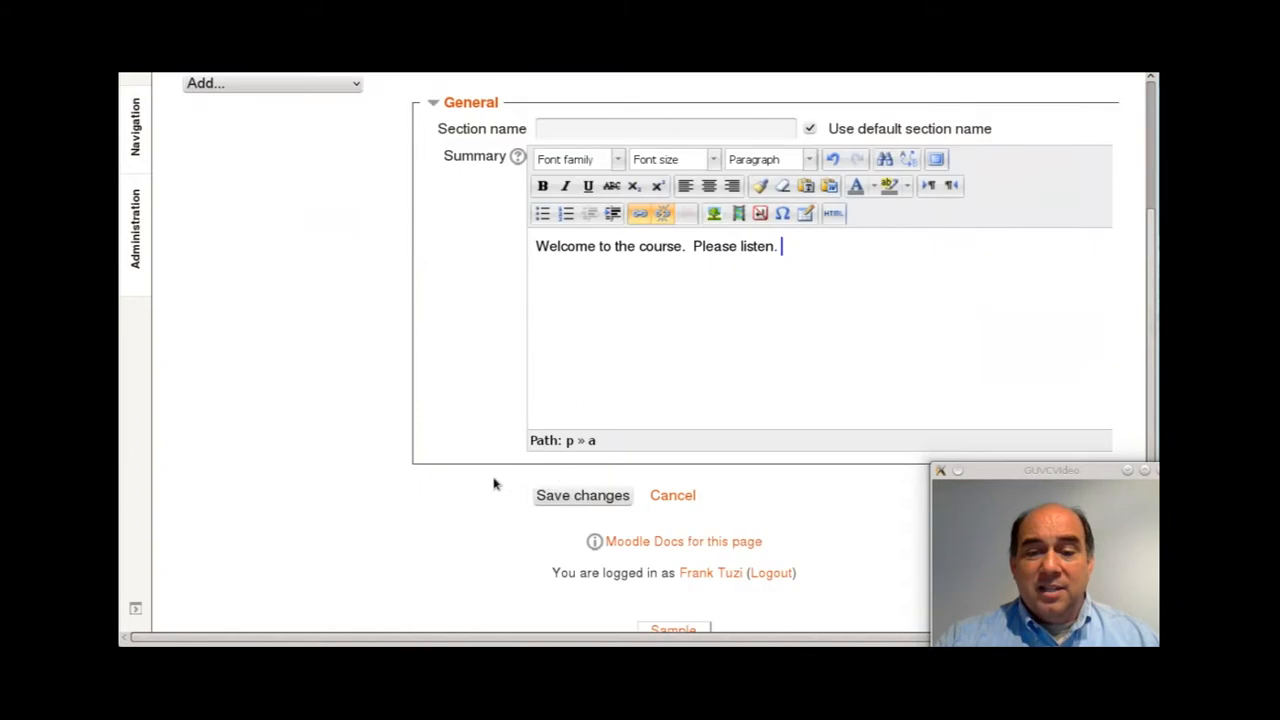
{"action": "left_click", "coordinate": [571, 494]}
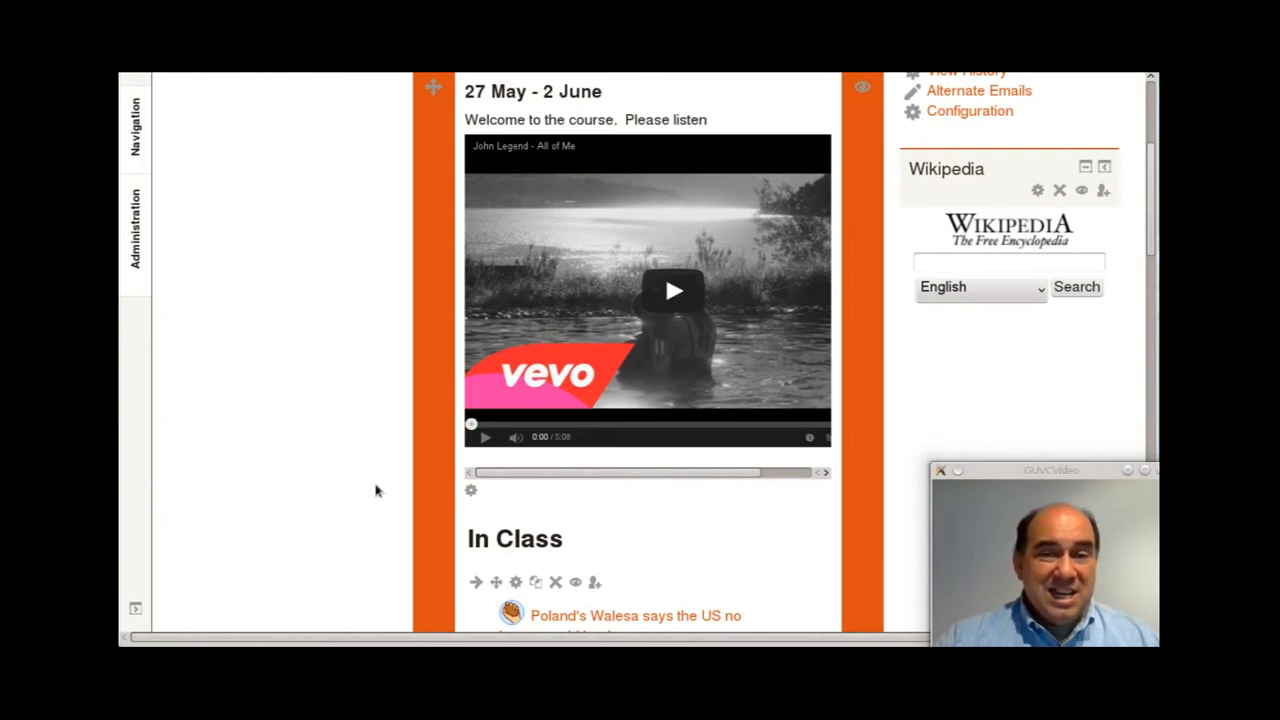
Step: Play the embedded video in the 27 May - 2 June section and turn editing off to check the normal course view
{"action": "left_click", "coordinate": [672, 290]}
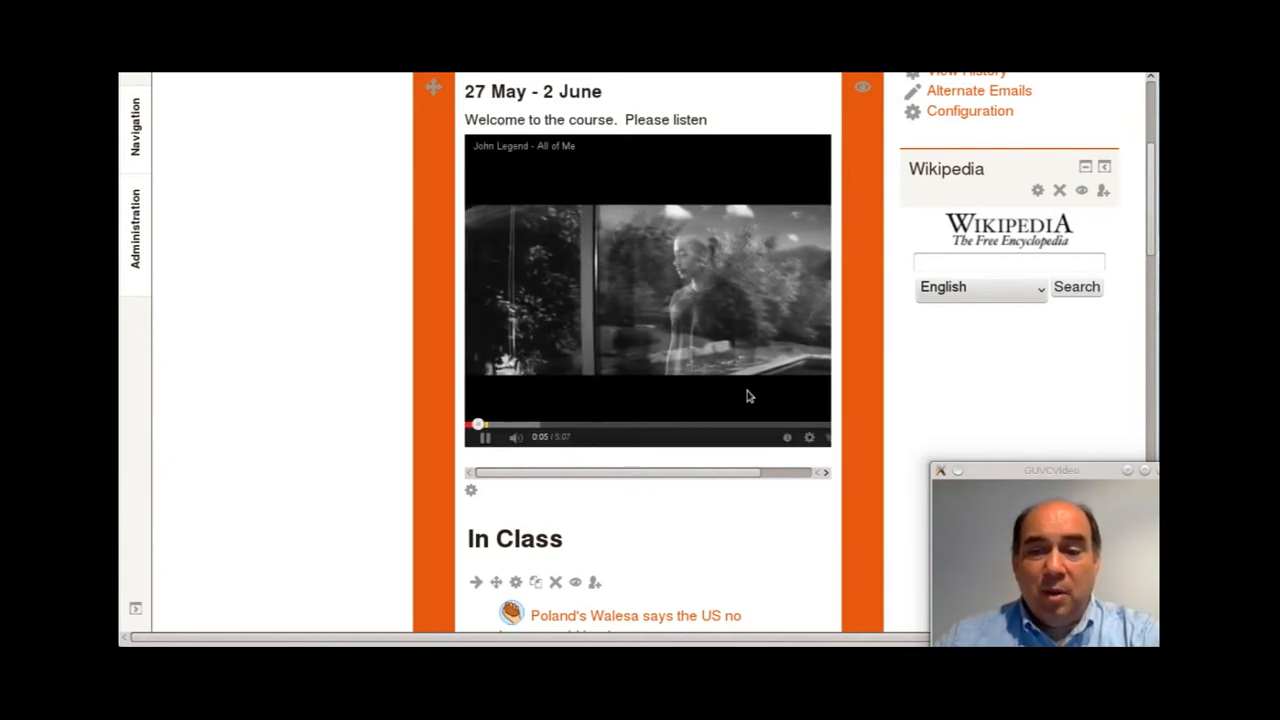
{"action": "scroll", "coordinate": [700, 380], "scroll_direction": "up", "scroll_amount": 5}
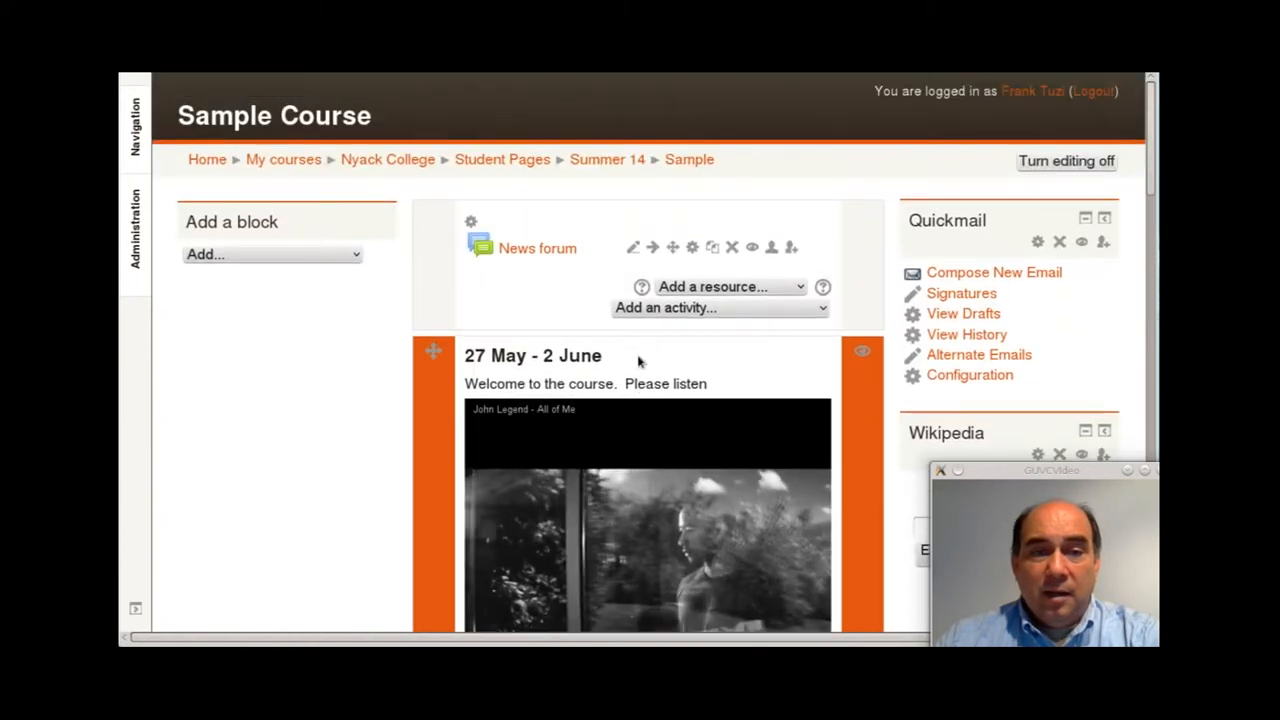
{"action": "left_click", "coordinate": [1062, 161]}
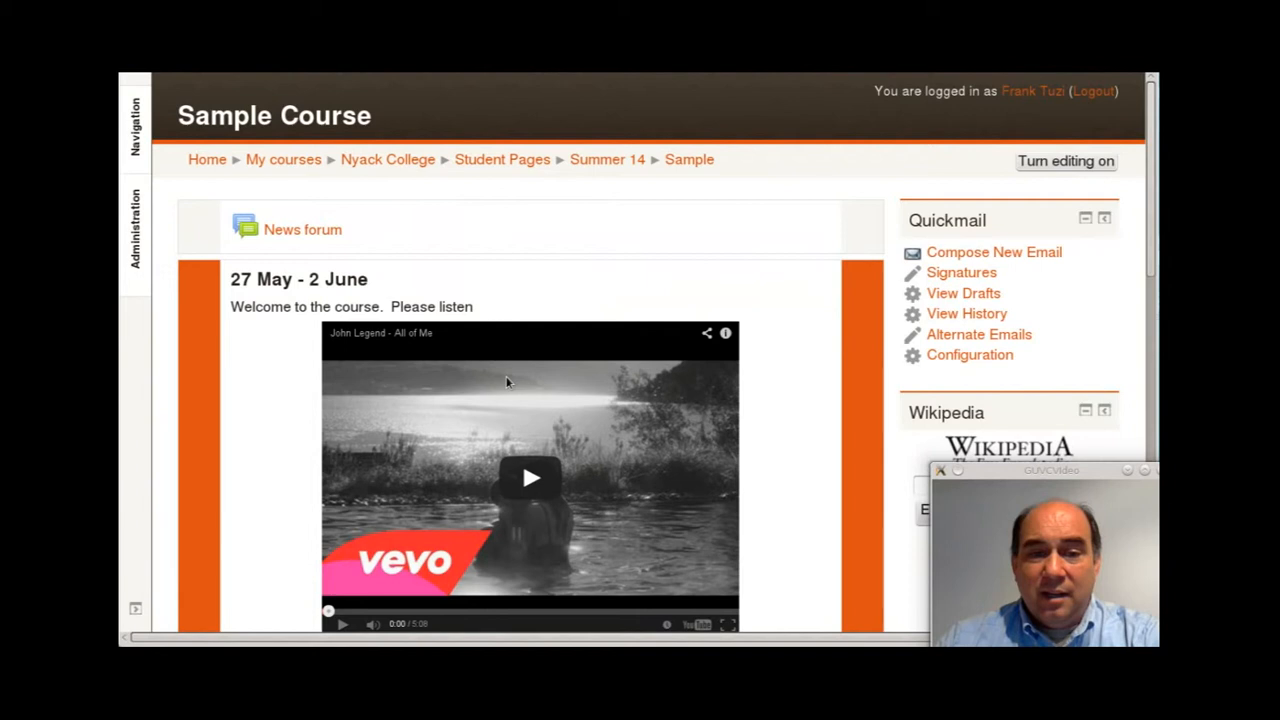
{"action": "scroll", "coordinate": [498, 386], "scroll_direction": "down", "scroll_amount": 3}
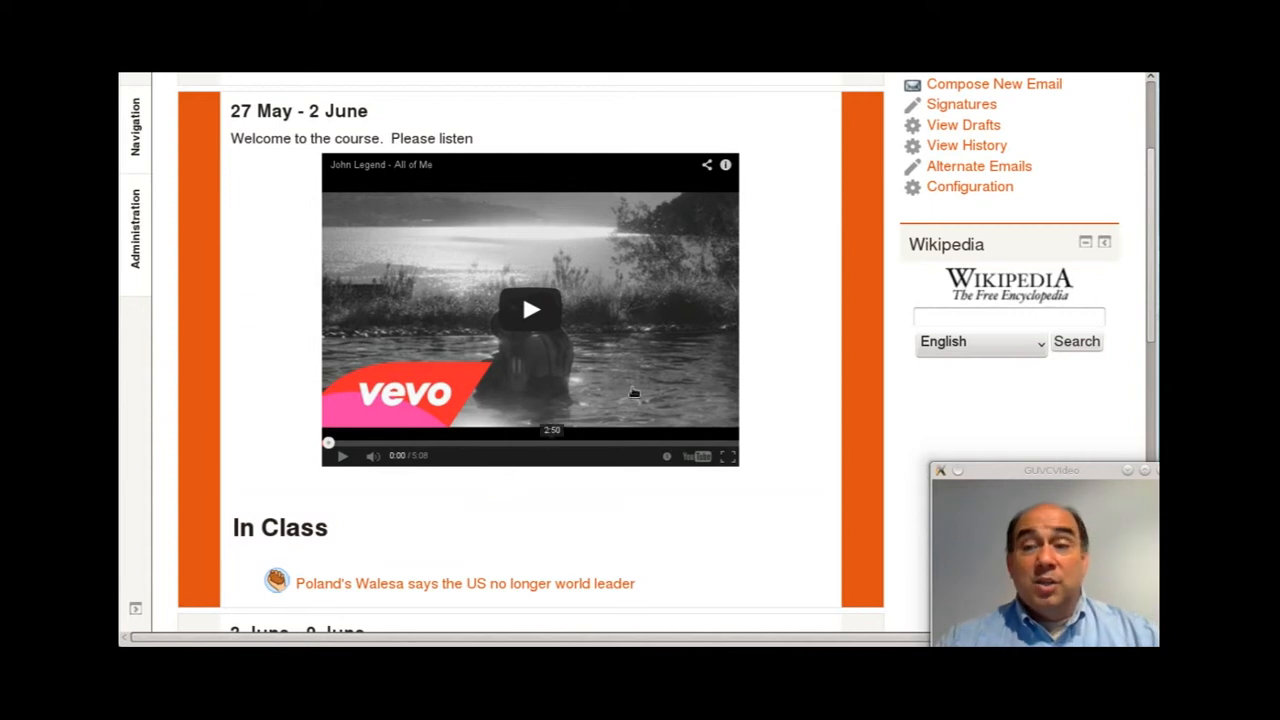
{"action": "scroll", "coordinate": [880, 395], "scroll_direction": "up", "scroll_amount": 3}
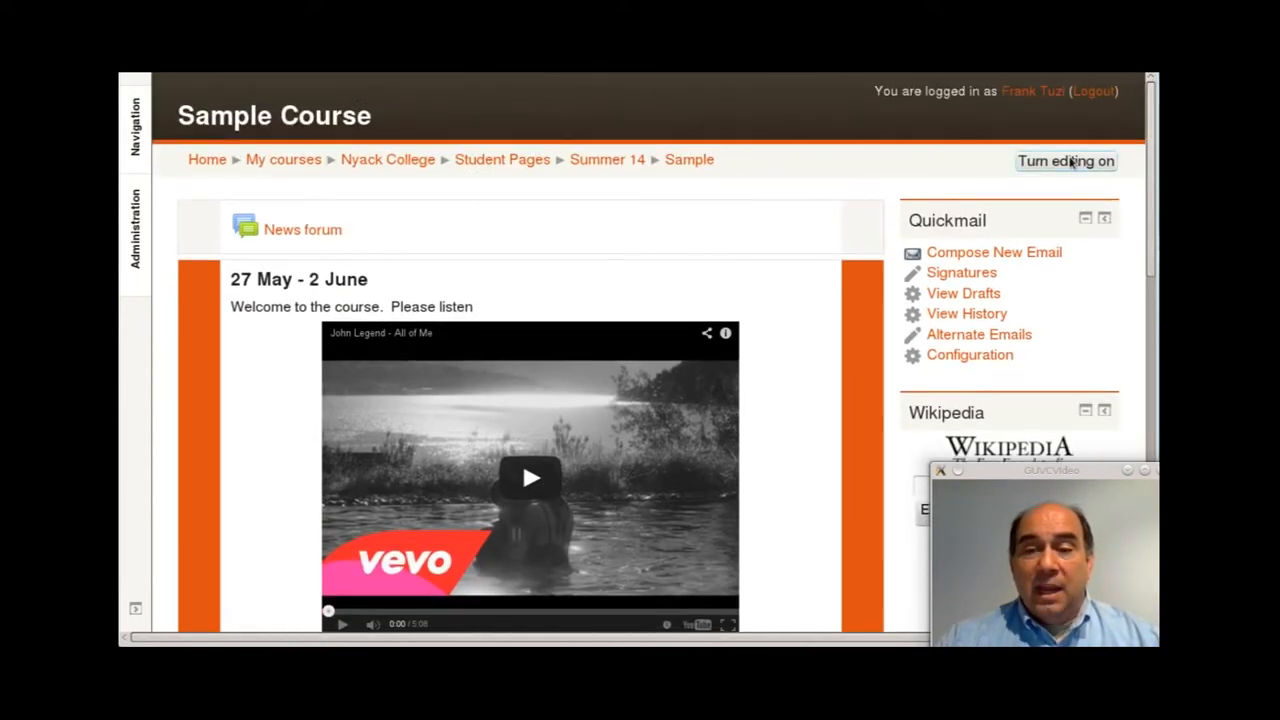
Step: Turn editing on, delete the video-linked period after "Please listen" in the 27 May - 2 June summary and save the changes
{"action": "left_click", "coordinate": [1070, 163]}
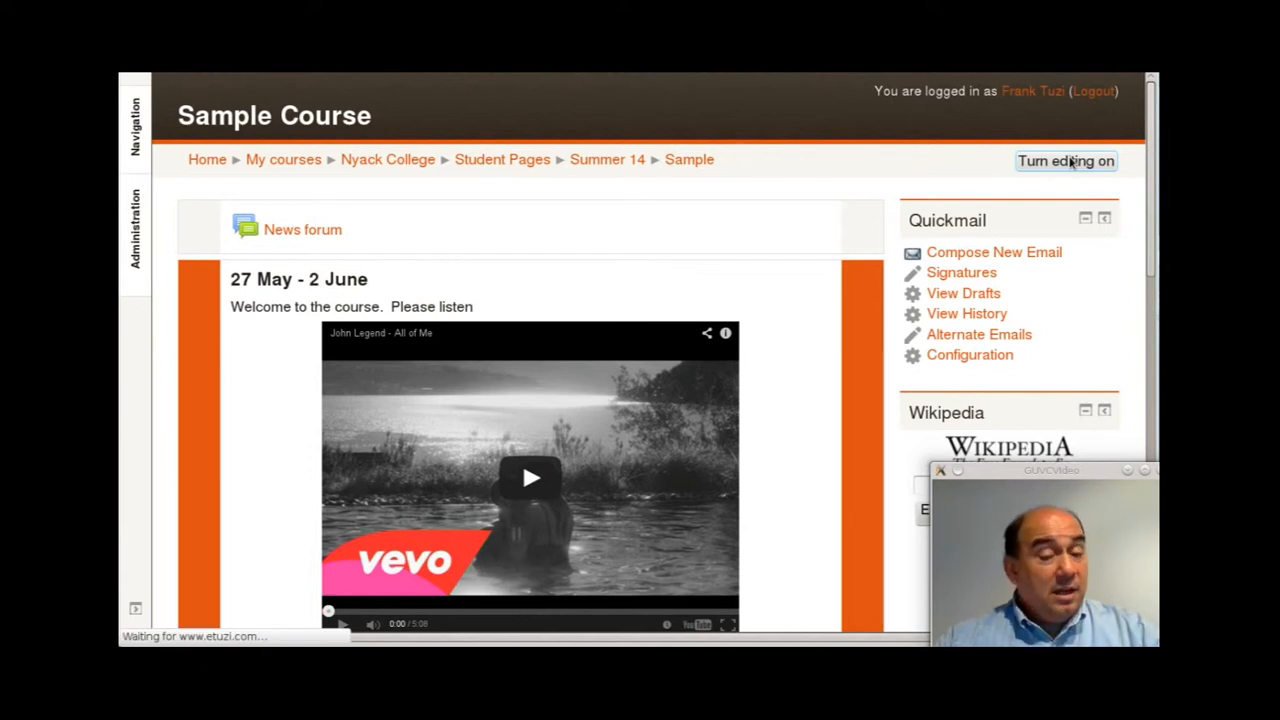
{"action": "scroll", "coordinate": [470, 482], "scroll_direction": "down", "scroll_amount": 4}
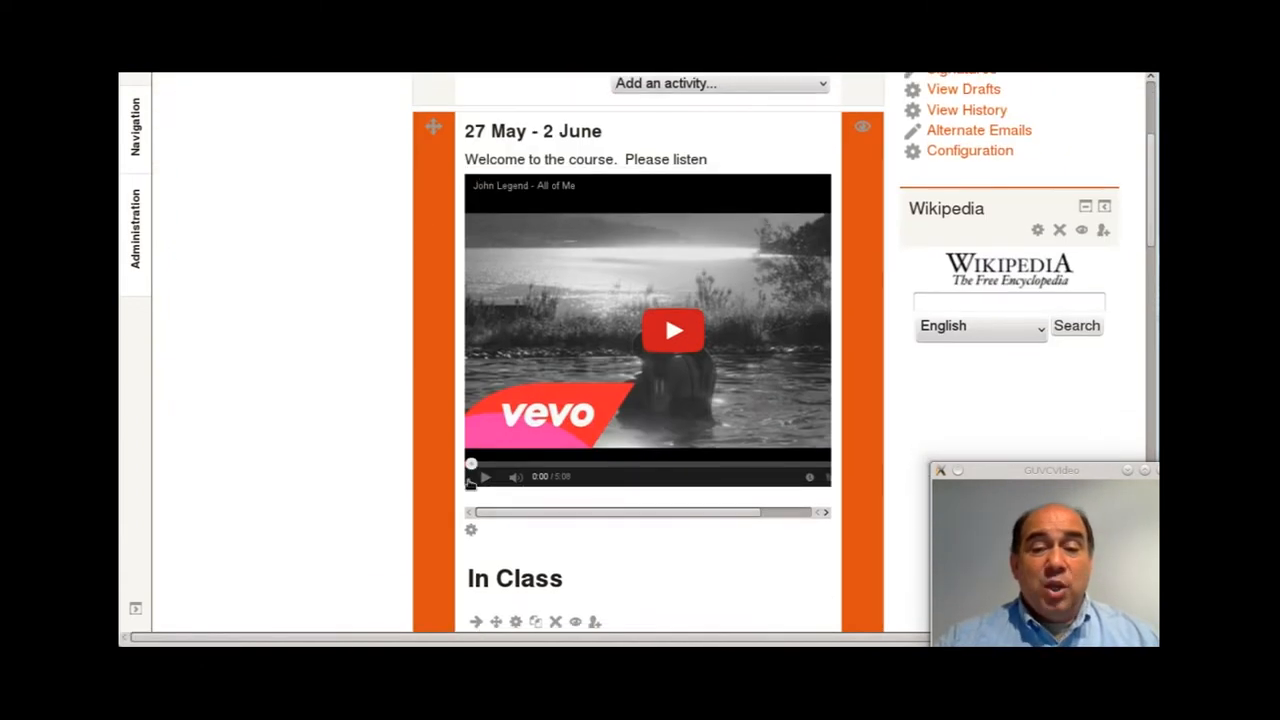
{"action": "left_click", "coordinate": [470, 528]}
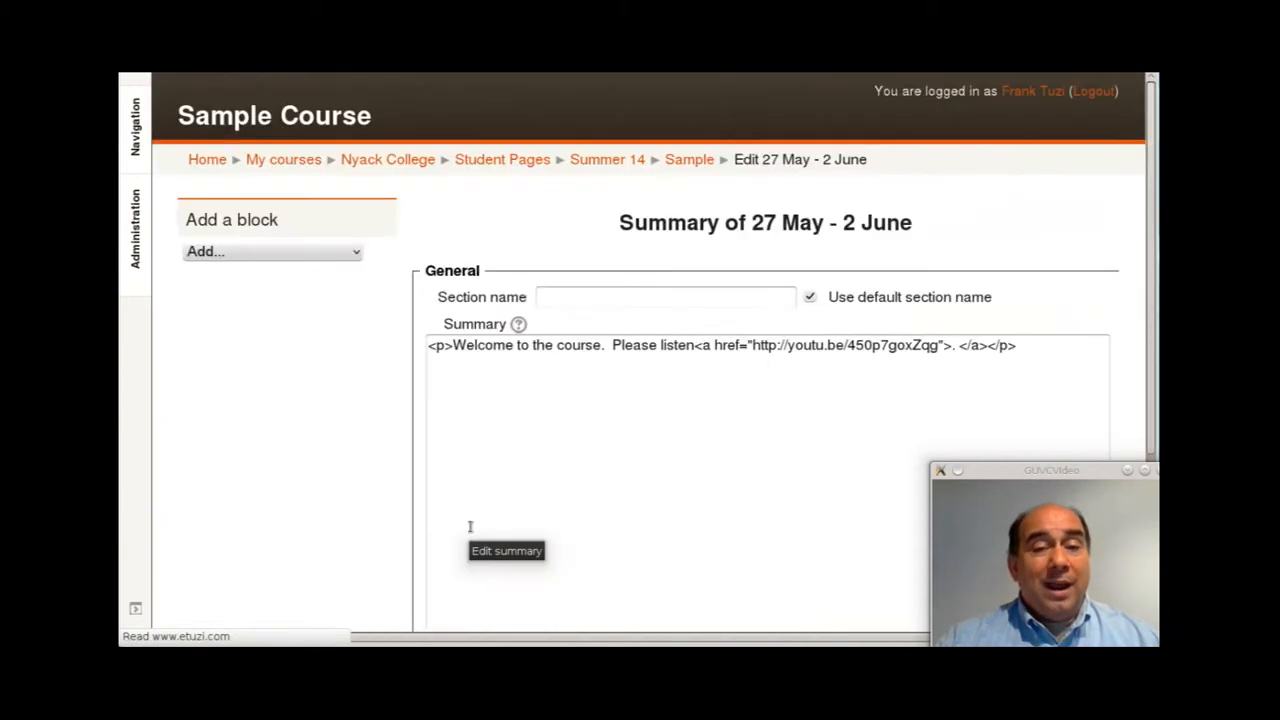
{"action": "left_click", "coordinate": [810, 418]}
{"action": "key", "text": "BackSpace"}
{"action": "key", "text": "BackSpace"}
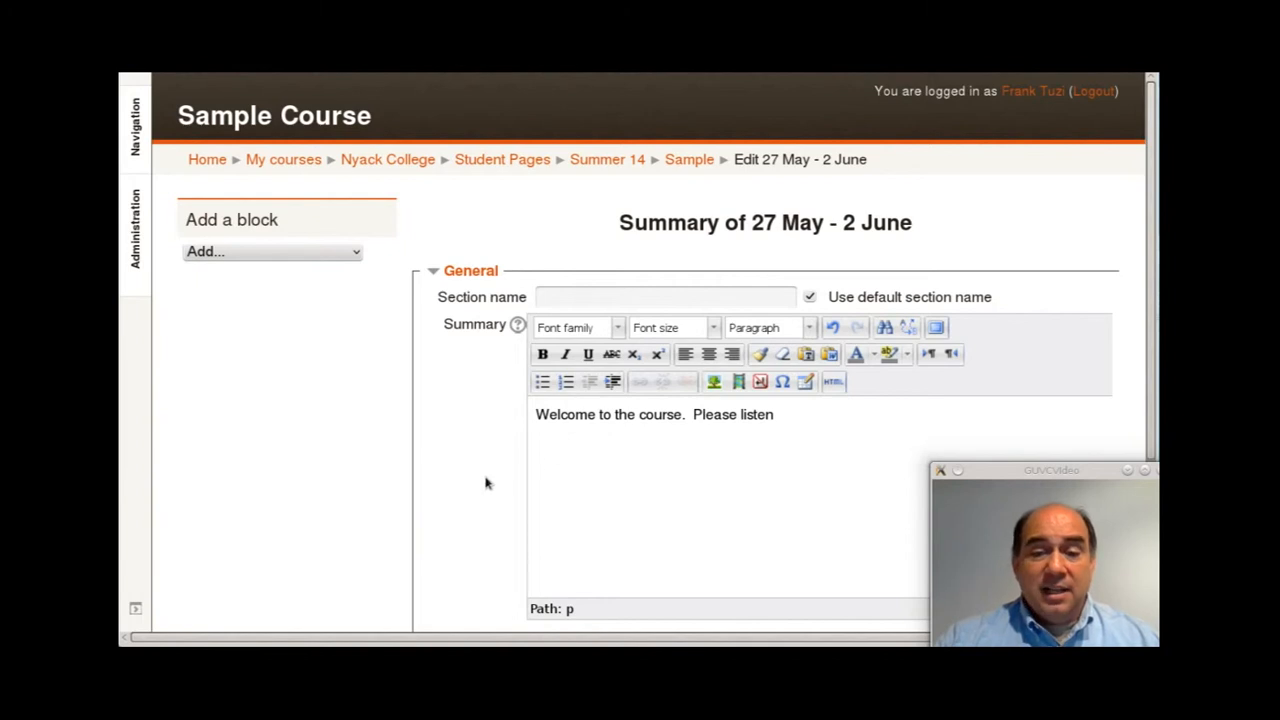
{"action": "scroll", "coordinate": [486, 483], "scroll_direction": "down", "scroll_amount": 2}
{"action": "left_click", "coordinate": [548, 464]}
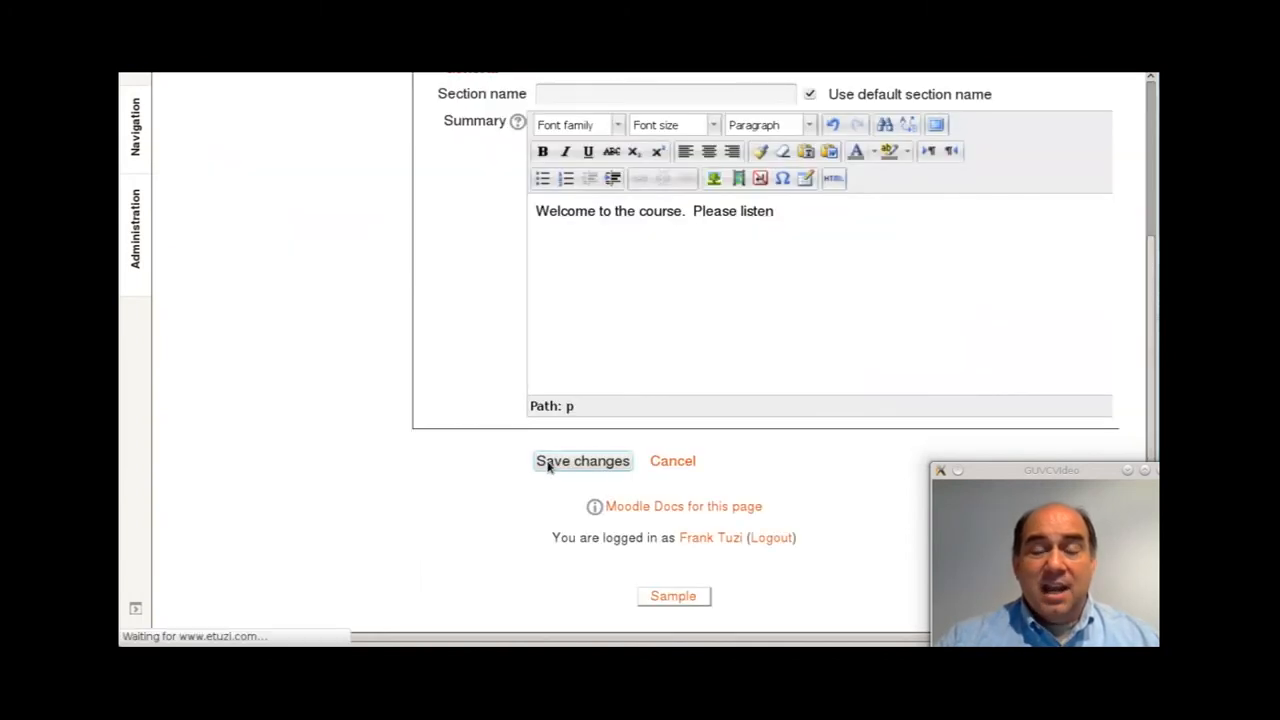
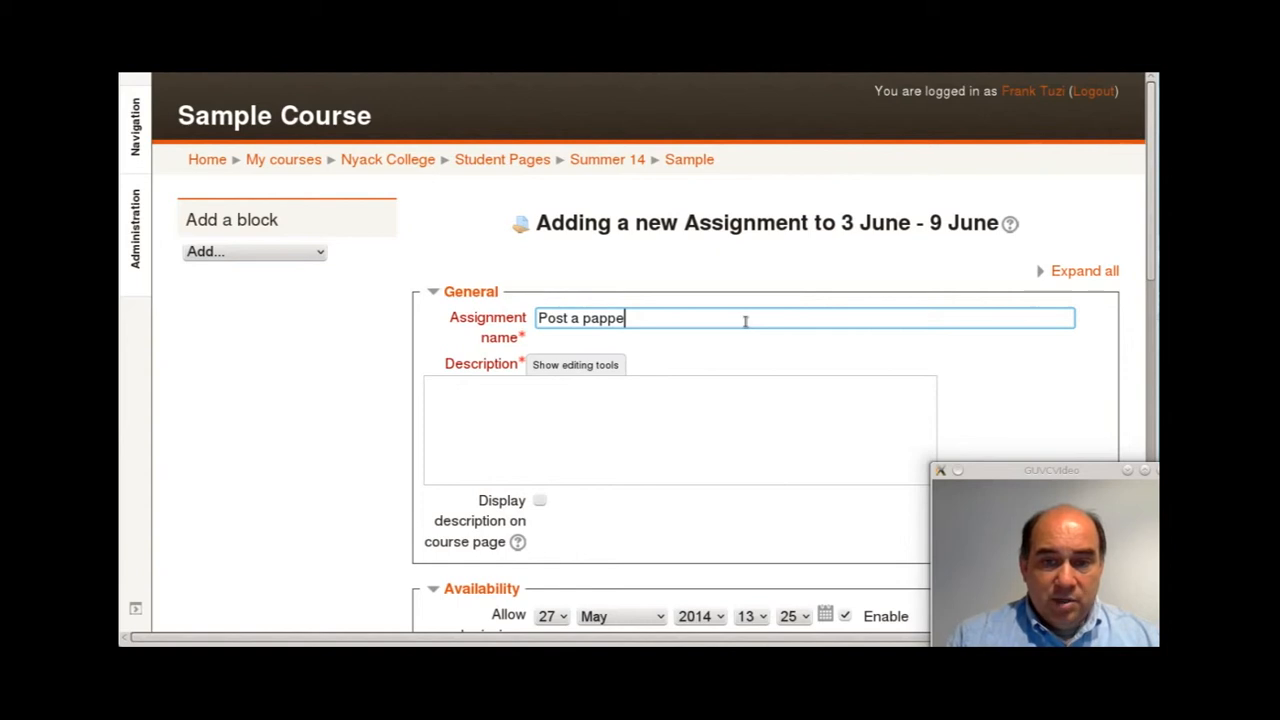
Step: Name the new assignment in the 3 June - 9 June section "Post a Paper One"
{"action": "key", "text": "BackSpace"}
{"action": "key", "text": "BackSpace"}
{"action": "key", "text": "BackSpace"}
{"action": "key", "text": "BackSpace"}
{"action": "key", "text": "BackSpace"}
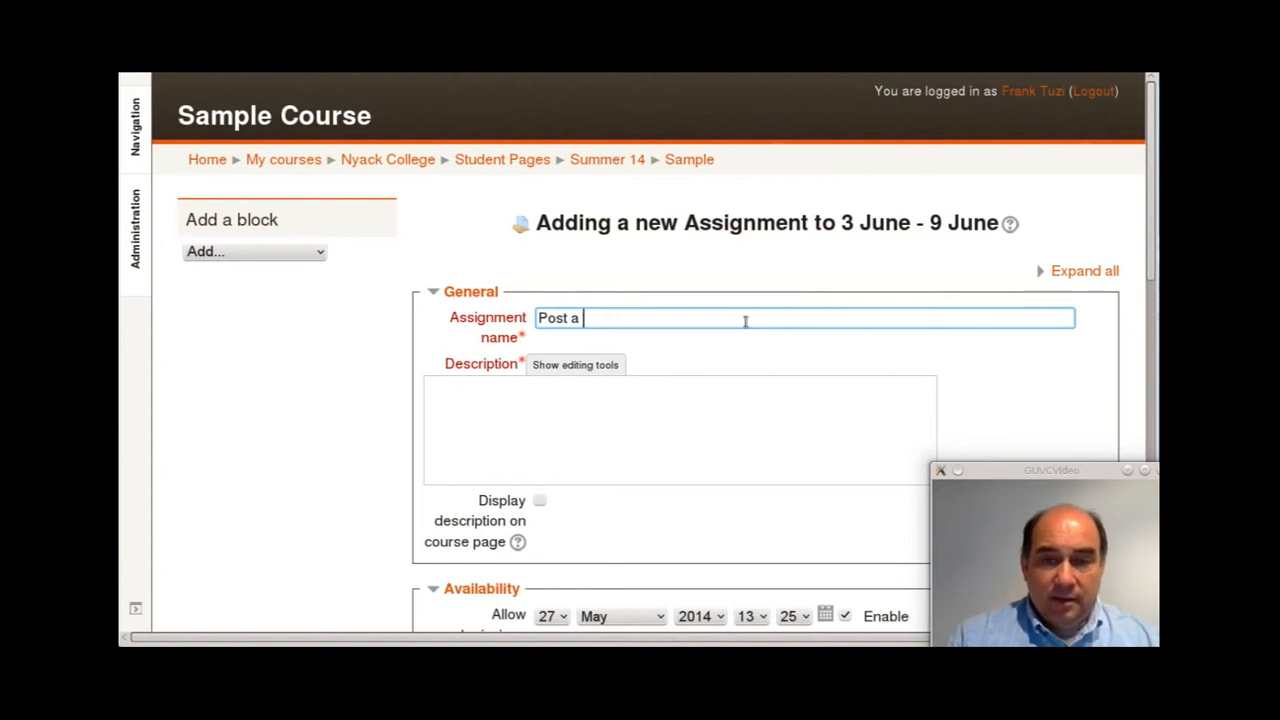
{"action": "type", "text": "Paper On2"}
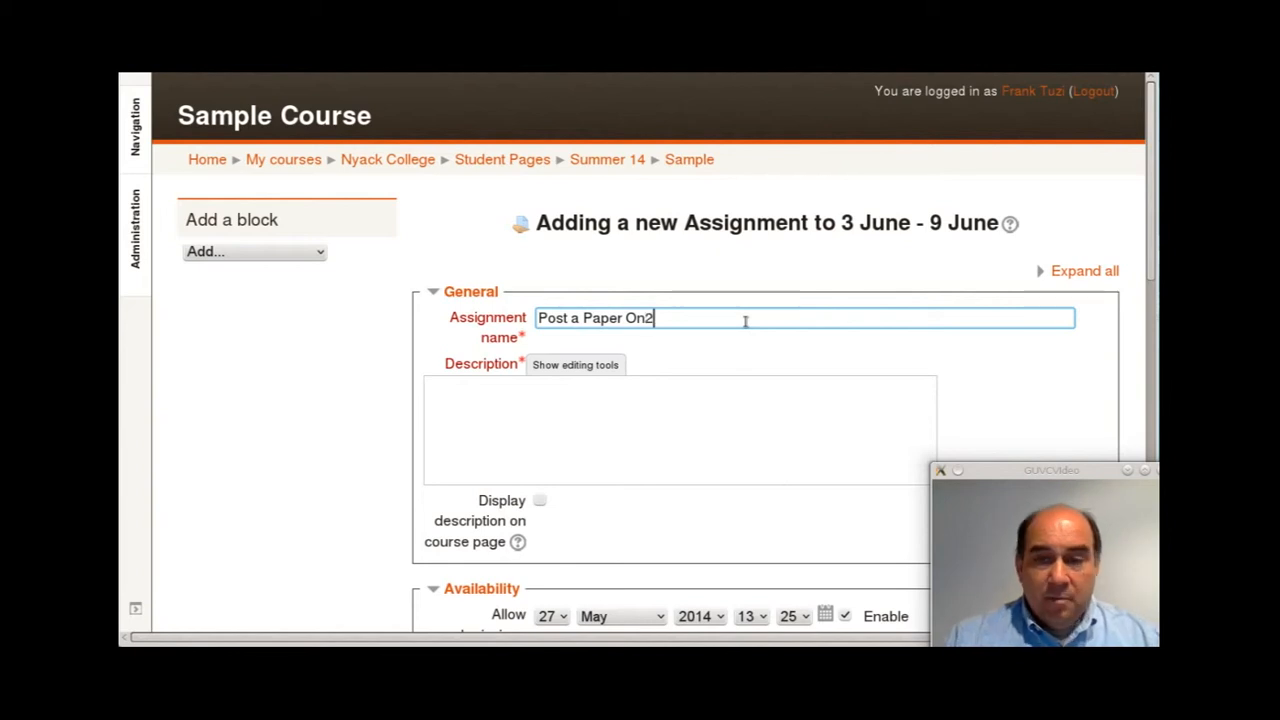
{"action": "key", "text": "BackSpace"}
{"action": "type", "text": "e"}
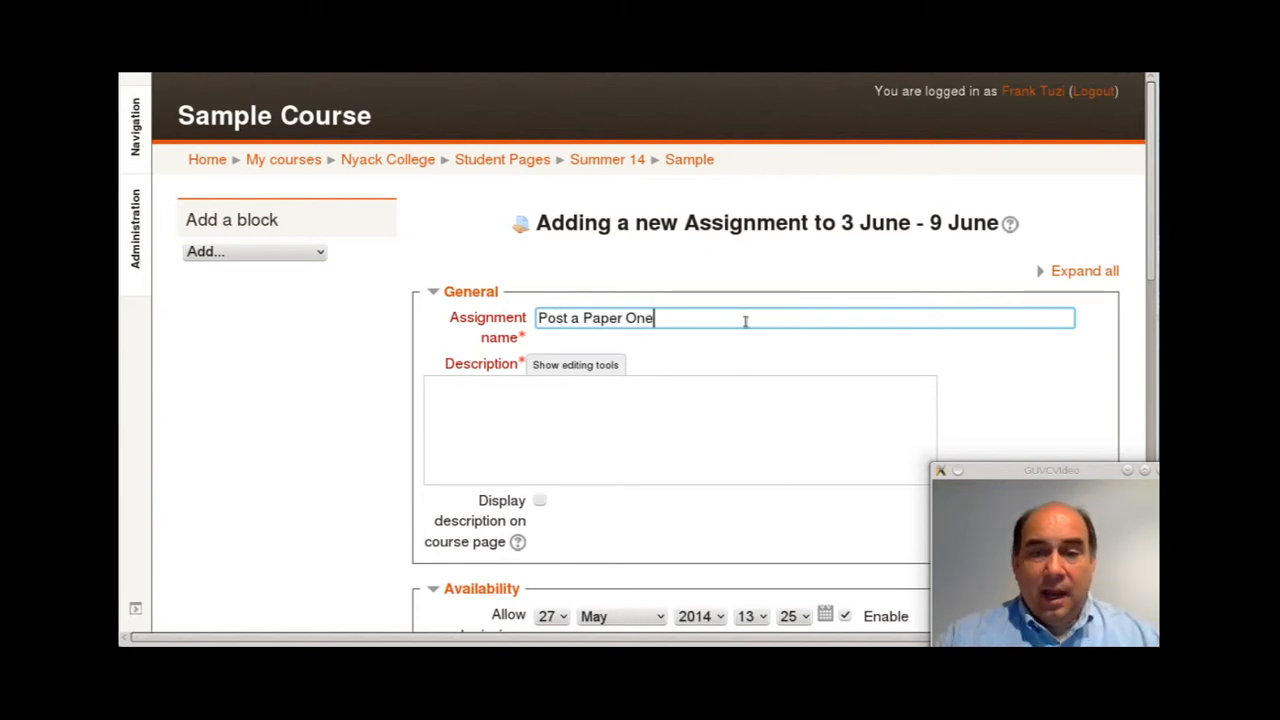
Step: Show the editing tools for the new assignment's Description
{"action": "left_click", "coordinate": [634, 400]}
{"action": "scroll", "coordinate": [630, 400], "scroll_direction": "down", "scroll_amount": 2}
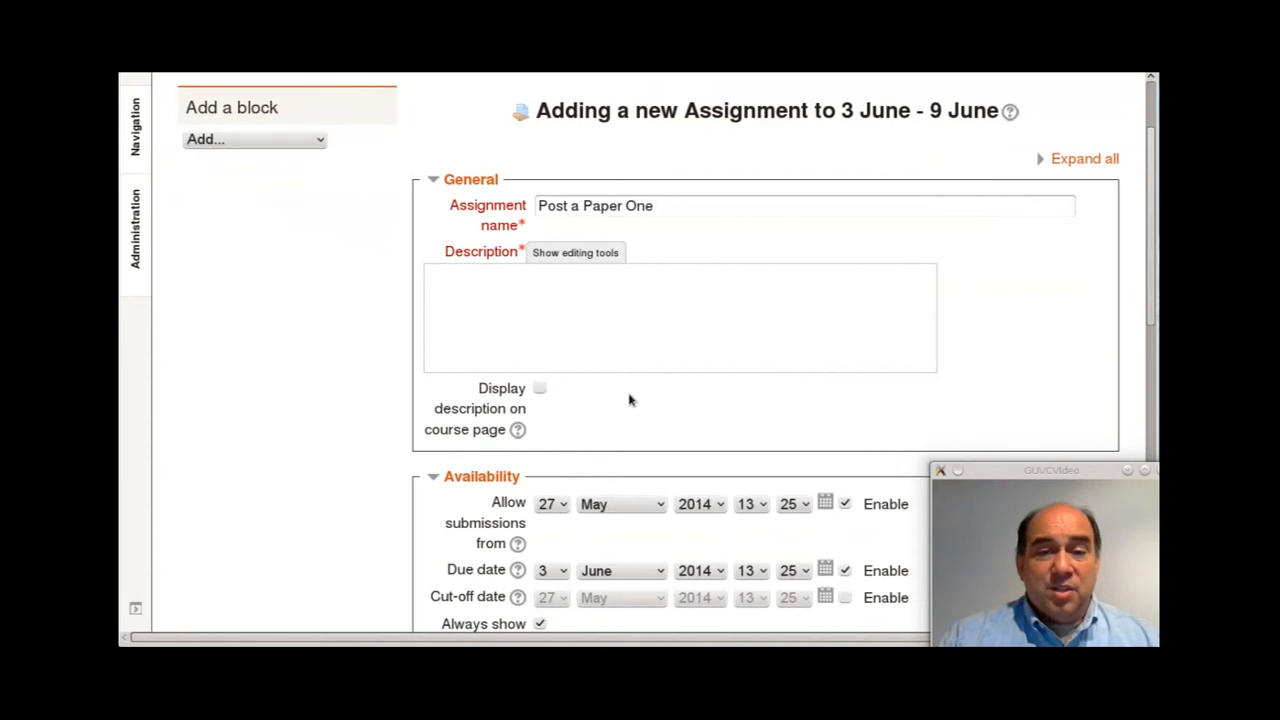
{"action": "left_click_drag", "start_coordinate": [532, 262], "coordinate": [631, 268]}
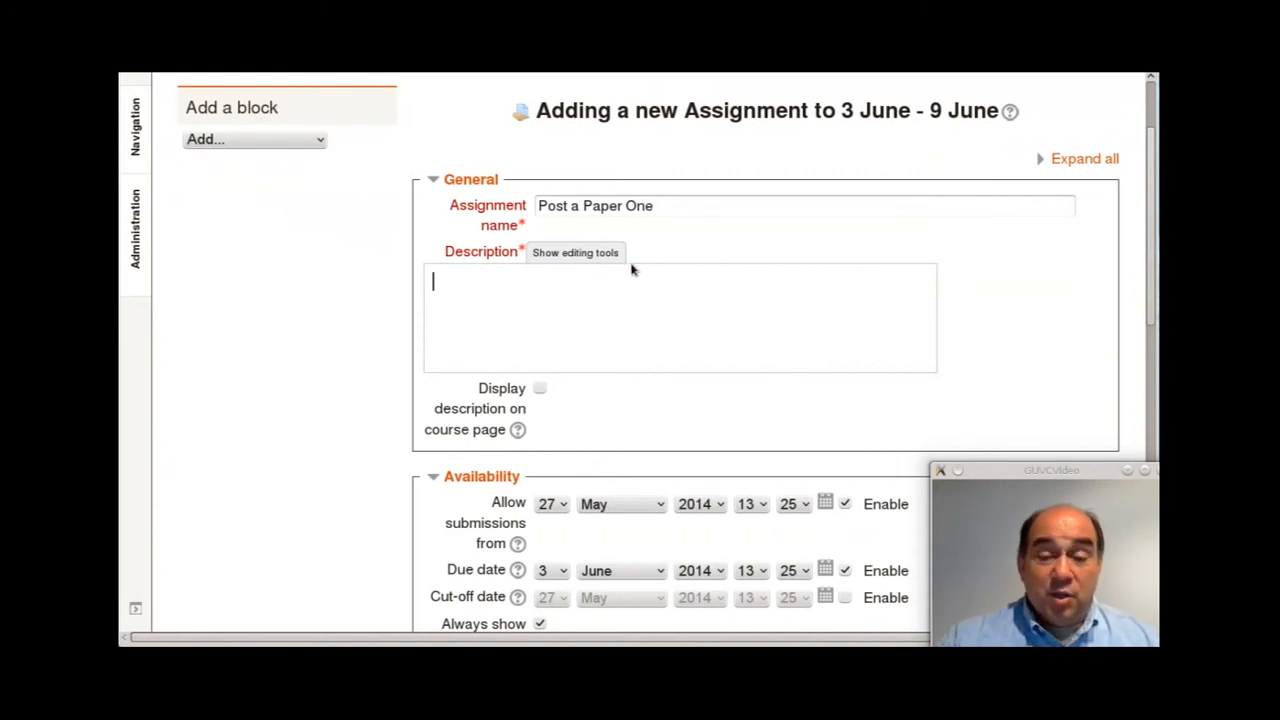
{"action": "left_click", "coordinate": [576, 256]}
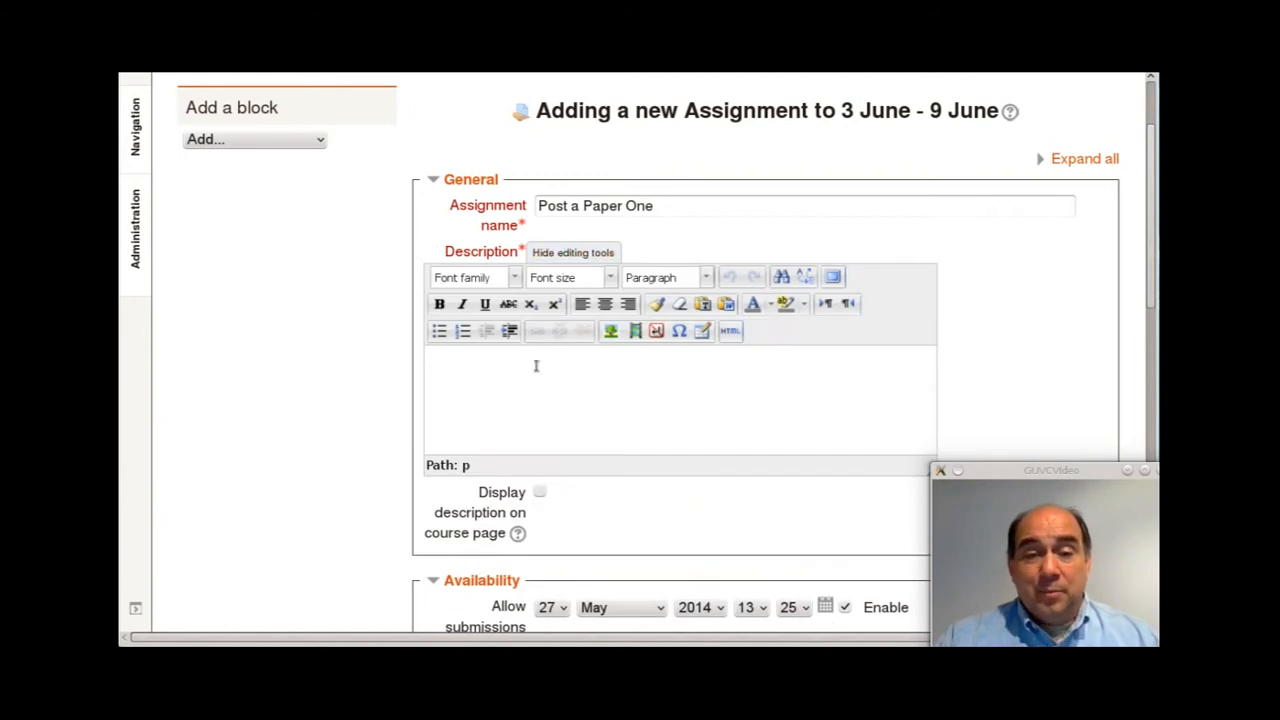
Step: Enter the heading "Post paper One" in the assignment's Description and format it as centred, bold, size 5 (18pt)
{"action": "type", "text": "Post "}
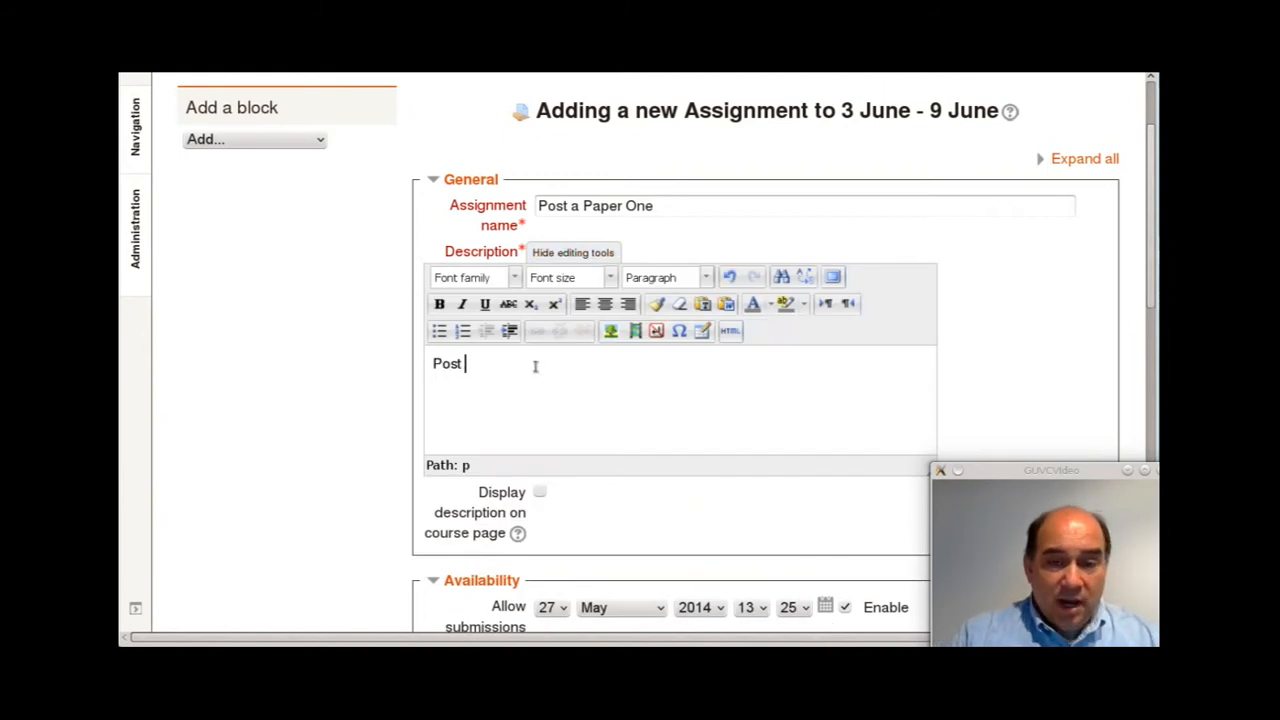
{"action": "type", "text": "paper one"}
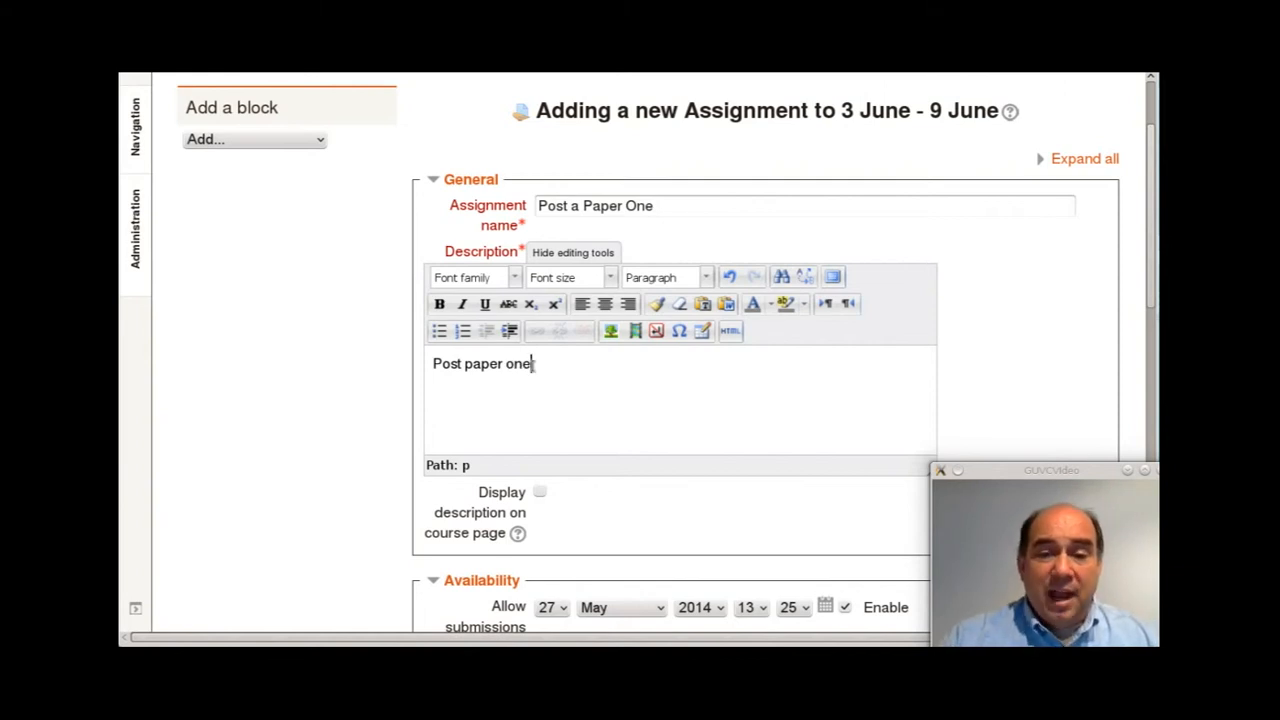
{"action": "left_click_drag", "start_coordinate": [535, 366], "coordinate": [423, 367]}
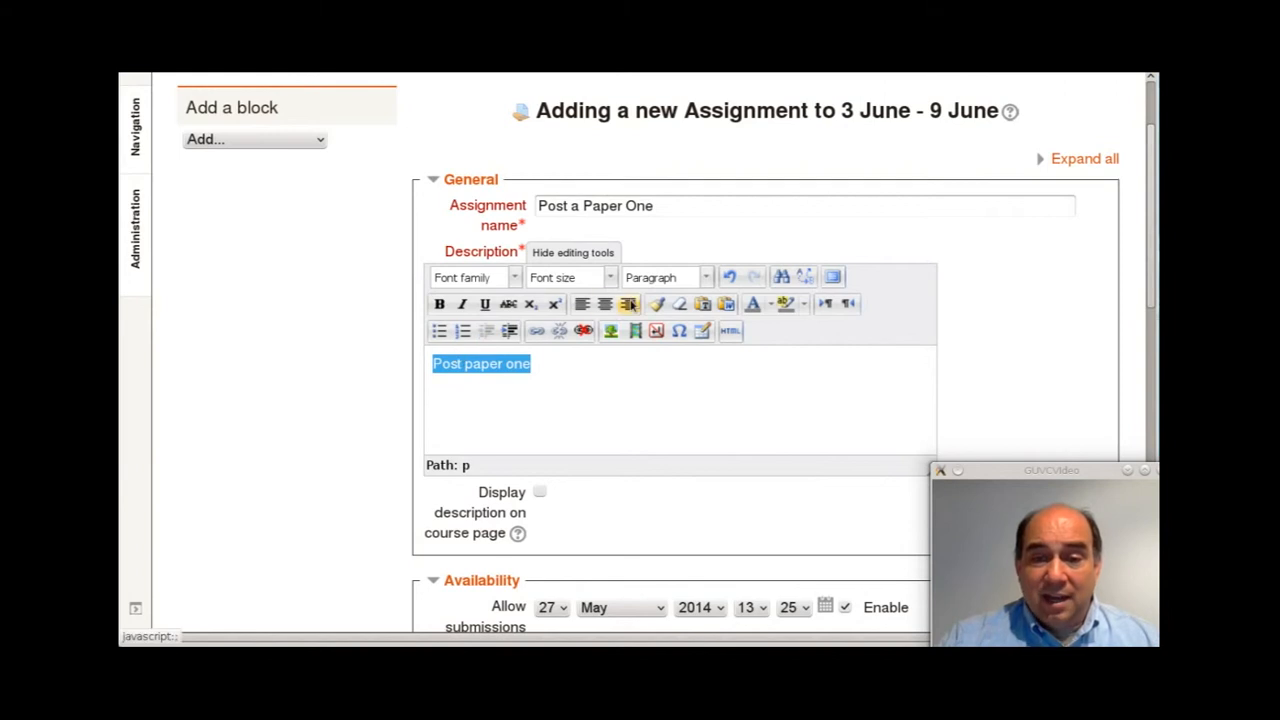
{"action": "left_click", "coordinate": [605, 304]}
{"action": "left_click", "coordinate": [441, 305]}
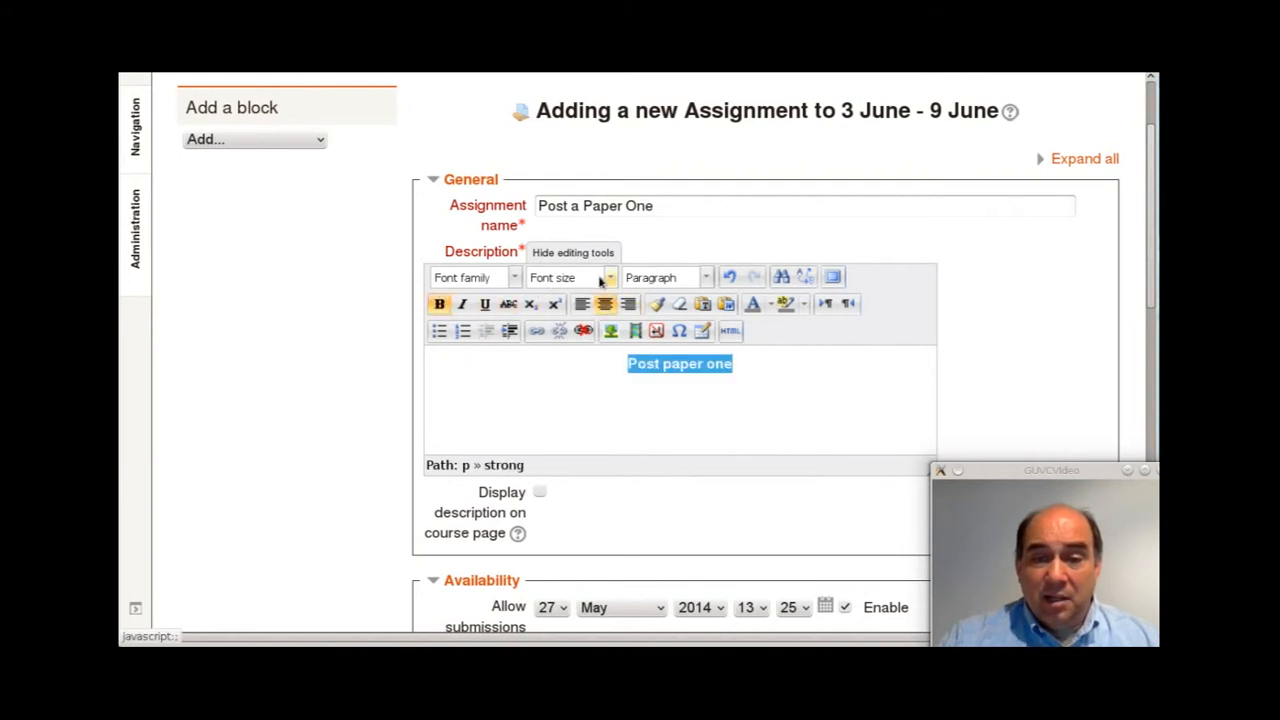
{"action": "left_click", "coordinate": [610, 278]}
{"action": "left_click", "coordinate": [597, 418]}
{"action": "left_click", "coordinate": [509, 411]}
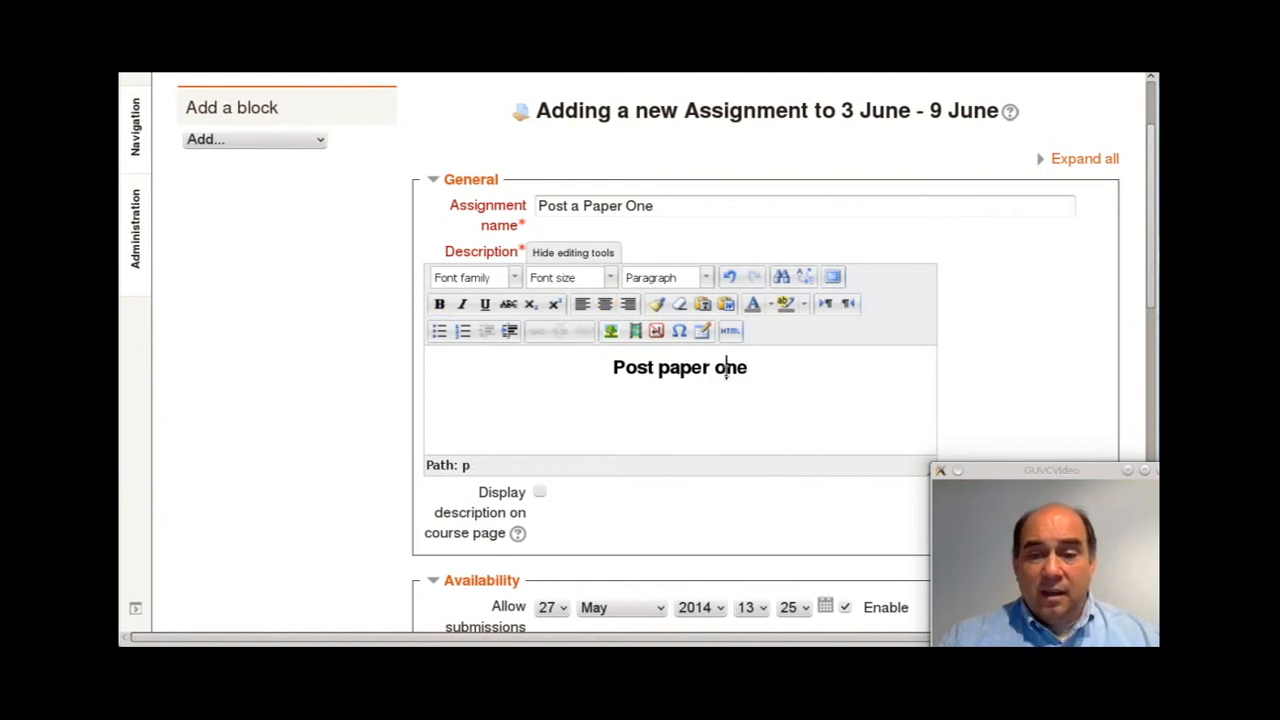
{"action": "left_click_drag", "start_coordinate": [721, 368], "coordinate": [715, 370]}
{"action": "type", "text": "O"}
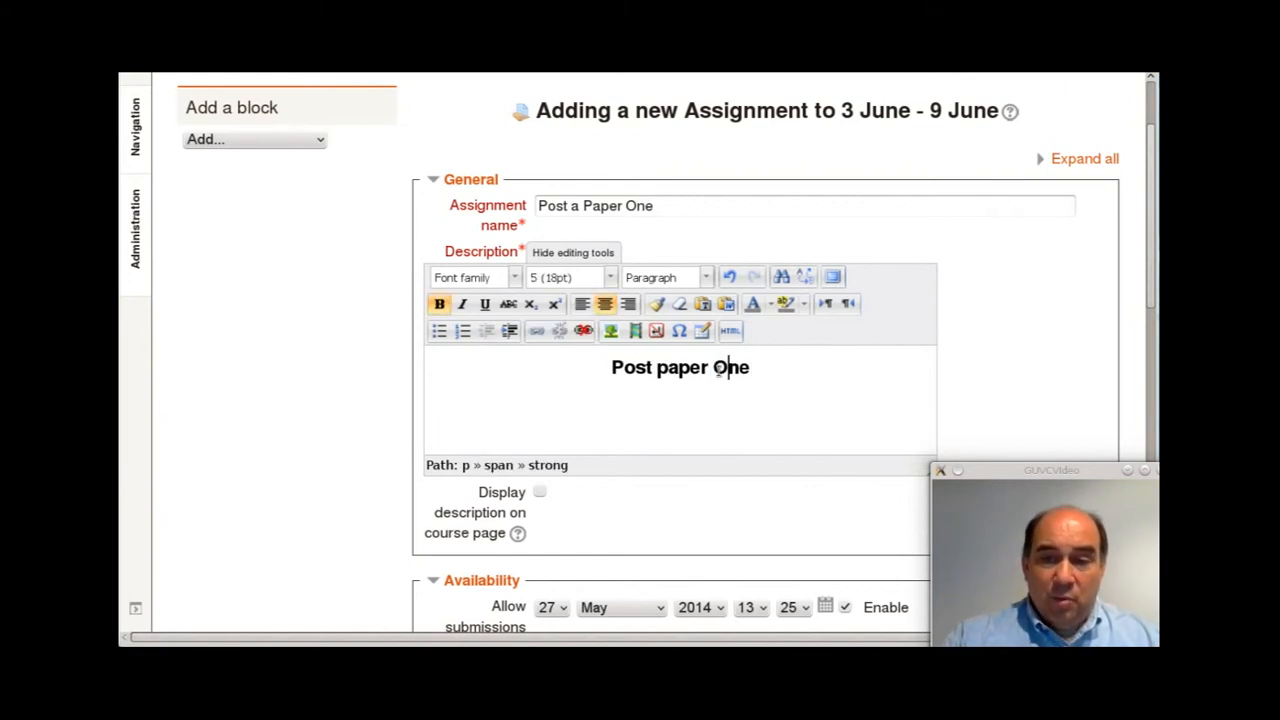
Step: Below the Description heading, enter "Instructions: Post your final draft of your 1st paper here."
{"action": "left_click", "coordinate": [541, 414]}
{"action": "type", "text": "Instructions"}
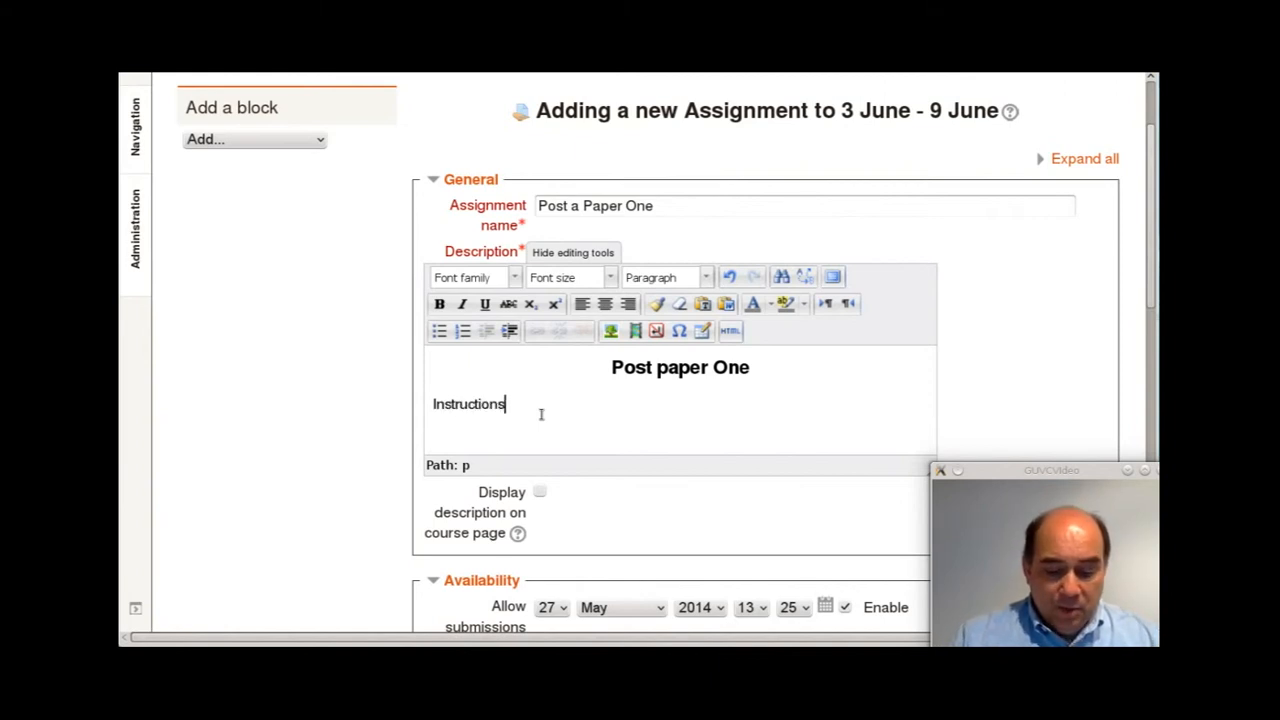
{"action": "type", "text": ": Post"}
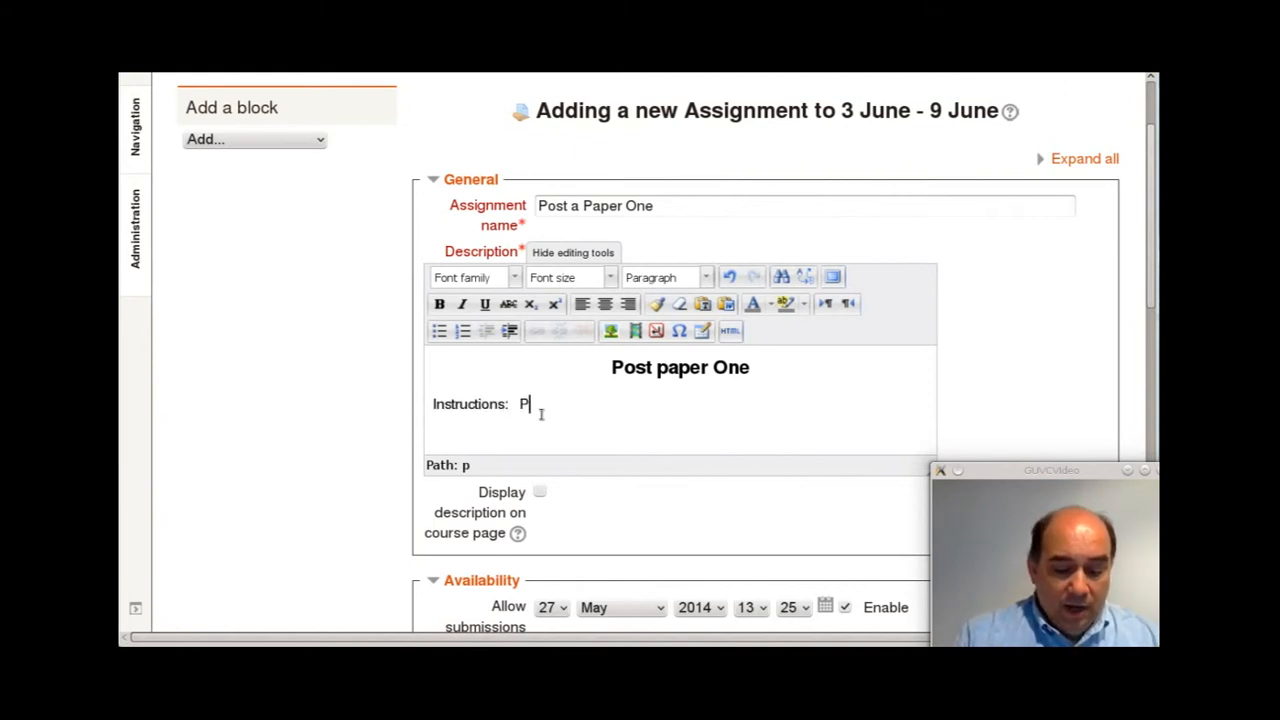
{"action": "key", "text": "BackSpace"}
{"action": "key", "text": "BackSpace"}
{"action": "type", "text": "st your fiunal"}
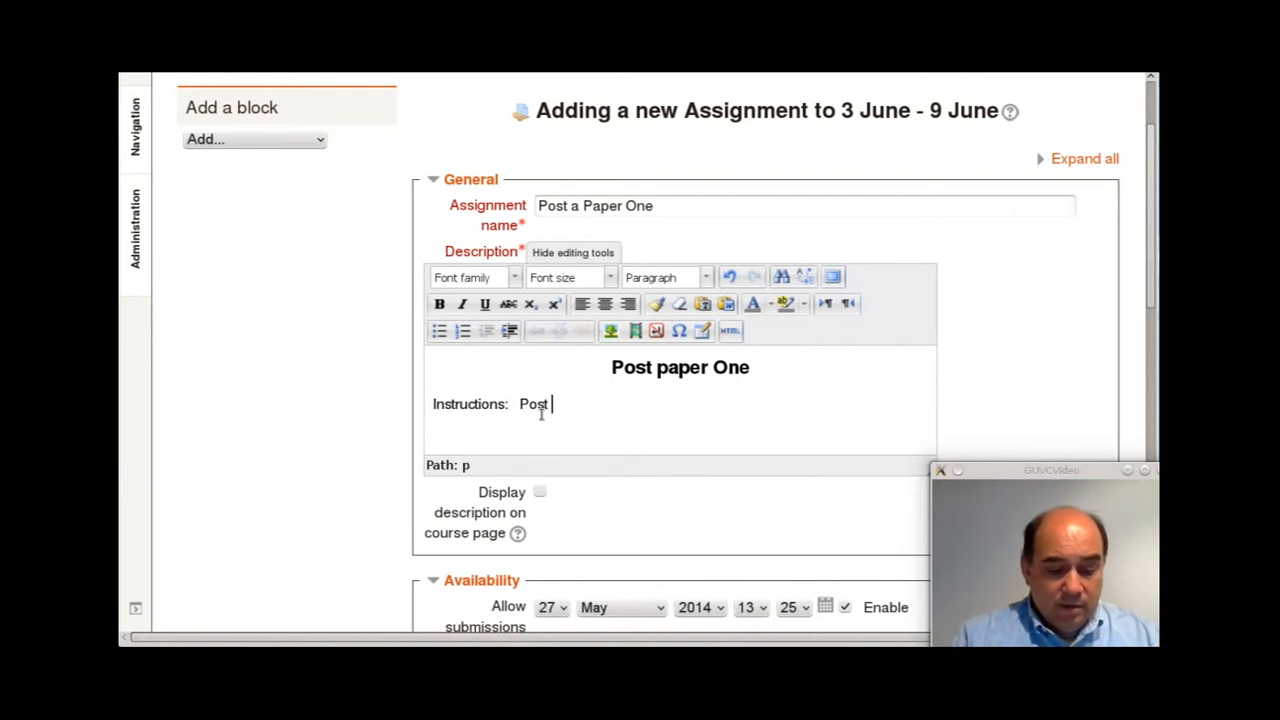
{"action": "key", "text": "BackSpace"}
{"action": "key", "text": "BackSpace"}
{"action": "key", "text": "BackSpace"}
{"action": "key", "text": "BackSpace"}
{"action": "key", "text": "BackSpace"}
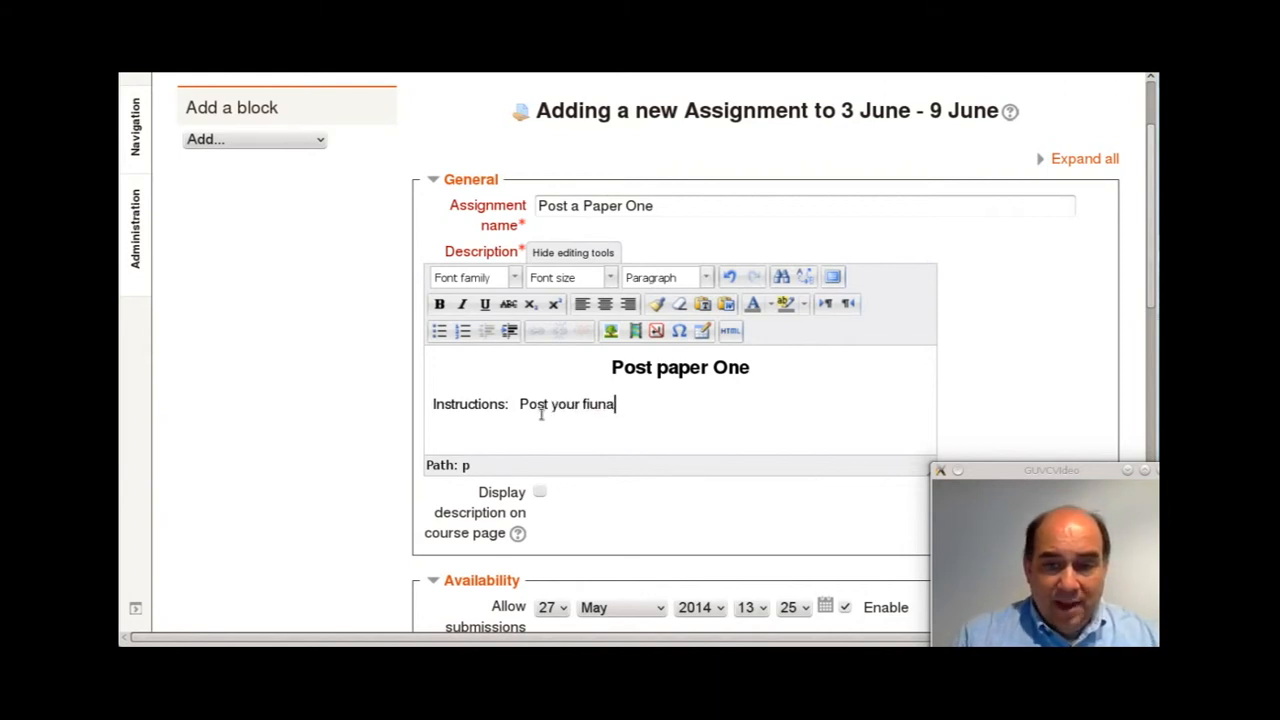
{"action": "type", "text": "nal dr"}
{"action": "type", "text": "a"}
{"action": "key", "text": "BackSpace"}
{"action": "type", "text": "draft "}
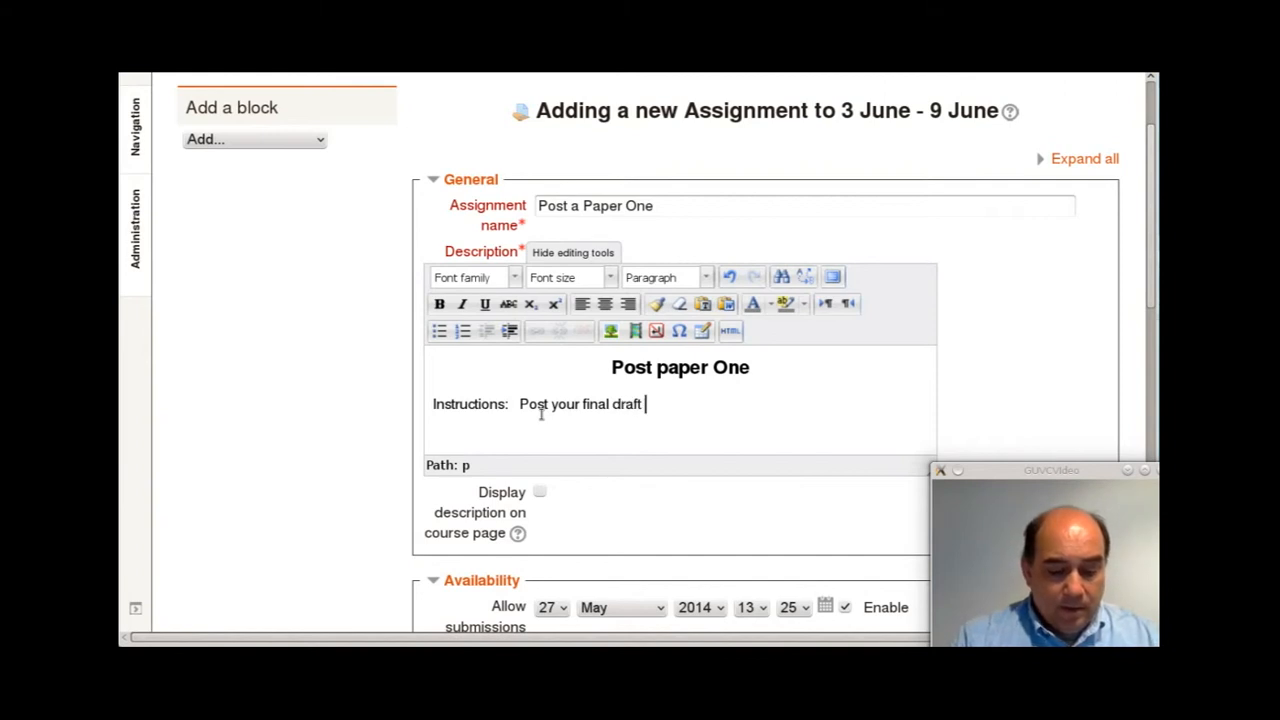
{"action": "type", "text": "of your 1"}
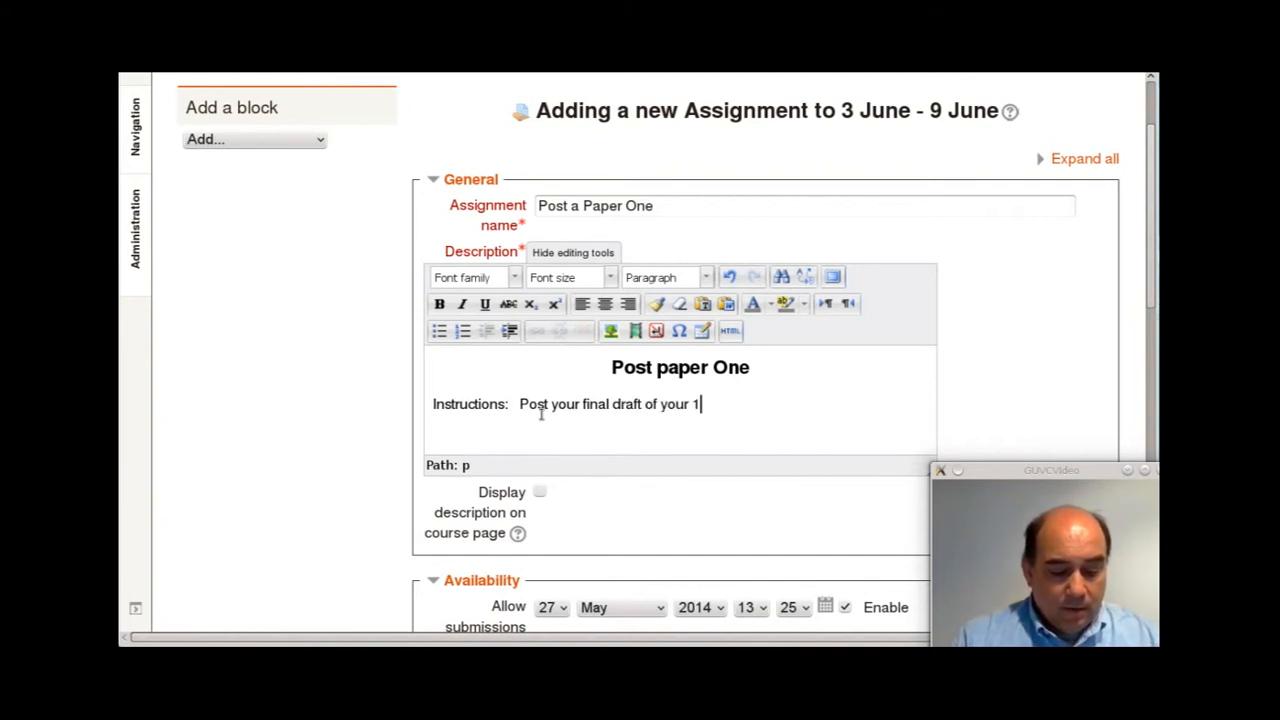
{"action": "type", "text": "st paper here."}
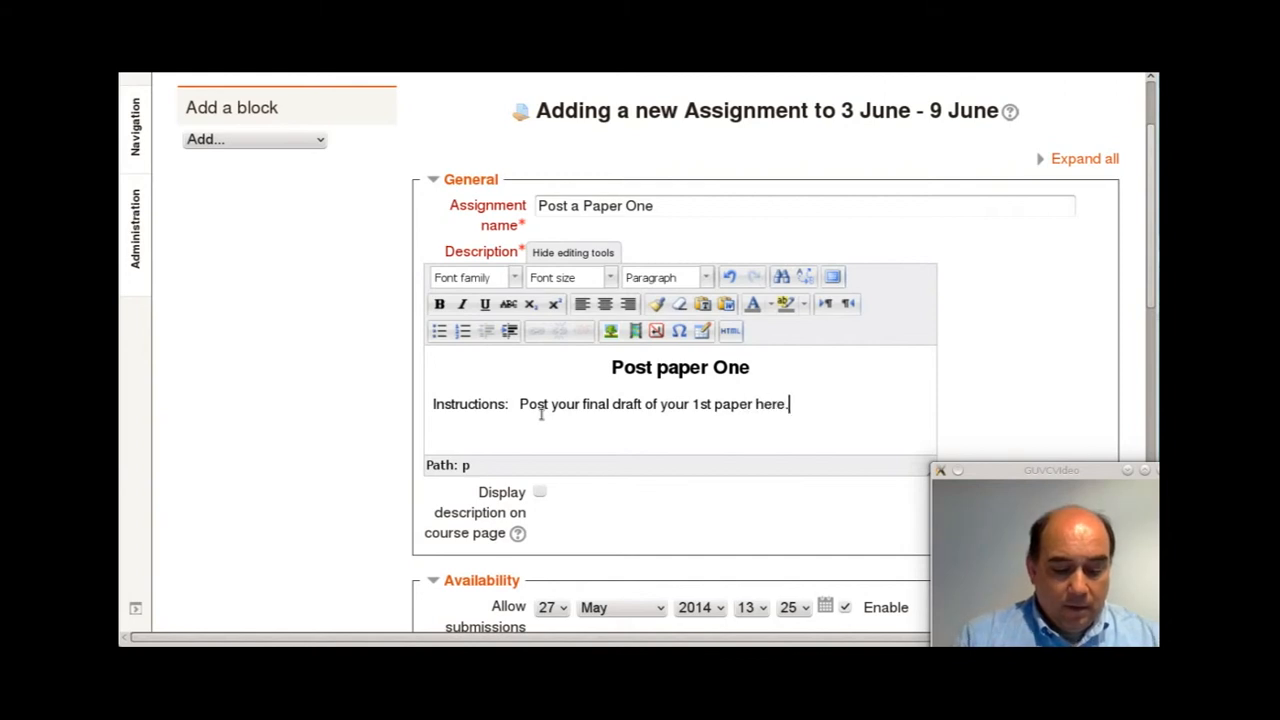
Step: Continue the instructions with "PLease make sure that the paper is in PDF format and that the"
{"action": "type", "text": "  PLease make su"}
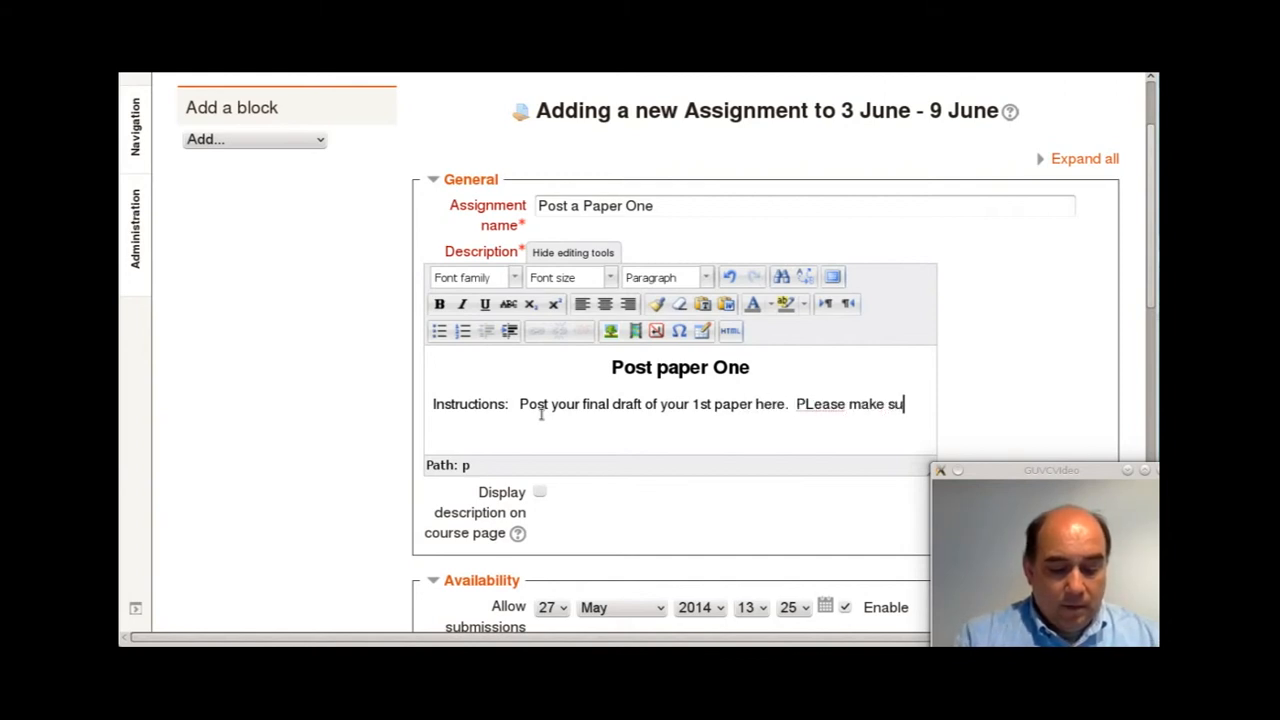
{"action": "type", "text": "re that the papepr"}
{"action": "key", "text": "BackSpace"}
{"action": "key", "text": "BackSpace"}
{"action": "key", "text": "BackSpace"}
{"action": "type", "text": "er is in "}
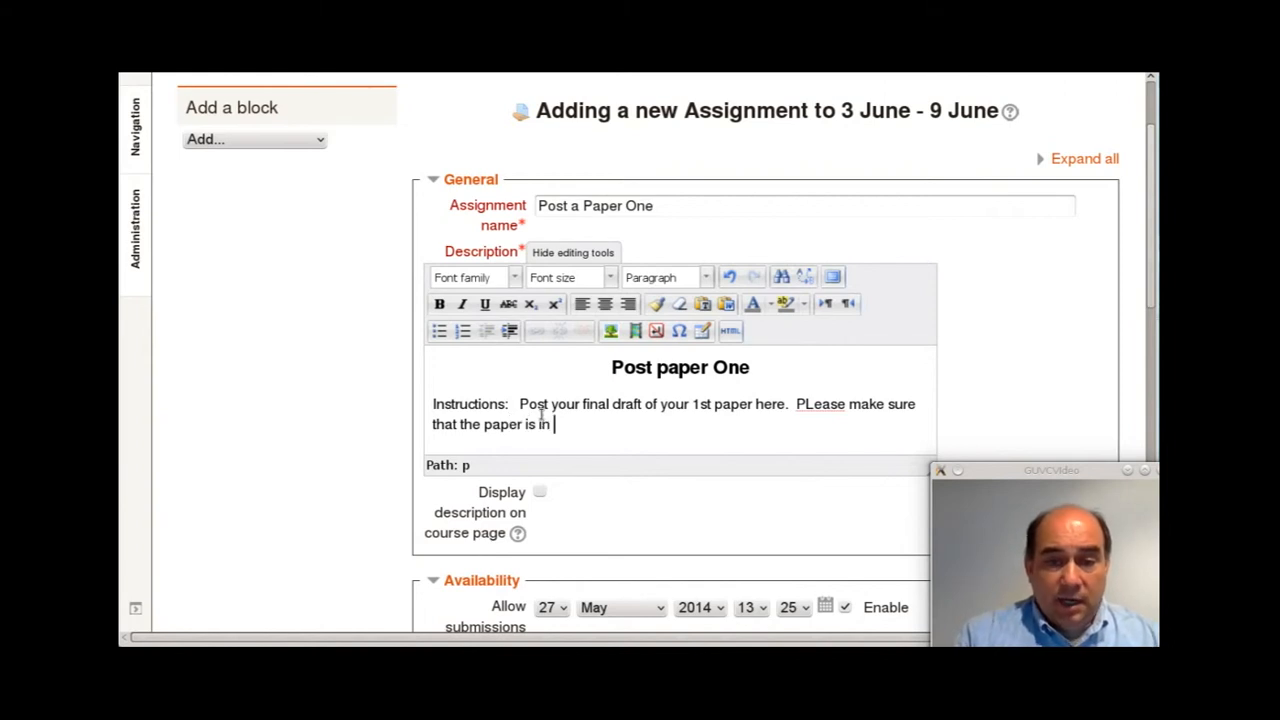
{"action": "type", "text": "PDF format tha"}
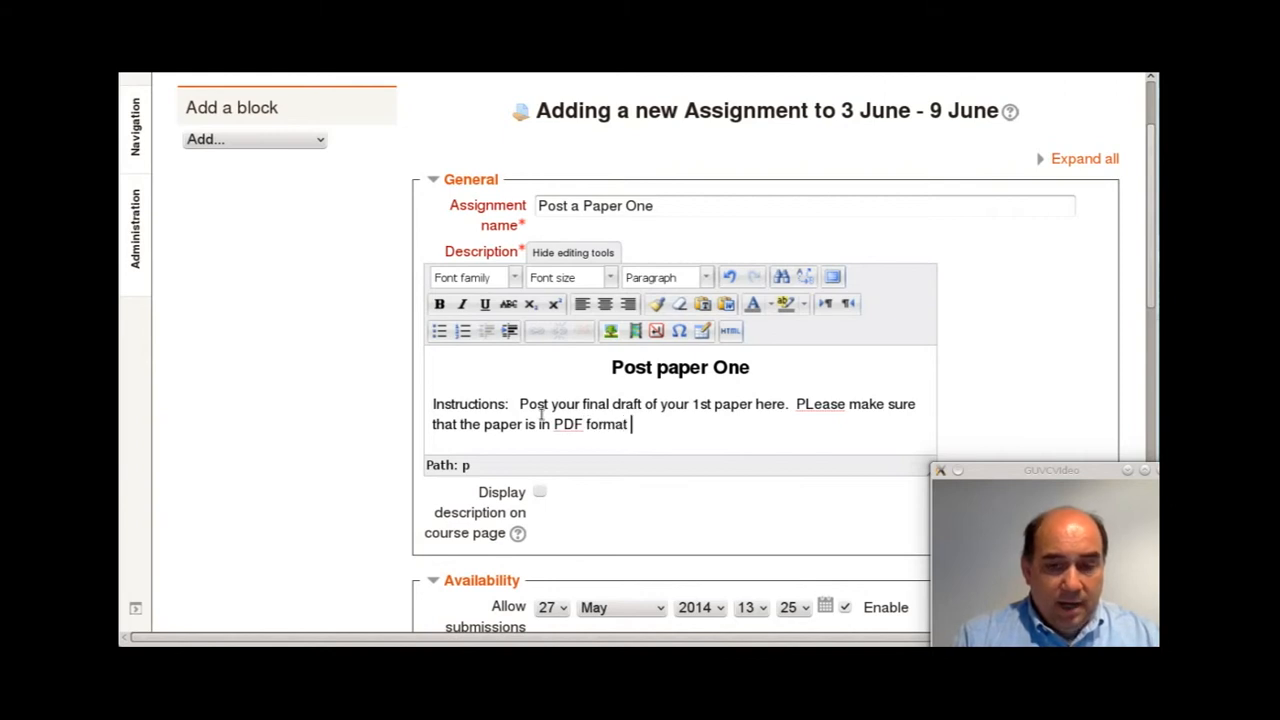
{"action": "key", "text": "BackSpace"}
{"action": "key", "text": "BackSpace"}
{"action": "key", "text": "BackSpace"}
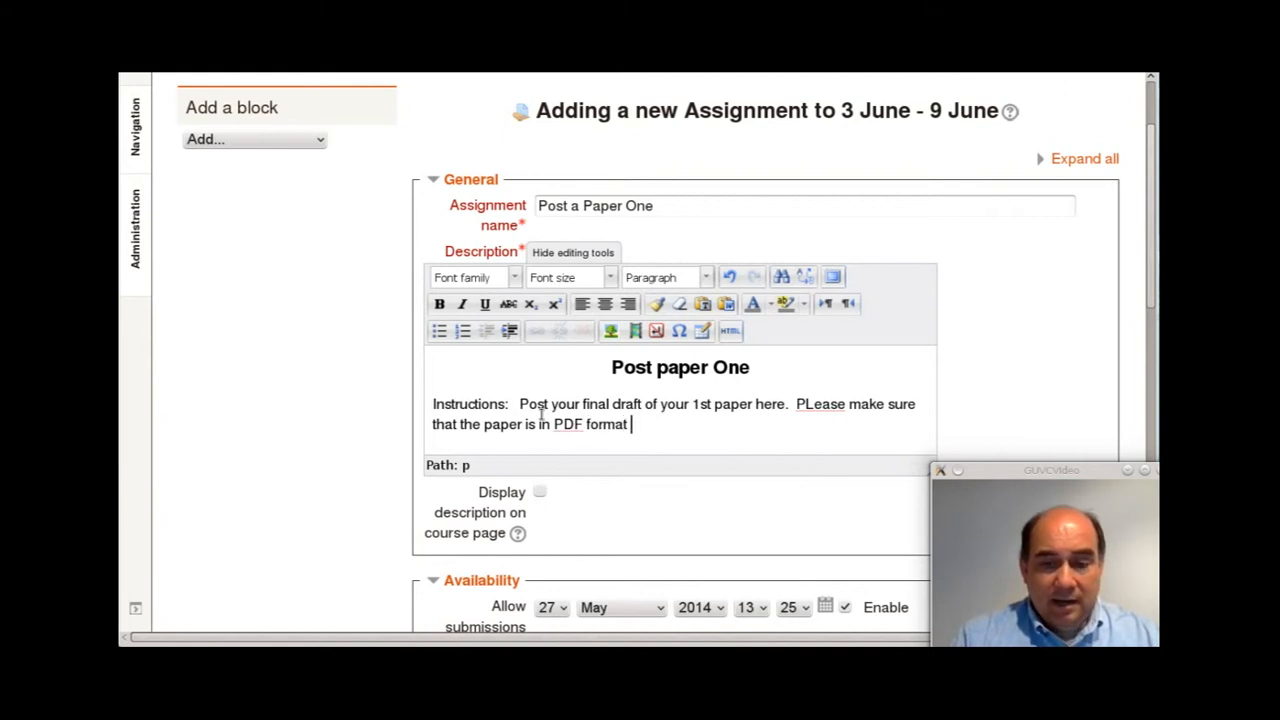
{"action": "type", "text": "and that the"}
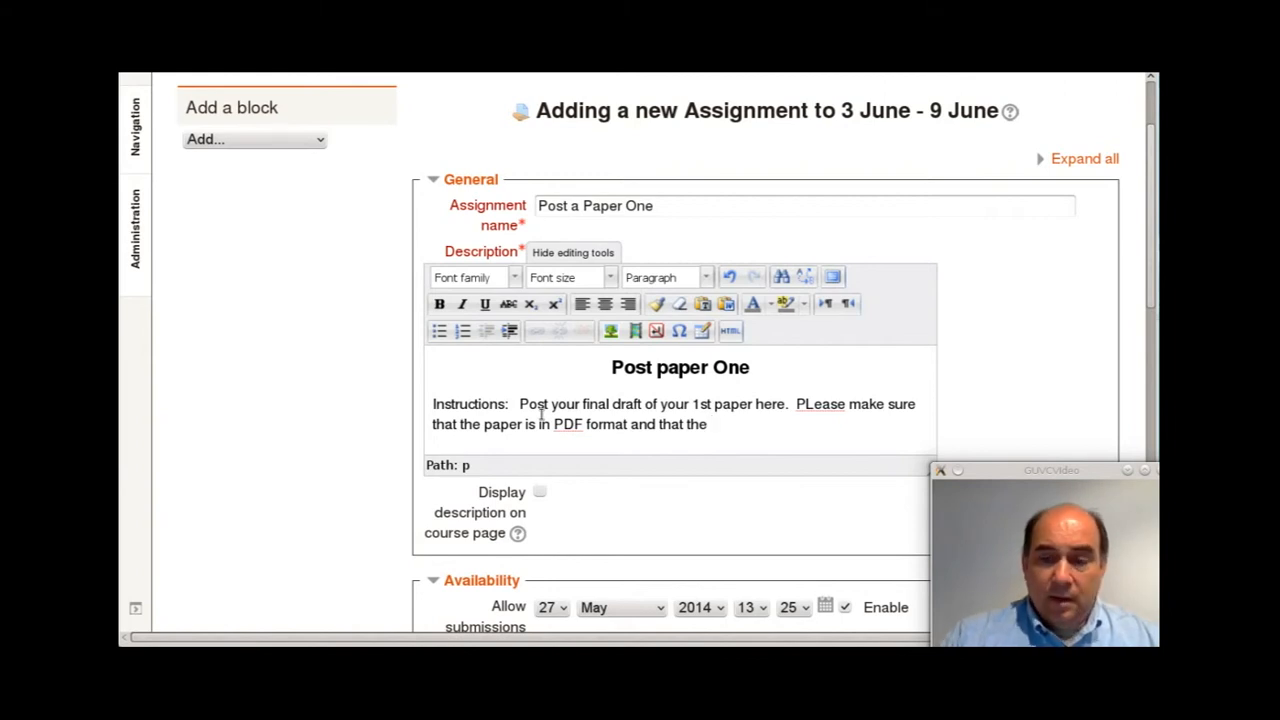
Step: Correct "PLease" to "Please" and finish the sentence with "form of the paper complies with MLA."
{"action": "left_click", "coordinate": [814, 404]}
{"action": "key", "text": "BackSpace"}
{"action": "type", "text": "l"}
{"action": "left_click", "coordinate": [758, 424]}
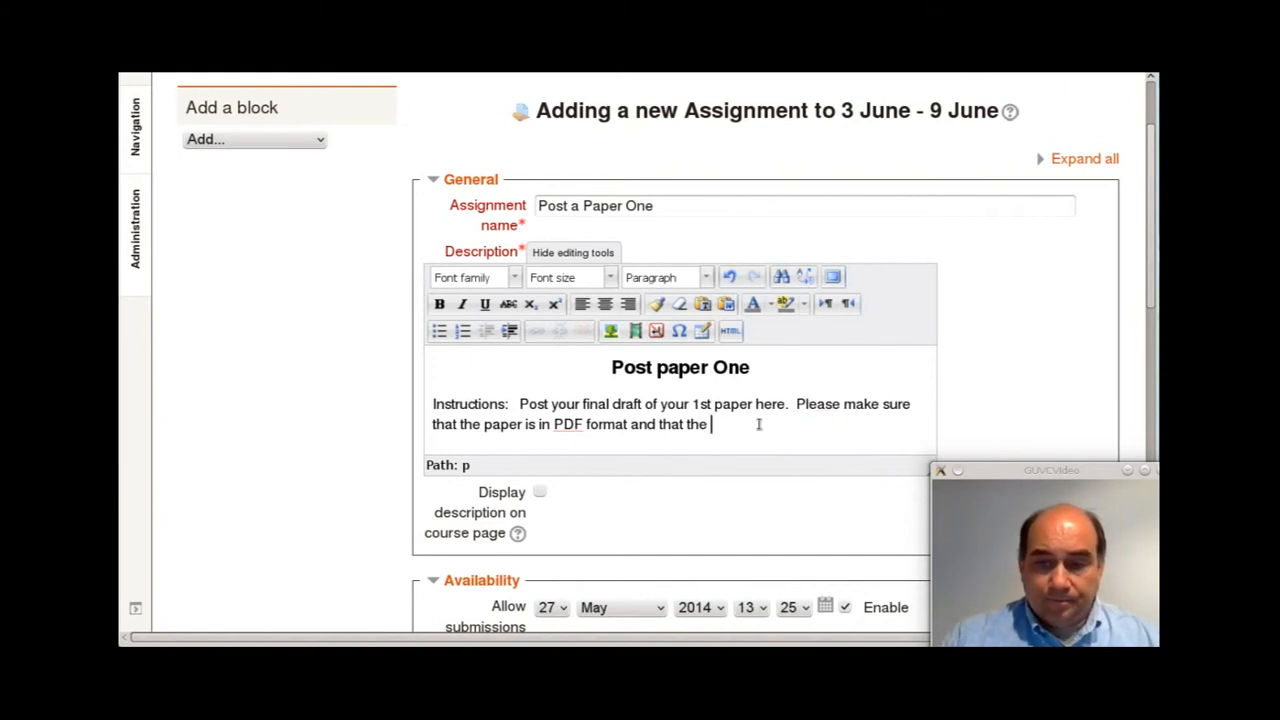
{"action": "type", "text": "form of the paper com"}
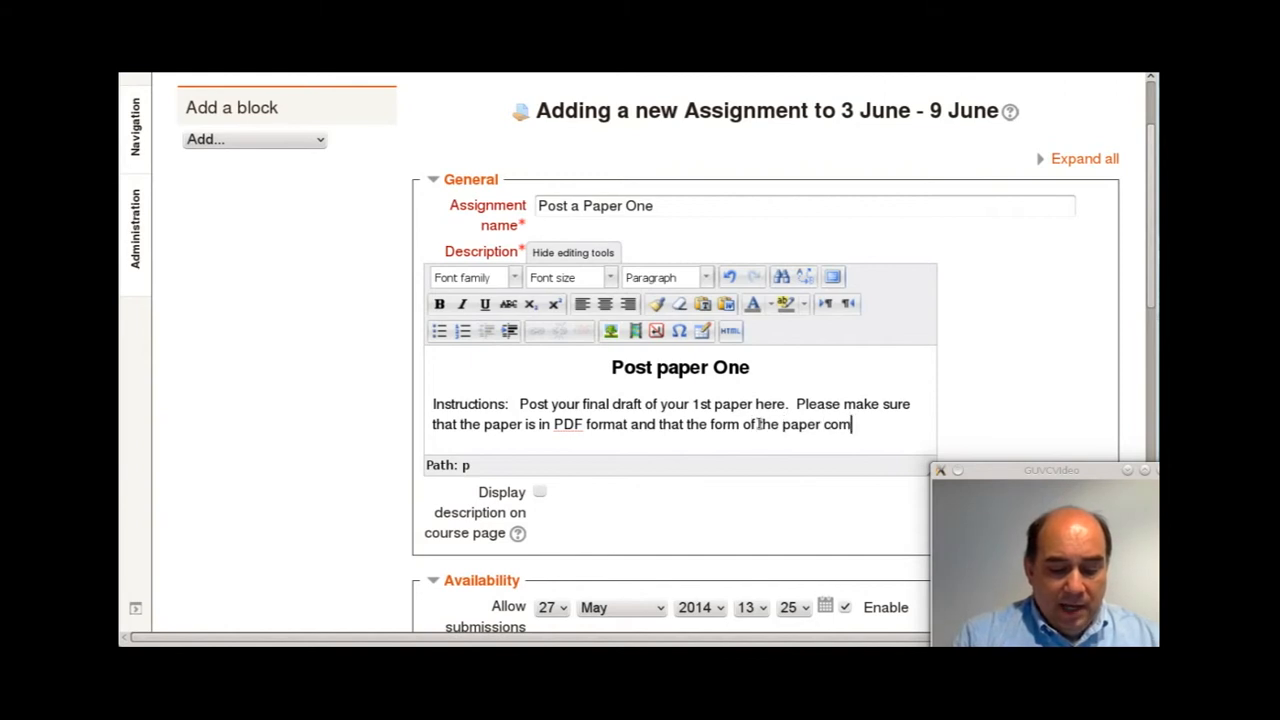
{"action": "type", "text": "plies with "}
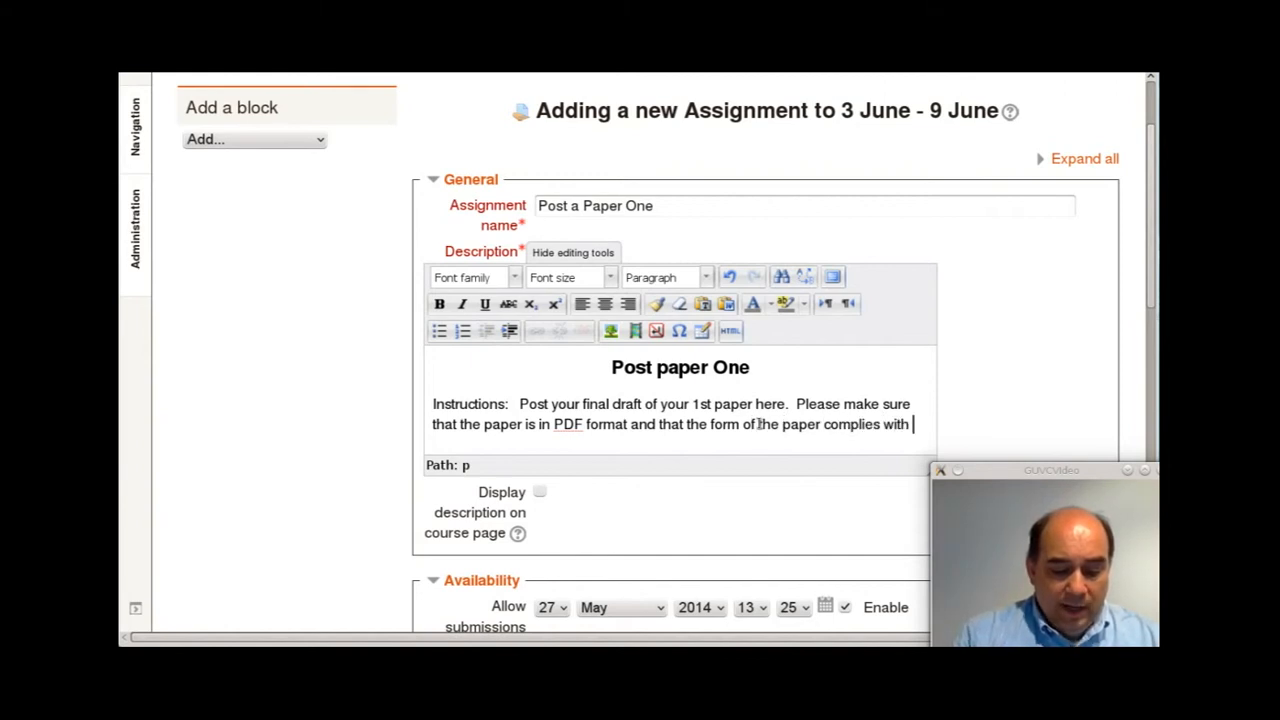
{"action": "type", "text": "MLA."}
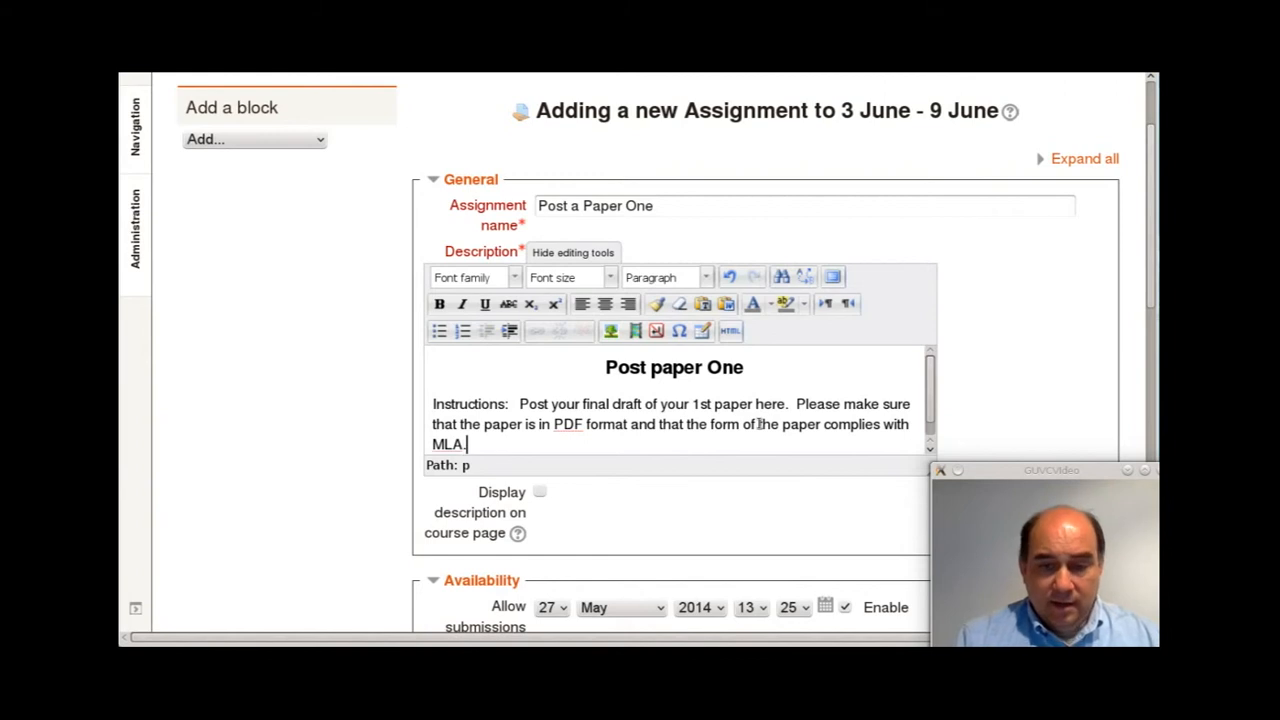
Step: Add an empty paragraph after the instructions and enlarge the Description editing area so the whole text fits
{"action": "key", "text": "Return"}
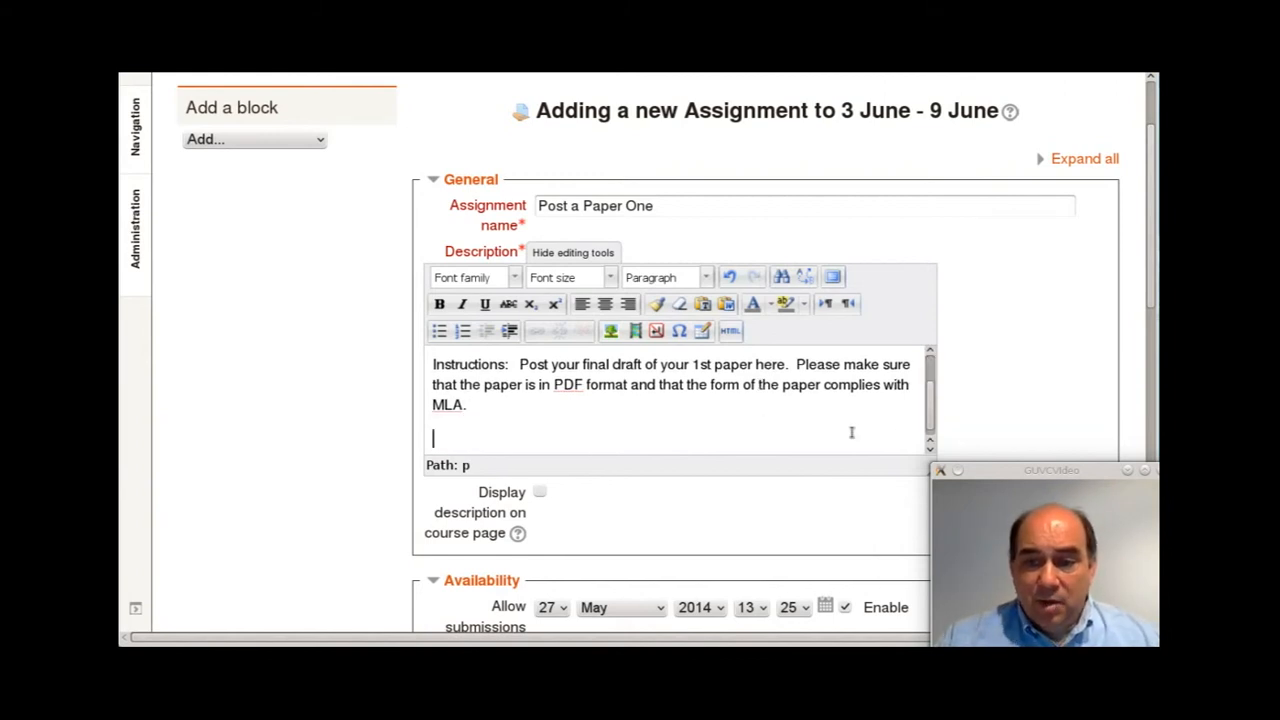
{"action": "scroll", "coordinate": [860, 432], "scroll_direction": "down", "scroll_amount": 1}
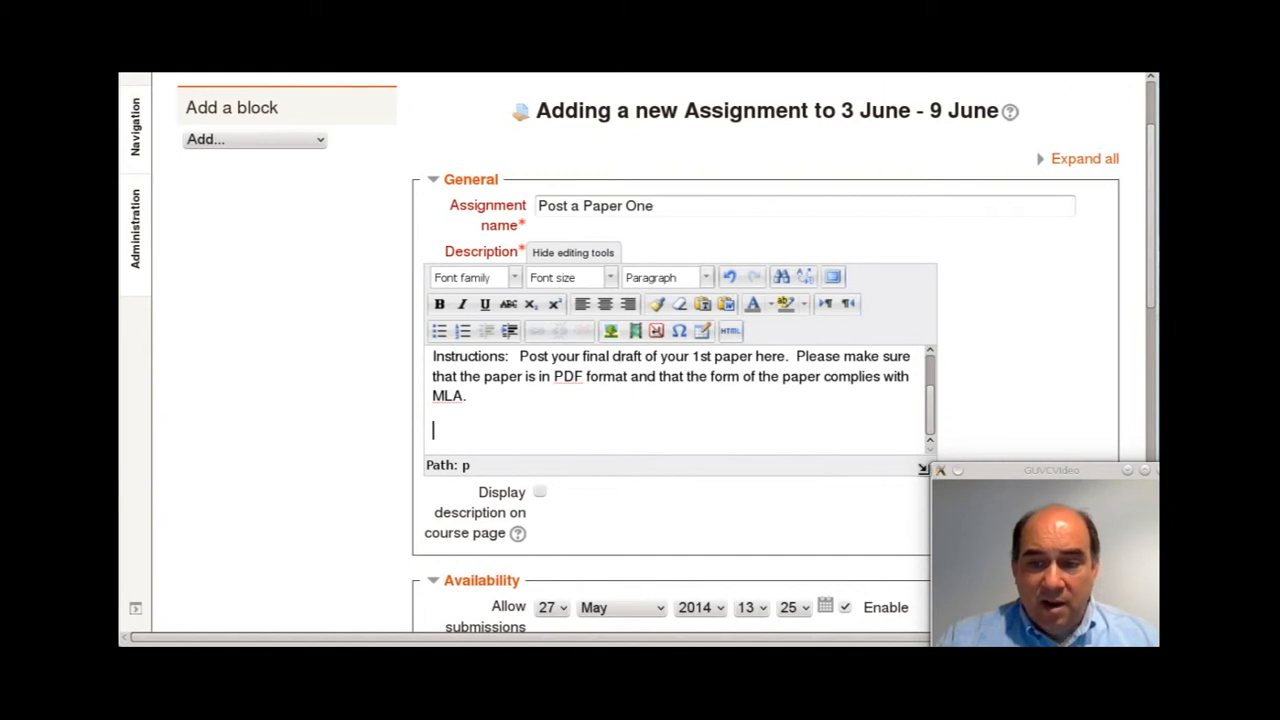
{"action": "left_click_drag", "start_coordinate": [929, 477], "coordinate": [1007, 500]}
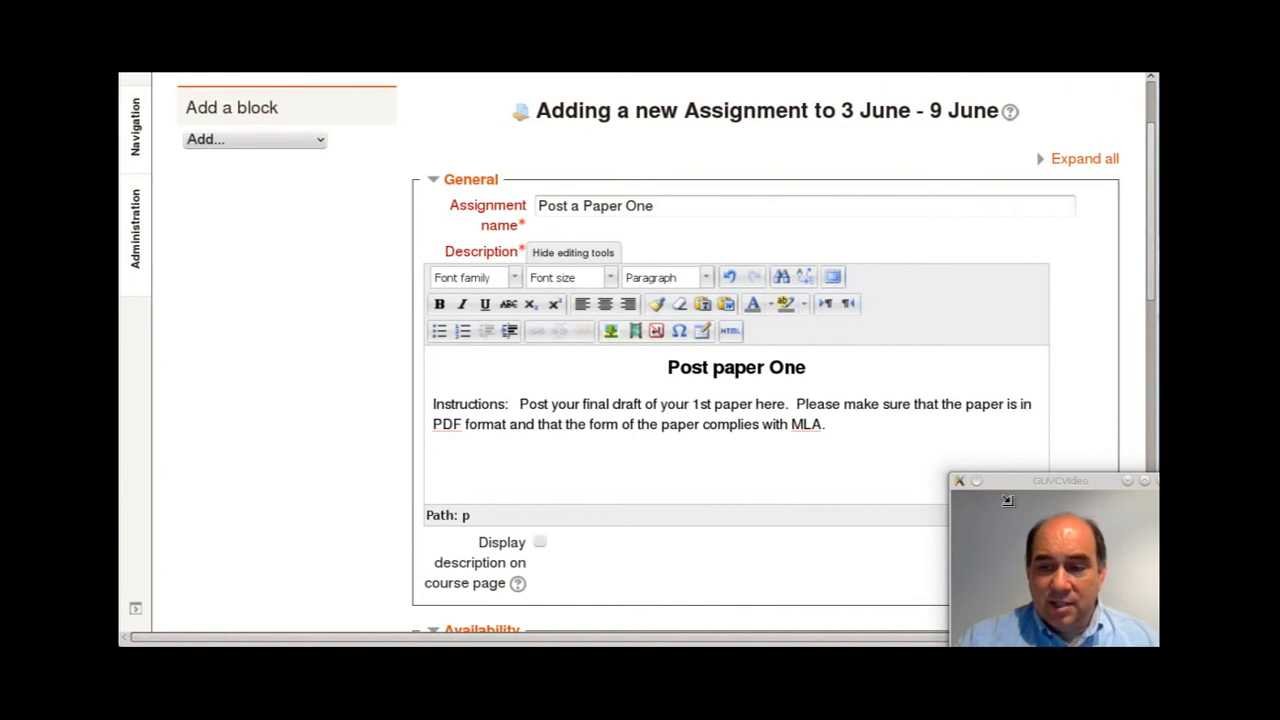
Step: Remove the border from the GUVCVideo window
{"action": "right_click", "coordinate": [1076, 489]}
{"action": "mouse_move", "coordinate": [1115, 553]}
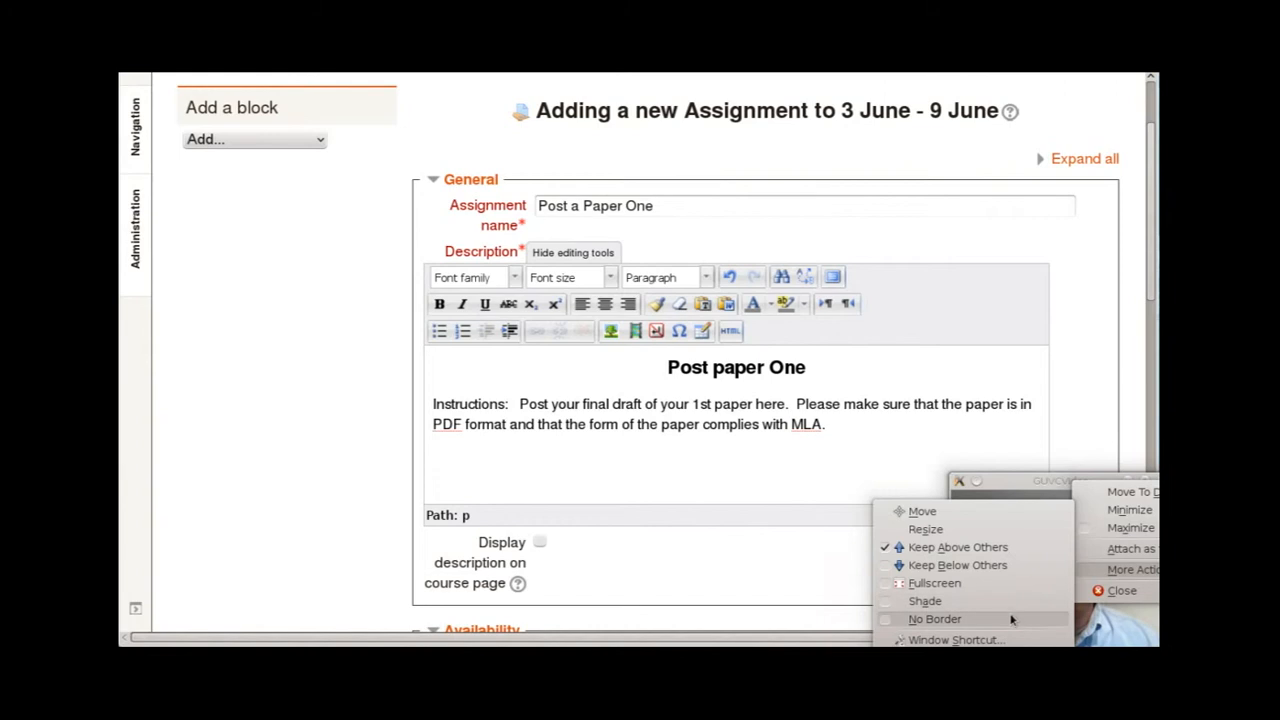
{"action": "left_click", "coordinate": [934, 619]}
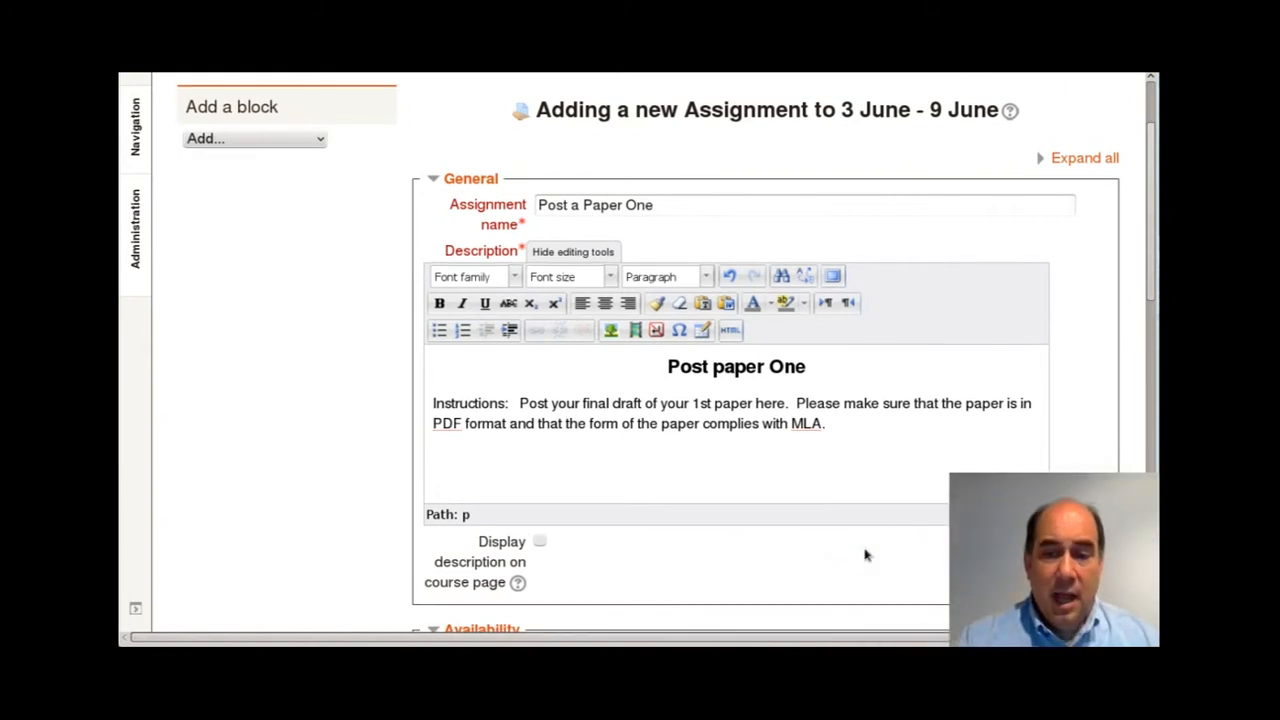
Step: Look over the assignment form, and open and close the help for the Assignment activity
{"action": "scroll", "coordinate": [866, 552], "scroll_direction": "down", "scroll_amount": 3}
{"action": "scroll", "coordinate": [489, 473], "scroll_direction": "down", "scroll_amount": 3}
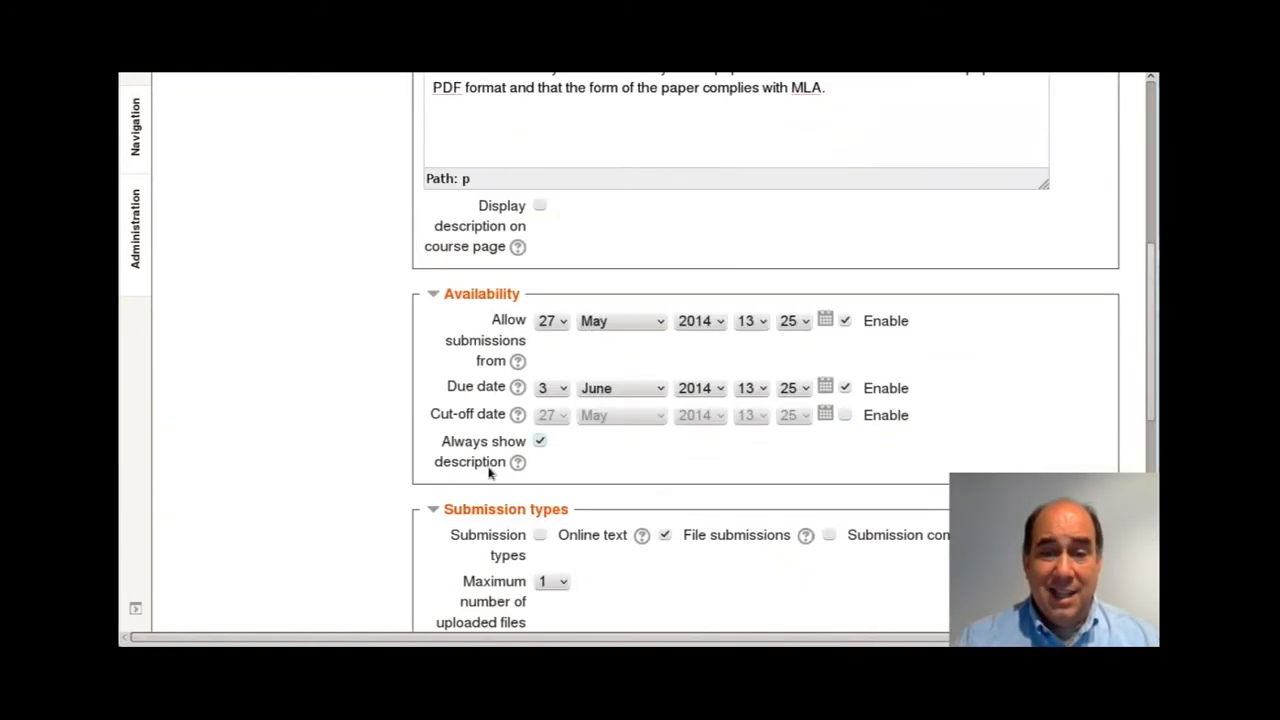
{"action": "scroll", "coordinate": [489, 473], "scroll_direction": "up", "scroll_amount": 7}
{"action": "scroll", "coordinate": [489, 473], "scroll_direction": "up", "scroll_amount": 1}
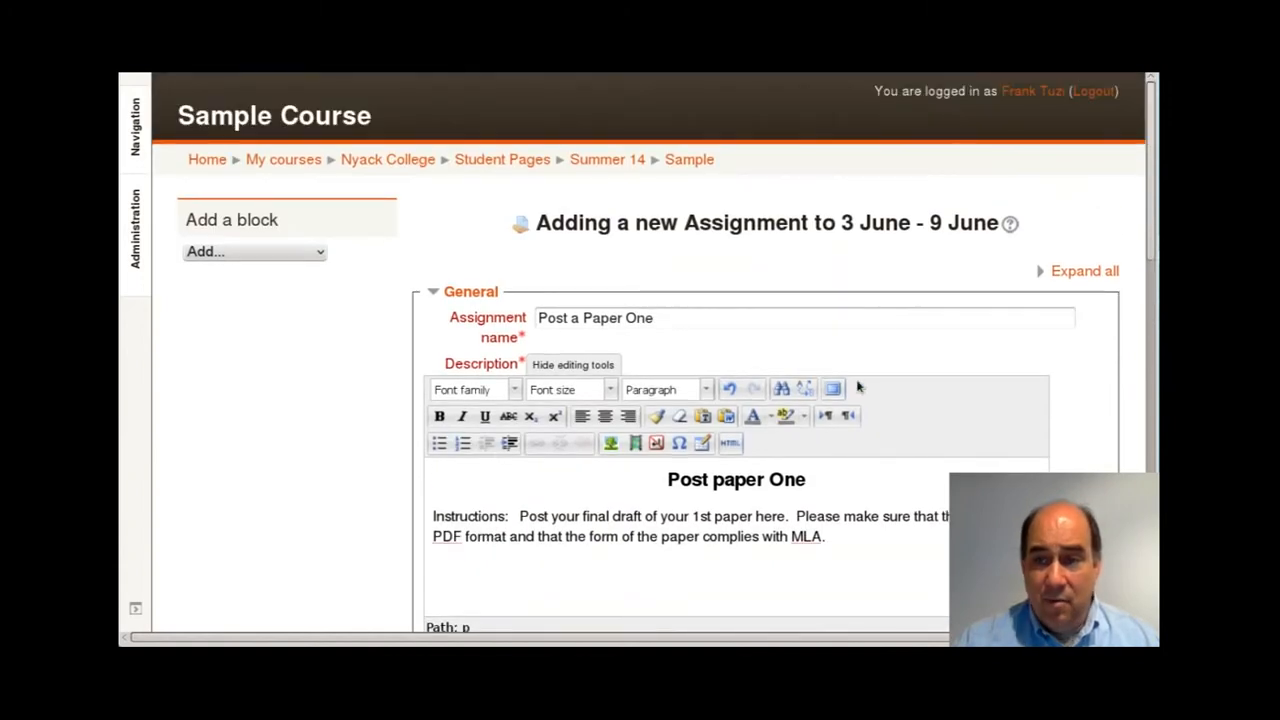
{"action": "left_click", "coordinate": [1001, 236]}
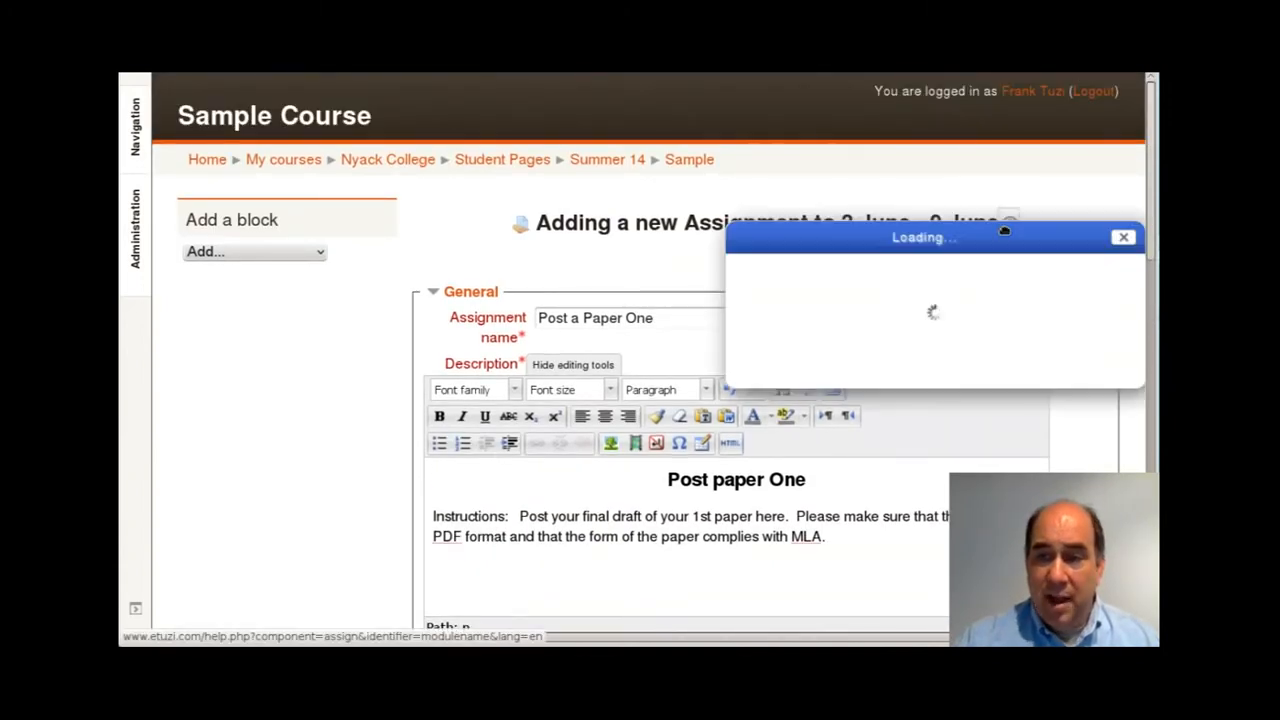
{"action": "left_click", "coordinate": [1123, 237]}
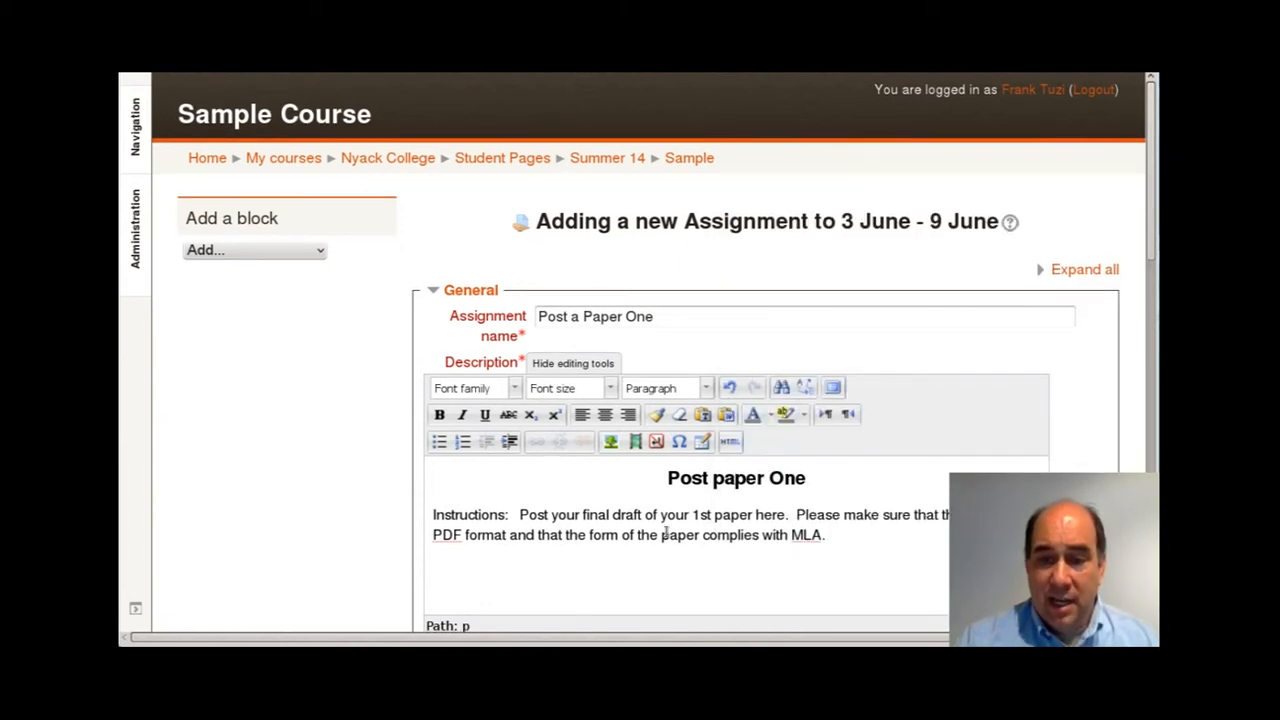
Step: Review the finished Description text and the Availability and Submission types settings of the assignment
{"action": "scroll", "coordinate": [740, 490], "scroll_direction": "down", "scroll_amount": 3}
{"action": "left_click", "coordinate": [826, 312]}
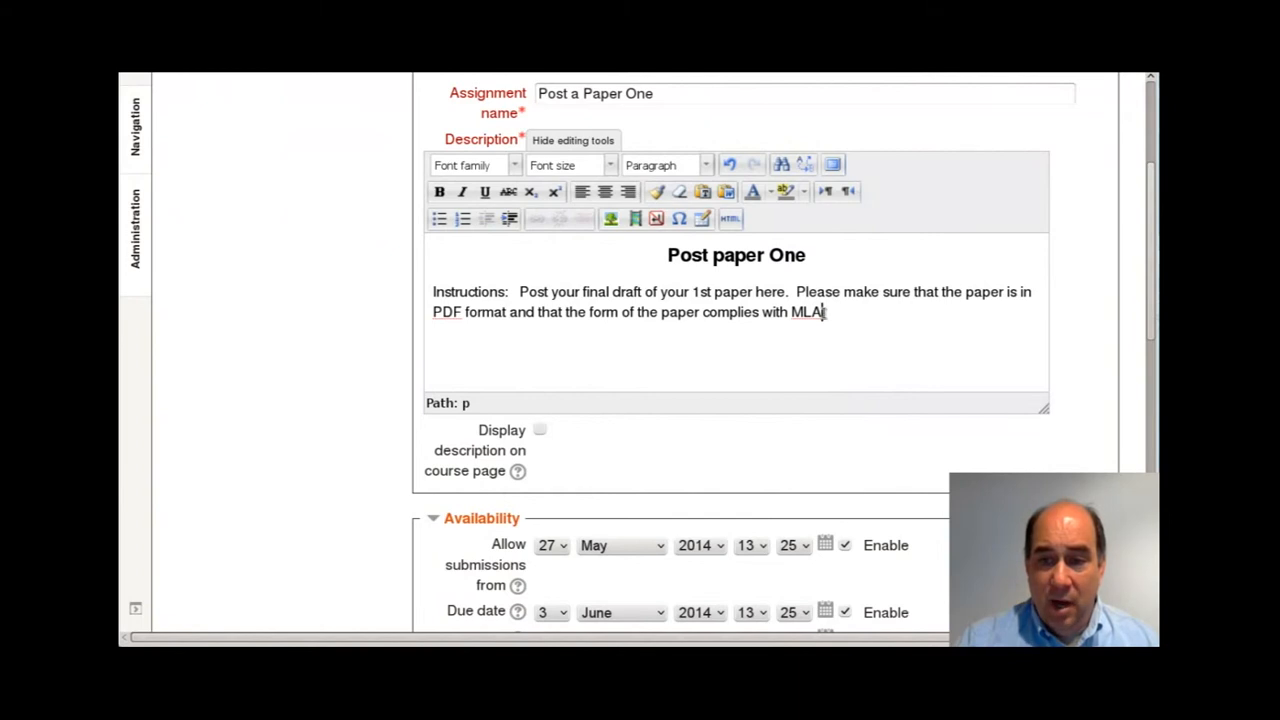
{"action": "key", "text": "Up"}
{"action": "key", "text": "Up"}
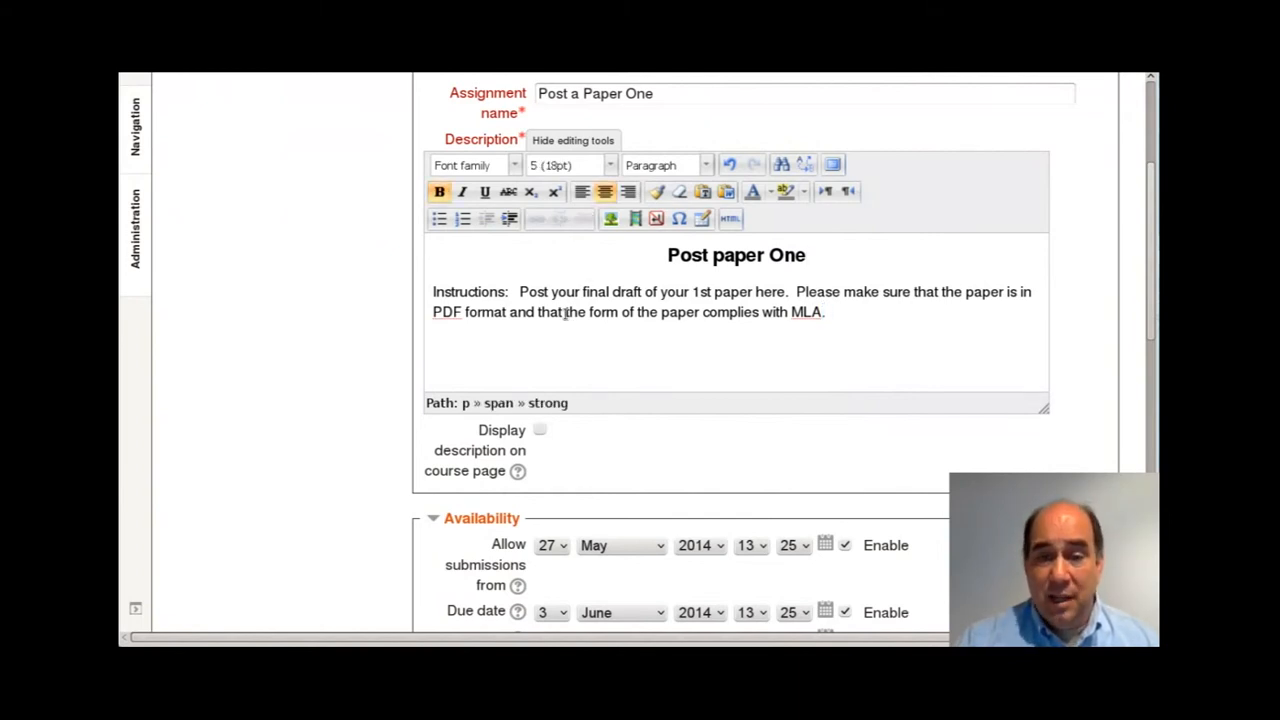
{"action": "scroll", "coordinate": [398, 371], "scroll_direction": "down", "scroll_amount": 5}
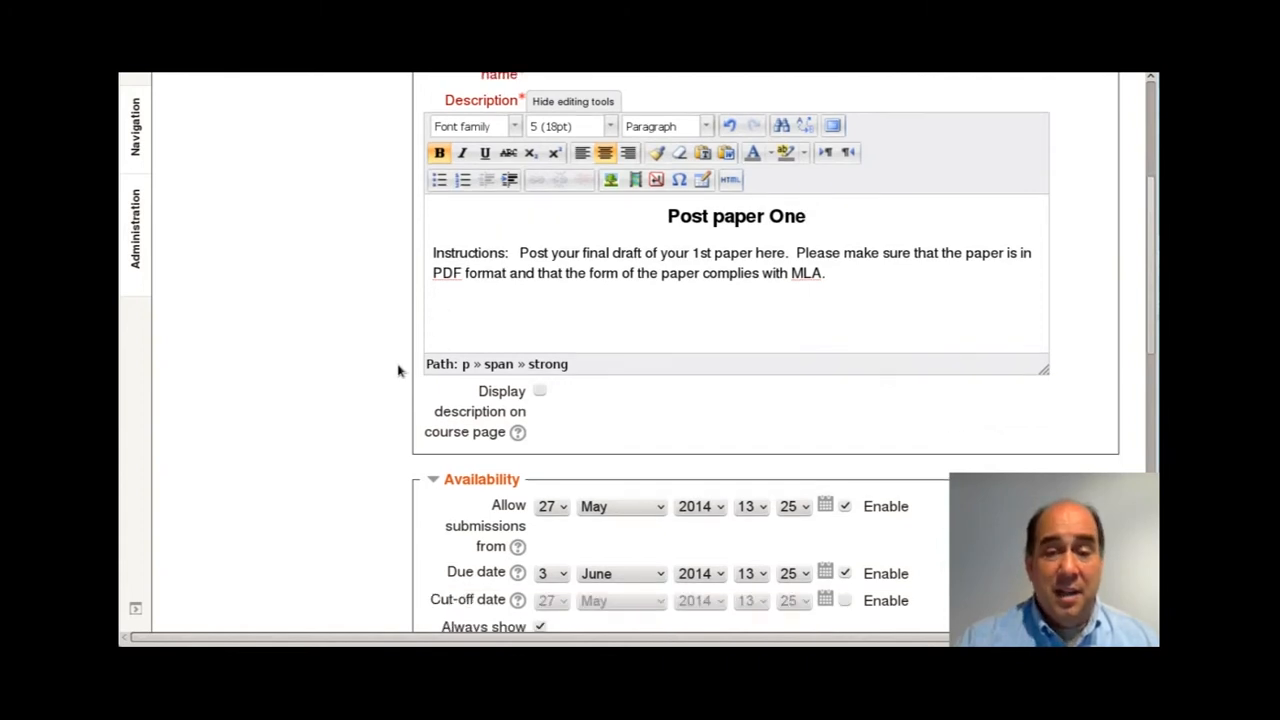
{"action": "scroll", "coordinate": [398, 371], "scroll_direction": "down", "scroll_amount": 1}
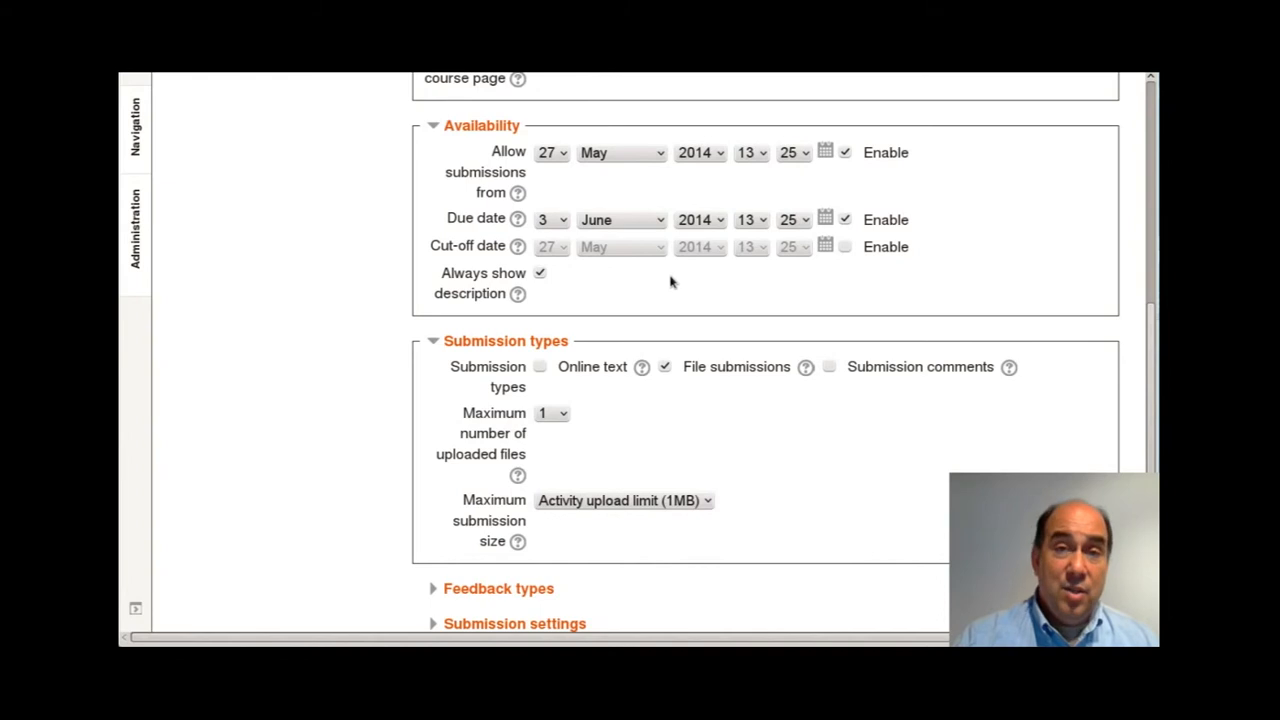
Step: Examine the Submission types, then expand and examine the Feedback types and Submission settings of the assignment
{"action": "scroll", "coordinate": [395, 279], "scroll_direction": "down", "scroll_amount": 2}
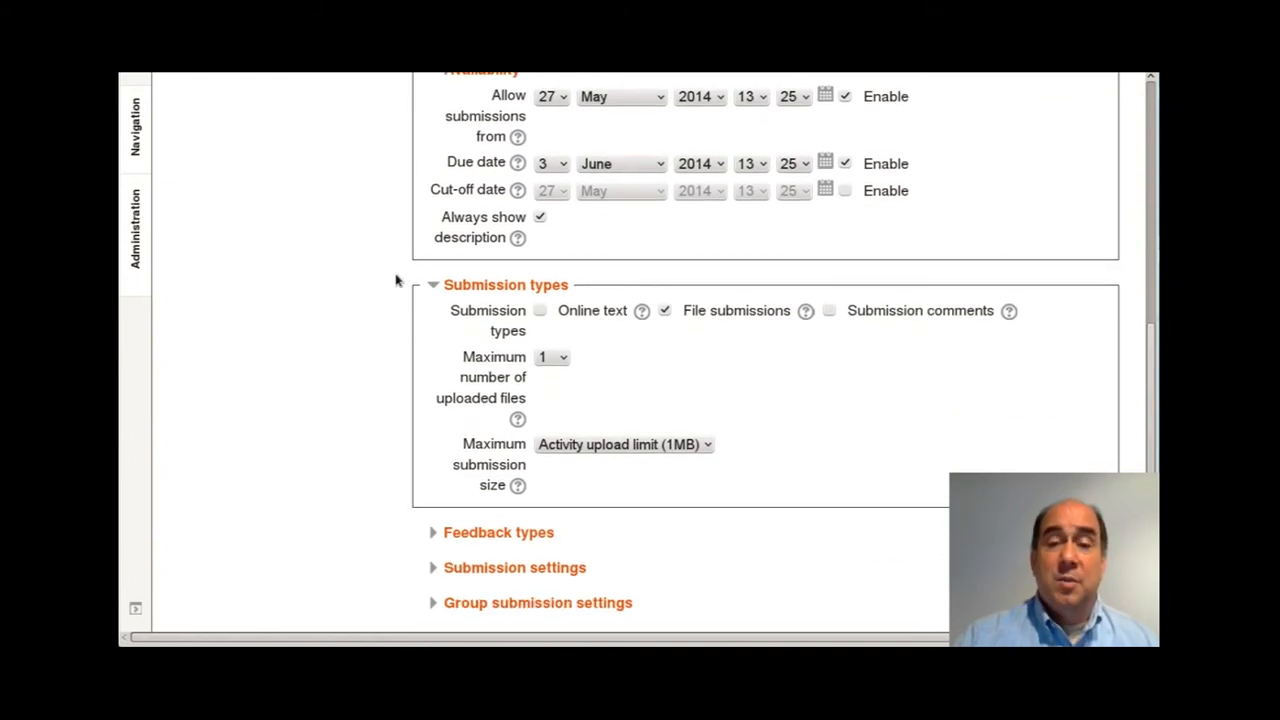
{"action": "scroll", "coordinate": [395, 279], "scroll_direction": "down", "scroll_amount": 2}
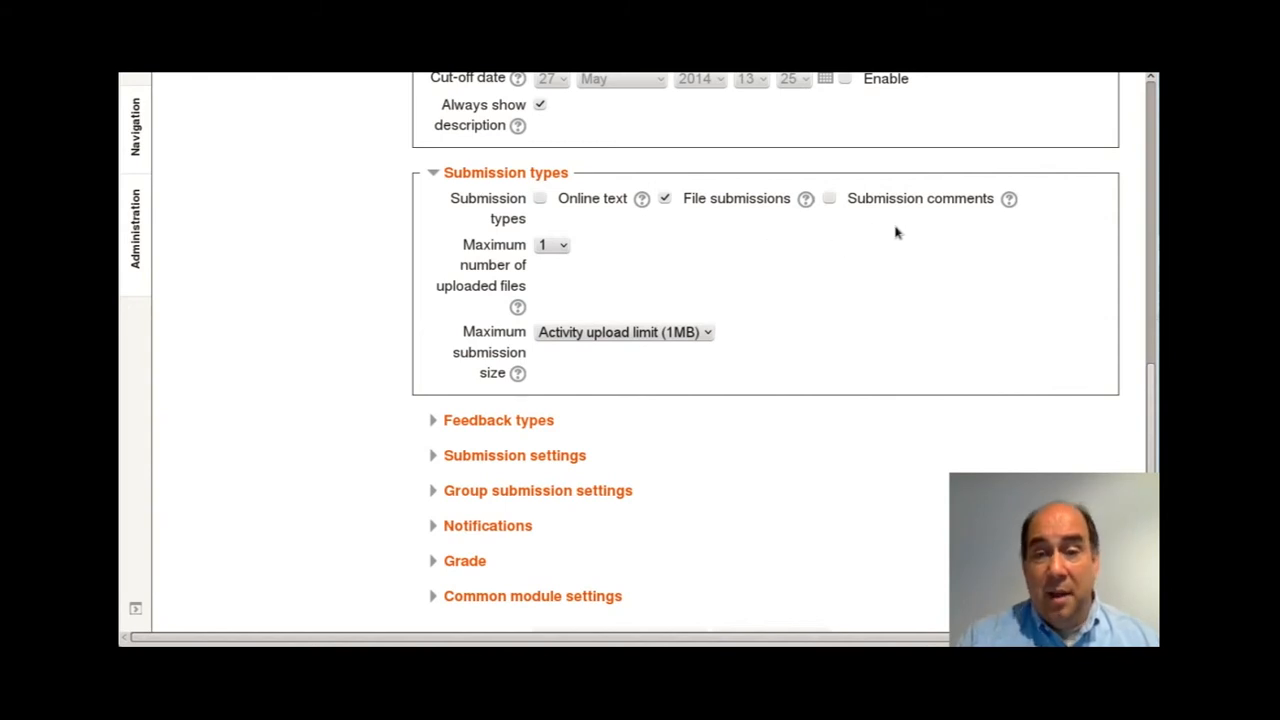
{"action": "scroll", "coordinate": [895, 231], "scroll_direction": "down", "scroll_amount": 2}
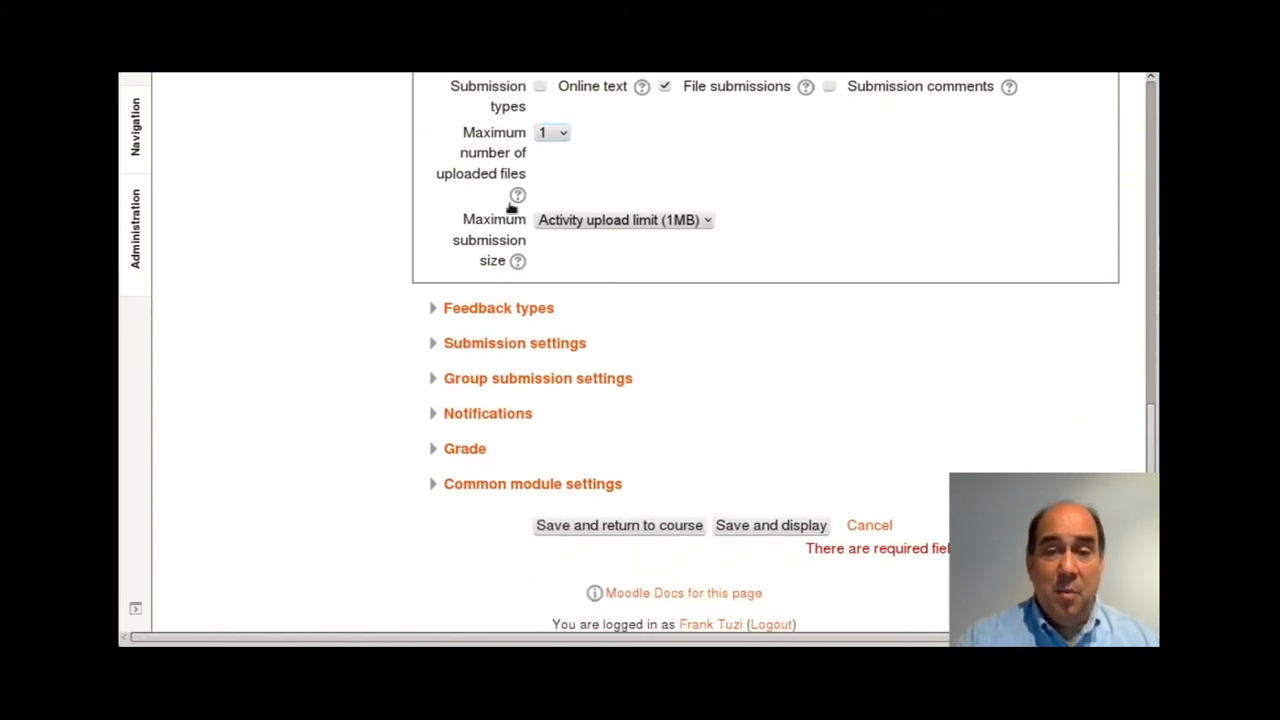
{"action": "scroll", "coordinate": [315, 257], "scroll_direction": "down", "scroll_amount": 1}
{"action": "left_click", "coordinate": [438, 223]}
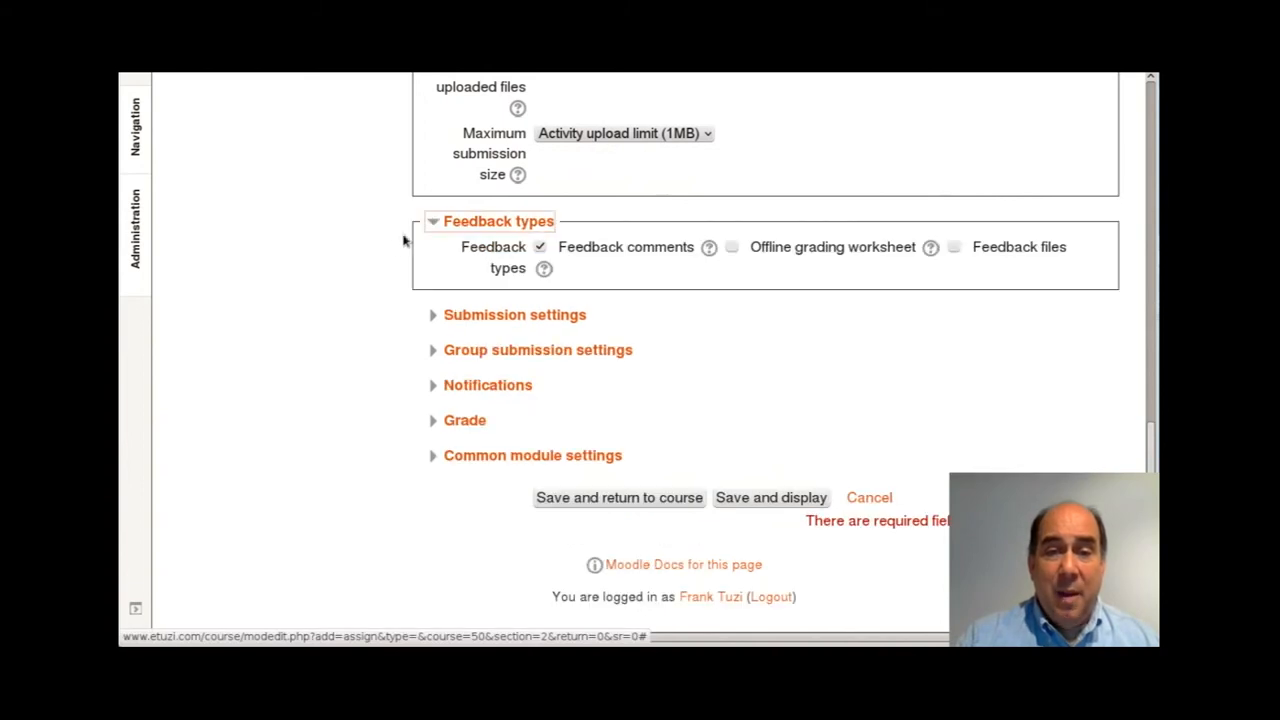
{"action": "scroll", "coordinate": [389, 254], "scroll_direction": "down", "scroll_amount": 1}
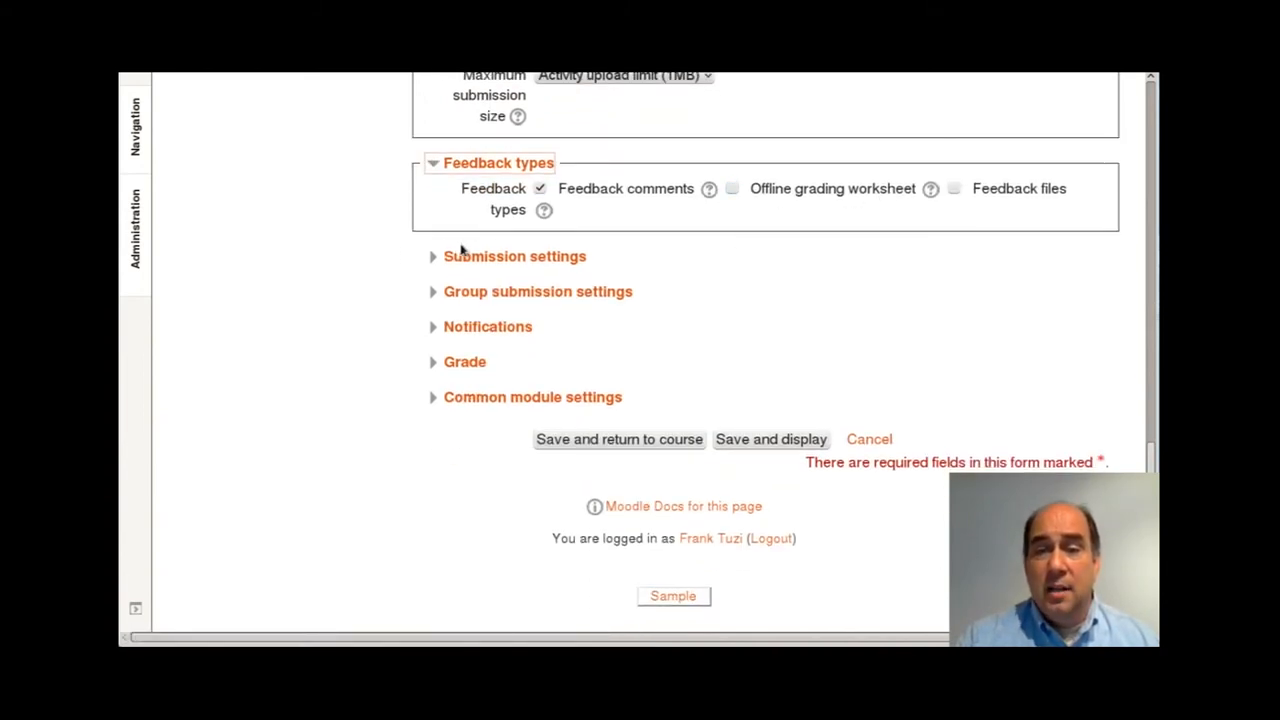
{"action": "left_click", "coordinate": [432, 260]}
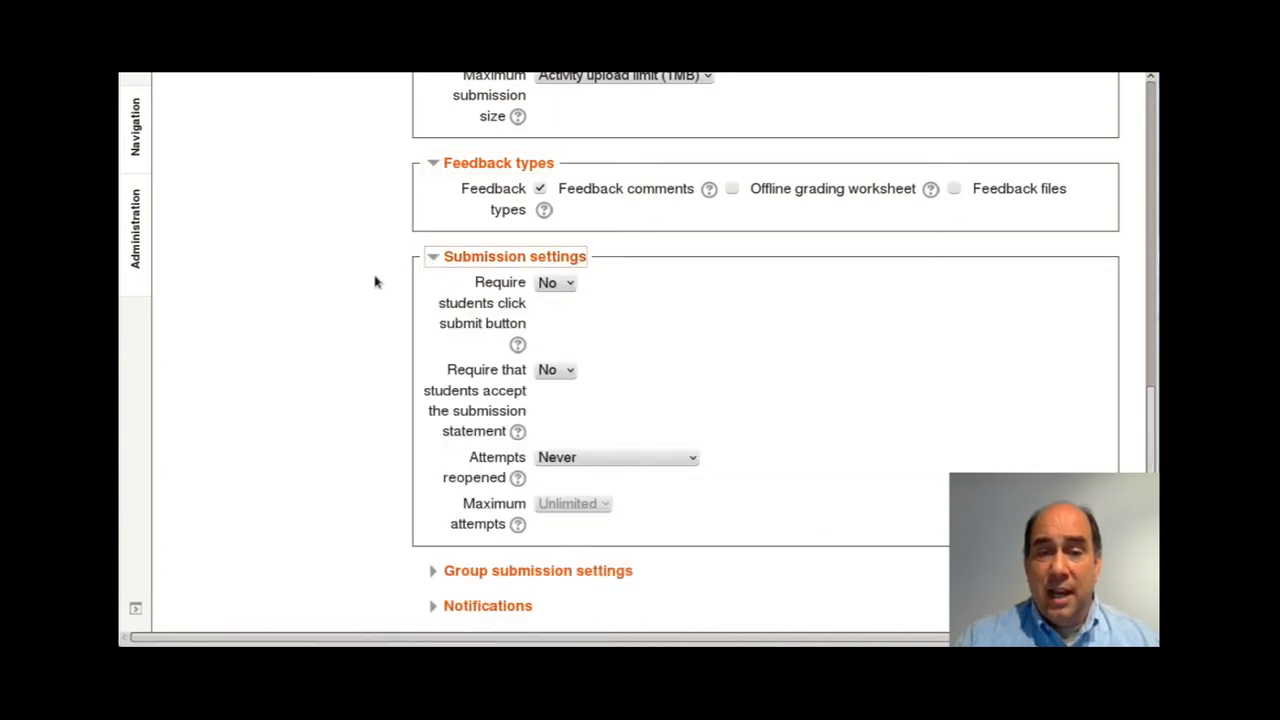
{"action": "scroll", "coordinate": [374, 280], "scroll_direction": "down", "scroll_amount": 2}
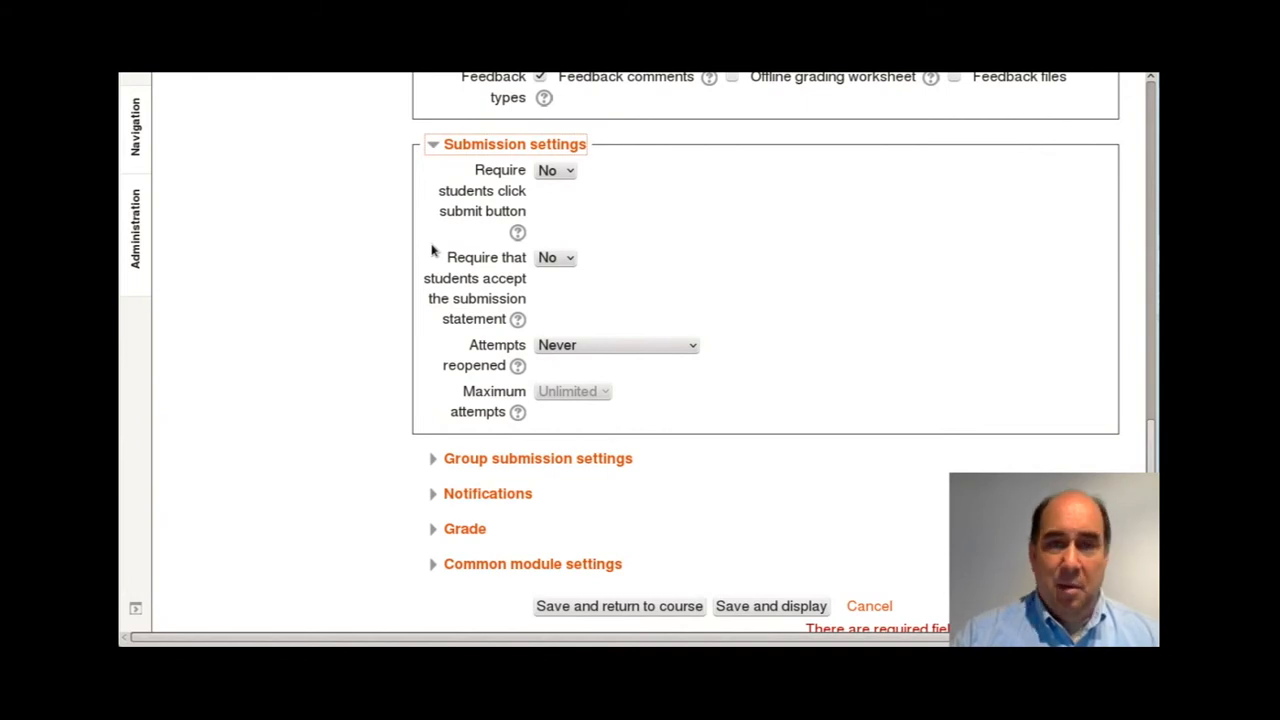
{"action": "scroll", "coordinate": [430, 252], "scroll_direction": "down", "scroll_amount": 3}
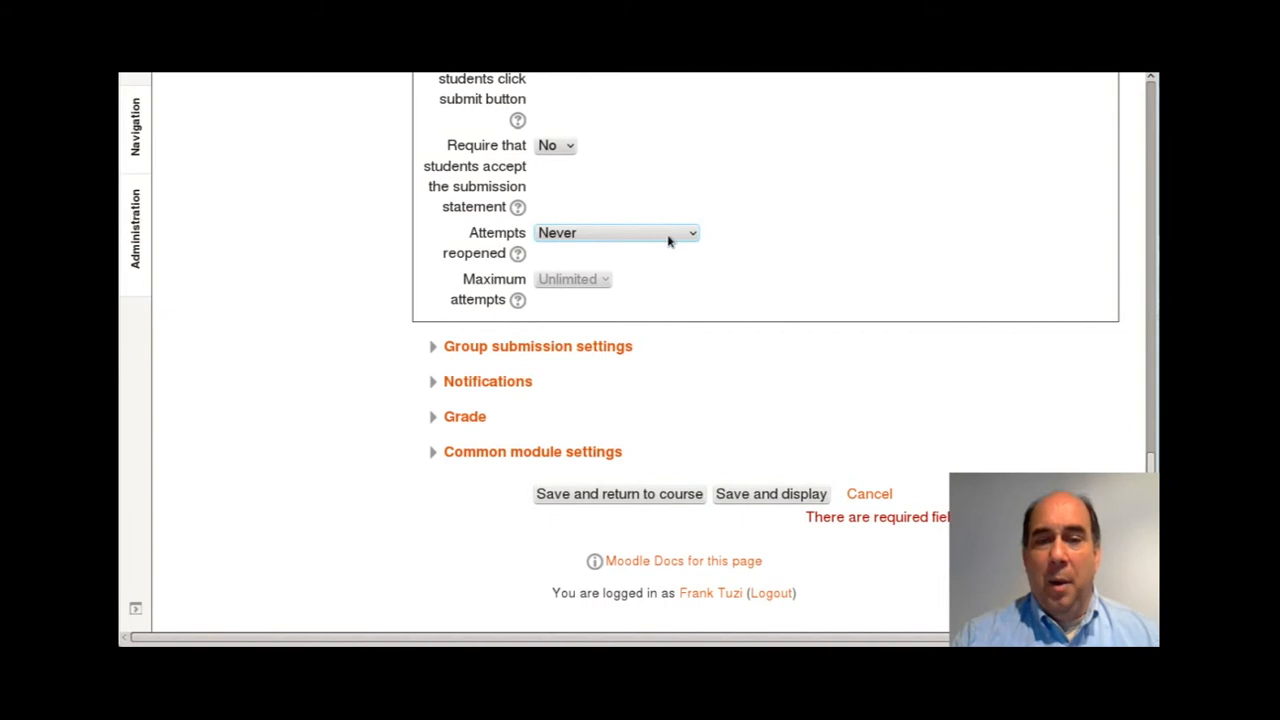
{"action": "scroll", "coordinate": [671, 243], "scroll_direction": "down", "scroll_amount": 2}
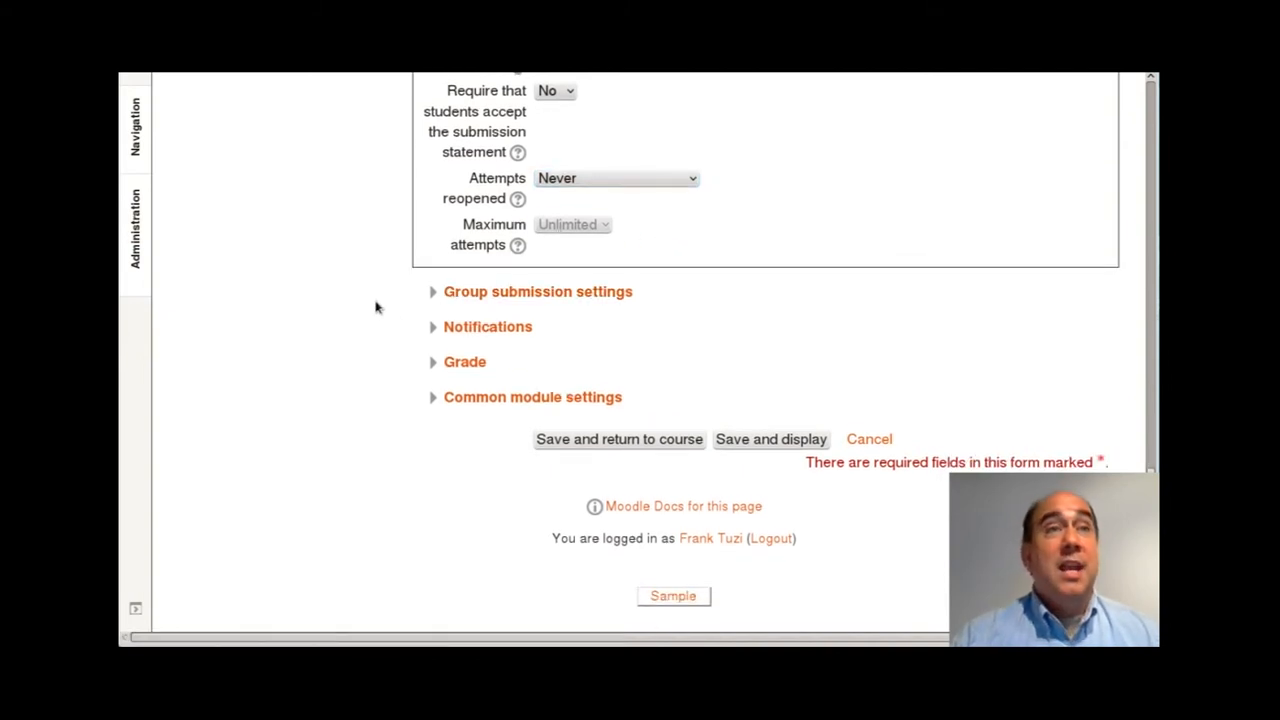
Step: Expand the Grade and Common module settings sections and look over the available grading methods without changing the selection
{"action": "left_click", "coordinate": [430, 364]}
{"action": "scroll", "coordinate": [366, 369], "scroll_direction": "down", "scroll_amount": 3}
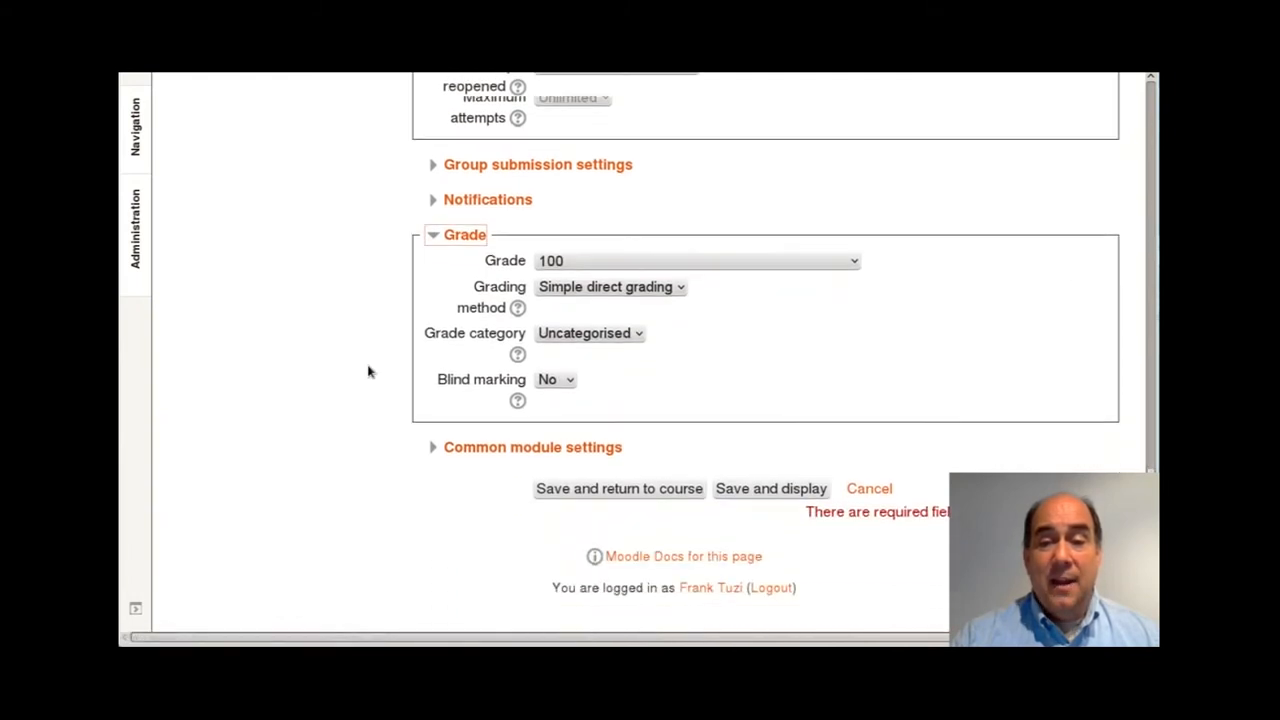
{"action": "left_click", "coordinate": [678, 248]}
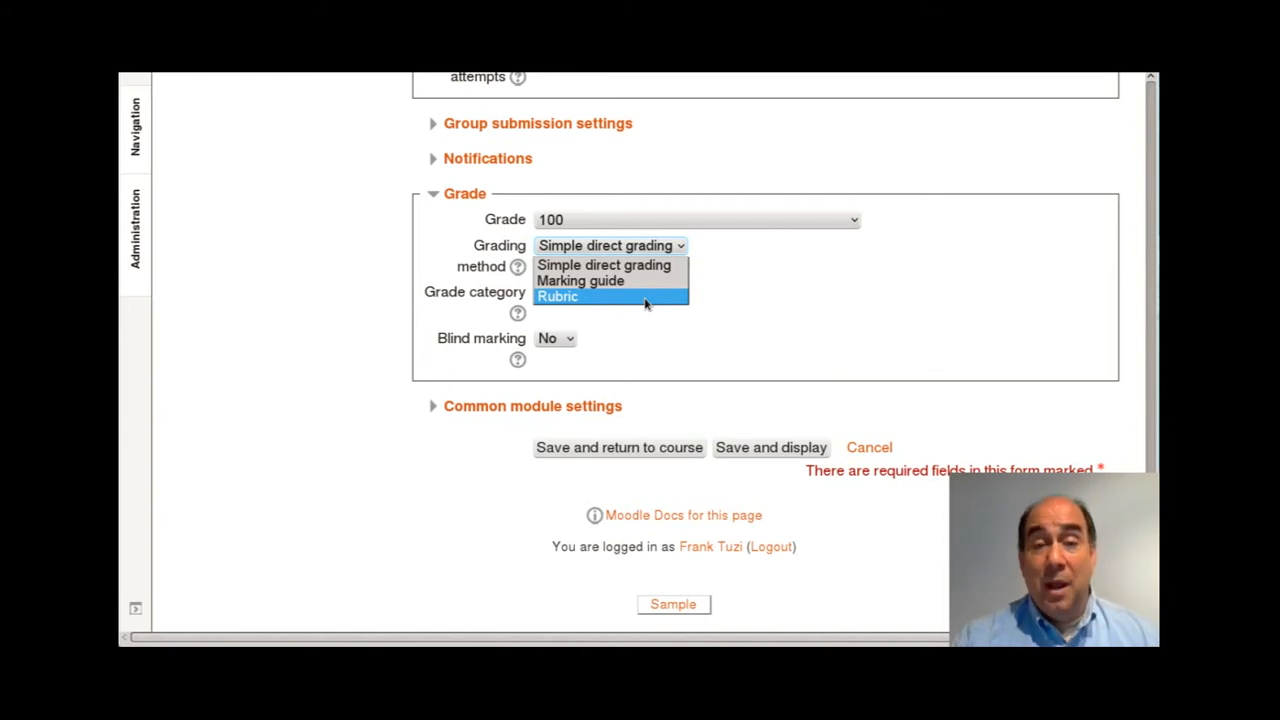
{"action": "left_click", "coordinate": [752, 312]}
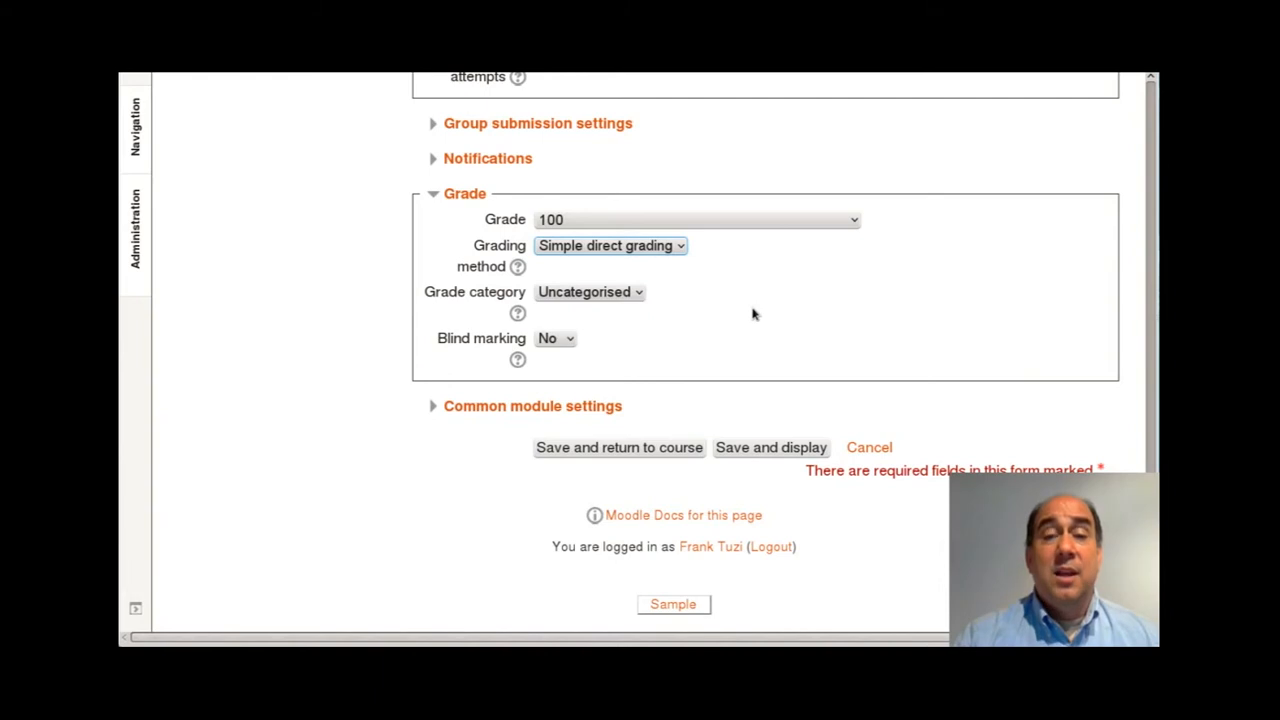
{"action": "left_click", "coordinate": [445, 408]}
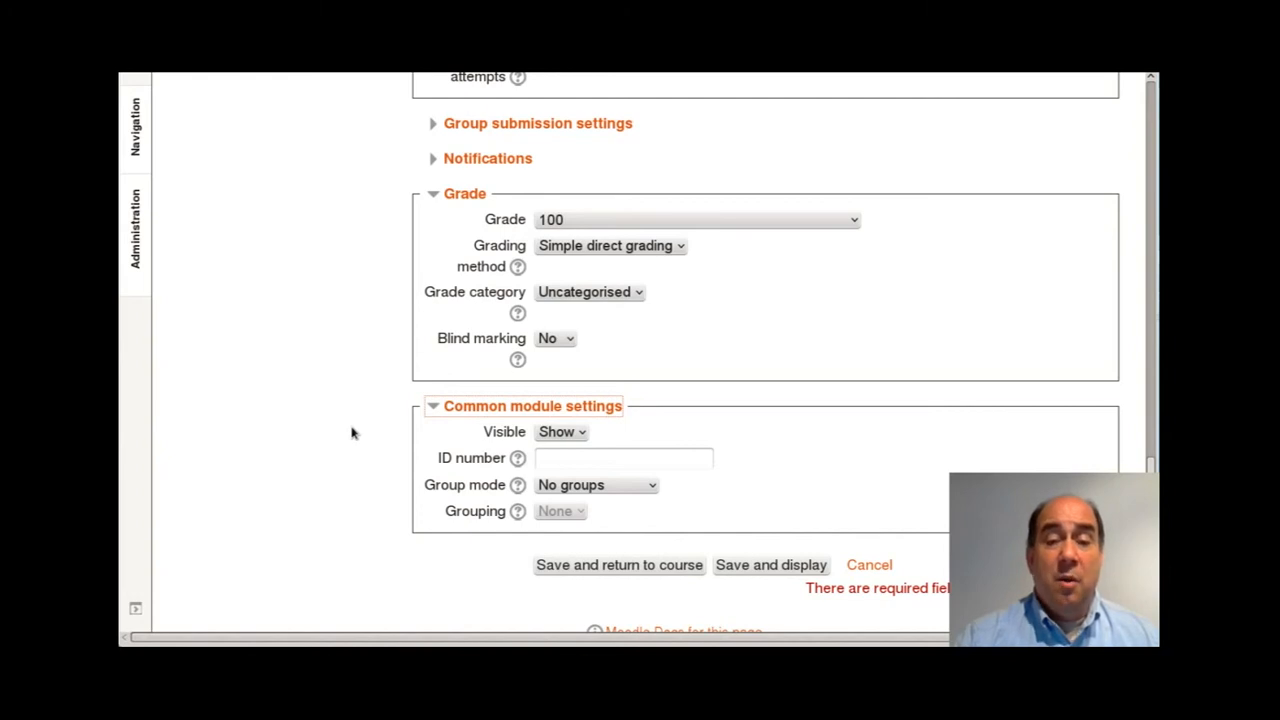
Step: Review the whole assignment form from the name and description down, and save and display the assignment
{"action": "scroll", "coordinate": [352, 432], "scroll_direction": "up", "scroll_amount": 7}
{"action": "scroll", "coordinate": [352, 432], "scroll_direction": "up", "scroll_amount": 7}
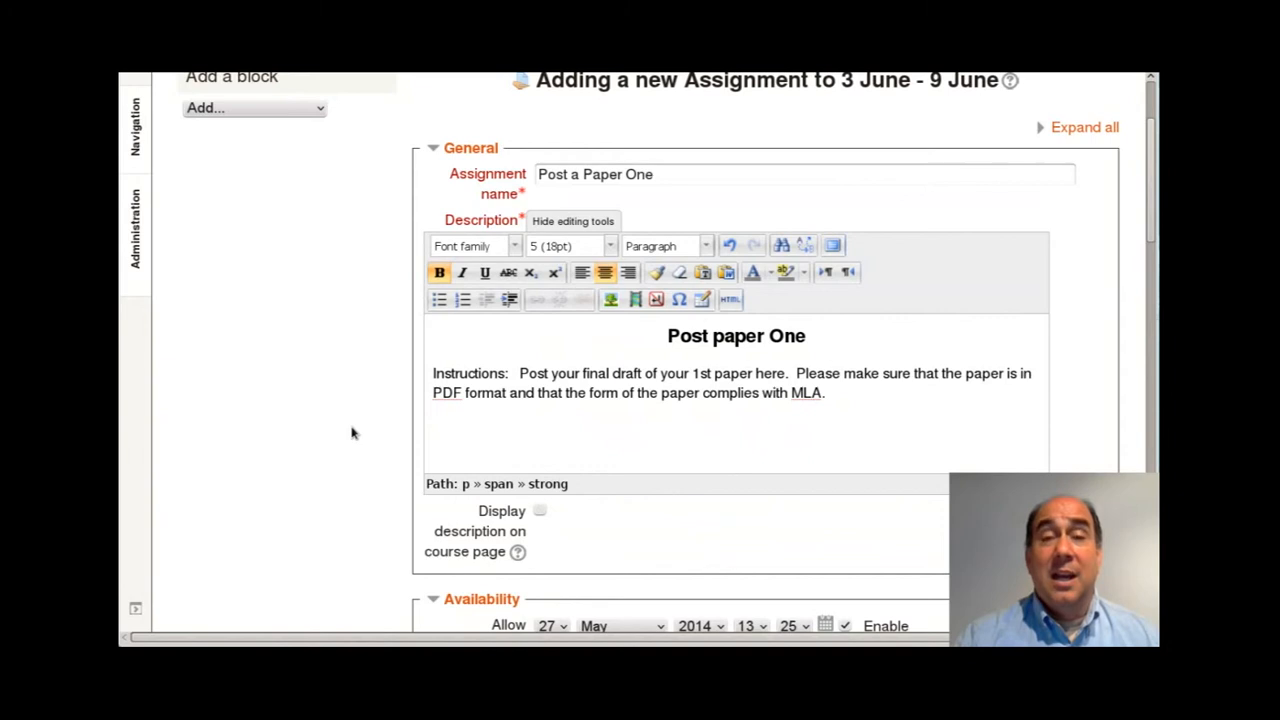
{"action": "scroll", "coordinate": [352, 432], "scroll_direction": "down", "scroll_amount": 5}
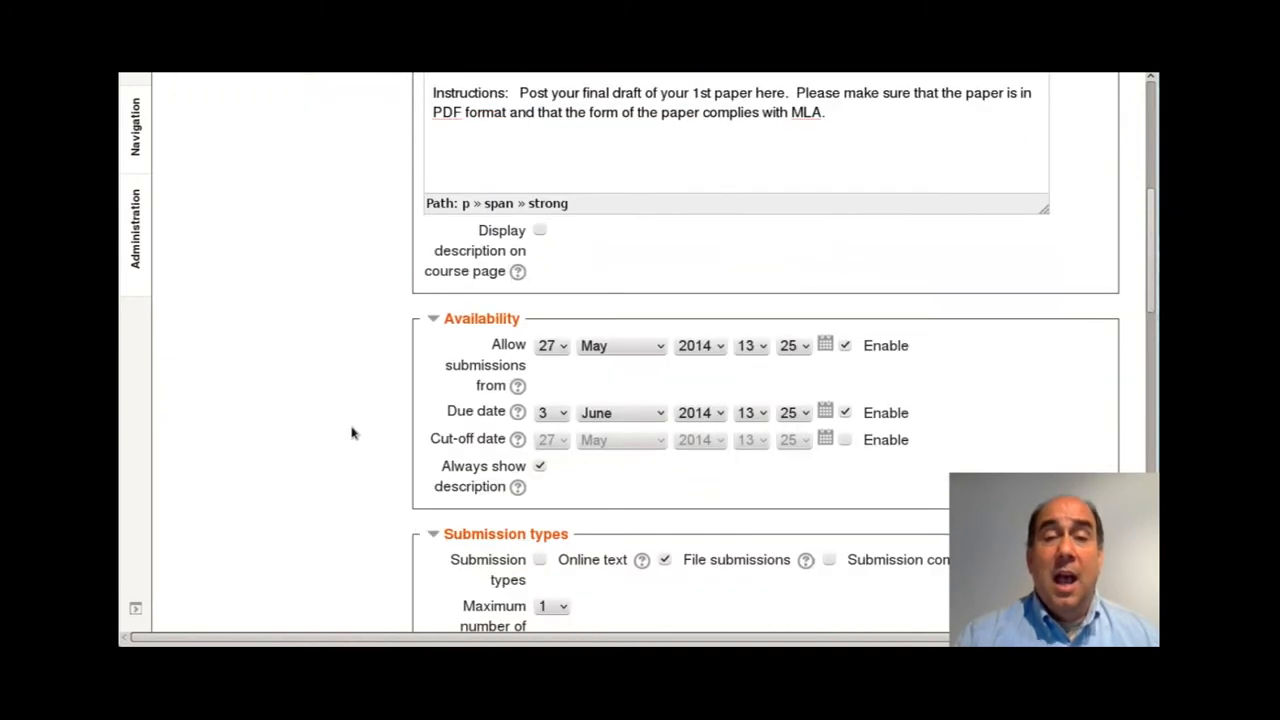
{"action": "scroll", "coordinate": [352, 432], "scroll_direction": "down", "scroll_amount": 6}
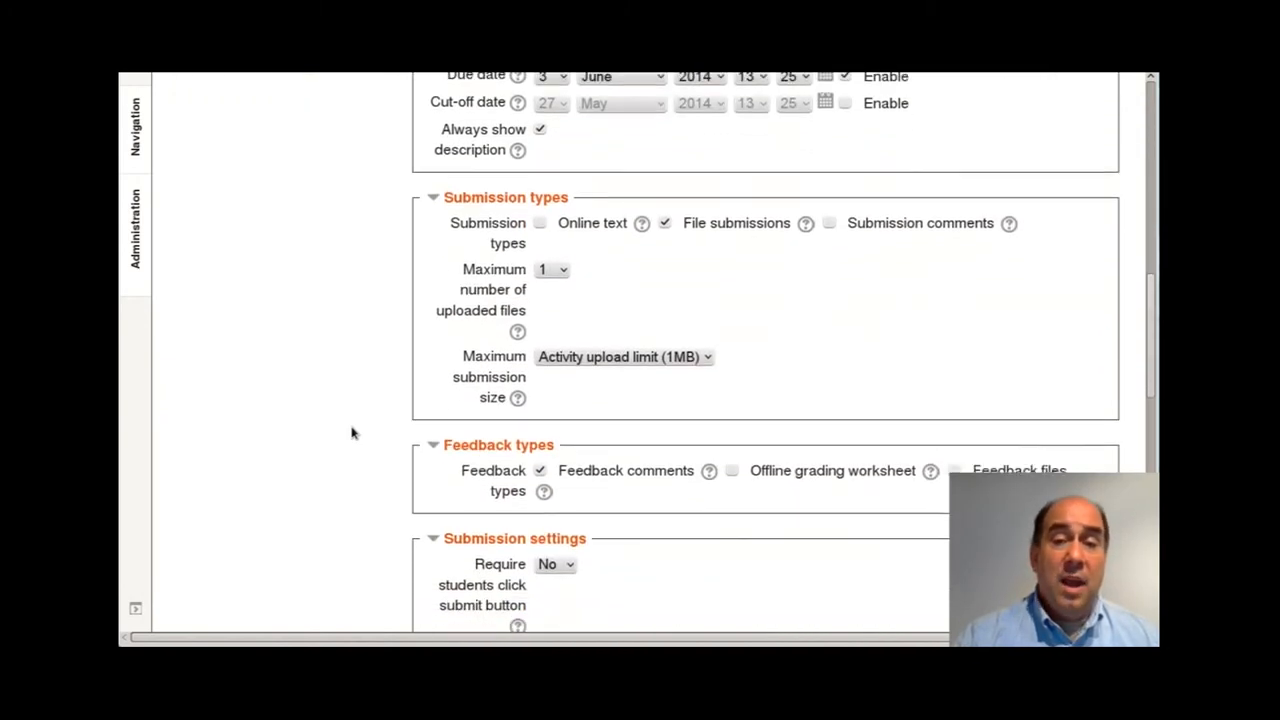
{"action": "scroll", "coordinate": [352, 432], "scroll_direction": "down", "scroll_amount": 3}
{"action": "scroll", "coordinate": [352, 432], "scroll_direction": "down", "scroll_amount": 9}
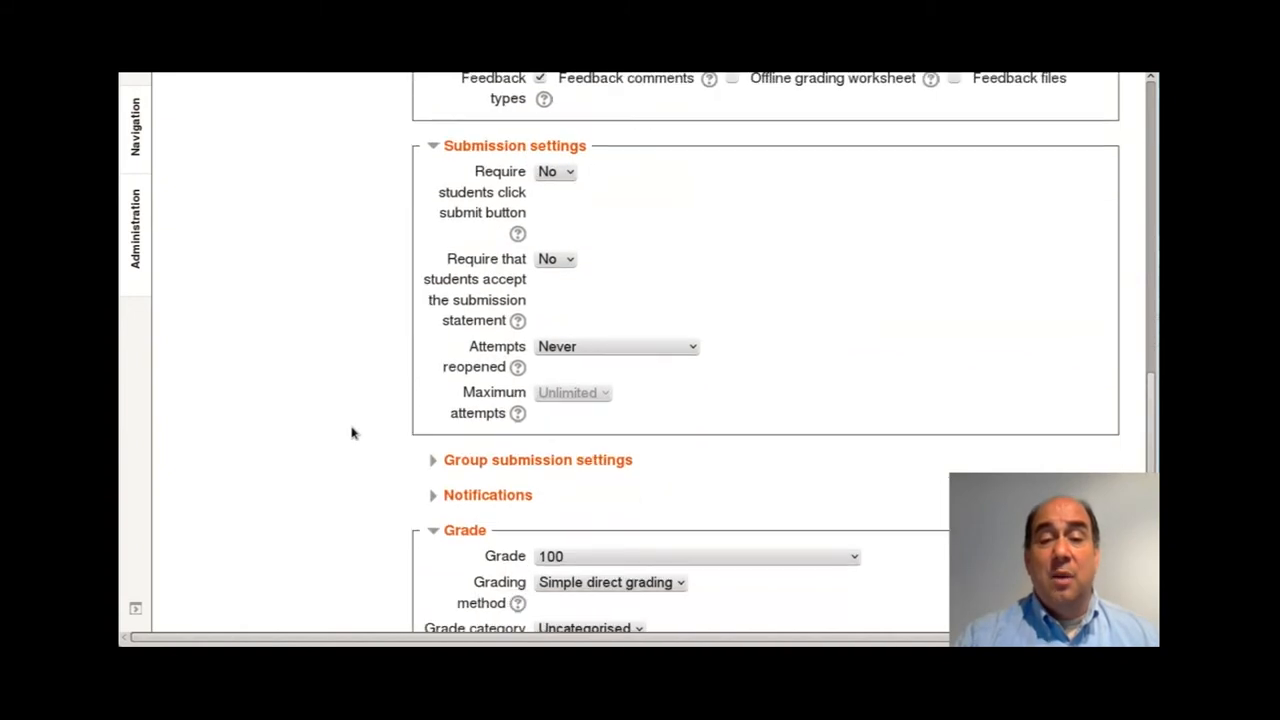
{"action": "scroll", "coordinate": [352, 432], "scroll_direction": "down", "scroll_amount": 3}
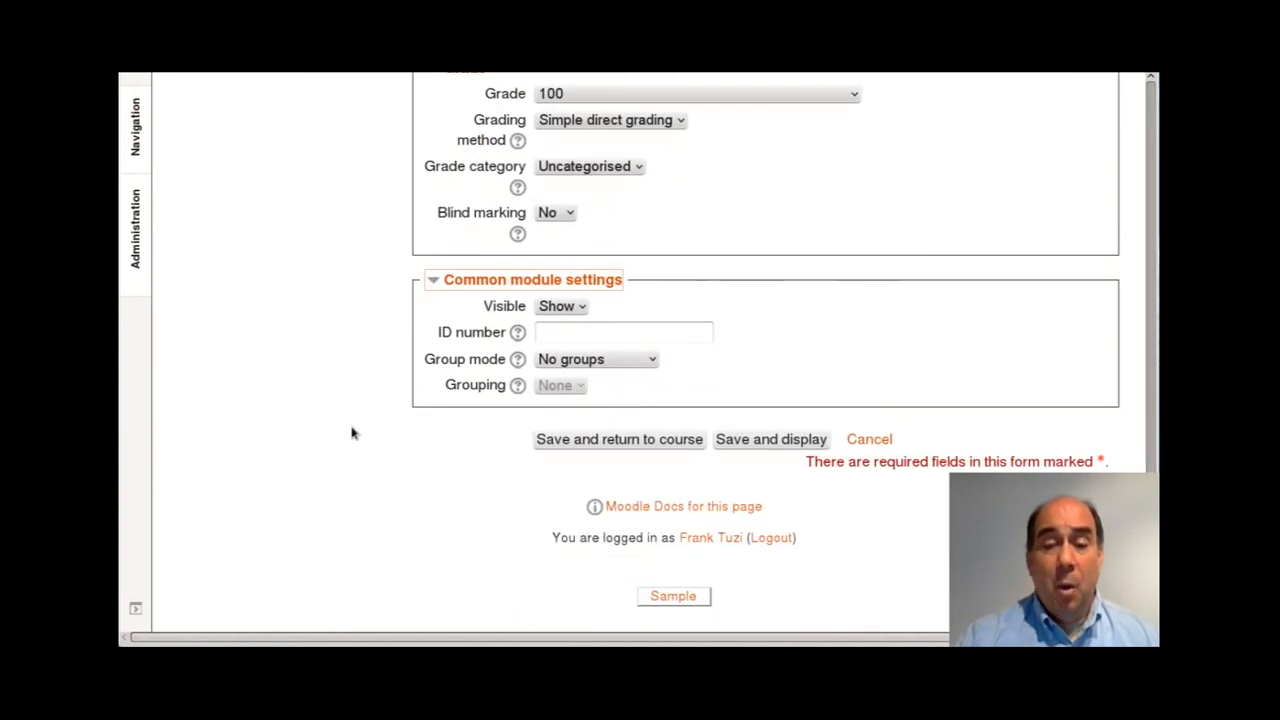
{"action": "left_click", "coordinate": [728, 443]}
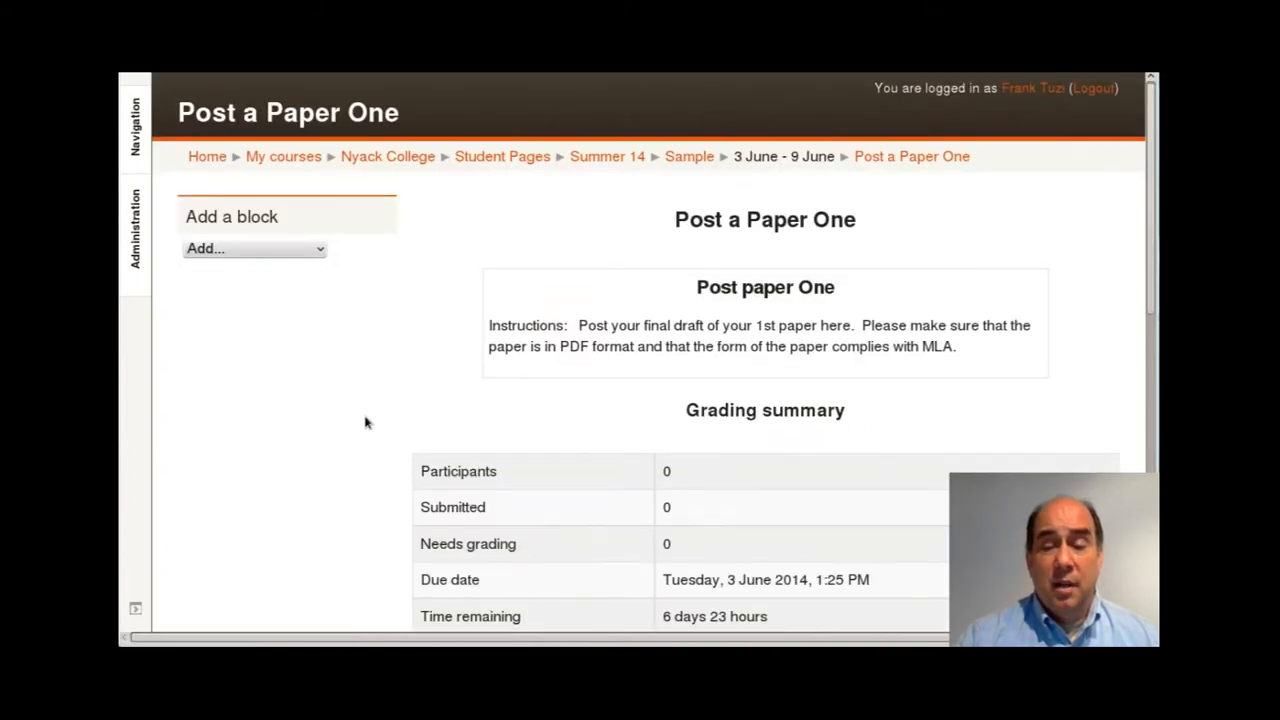
Step: Examine the Post a Paper One page, including its instructions, grading summary, submission status and option for adding a submission
{"action": "scroll", "coordinate": [365, 423], "scroll_direction": "down", "scroll_amount": 2}
{"action": "scroll", "coordinate": [365, 423], "scroll_direction": "down", "scroll_amount": 1}
{"action": "scroll", "coordinate": [365, 423], "scroll_direction": "up", "scroll_amount": 2}
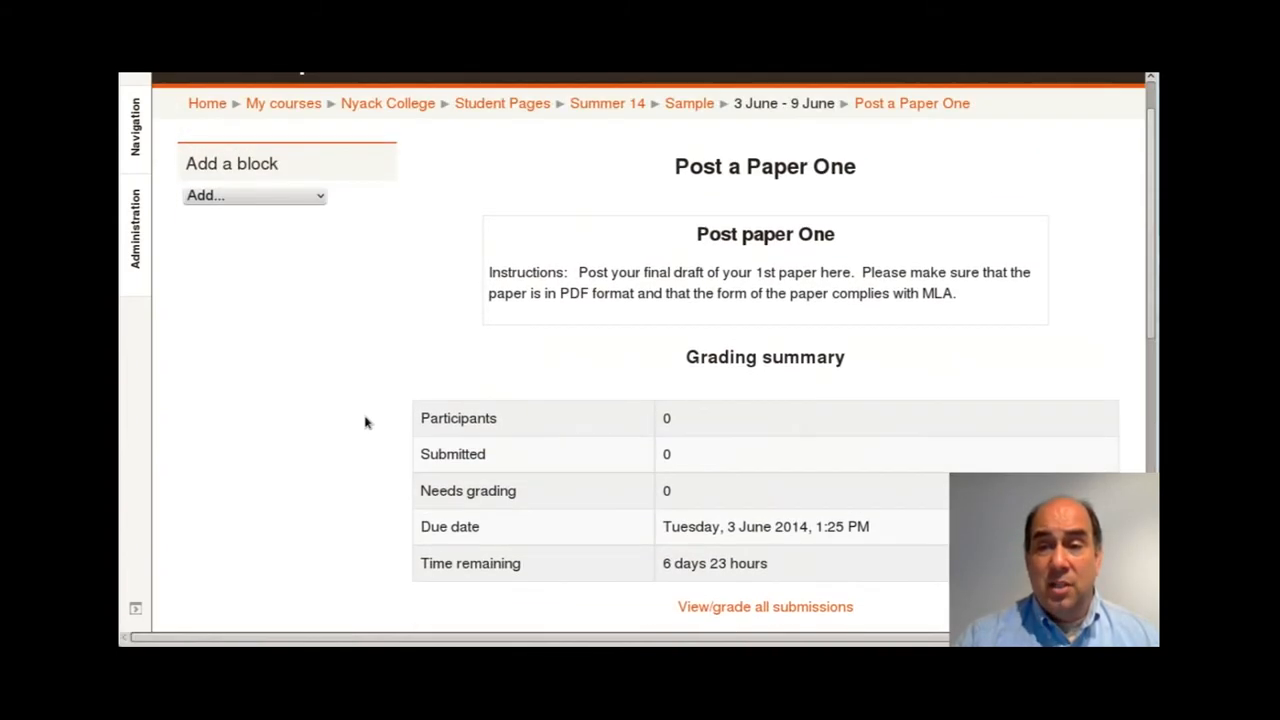
{"action": "scroll", "coordinate": [686, 369], "scroll_direction": "down", "scroll_amount": 3}
{"action": "scroll", "coordinate": [686, 369], "scroll_direction": "down", "scroll_amount": 1}
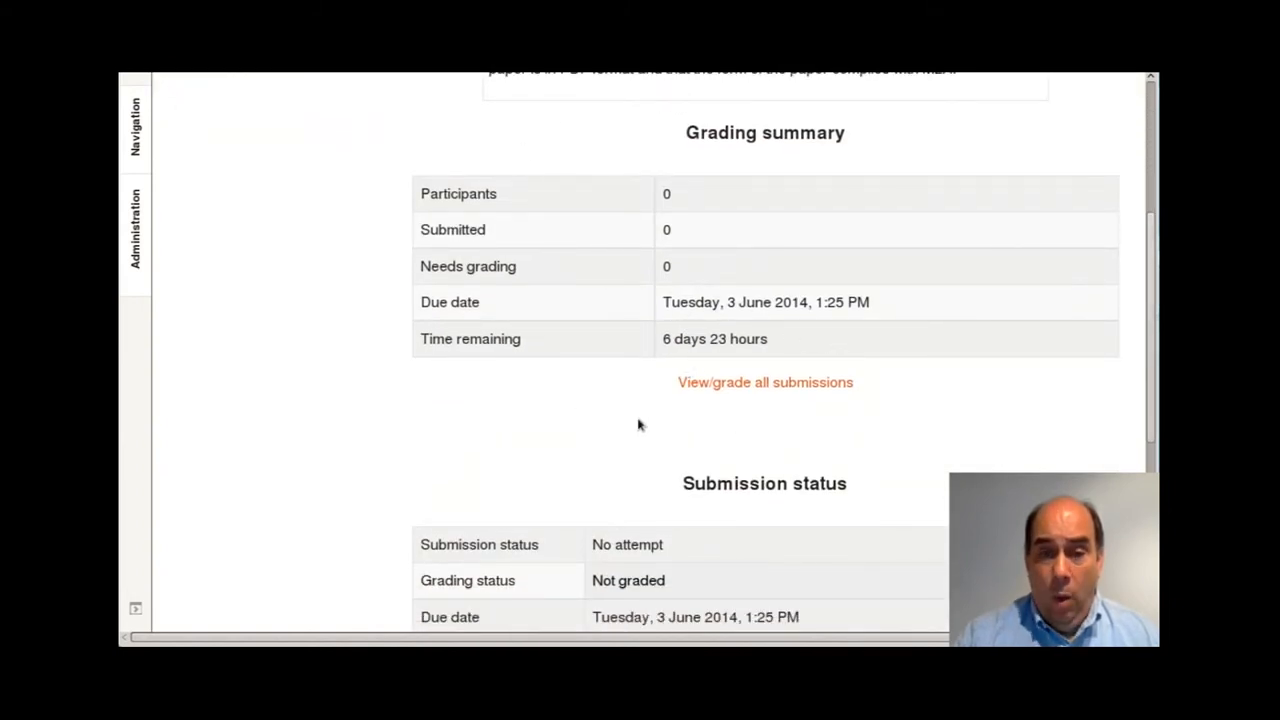
{"action": "scroll", "coordinate": [590, 402], "scroll_direction": "down", "scroll_amount": 1}
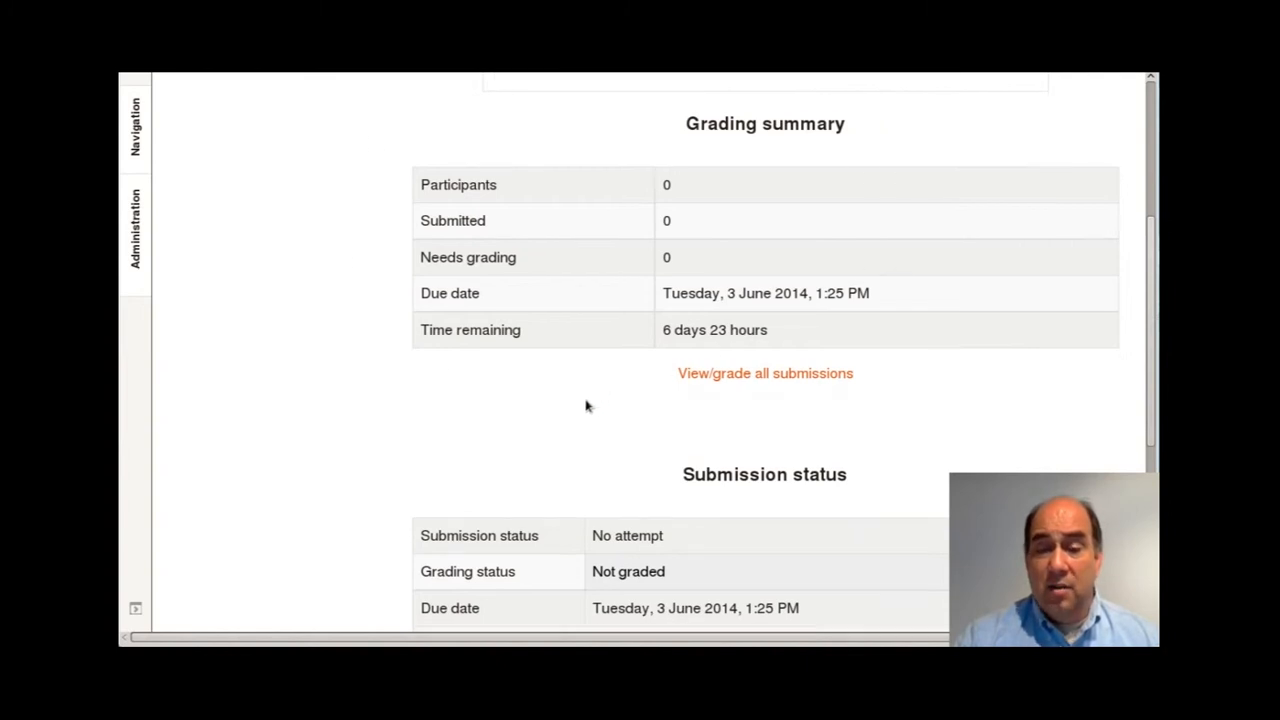
{"action": "scroll", "coordinate": [587, 405], "scroll_direction": "down", "scroll_amount": 2}
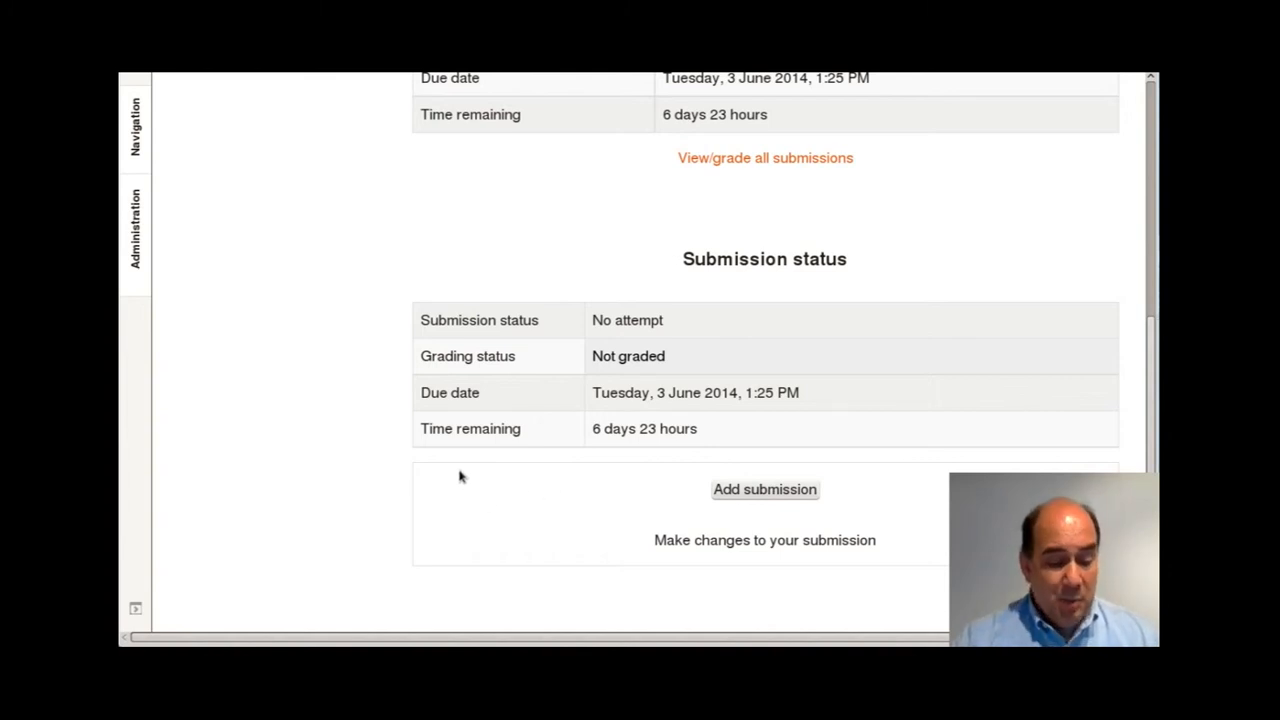
{"action": "left_click_drag", "start_coordinate": [459, 468], "coordinate": [621, 479]}
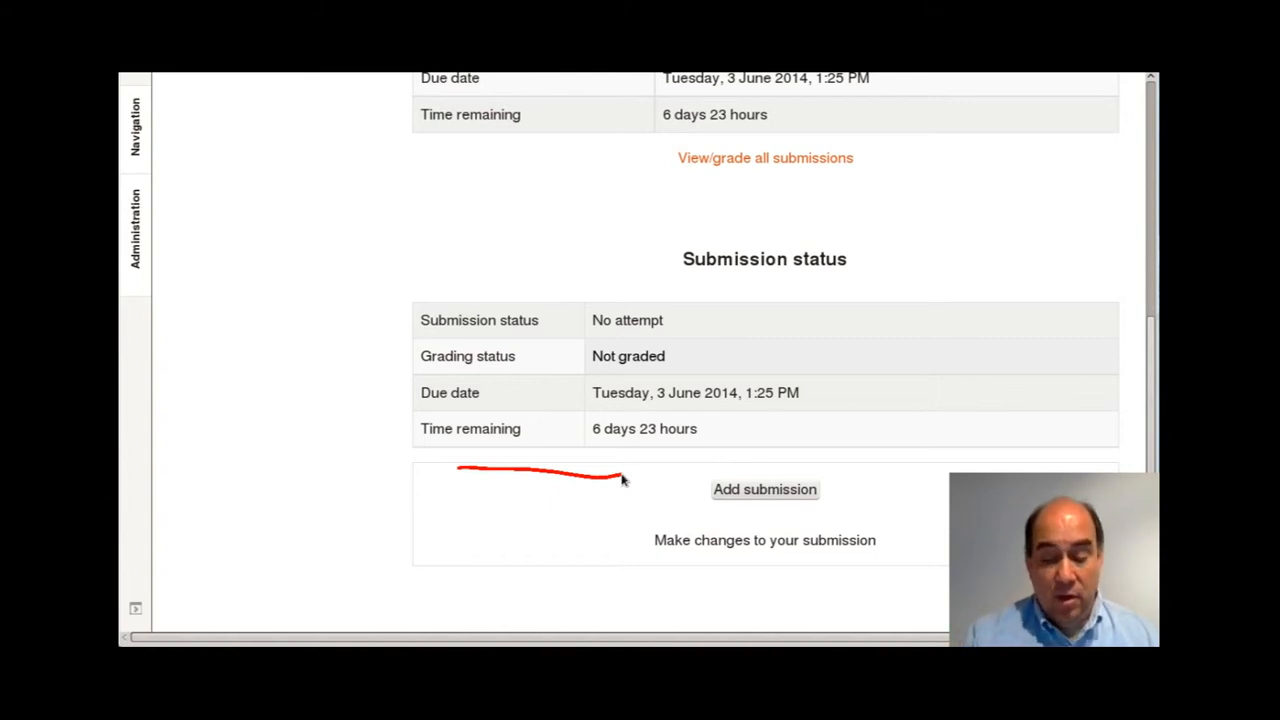
{"action": "scroll", "coordinate": [622, 480], "scroll_direction": "up", "scroll_amount": 3}
{"action": "scroll", "coordinate": [622, 480], "scroll_direction": "down", "scroll_amount": 3}
{"action": "scroll", "coordinate": [622, 480], "scroll_direction": "up", "scroll_amount": 5}
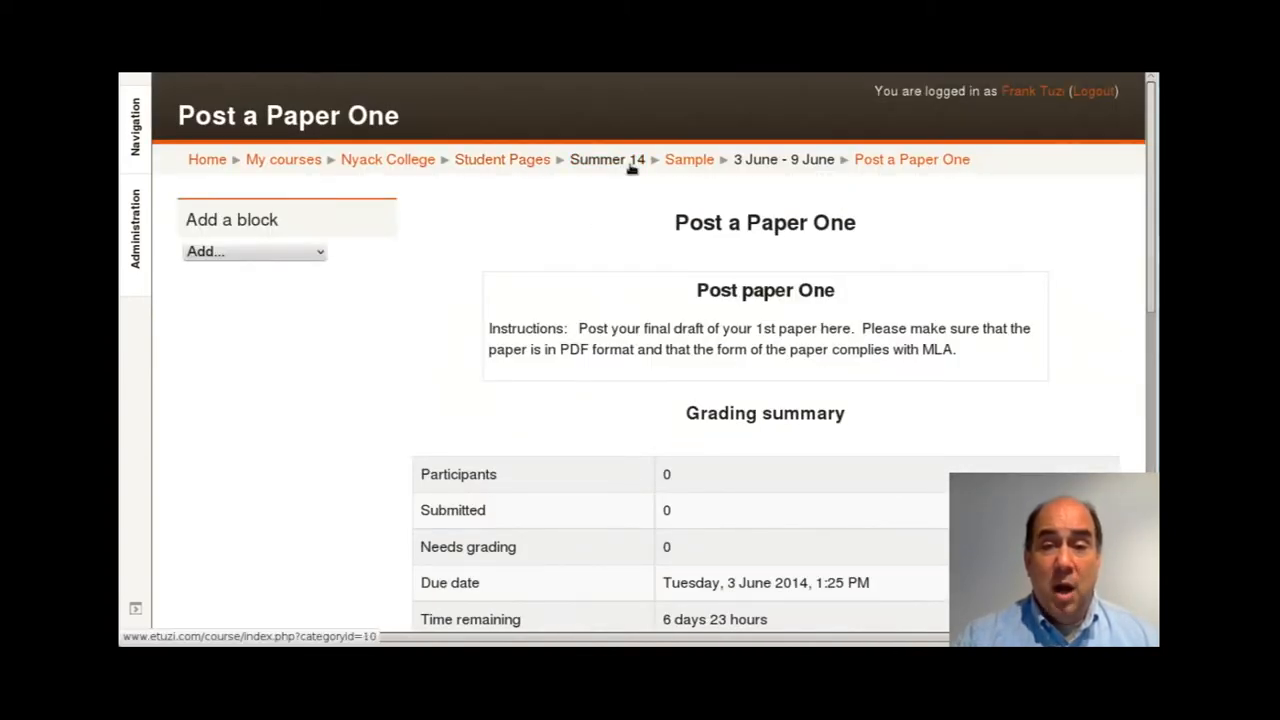
Step: Return to the Sample course and start adding a Forum activity to the 3 June - 9 June section
{"action": "left_click", "coordinate": [689, 163]}
{"action": "scroll", "coordinate": [708, 402], "scroll_direction": "down", "scroll_amount": 1}
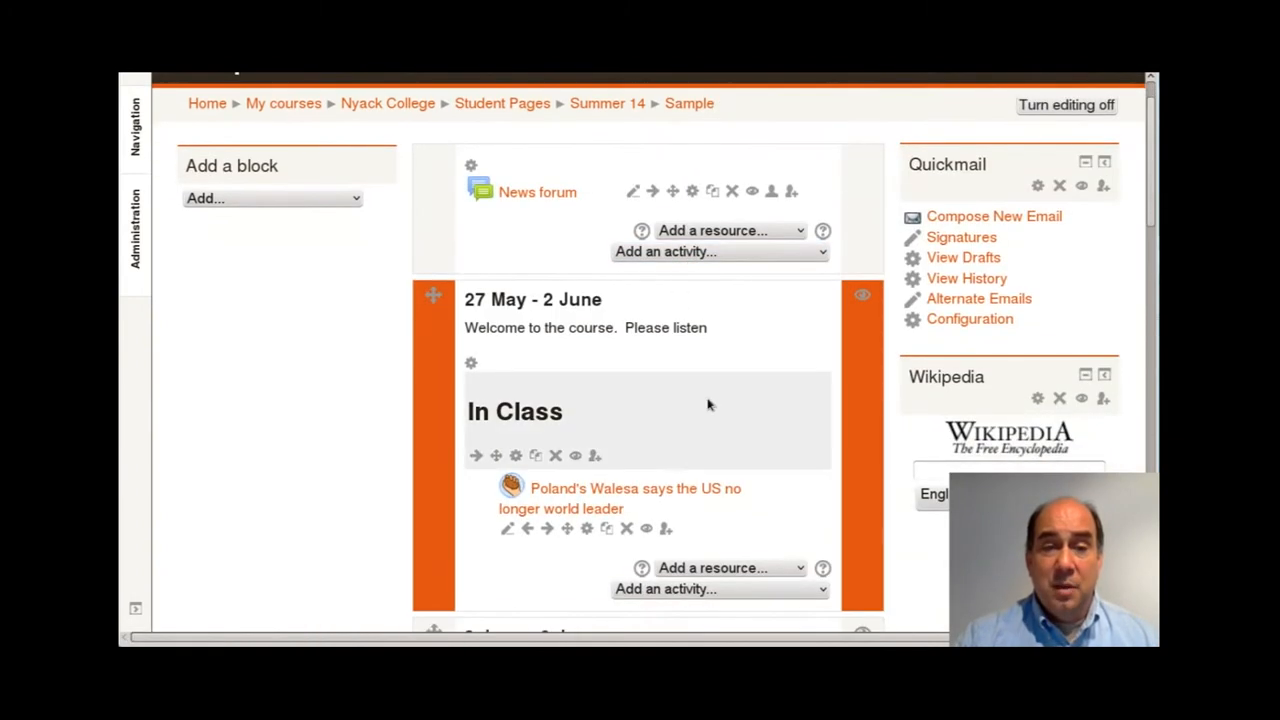
{"action": "scroll", "coordinate": [708, 404], "scroll_direction": "down", "scroll_amount": 3}
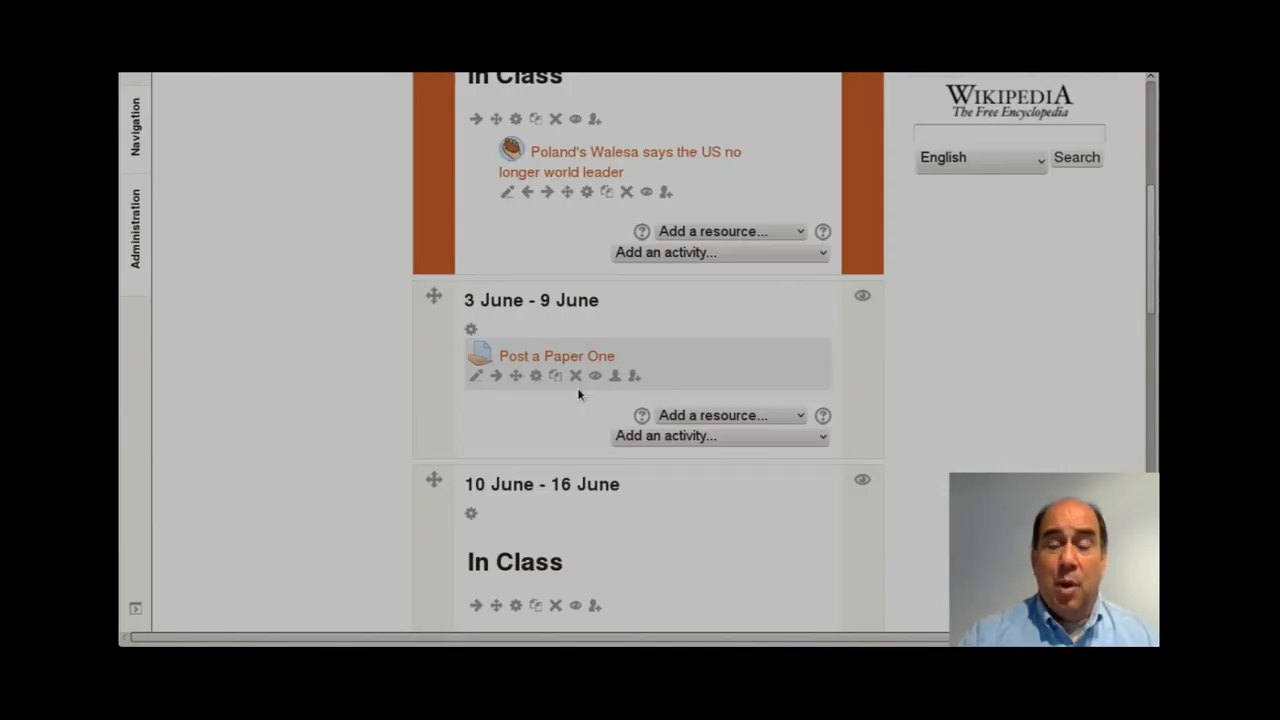
{"action": "scroll", "coordinate": [579, 394], "scroll_direction": "down", "scroll_amount": 3}
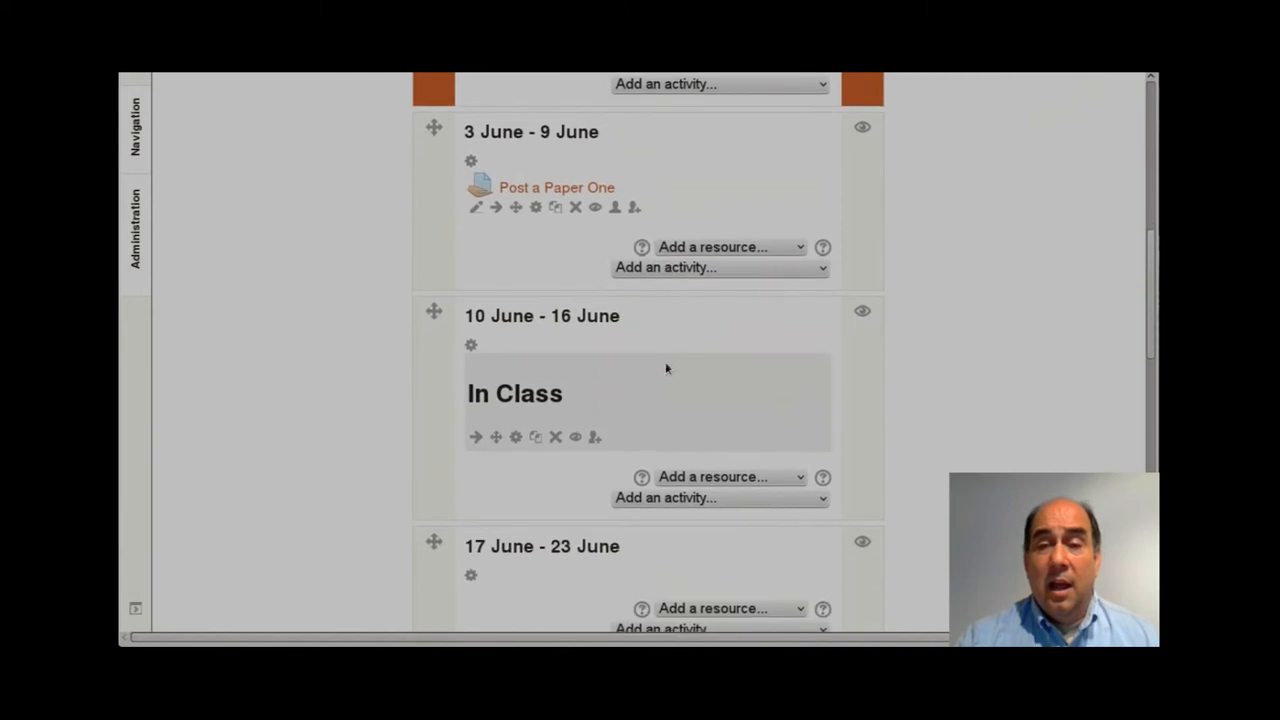
{"action": "left_click", "coordinate": [738, 268]}
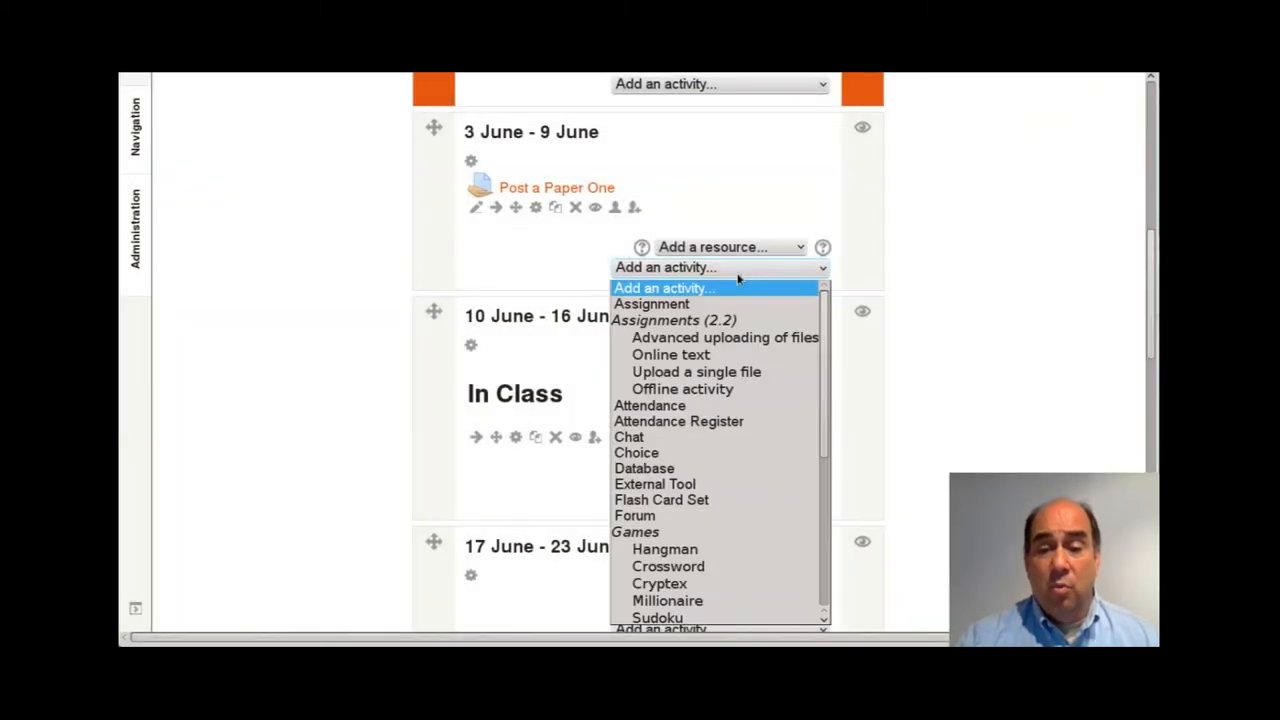
{"action": "scroll", "coordinate": [722, 465], "scroll_direction": "down", "scroll_amount": 1}
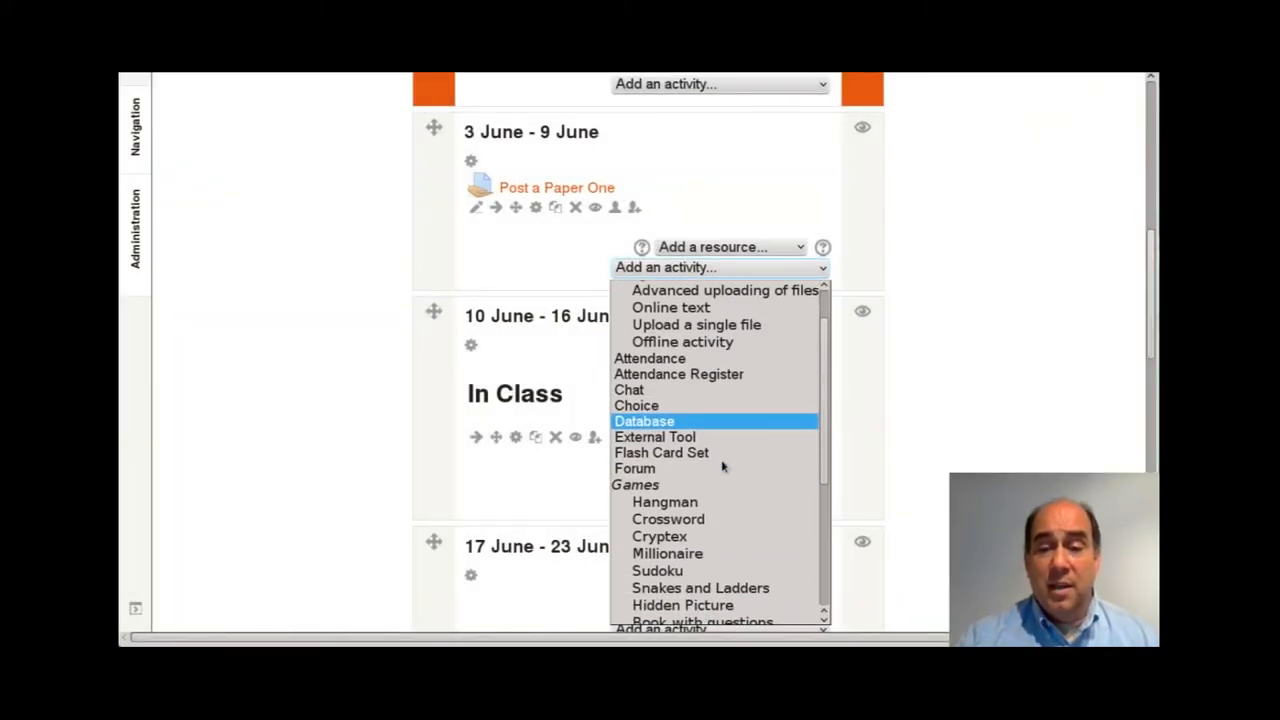
{"action": "left_click", "coordinate": [650, 470]}
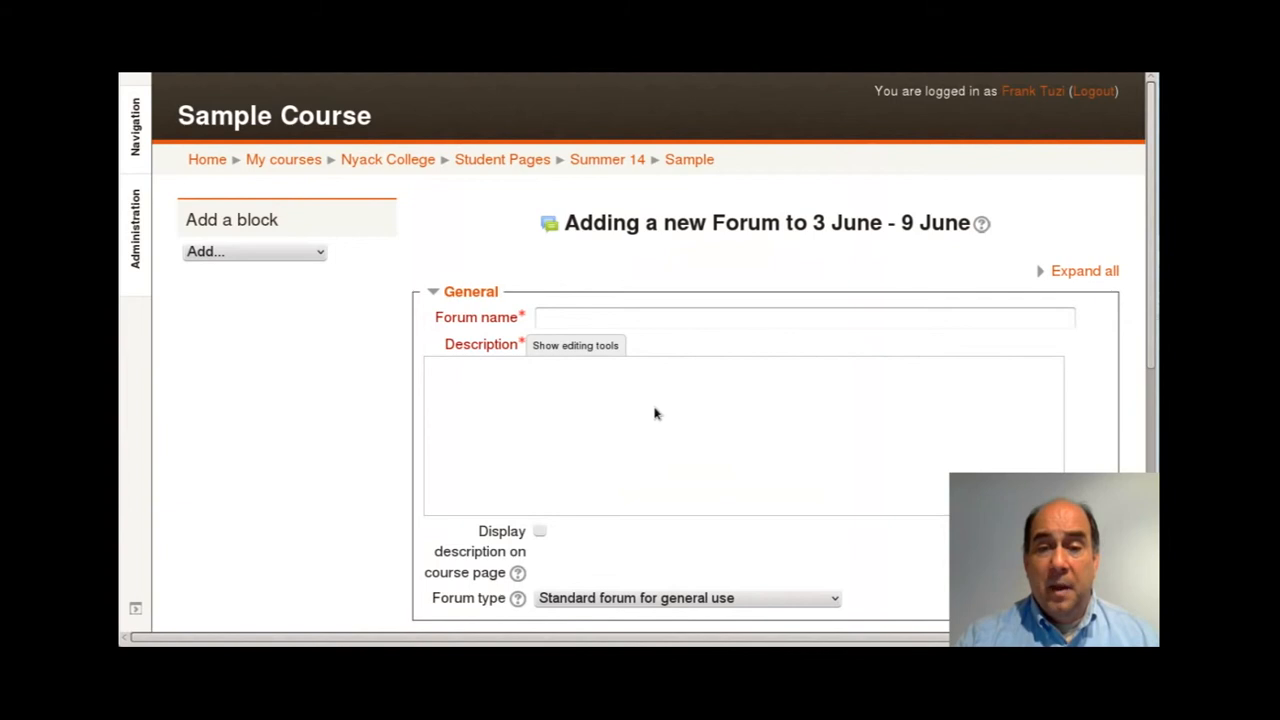
Step: Name the forum "Respond to Ken" and start its description with "After viewing"
{"action": "left_click", "coordinate": [662, 321]}
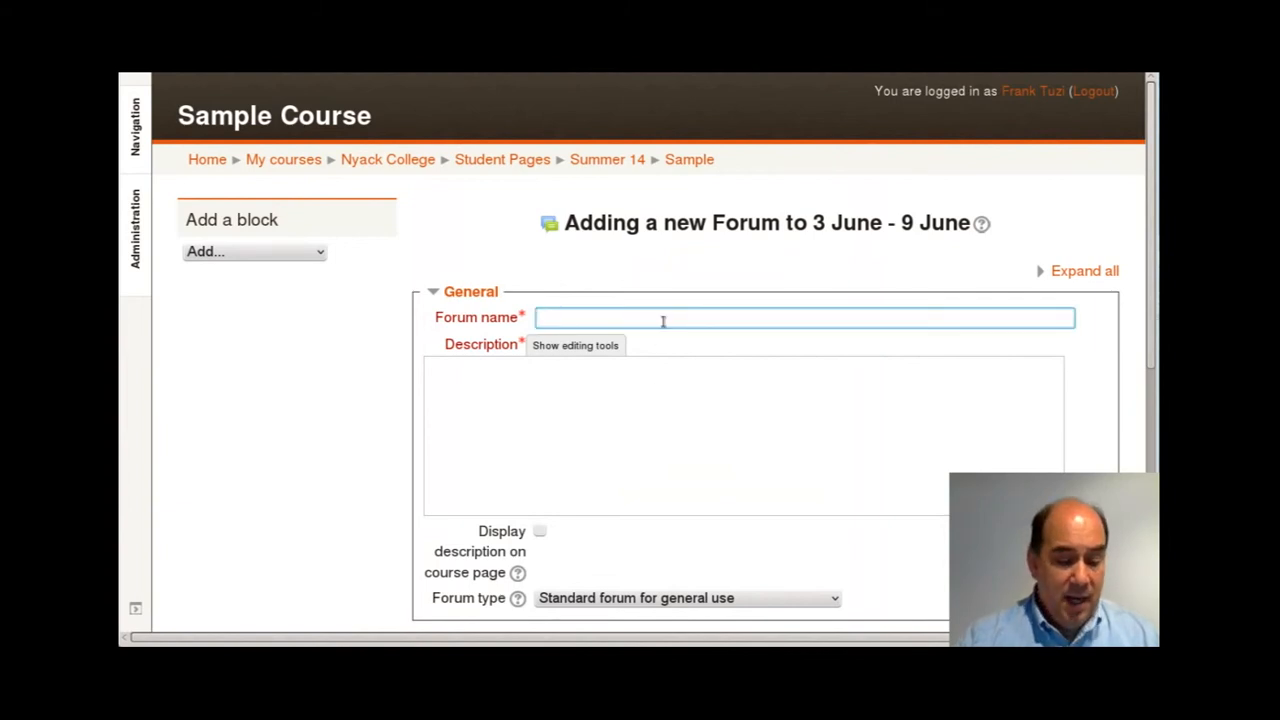
{"action": "type", "text": "Respond to Ken"}
{"action": "left_click", "coordinate": [644, 376]}
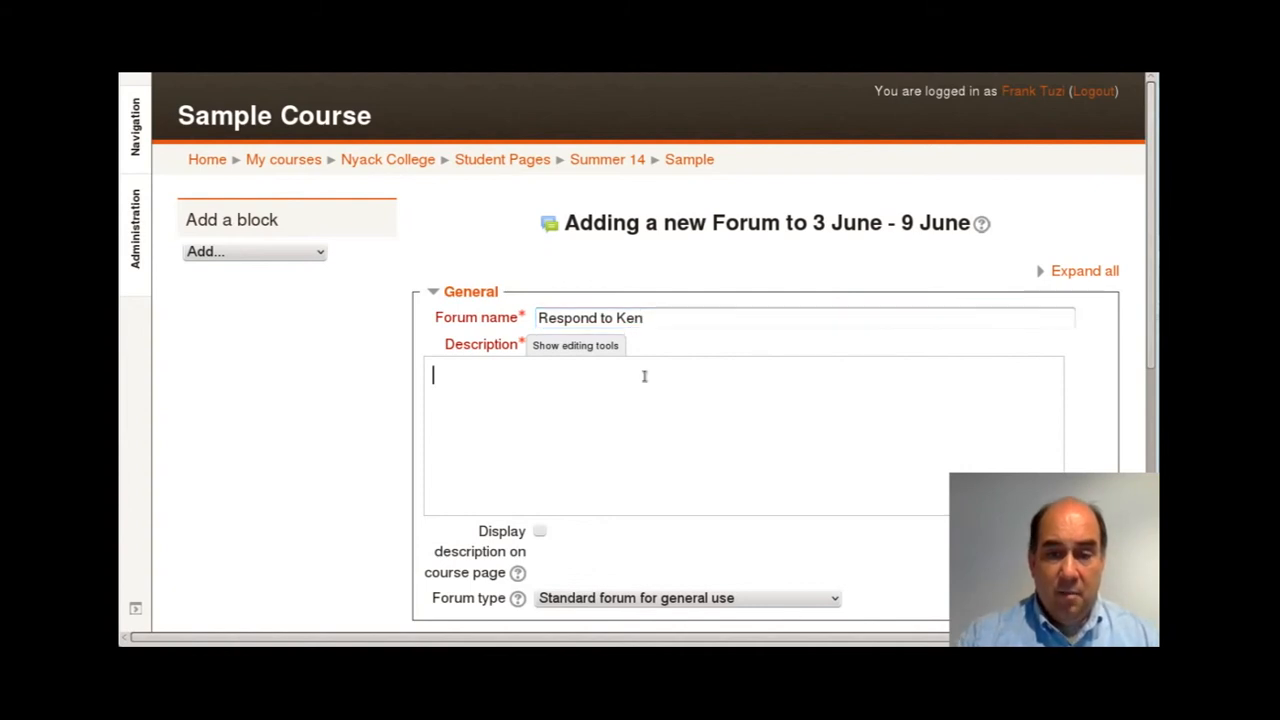
{"action": "type", "text": "Afte"}
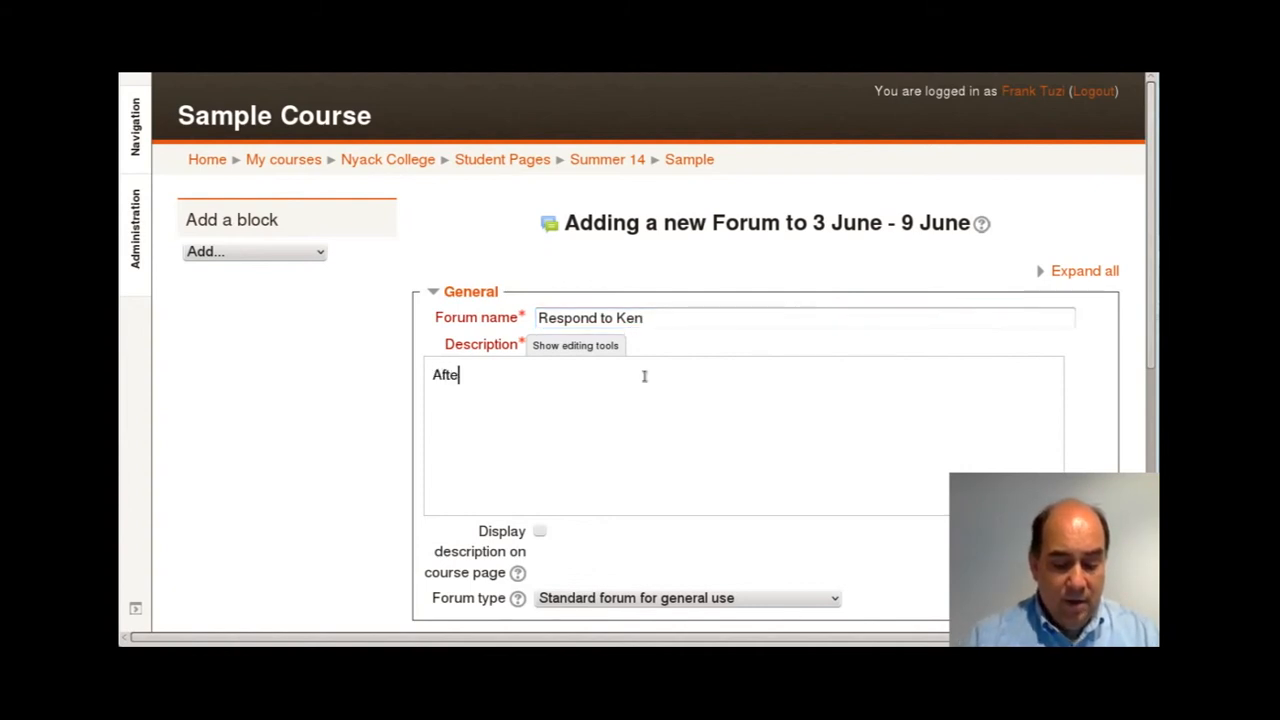
{"action": "type", "text": "r vi"}
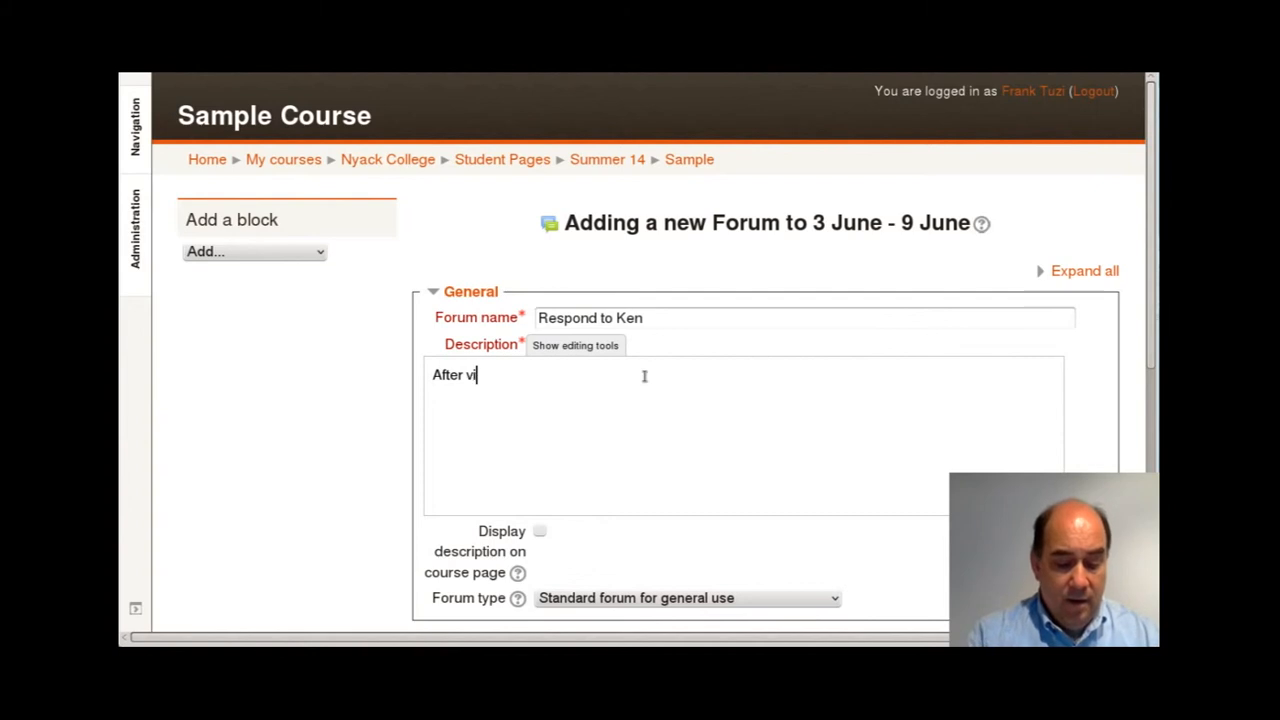
{"action": "type", "text": "ewig the KL"}
{"action": "key", "text": "BackSpace"}
{"action": "key", "text": "BackSpace"}
{"action": "key", "text": "BackSpace"}
{"action": "key", "text": "BackSpace"}
{"action": "key", "text": "BackSpace"}
{"action": "key", "text": "BackSpace"}
{"action": "key", "text": "BackSpace"}
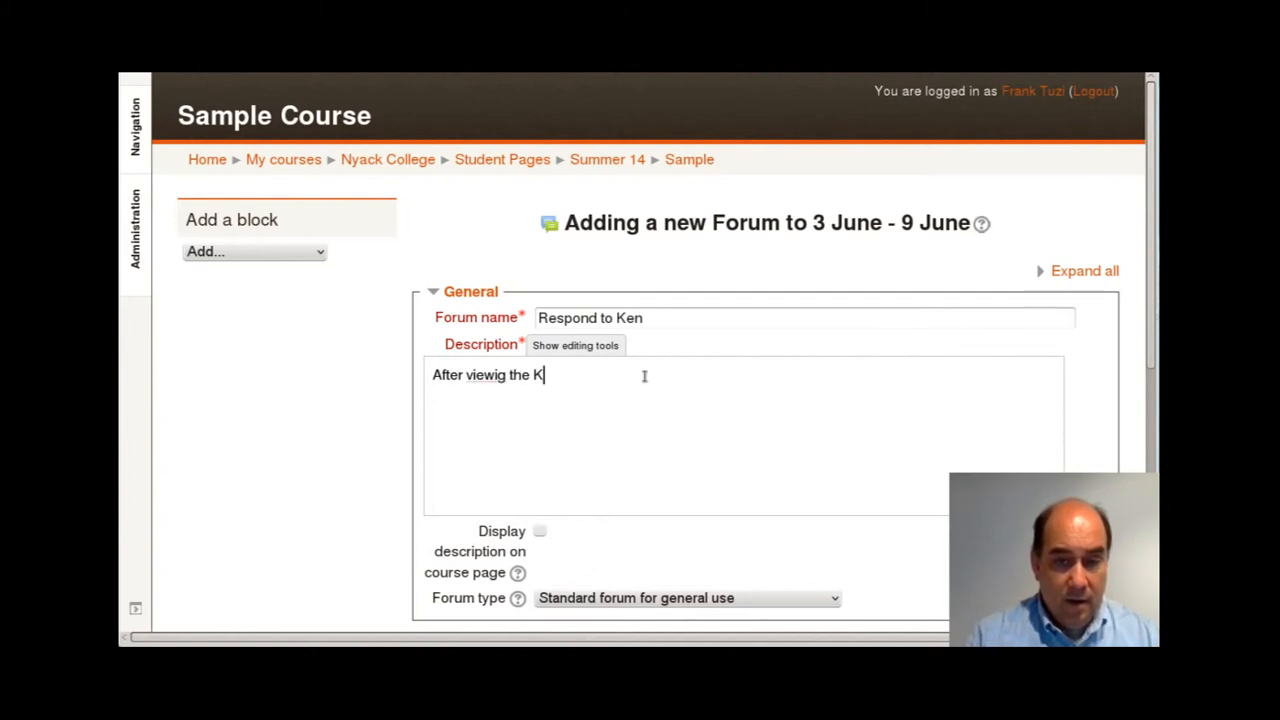
{"action": "key", "text": "BackSpace"}
{"action": "key", "text": "BackSpace"}
{"action": "type", "text": "ing"}
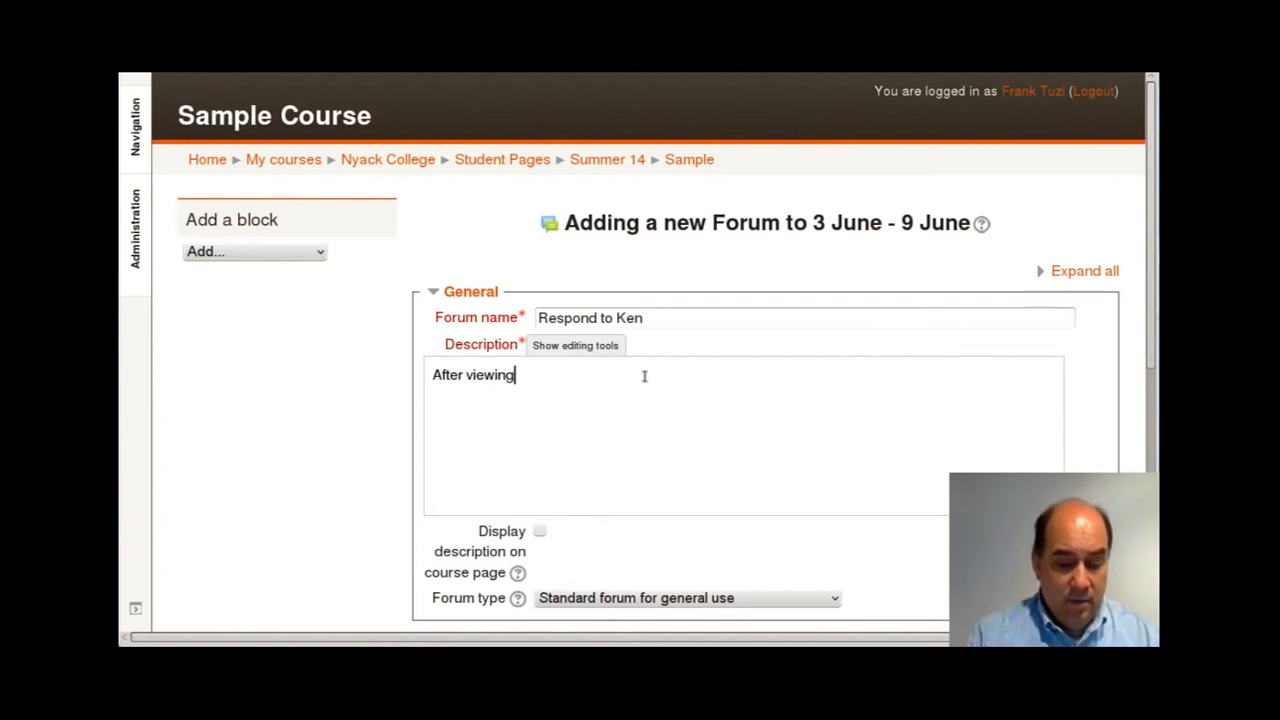
Step: Continue the forum description with "Ken Robinson's", correcting the spelling of the surname
{"action": "type", "text": " Ken Ro"}
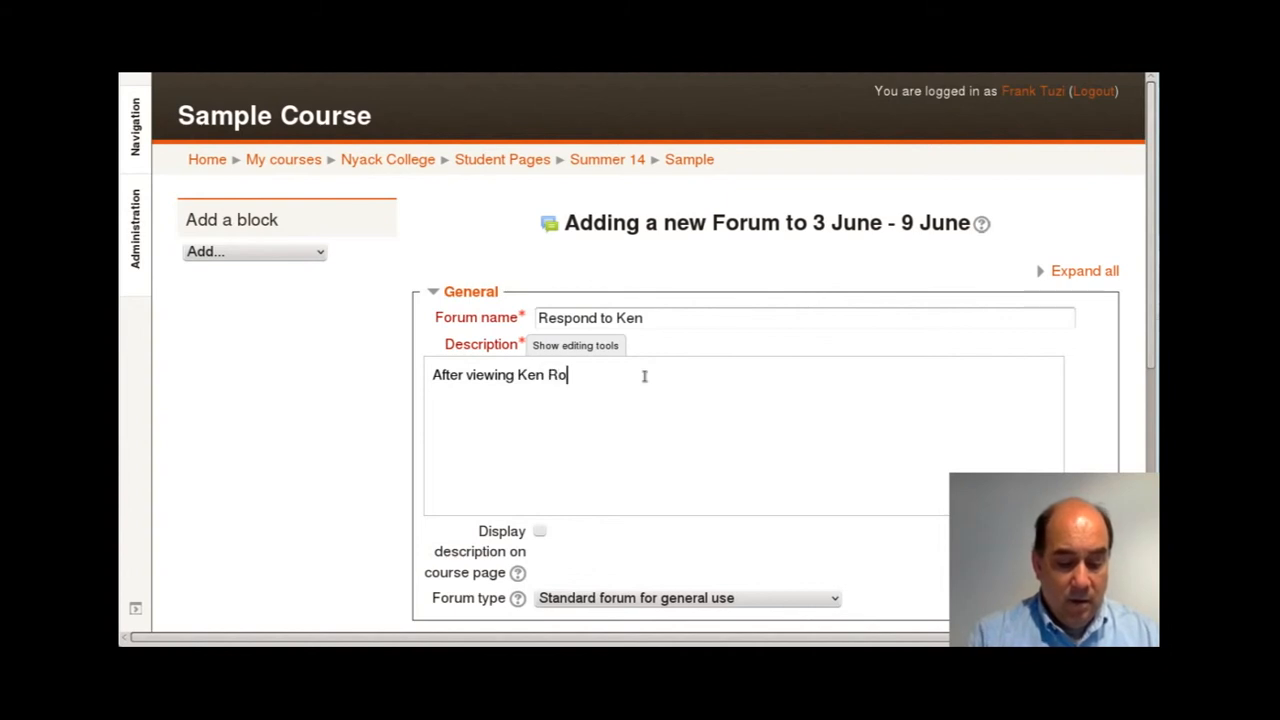
{"action": "type", "text": "binsonm's"}
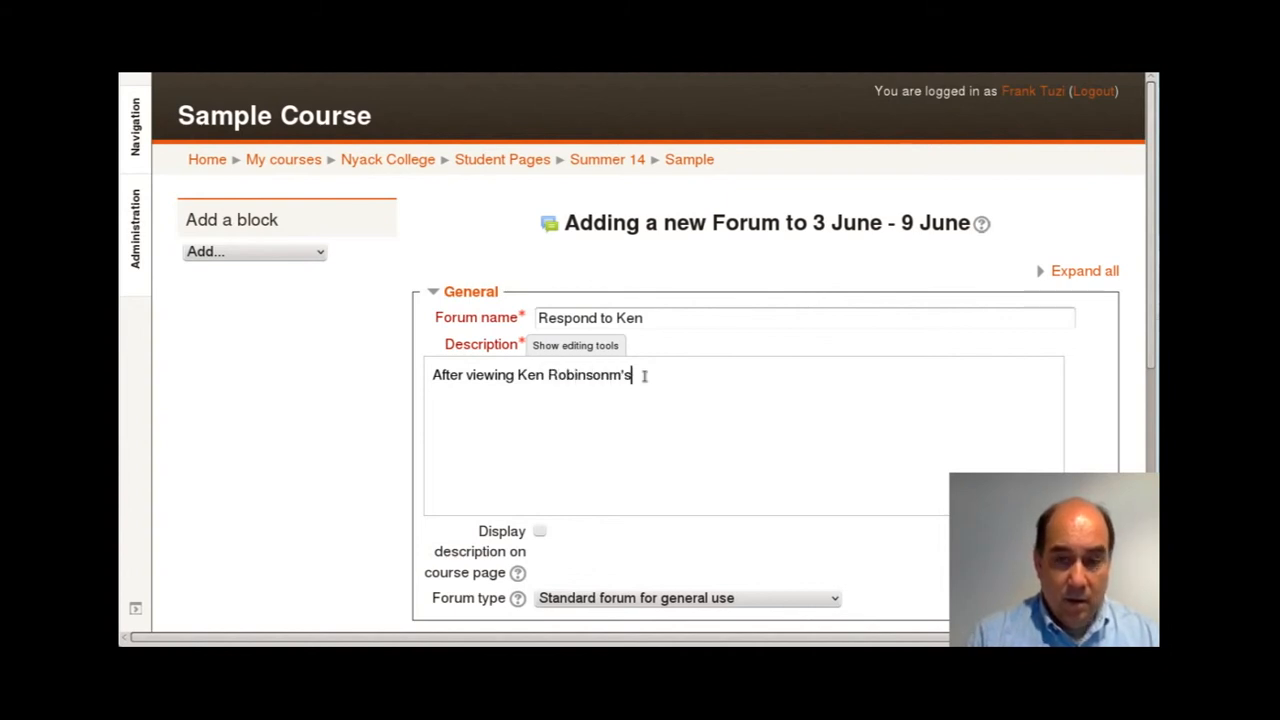
{"action": "key", "text": "Left"}
{"action": "key", "text": "Left"}
{"action": "key", "text": "BackSpace"}
{"action": "key", "text": "BackSpace"}
{"action": "type", "text": "'"}
{"action": "key", "text": "Right"}
{"action": "key", "text": "Right"}
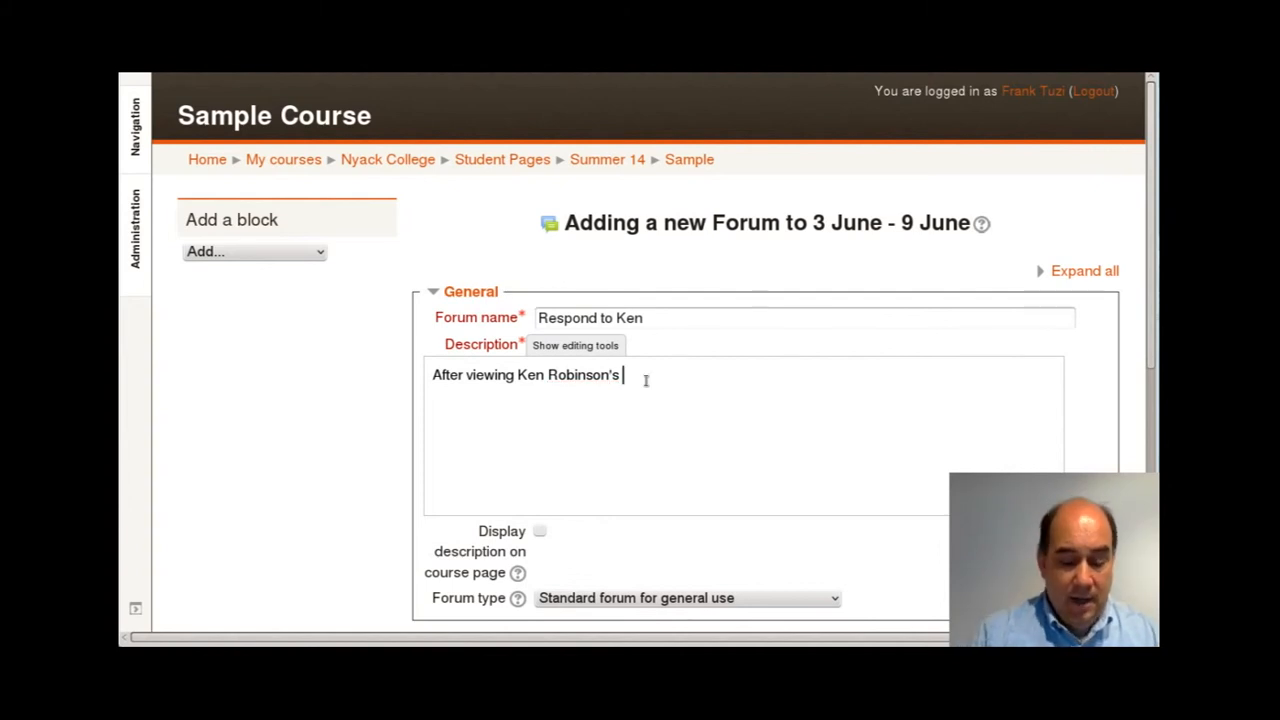
Step: Add the talk title "Do Schools kill Creativity" to the description, correcting the spelling of "Schools"
{"action": "type", "text": "D"}
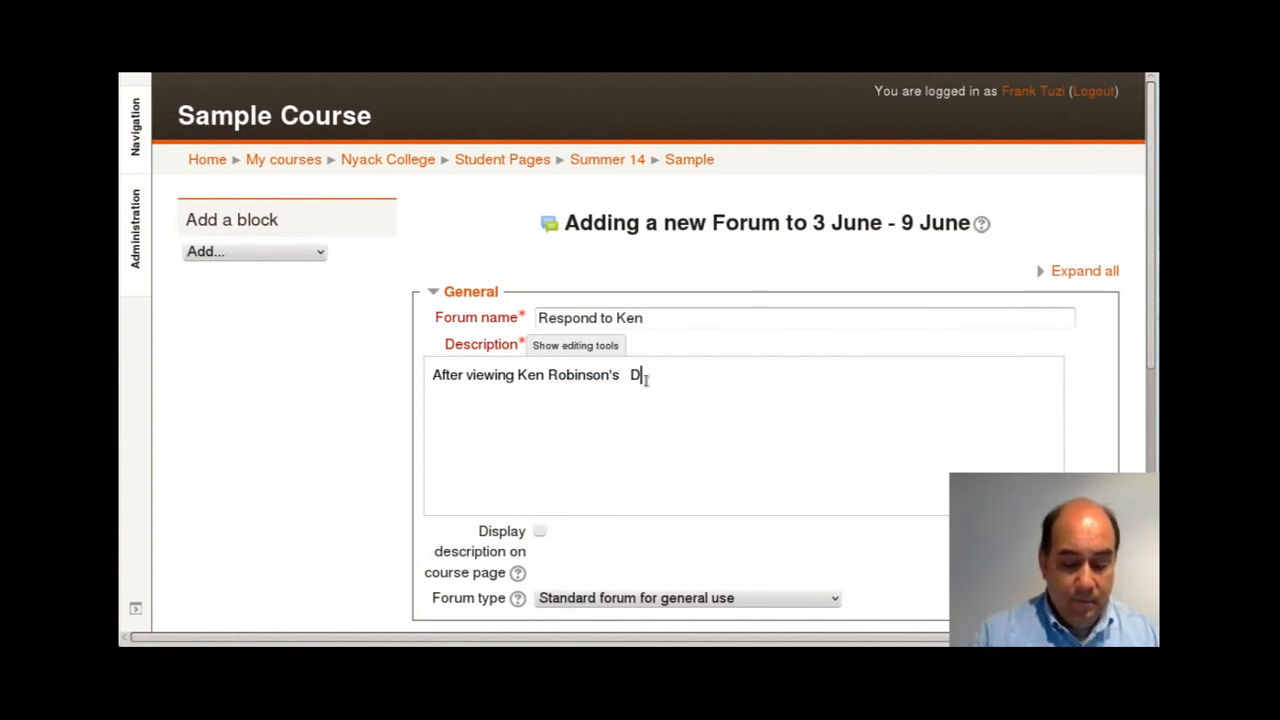
{"action": "type", "text": "o SChools kill Creativity"}
{"action": "left_click", "coordinate": [659, 375]}
{"action": "key", "text": "shift+Right"}
{"action": "key", "text": "BackSpace"}
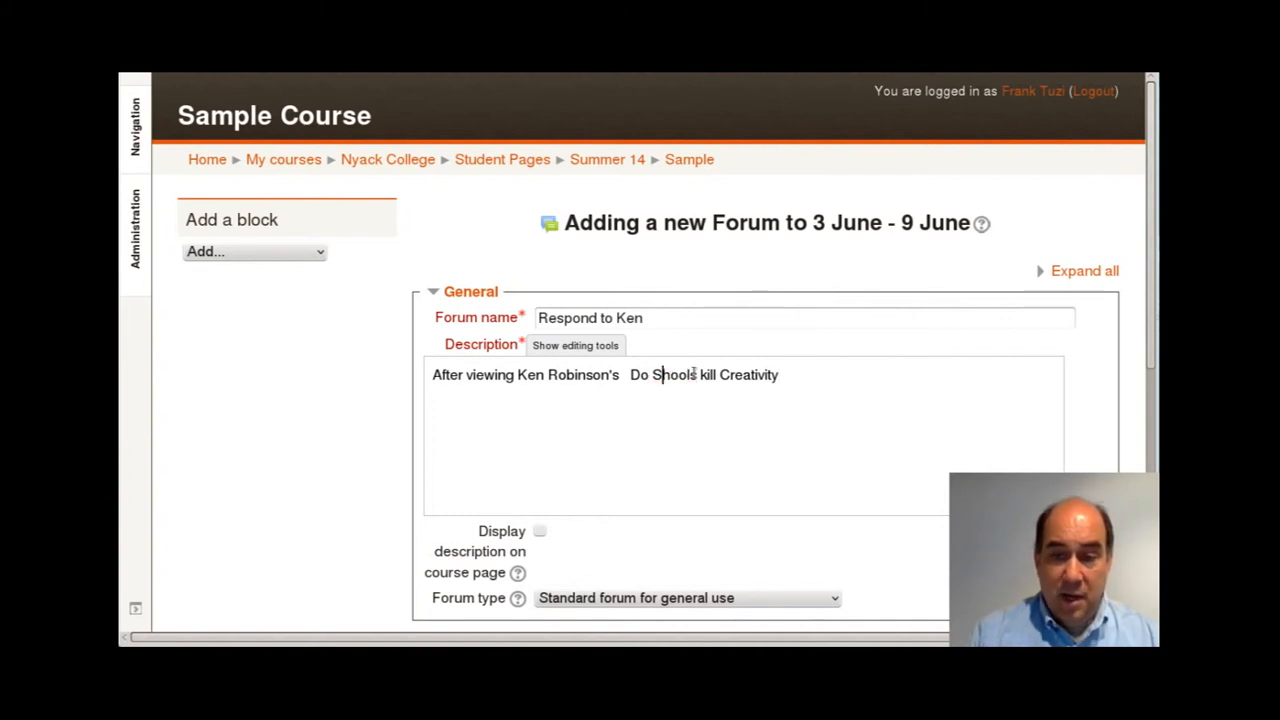
{"action": "type", "text": "c"}
{"action": "key", "text": "End"}
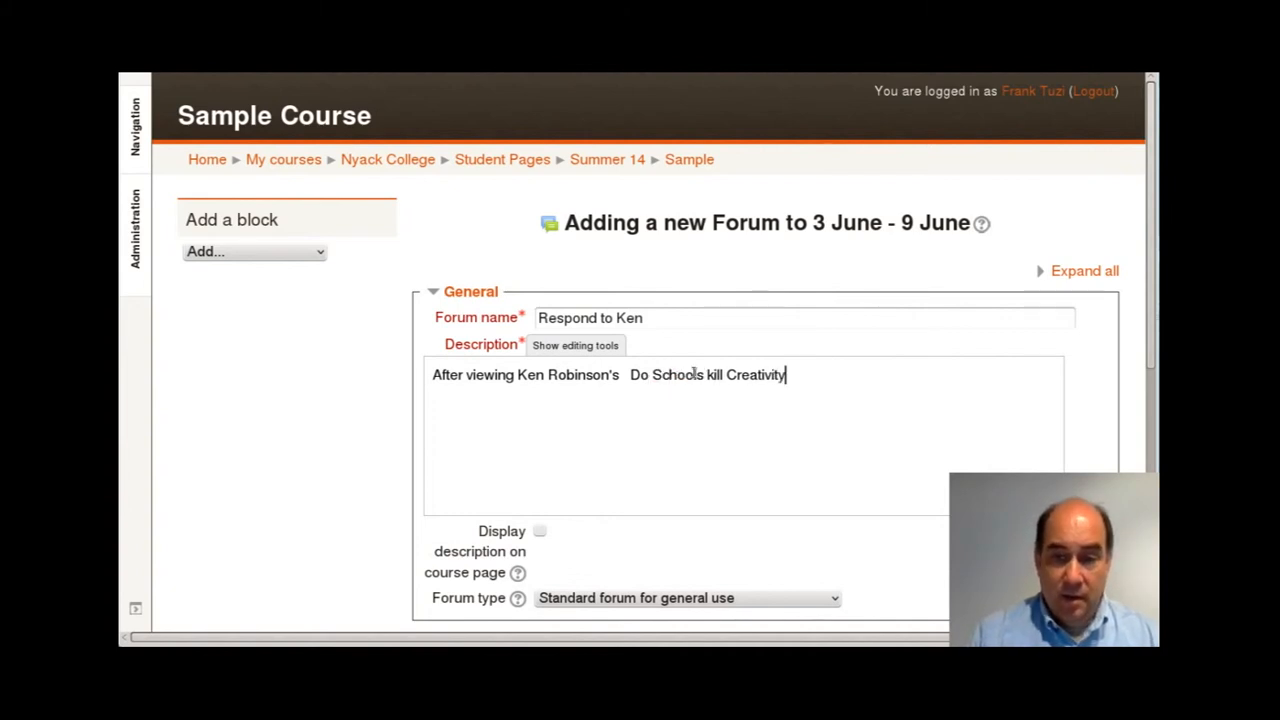
Step: Finish the description's opening sentence with a closing quotation mark, a comma and "Respond to the following questions:"
{"action": "type", "text": ", "}
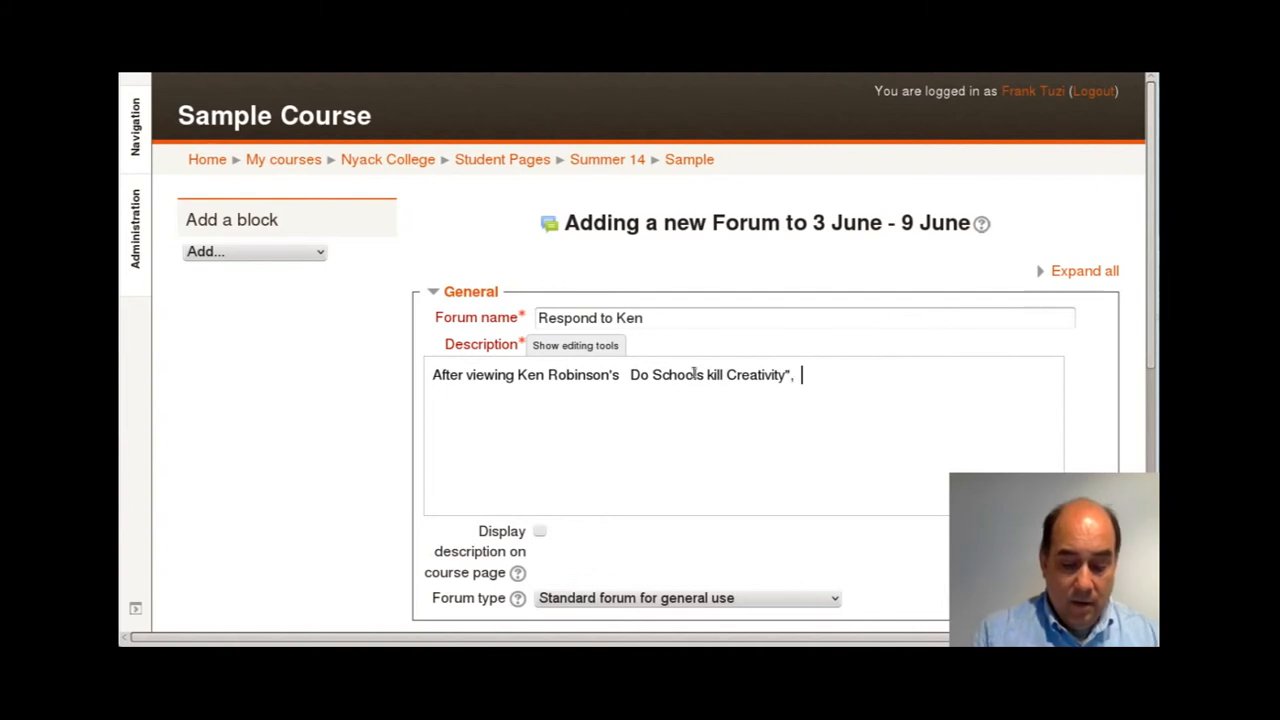
{"action": "type", "text": "Respoond"}
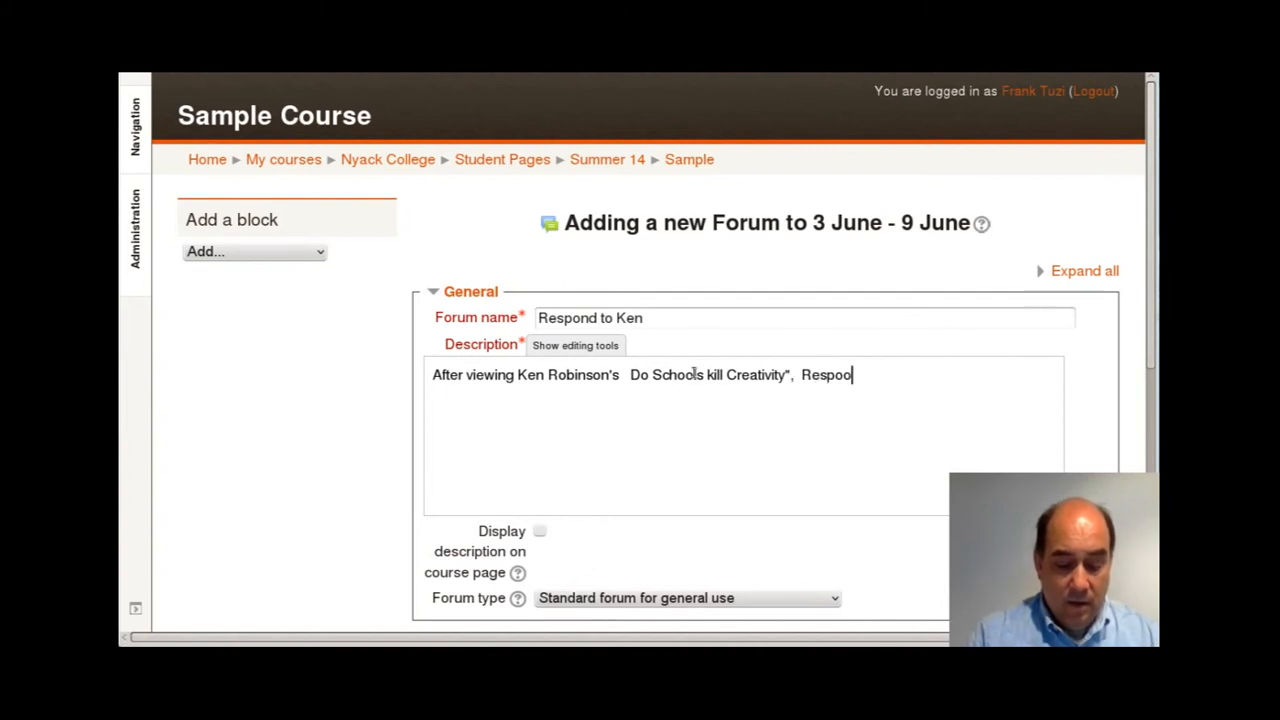
{"action": "key", "text": "BackSpace"}
{"action": "key", "text": "BackSpace"}
{"action": "key", "text": "BackSpace"}
{"action": "type", "text": "nd to the following questions"}
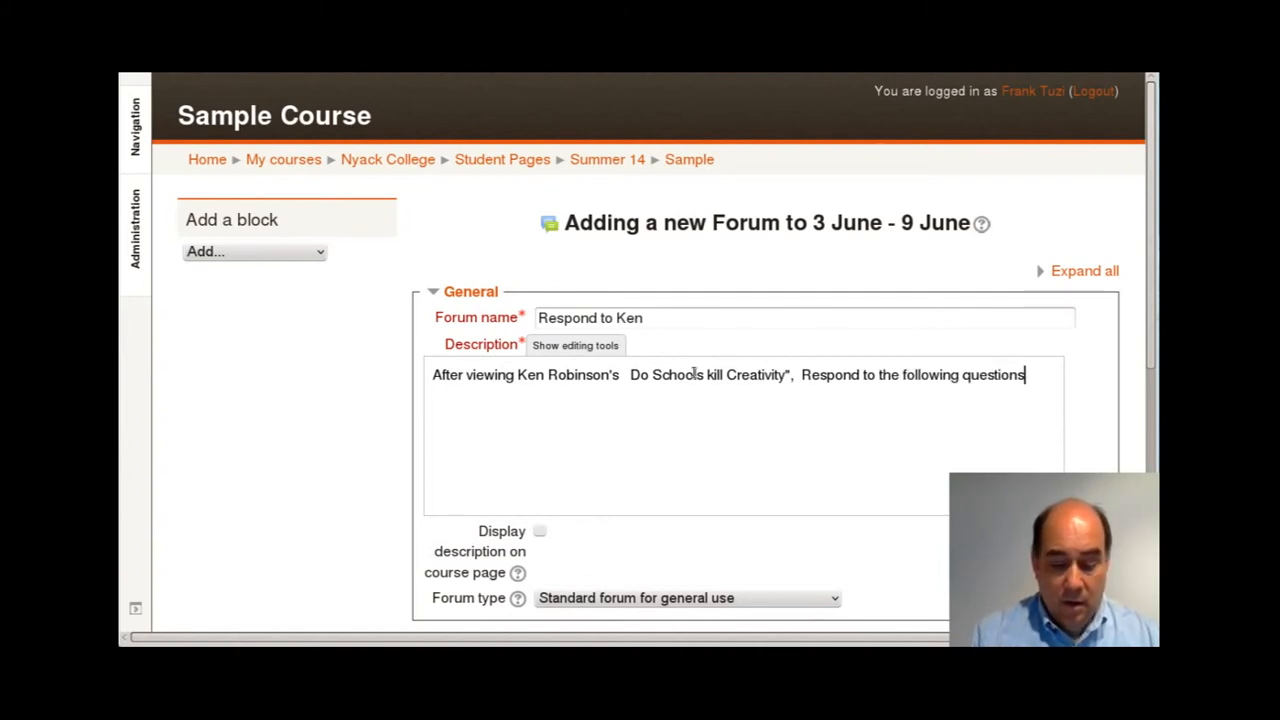
{"action": "type", "text": ":"}
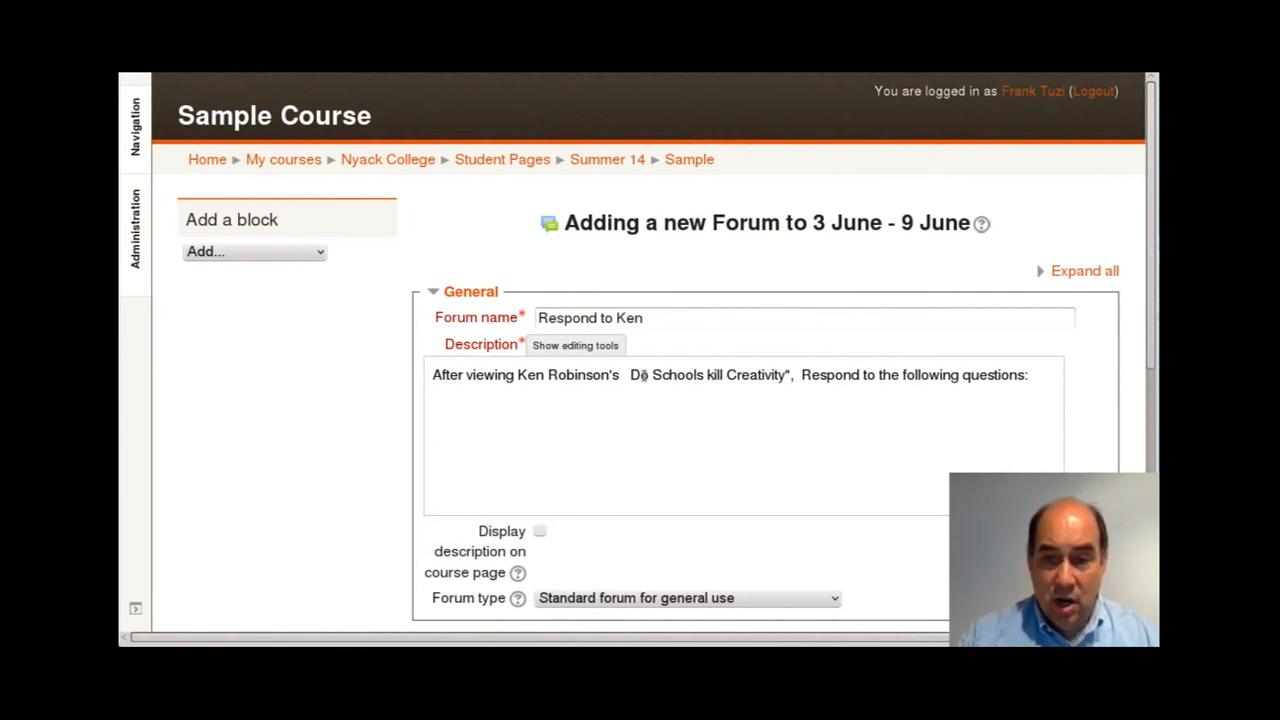
Step: Copy the talk title from the description, switch to YouTube and search for "Do Schools kill Creativity"
{"action": "left_click_drag", "start_coordinate": [631, 375], "coordinate": [788, 377]}
{"action": "key", "text": "ctrl+c"}
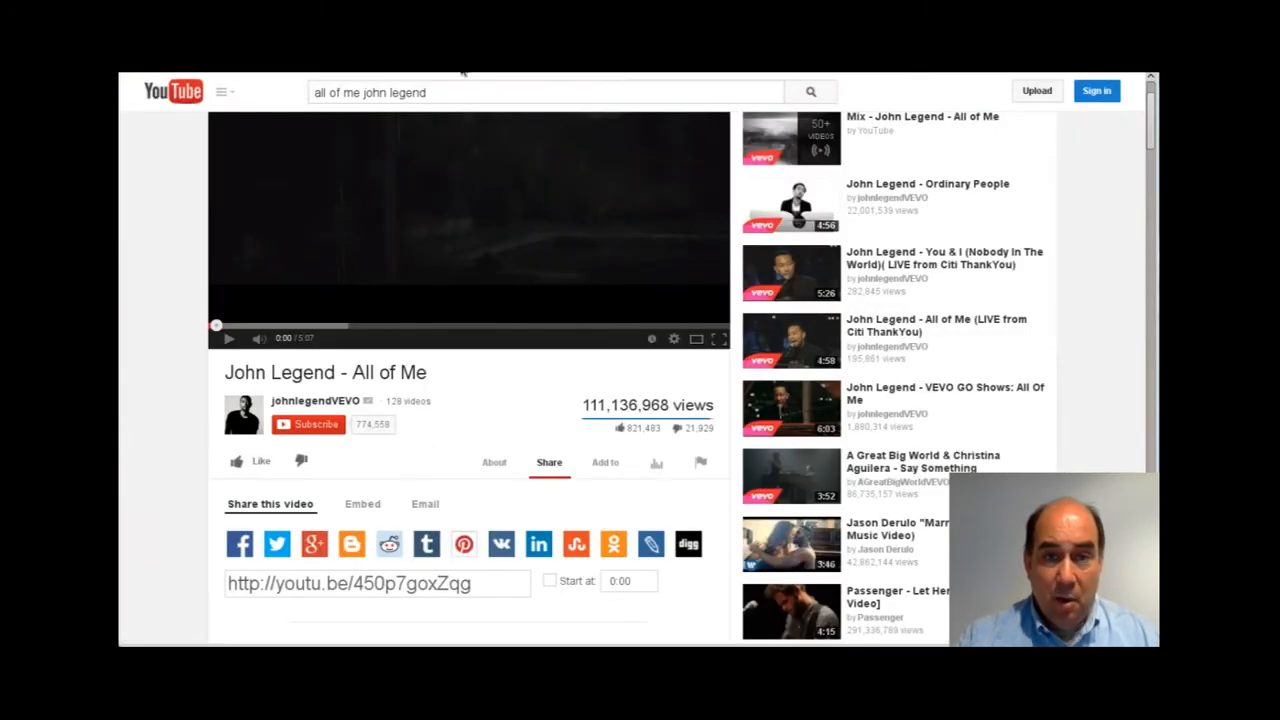
{"action": "left_click_drag", "start_coordinate": [463, 90], "coordinate": [349, 80]}
{"action": "key", "text": "ctrl+v"}
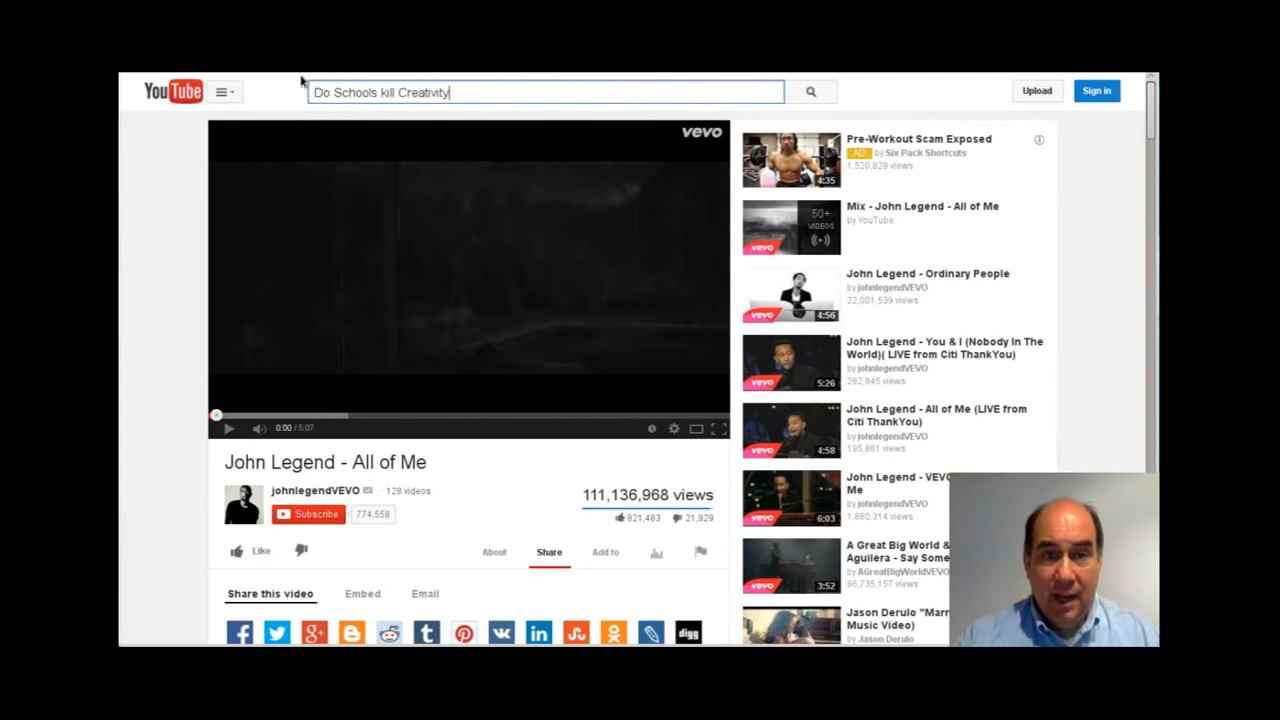
{"action": "key", "text": "Return"}
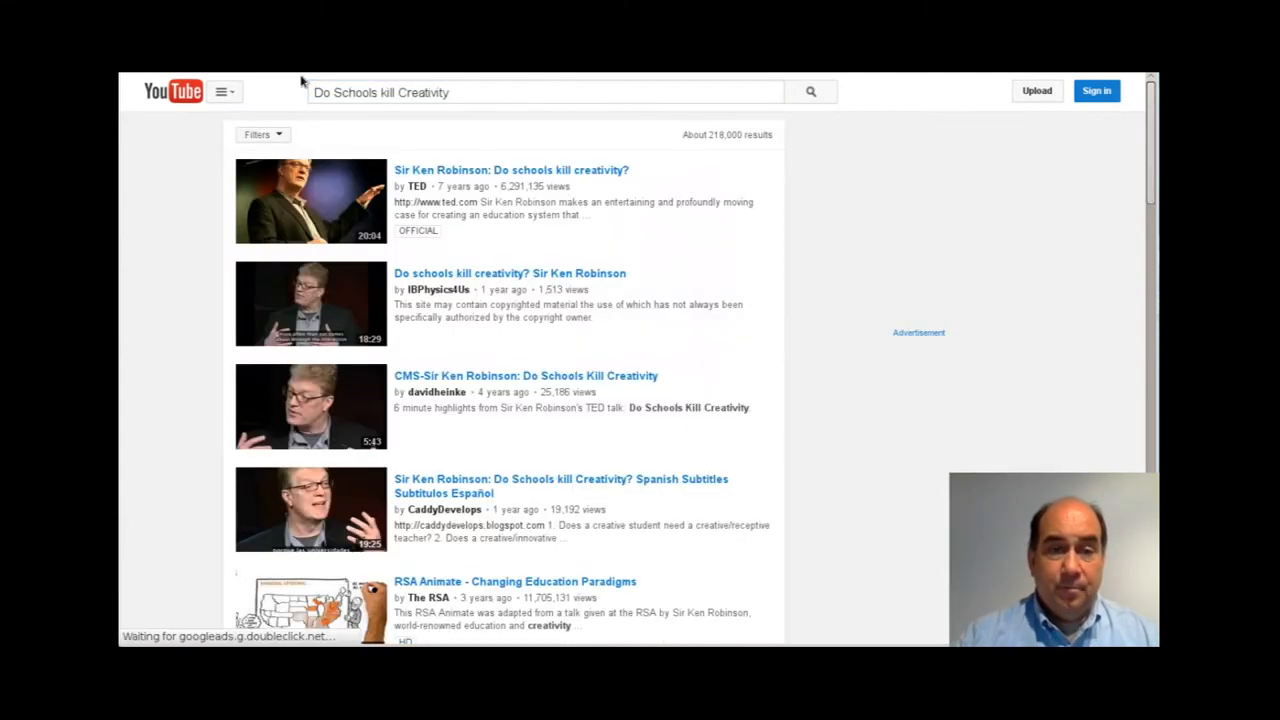
Step: Open TED's "Sir Ken Robinson: Do schools kill creativity?" video, pause it and copy its share link
{"action": "left_click", "coordinate": [549, 172]}
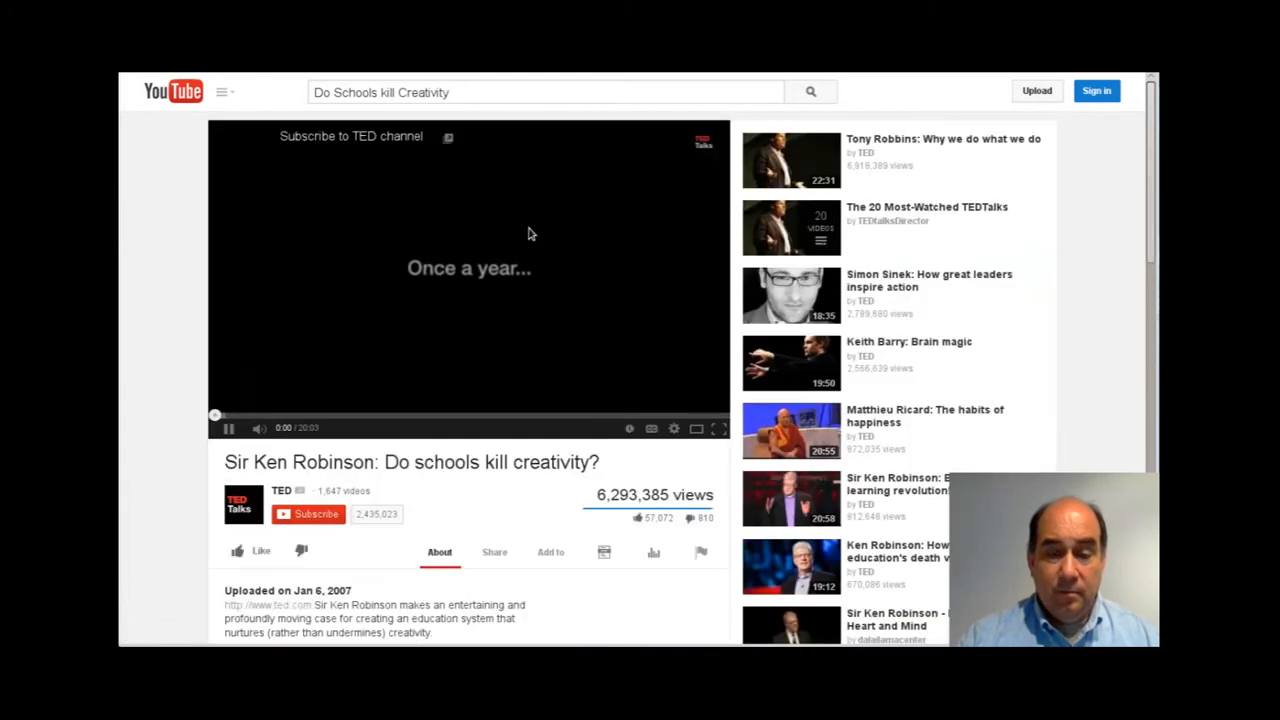
{"action": "left_click", "coordinate": [474, 277]}
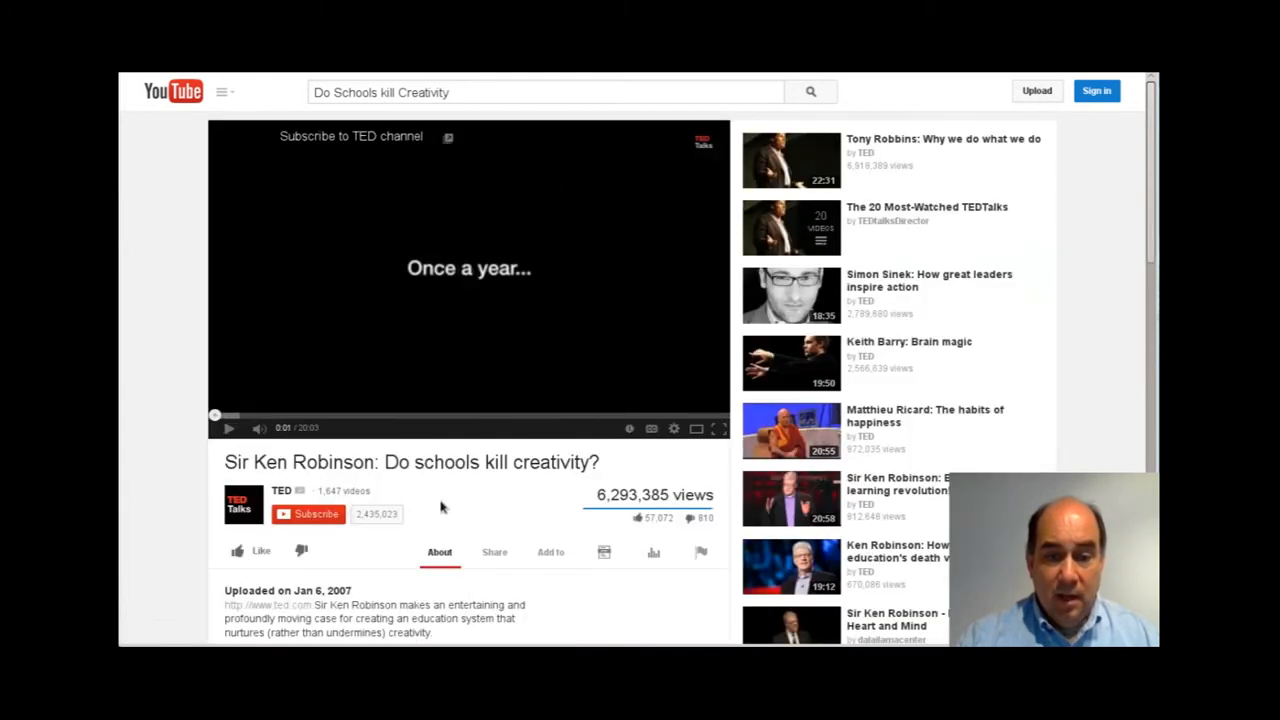
{"action": "scroll", "coordinate": [447, 507], "scroll_direction": "down", "scroll_amount": 3}
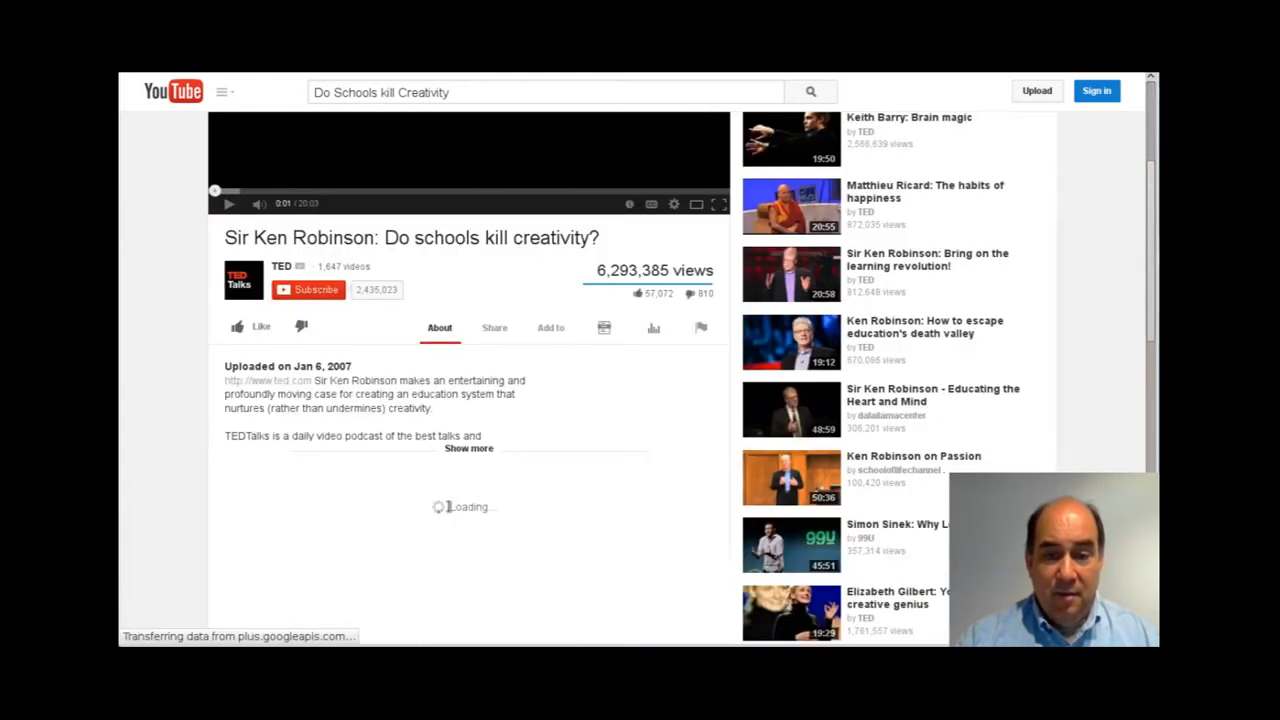
{"action": "left_click", "coordinate": [492, 328]}
{"action": "key", "text": "ctrl+c"}
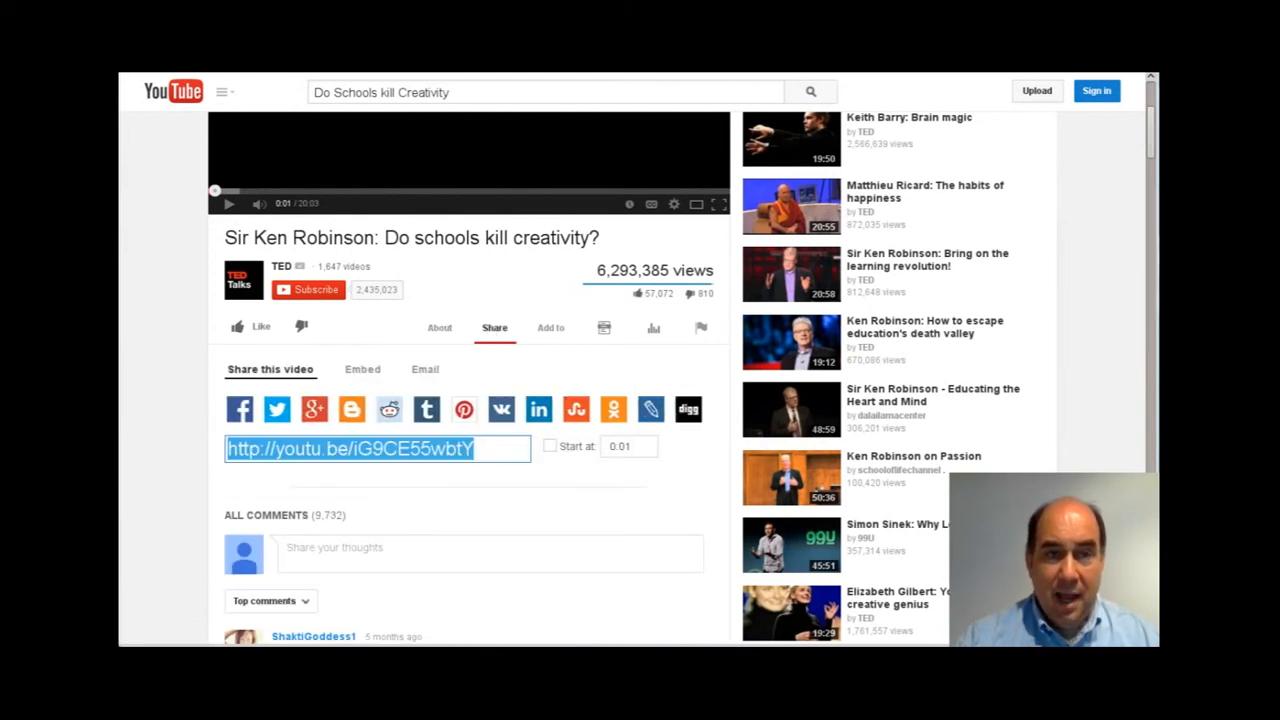
{"action": "left_click", "coordinate": [252, 56]}
{"action": "left_click", "coordinate": [781, 410]}
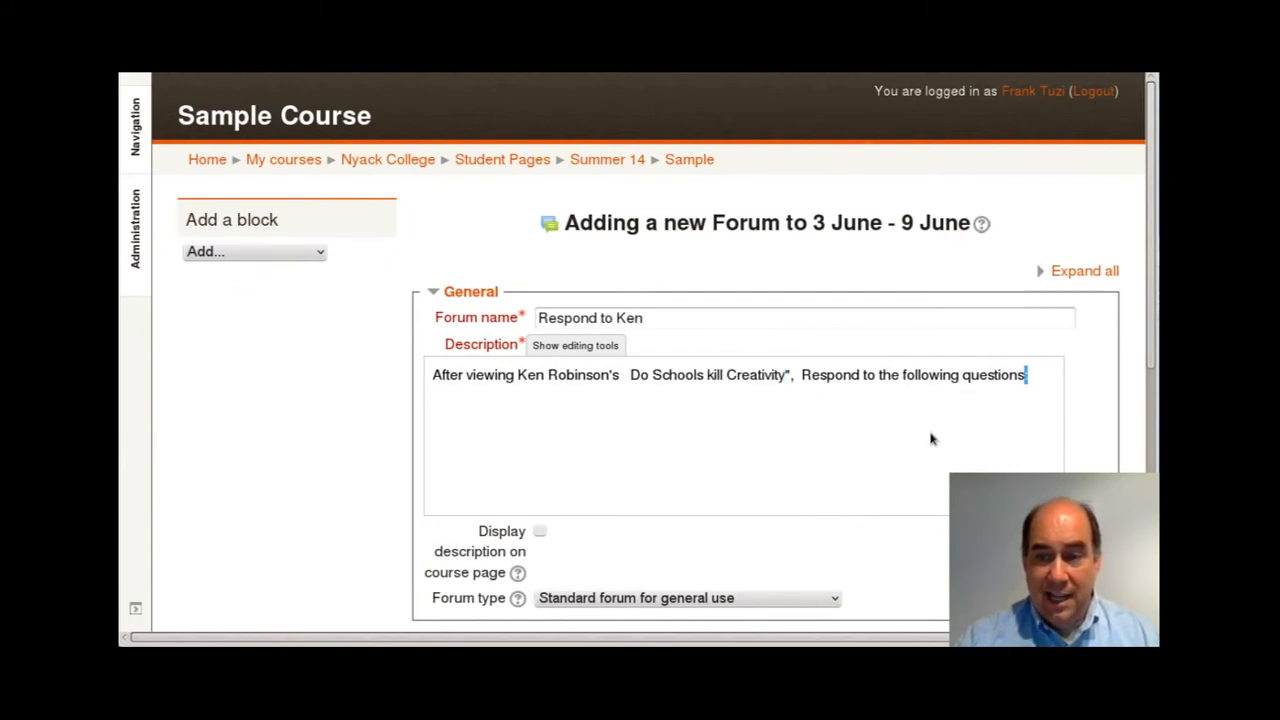
{"action": "left_click", "coordinate": [575, 346]}
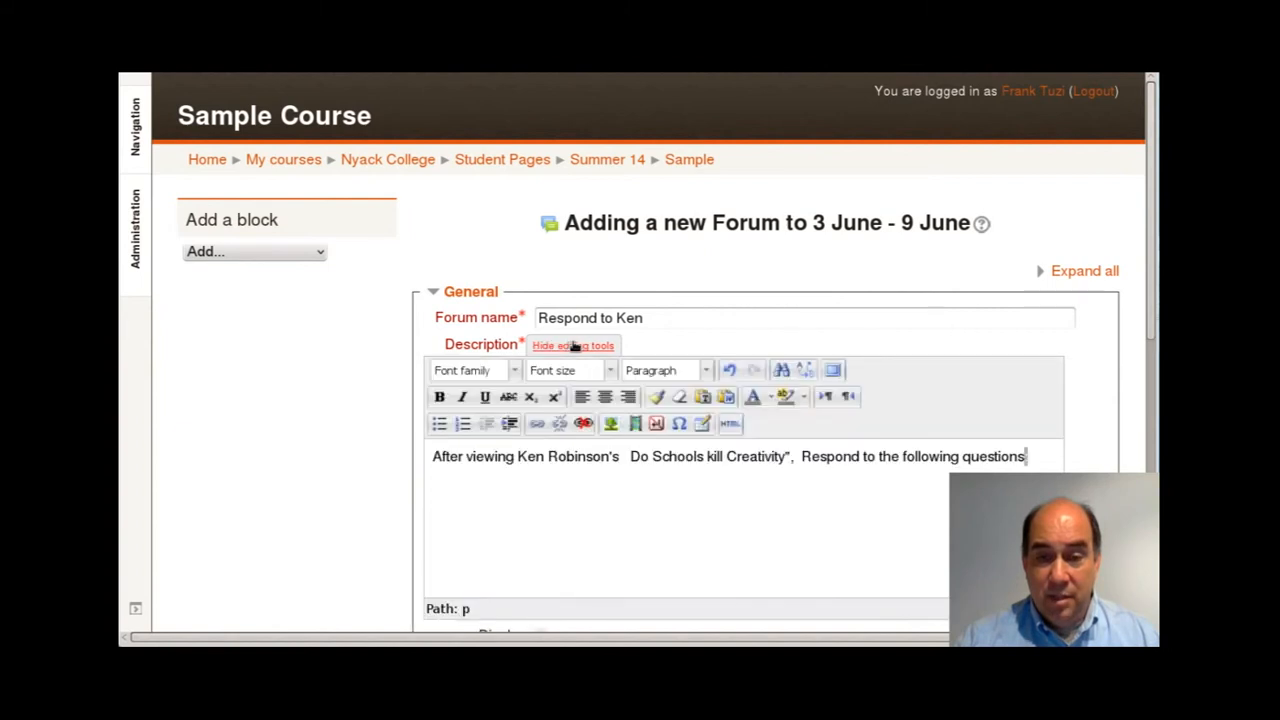
{"action": "left_click", "coordinate": [537, 428]}
{"action": "key", "text": "ctrl+v"}
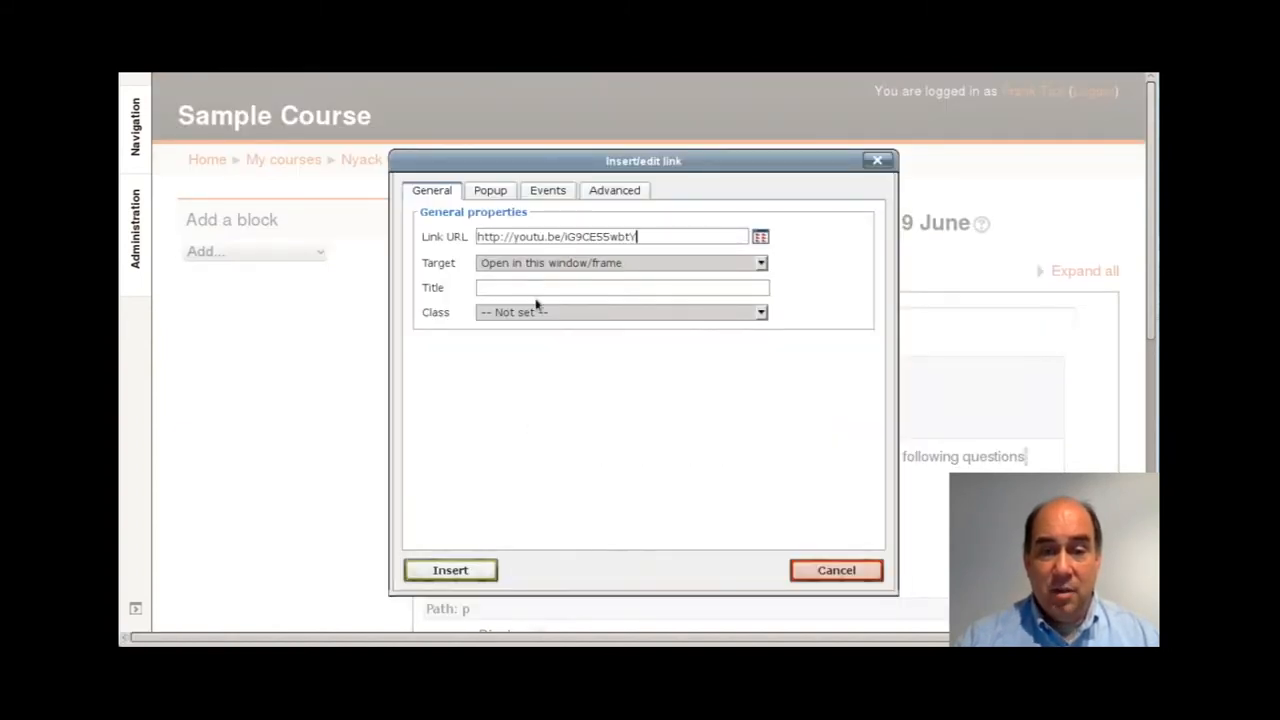
{"action": "left_click", "coordinate": [480, 570]}
Step: Leave blank lines below the opening sentence and add the question "What was main idea of the talk?"
{"action": "scroll", "coordinate": [590, 523], "scroll_direction": "down", "scroll_amount": 3}
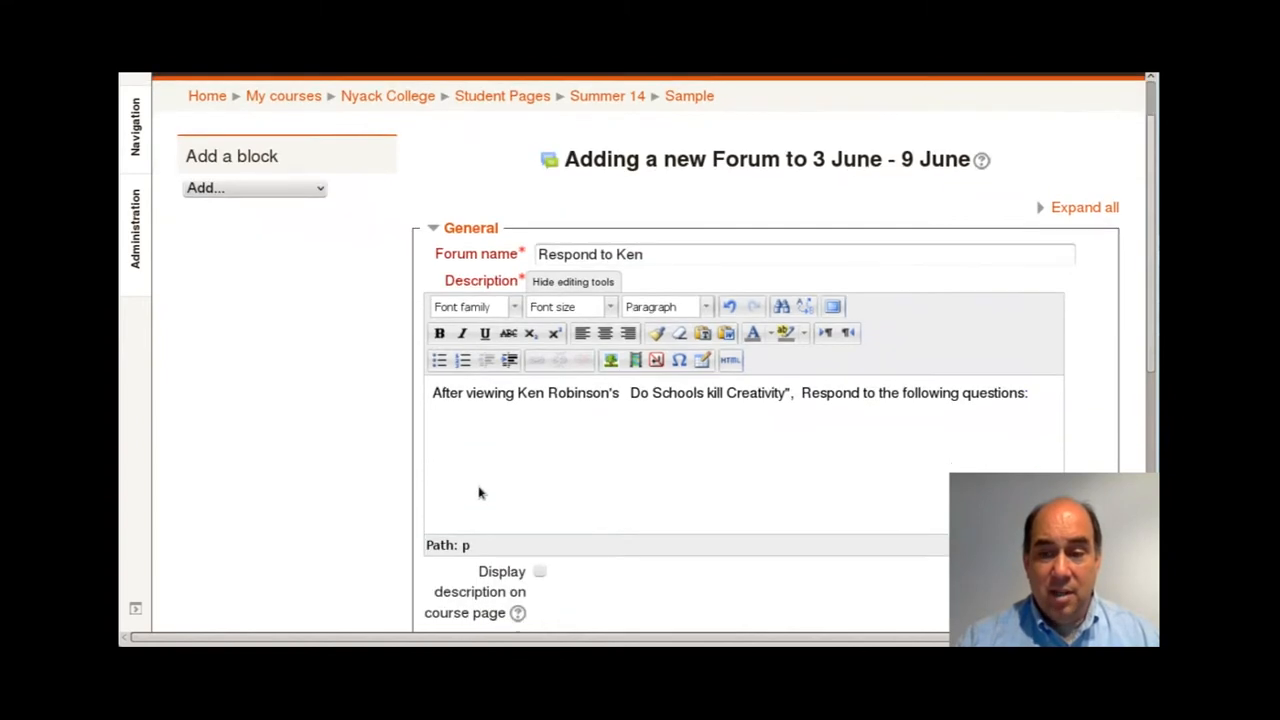
{"action": "left_click", "coordinate": [1006, 317]}
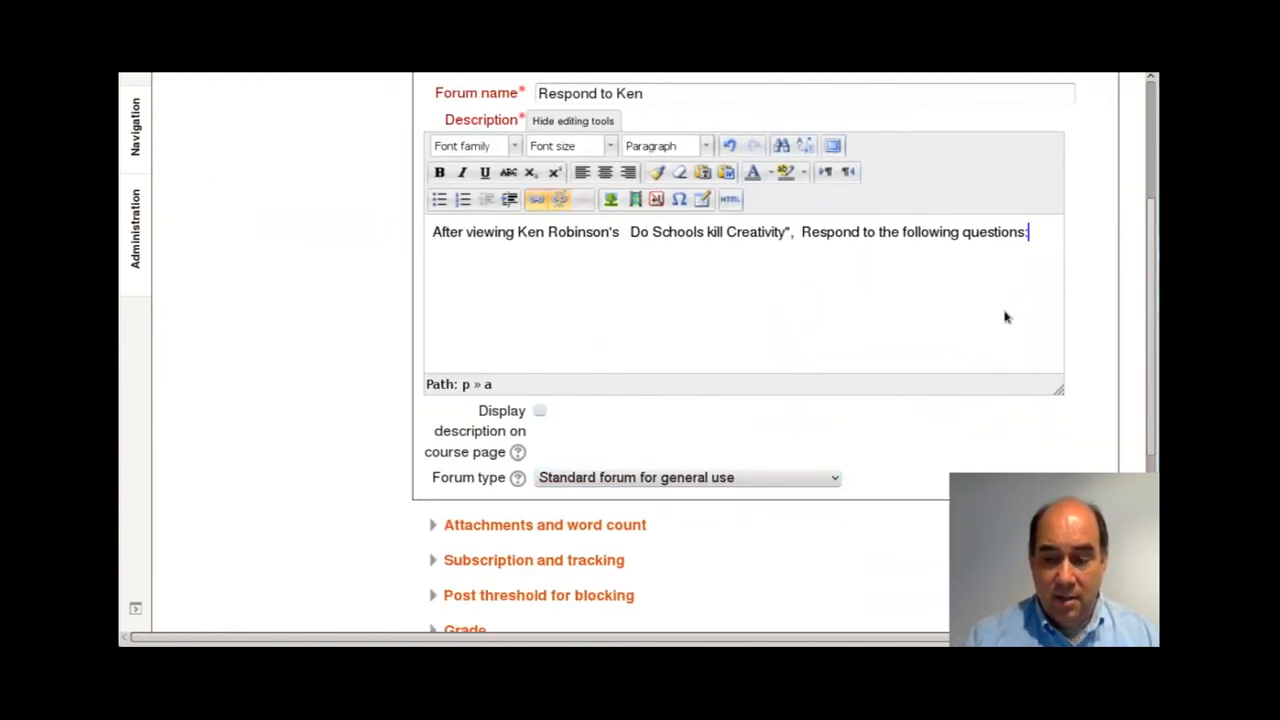
{"action": "key", "text": "Return"}
{"action": "key", "text": "Return"}
{"action": "key", "text": "Return"}
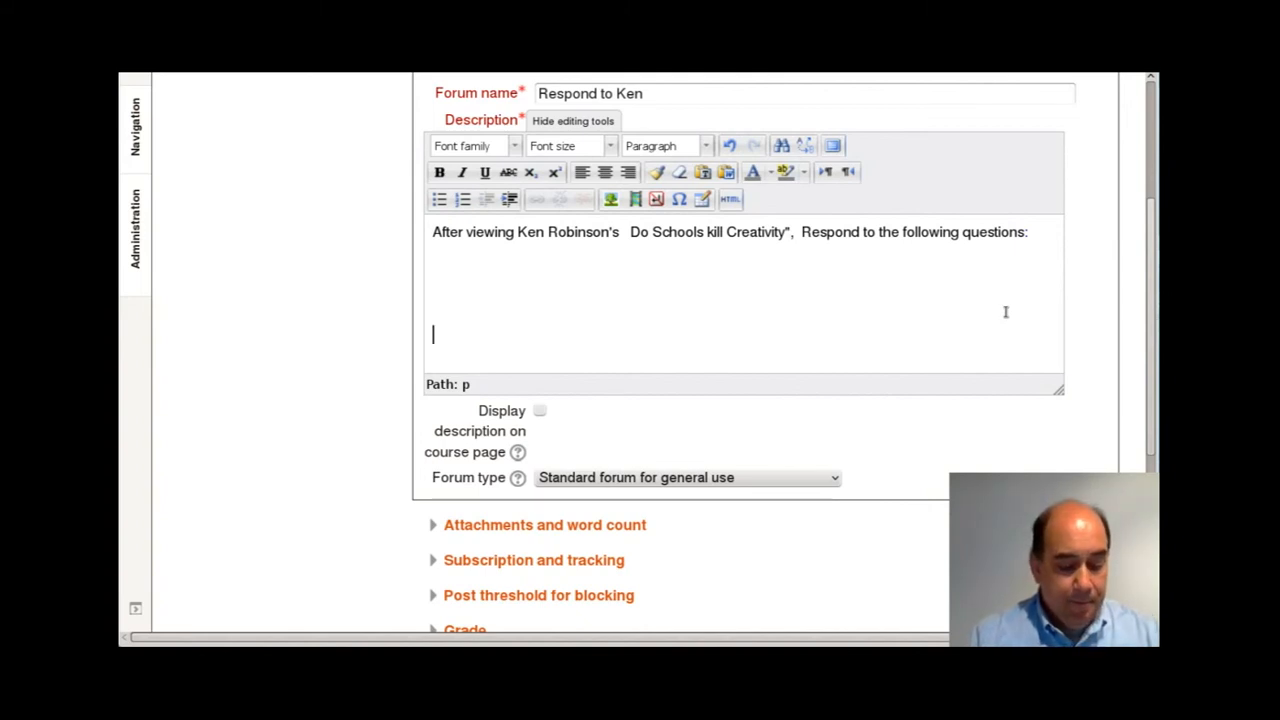
{"action": "type", "text": "wHAT"}
{"action": "key", "text": "BackSpace"}
{"action": "key", "text": "BackSpace"}
{"action": "key", "text": "BackSpace"}
{"action": "key", "text": "BackSpace"}
{"action": "type", "text": "What "}
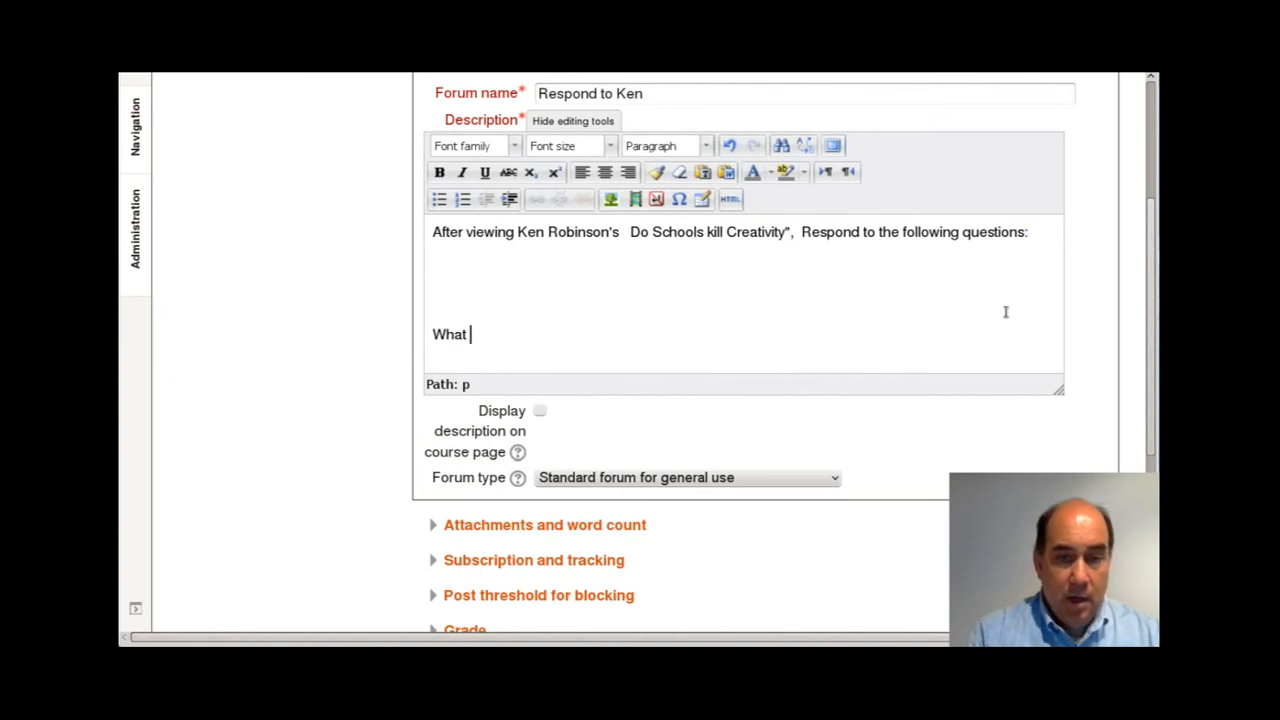
{"action": "type", "text": "was main id"}
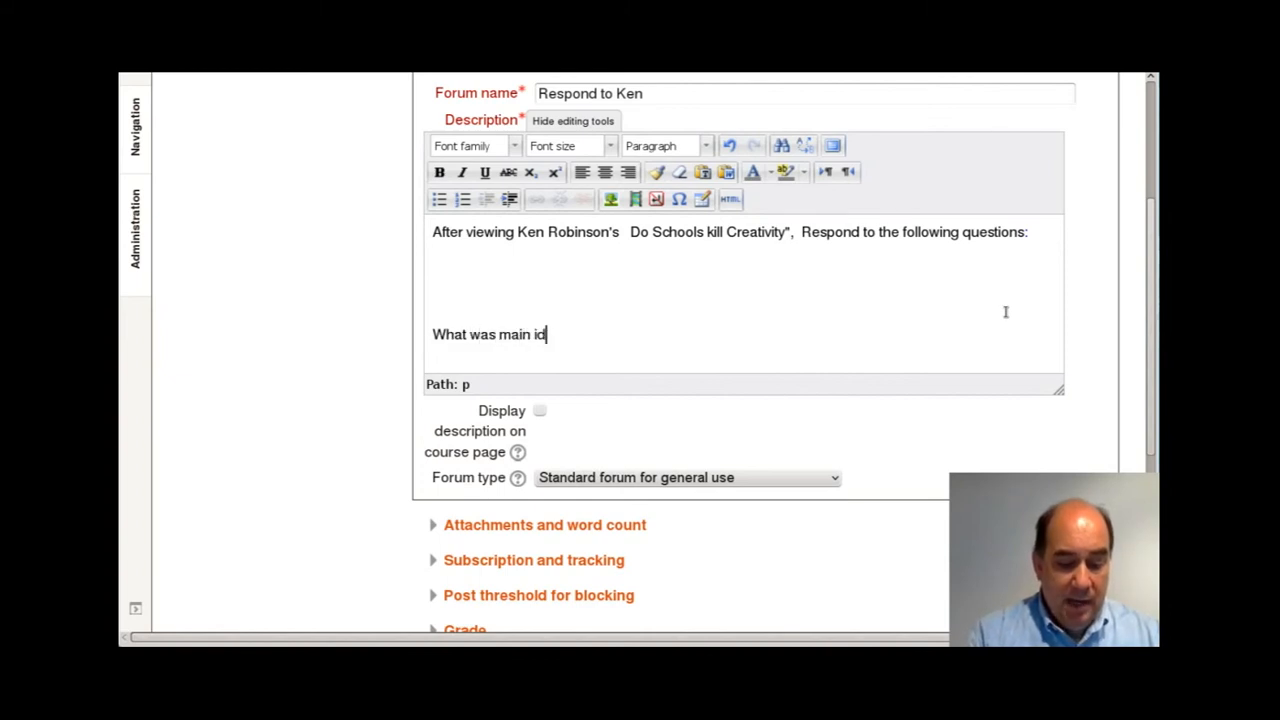
{"action": "type", "text": "ea of the ta"}
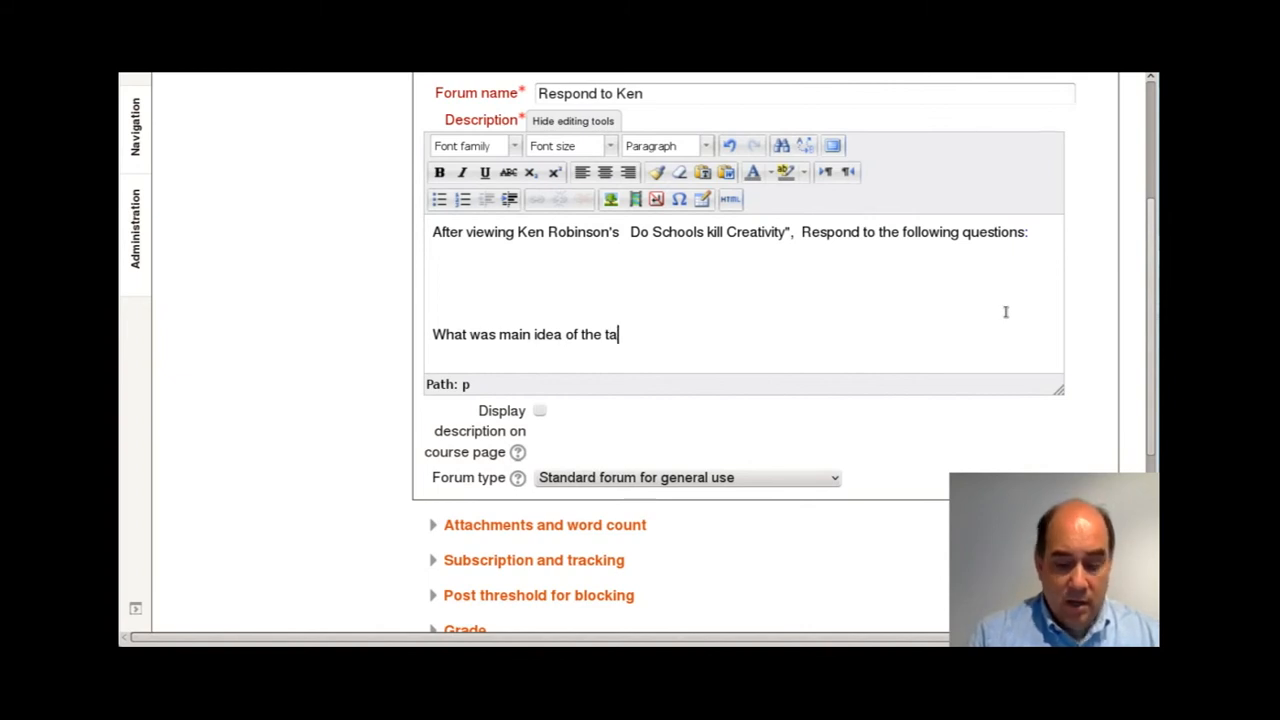
{"action": "type", "text": "lk?"}
Step: Add a second question, "Do you agree? Explain.", on its own line, followed by blank lines
{"action": "key", "text": "Return"}
{"action": "type", "text": "Do you agree"}
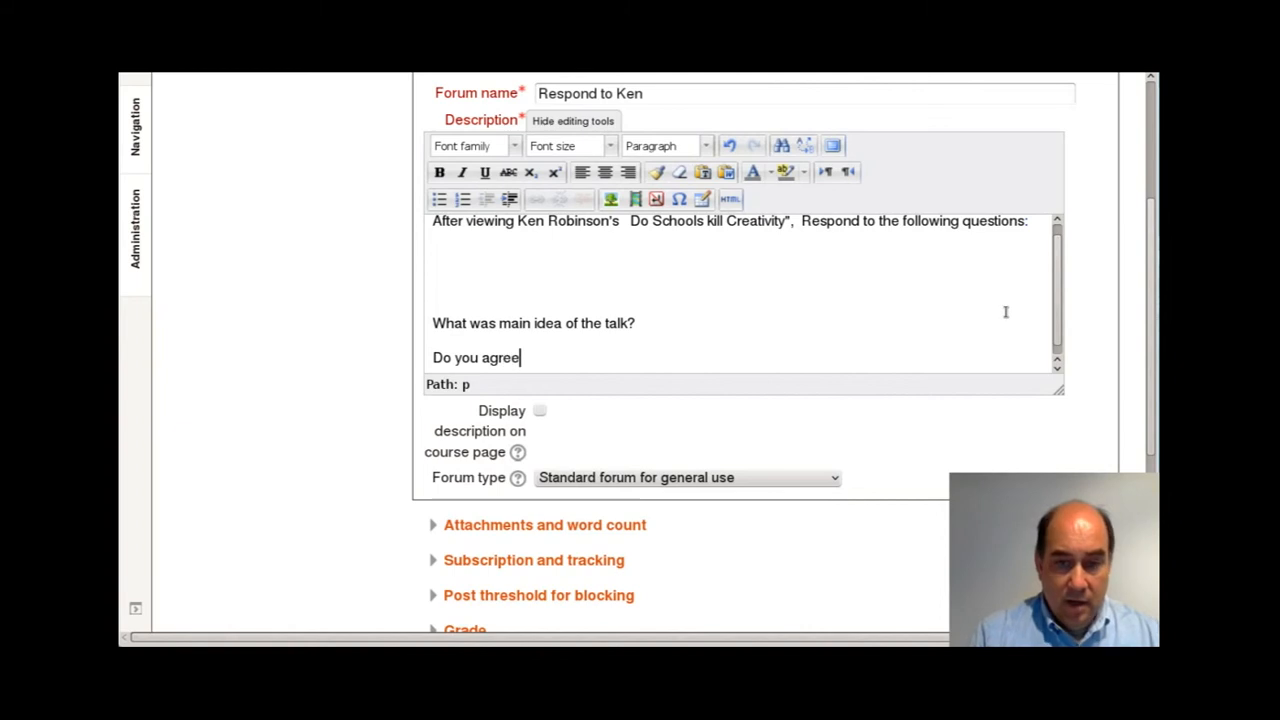
{"action": "type", "text": "?  Explai"}
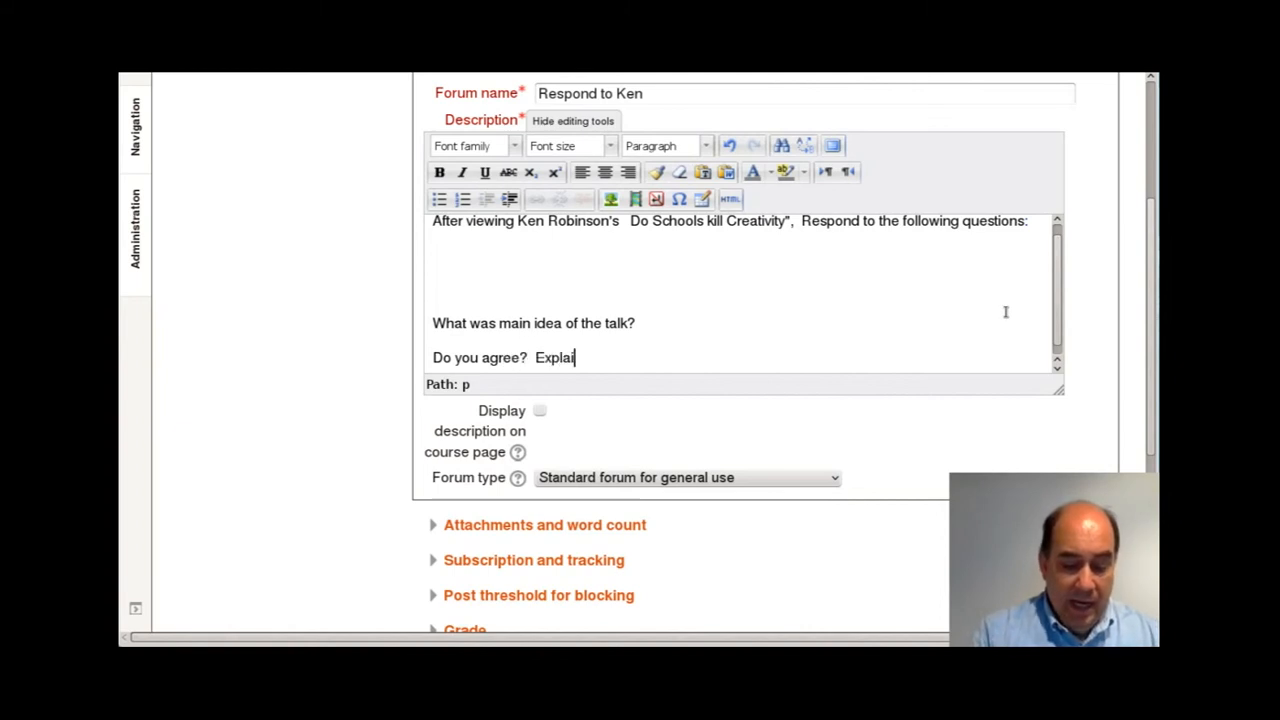
{"action": "type", "text": "n."}
{"action": "key", "text": "Return"}
{"action": "key", "text": "Return"}
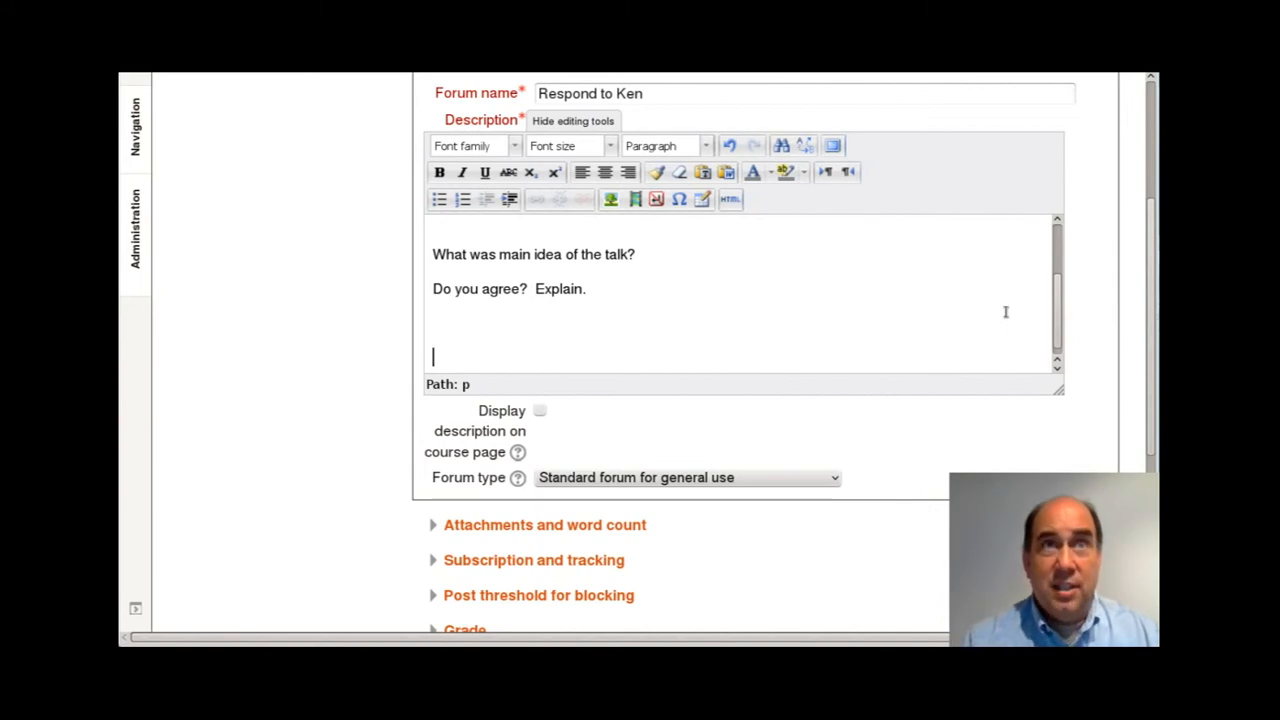
Step: Add the closing line "Remember that this is a graded activity and that you need to respond to at least 3 of your peers comments."
{"action": "type", "text": "Rem"}
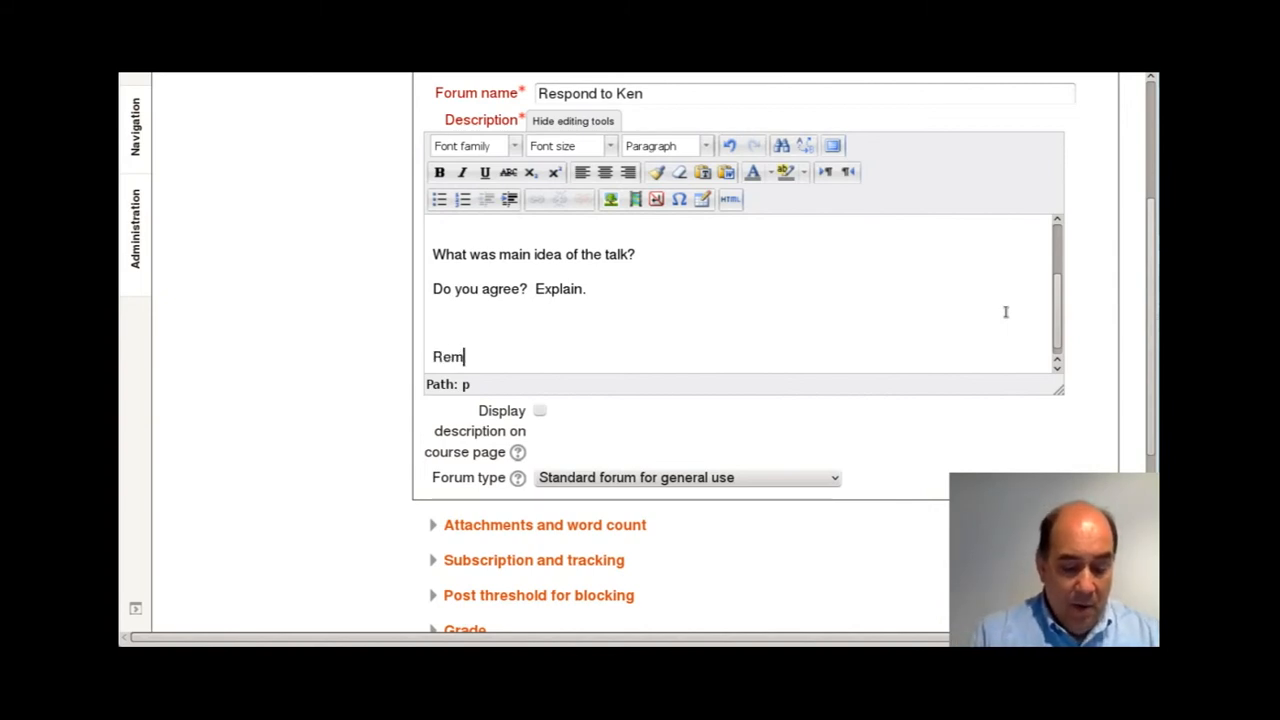
{"action": "type", "text": "ember that thi"}
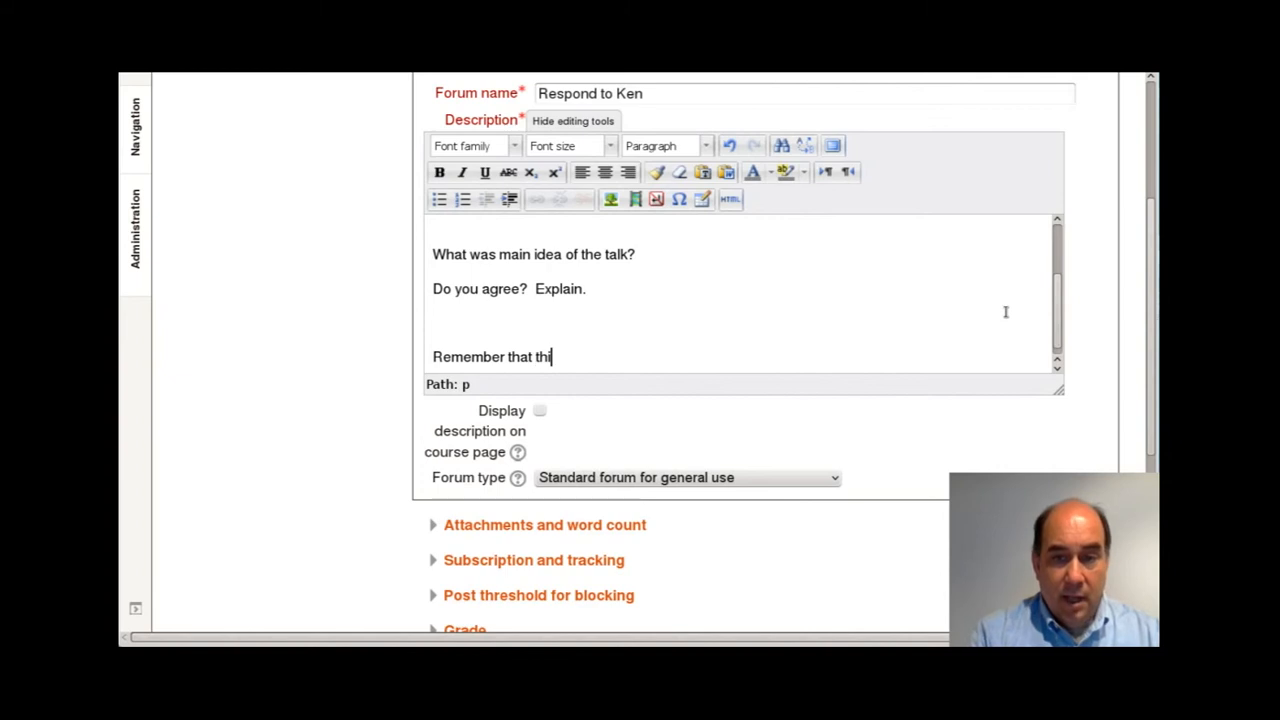
{"action": "type", "text": "s is a graded "}
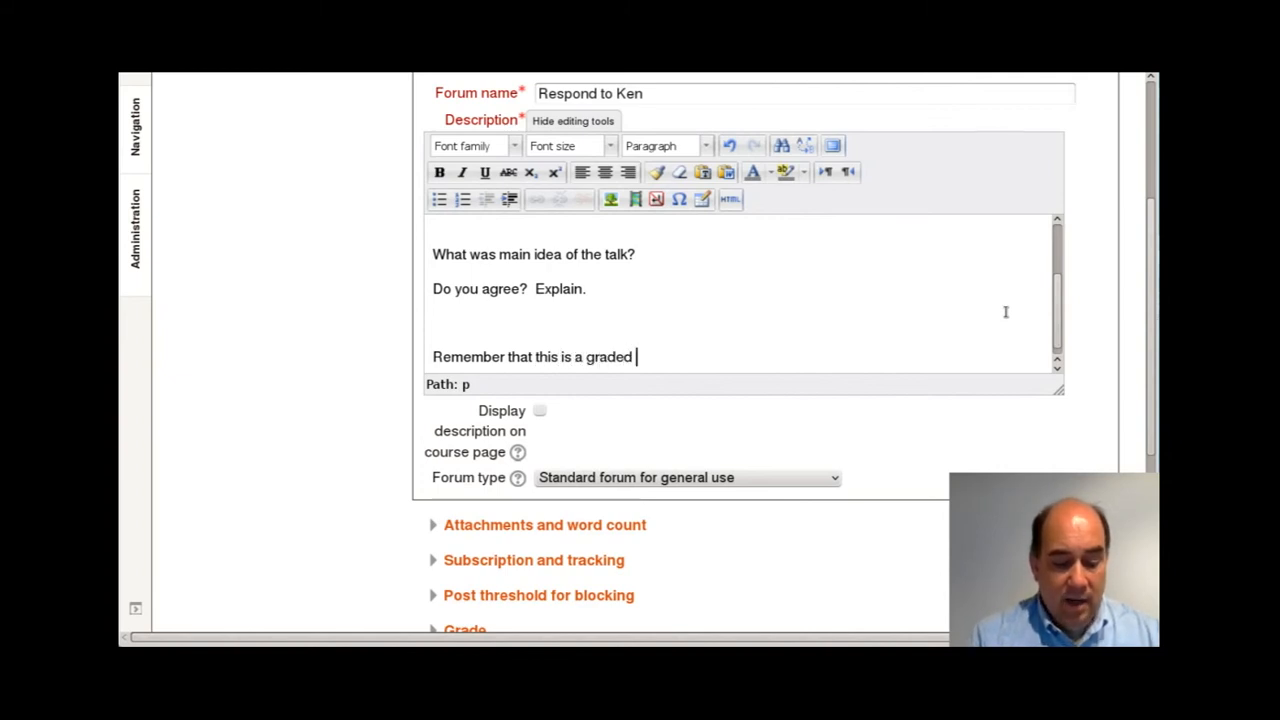
{"action": "type", "text": "activity and tha"}
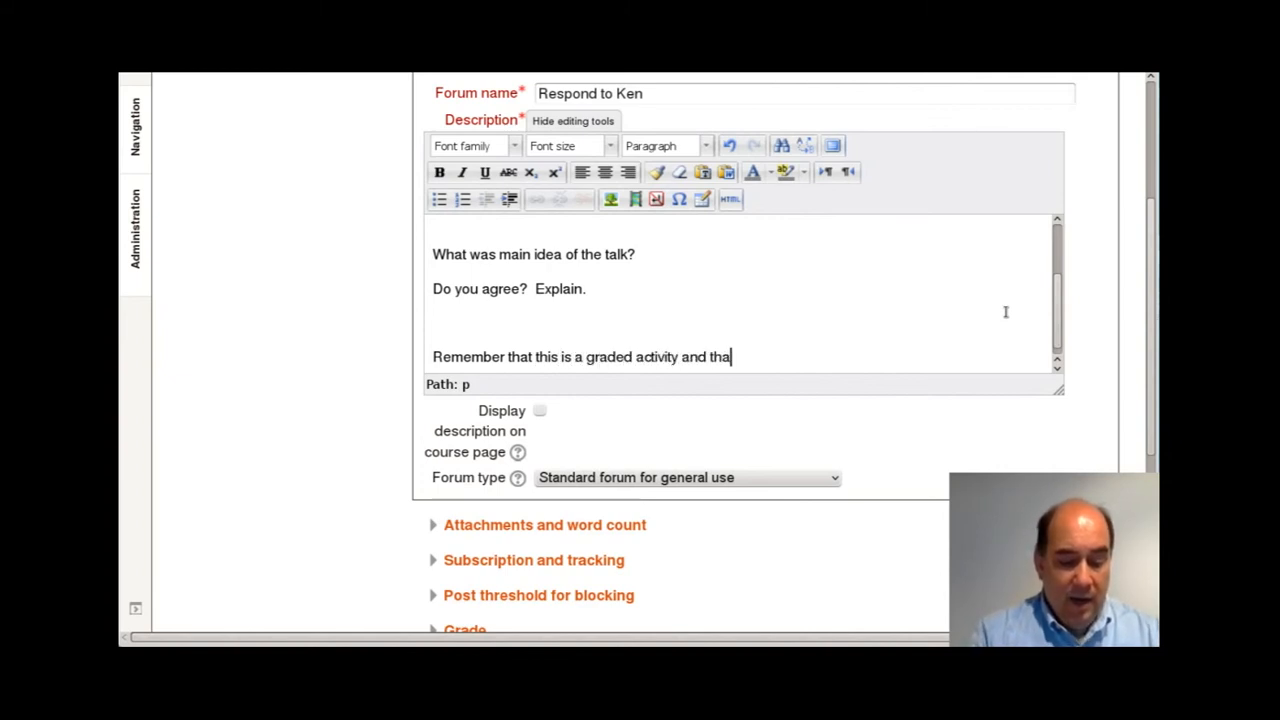
{"action": "type", "text": "t you need to respond to as"}
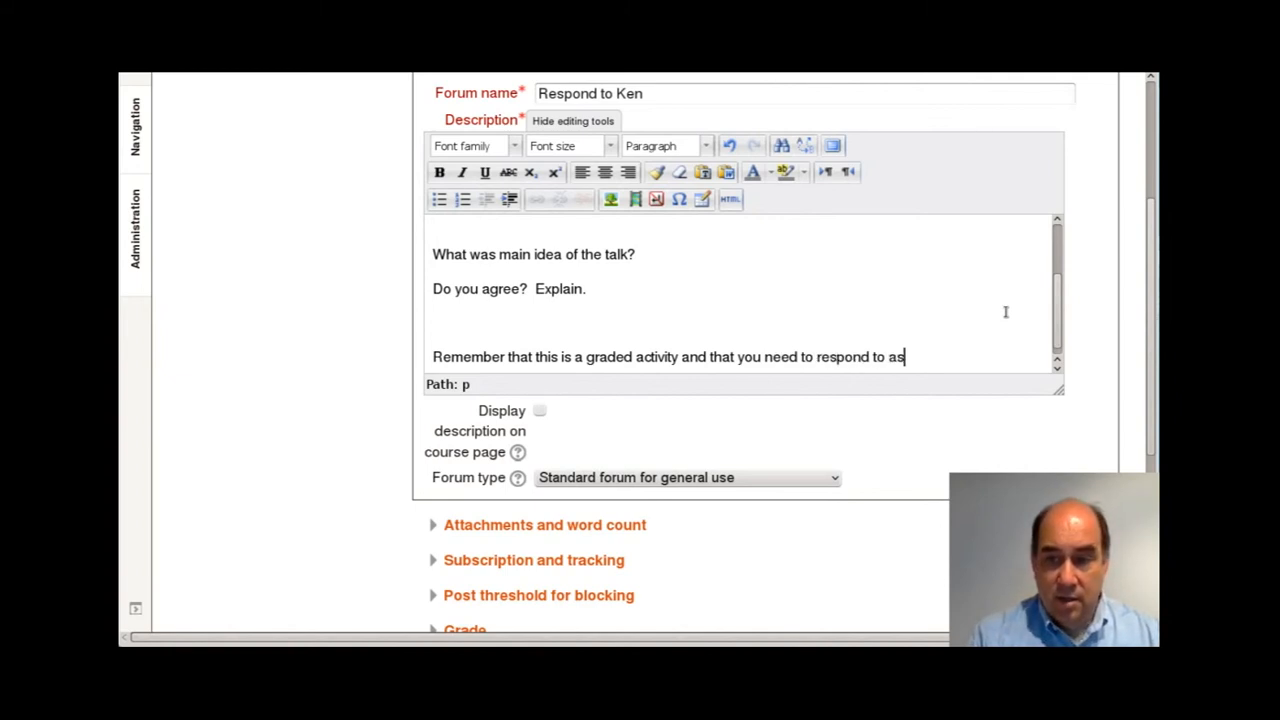
{"action": "key", "text": "BackSpace"}
{"action": "type", "text": "t least "}
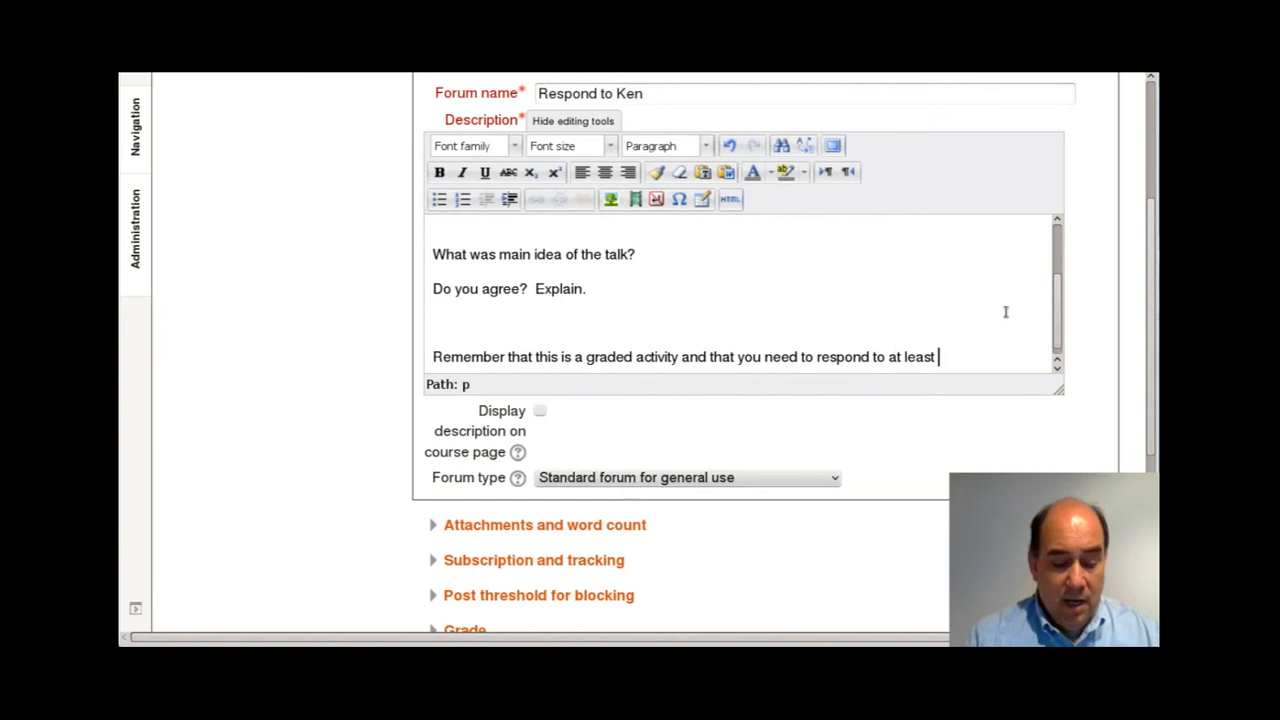
{"action": "type", "text": "3 of your pe"}
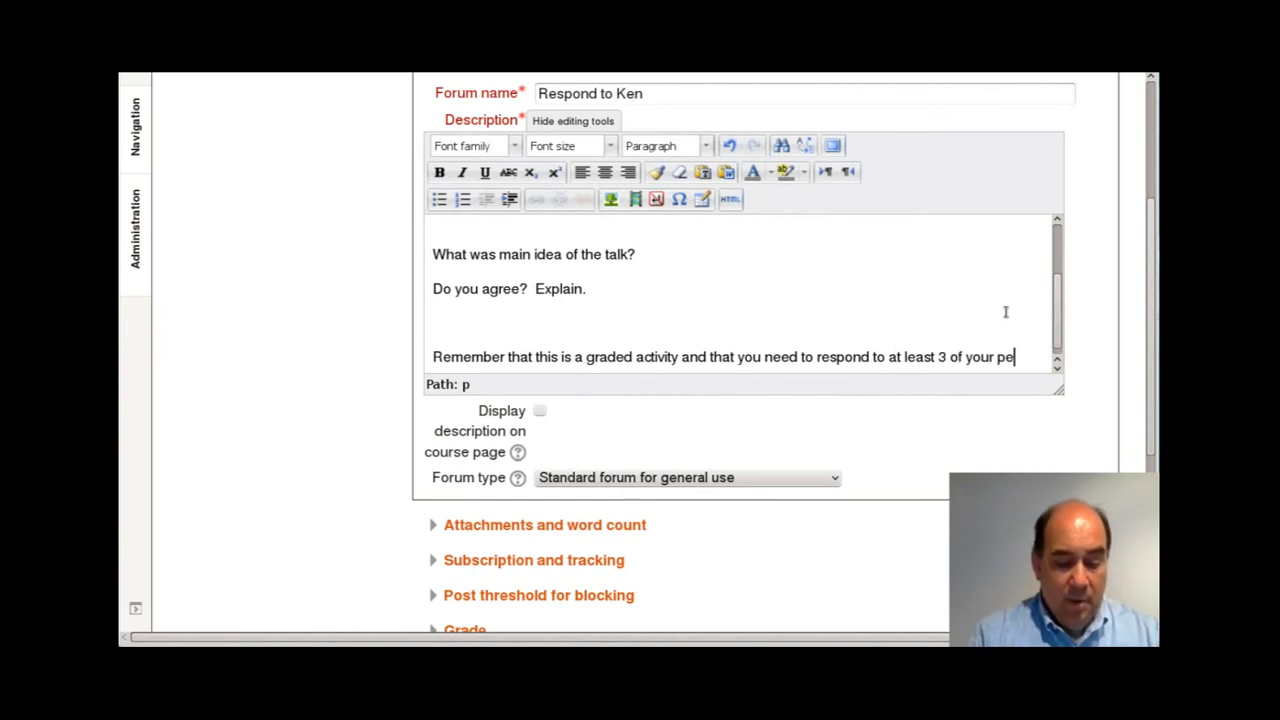
{"action": "type", "text": "ers comments"}
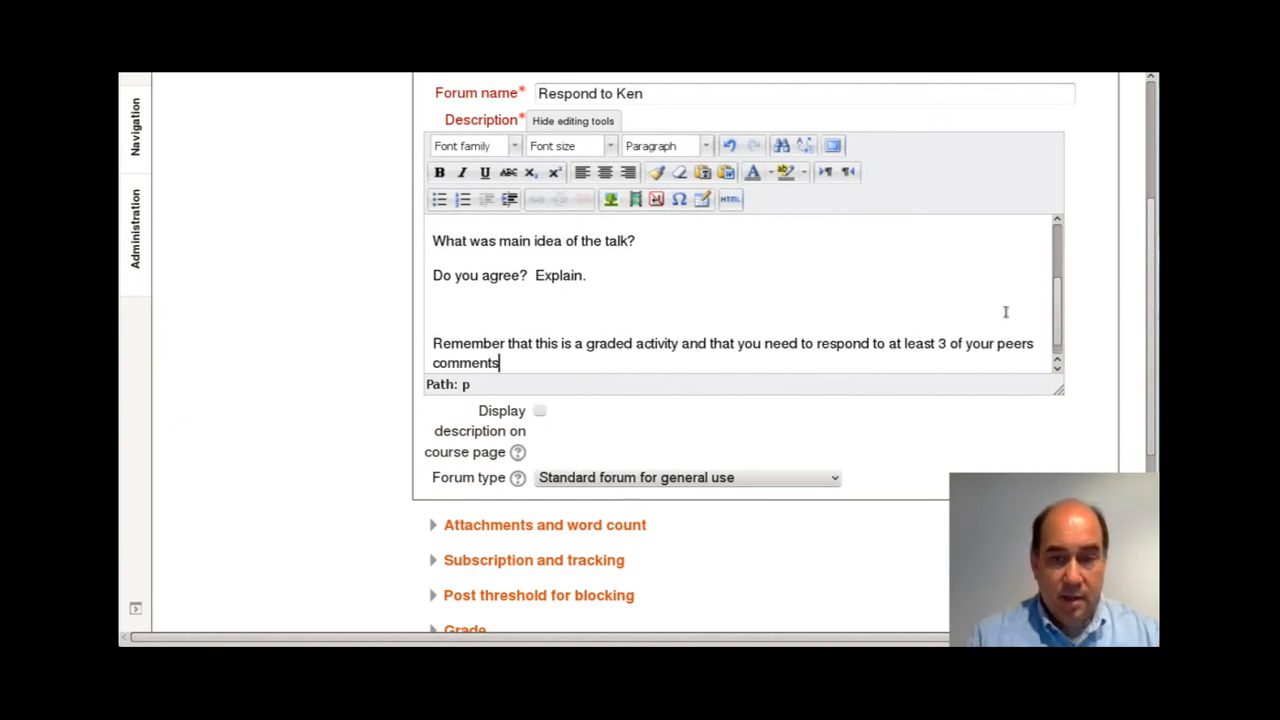
{"action": "type", "text": "."}
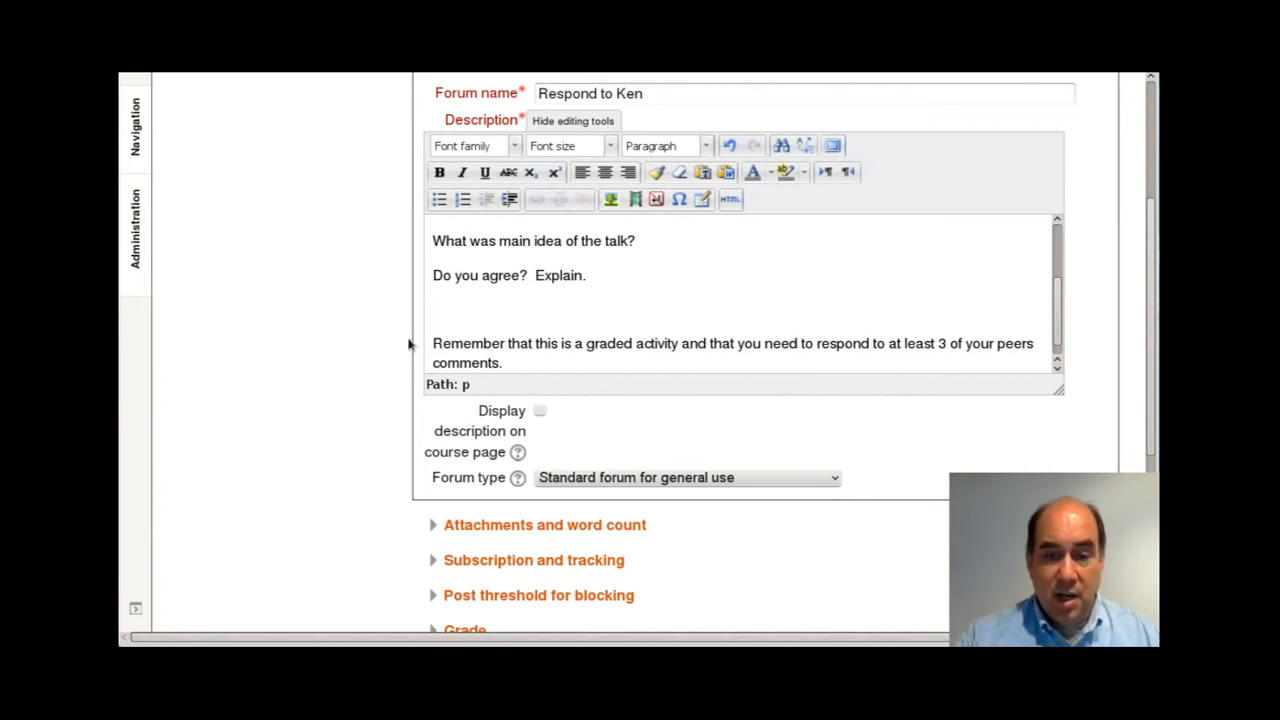
Step: Expand the forum's subscription and tracking settings and examine the subscription mode and read tracking options
{"action": "scroll", "coordinate": [393, 381], "scroll_direction": "down", "scroll_amount": 3}
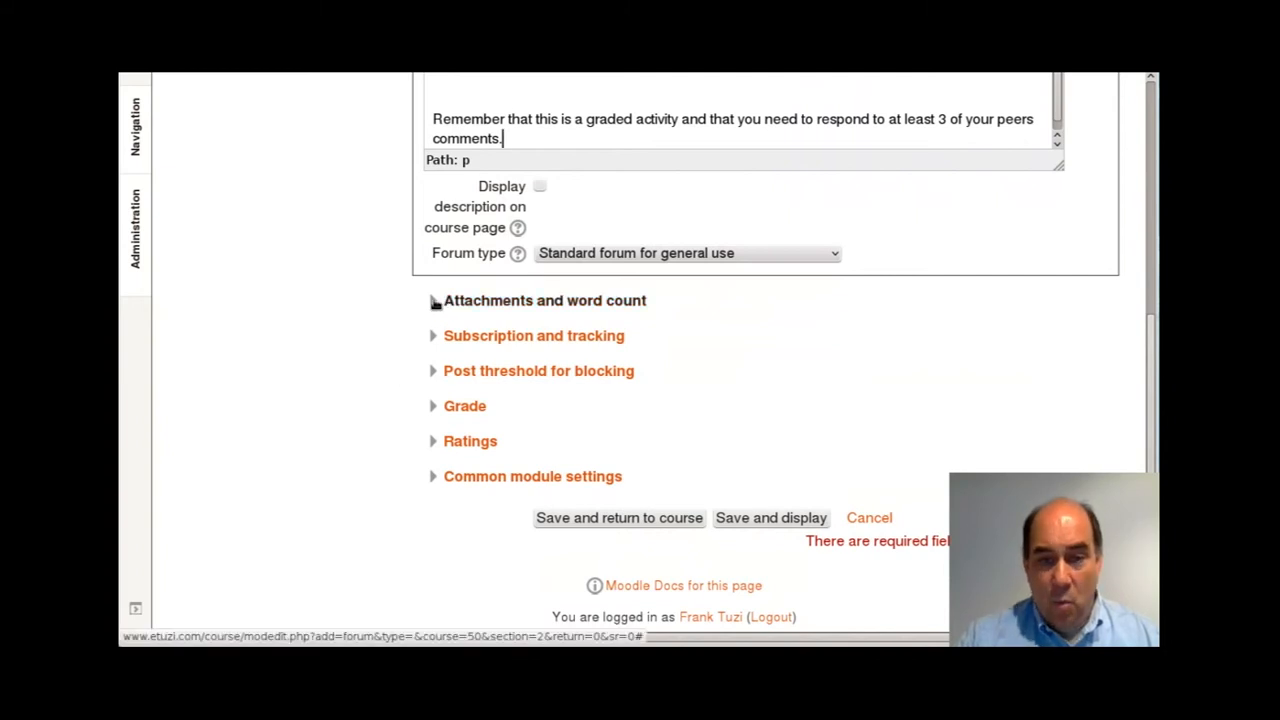
{"action": "left_click", "coordinate": [437, 301]}
{"action": "left_click", "coordinate": [437, 301]}
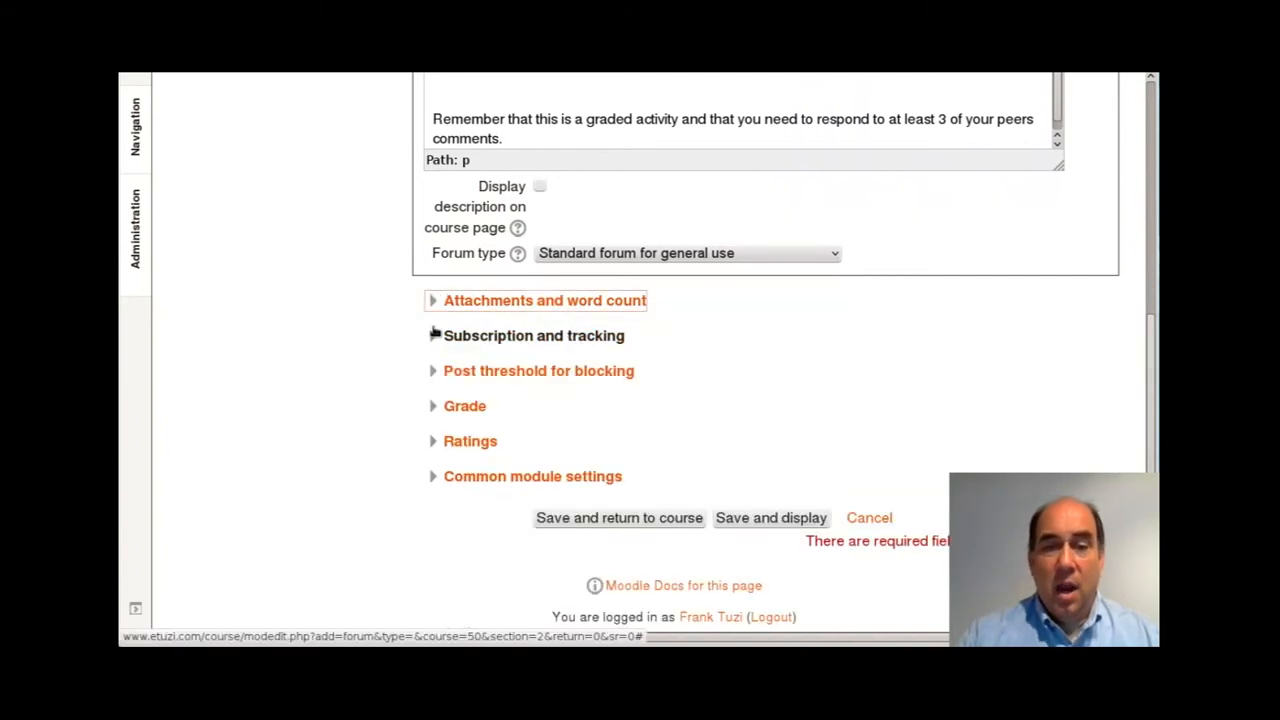
{"action": "left_click", "coordinate": [434, 337]}
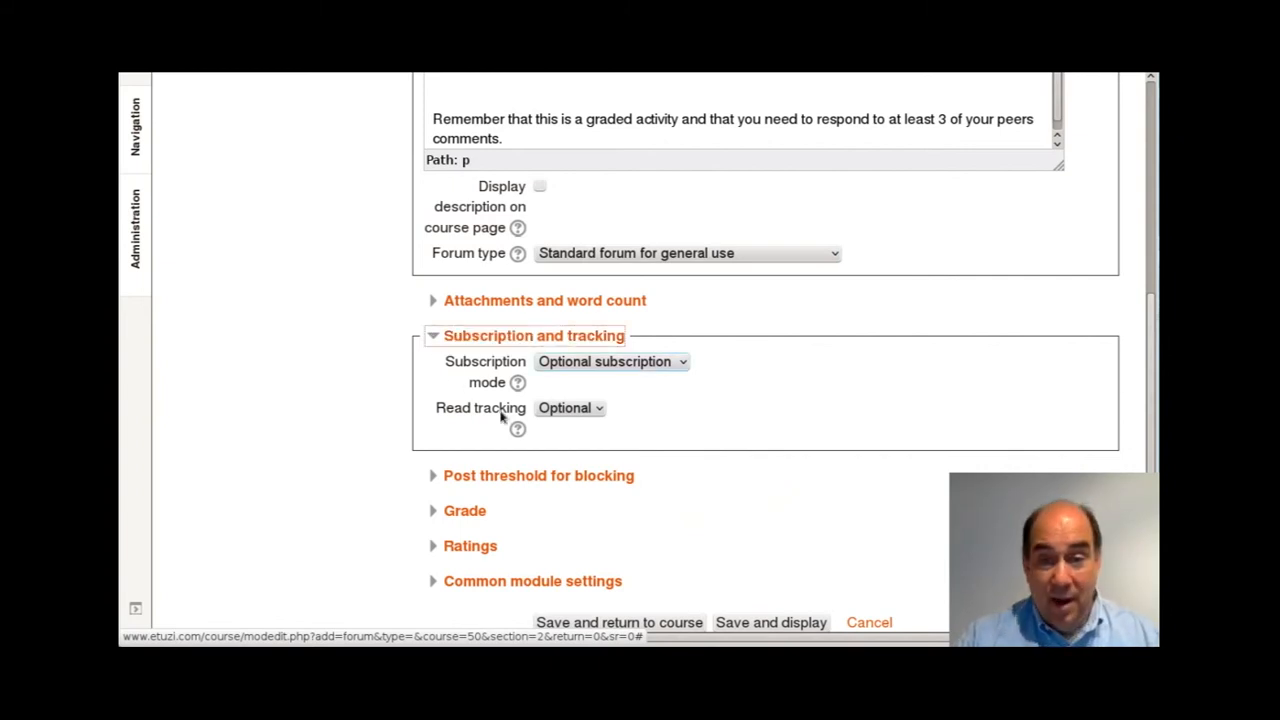
{"action": "left_click_drag", "start_coordinate": [509, 424], "coordinate": [455, 426]}
{"action": "left_click_drag", "start_coordinate": [515, 391], "coordinate": [447, 396]}
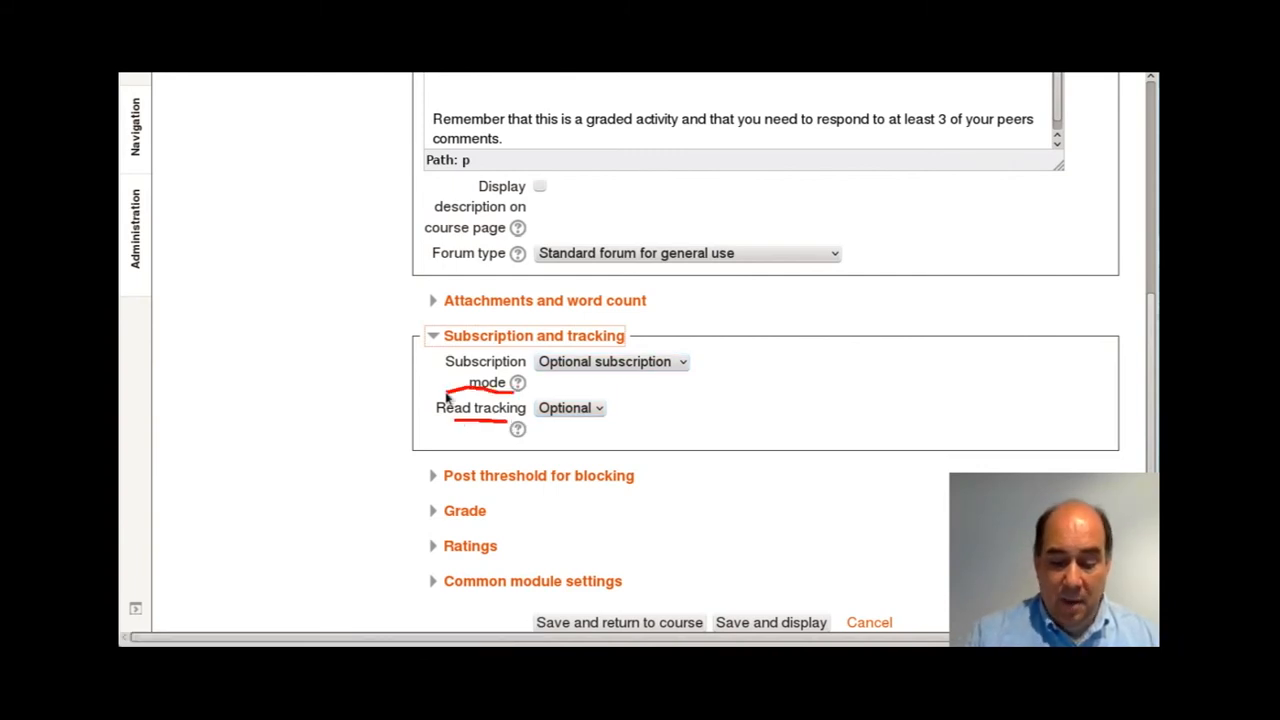
{"action": "key", "text": "shift+super+F11"}
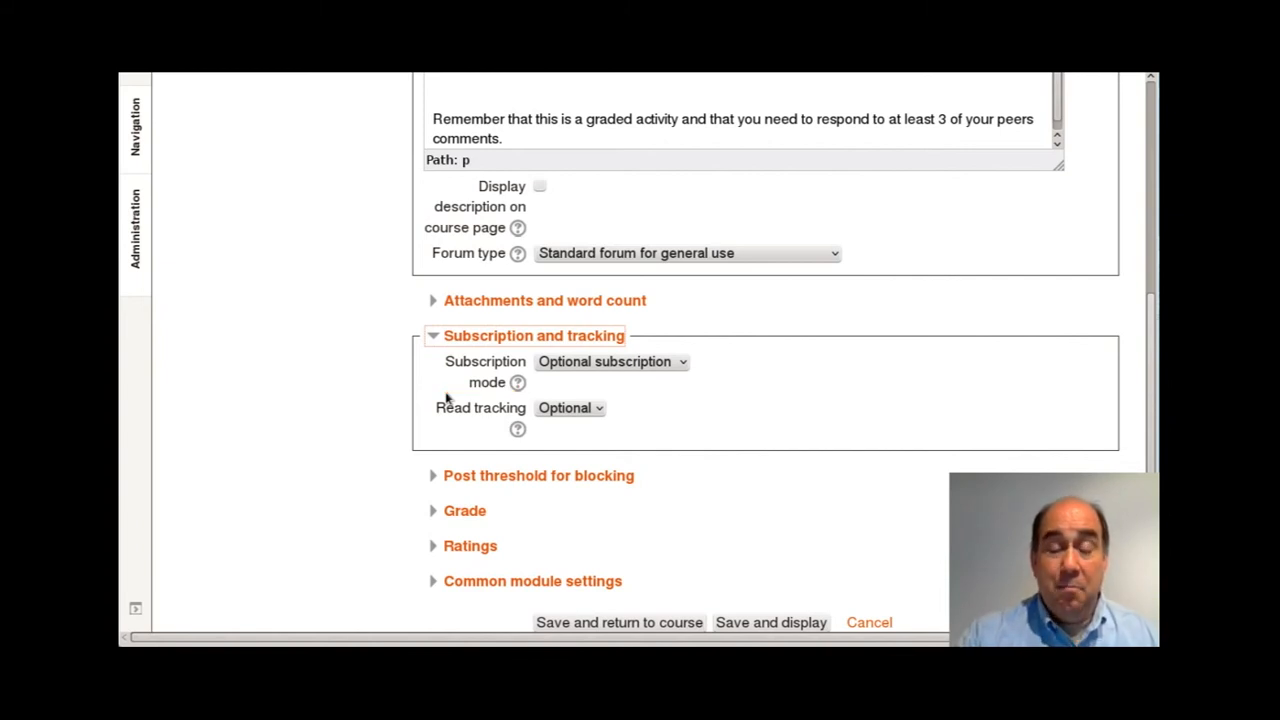
Step: Expand the forum's post threshold for blocking and grade settings and examine the grade category choices
{"action": "scroll", "coordinate": [394, 423], "scroll_direction": "down", "scroll_amount": 3}
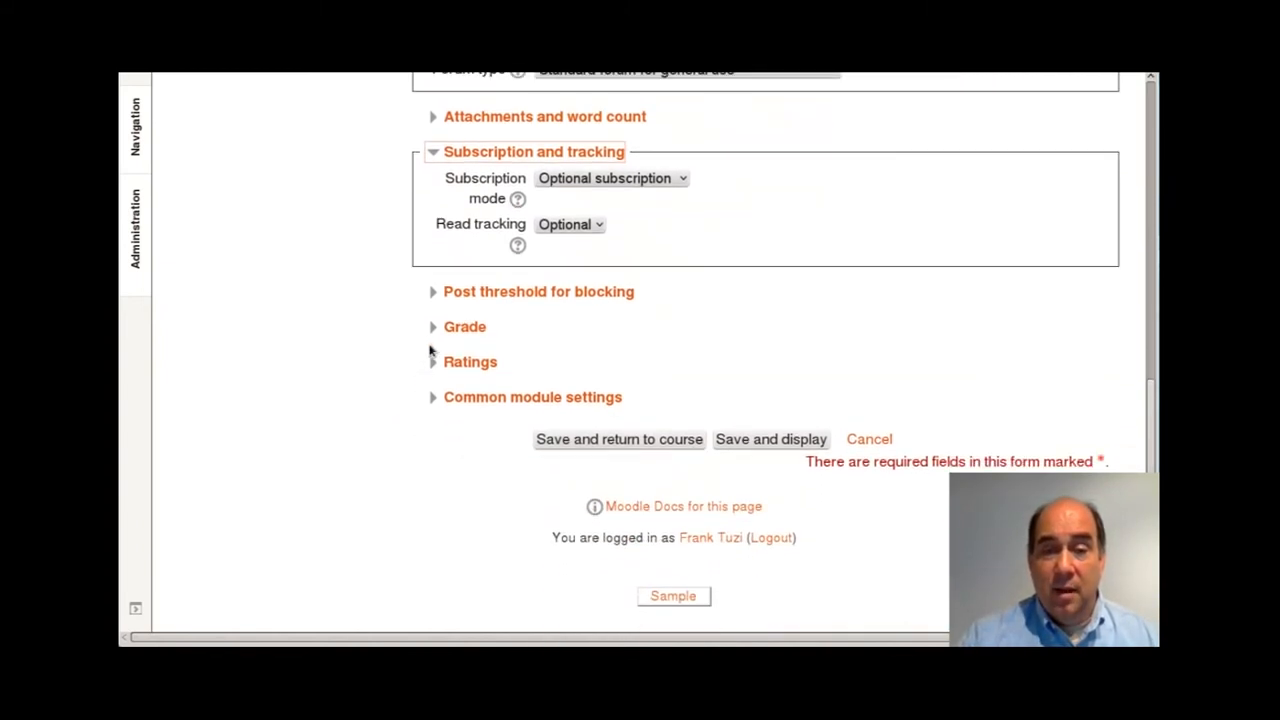
{"action": "left_click", "coordinate": [449, 296]}
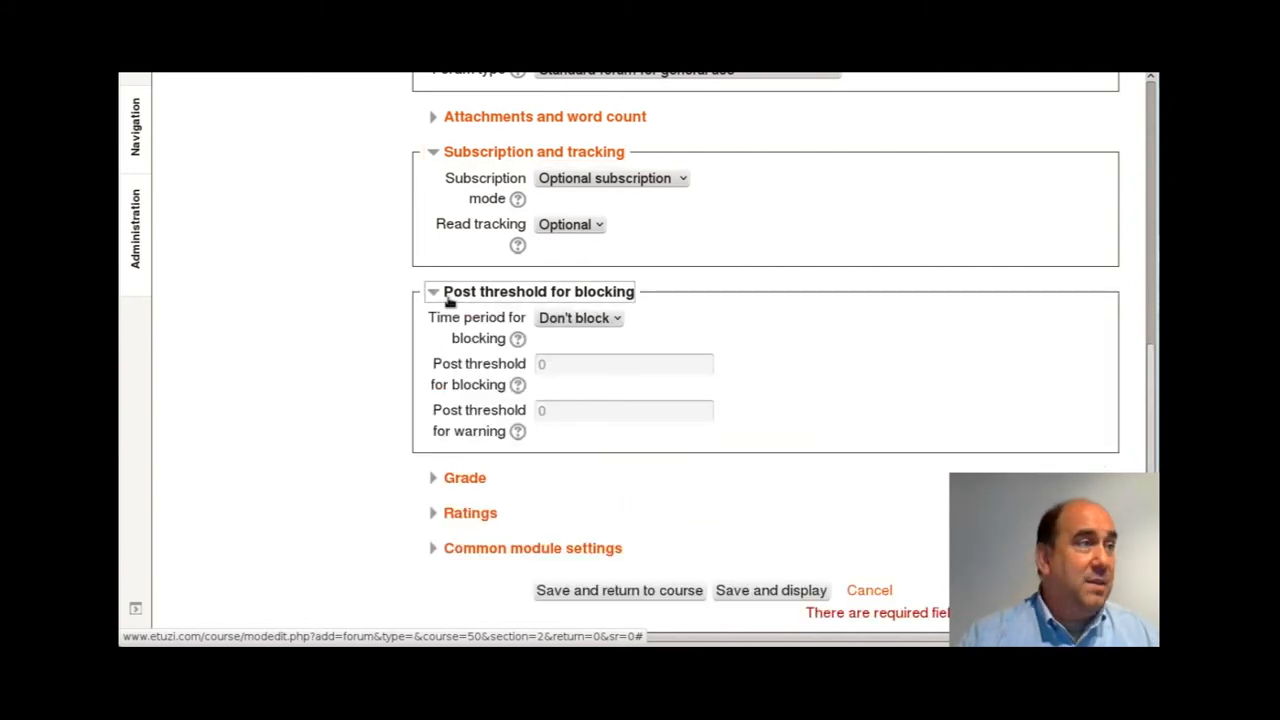
{"action": "scroll", "coordinate": [382, 360], "scroll_direction": "down", "scroll_amount": 3}
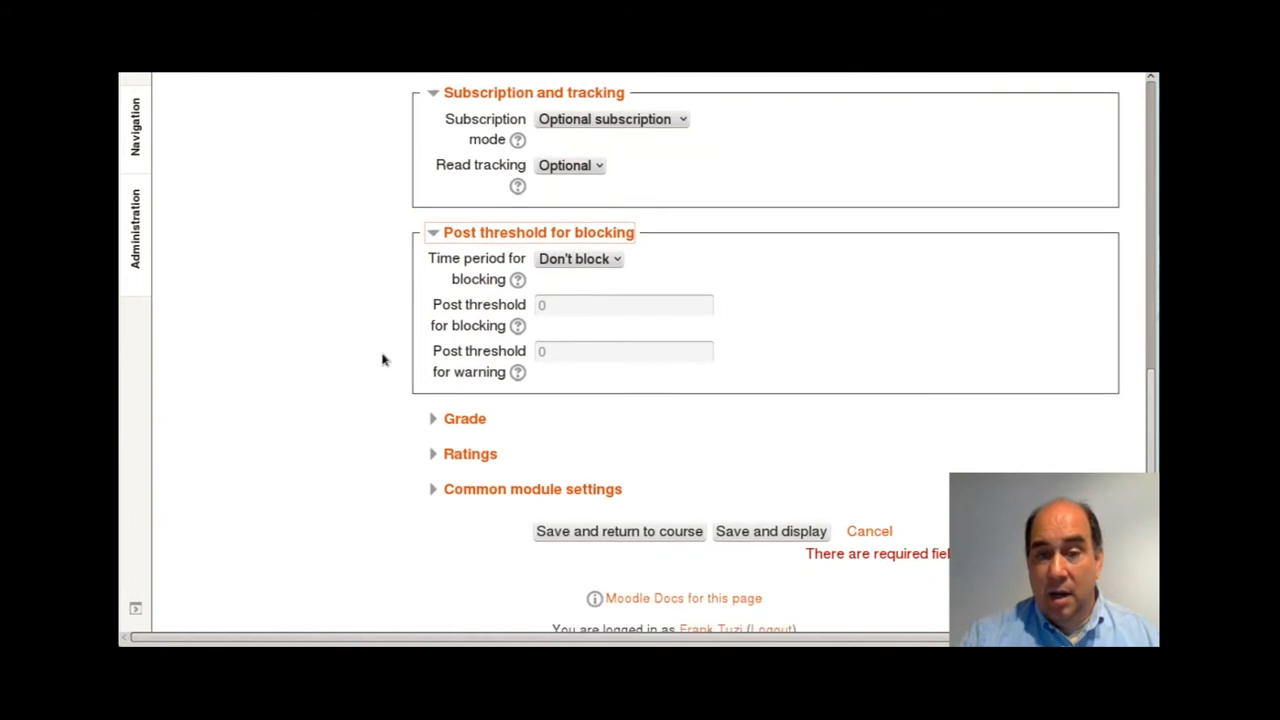
{"action": "left_click", "coordinate": [434, 328]}
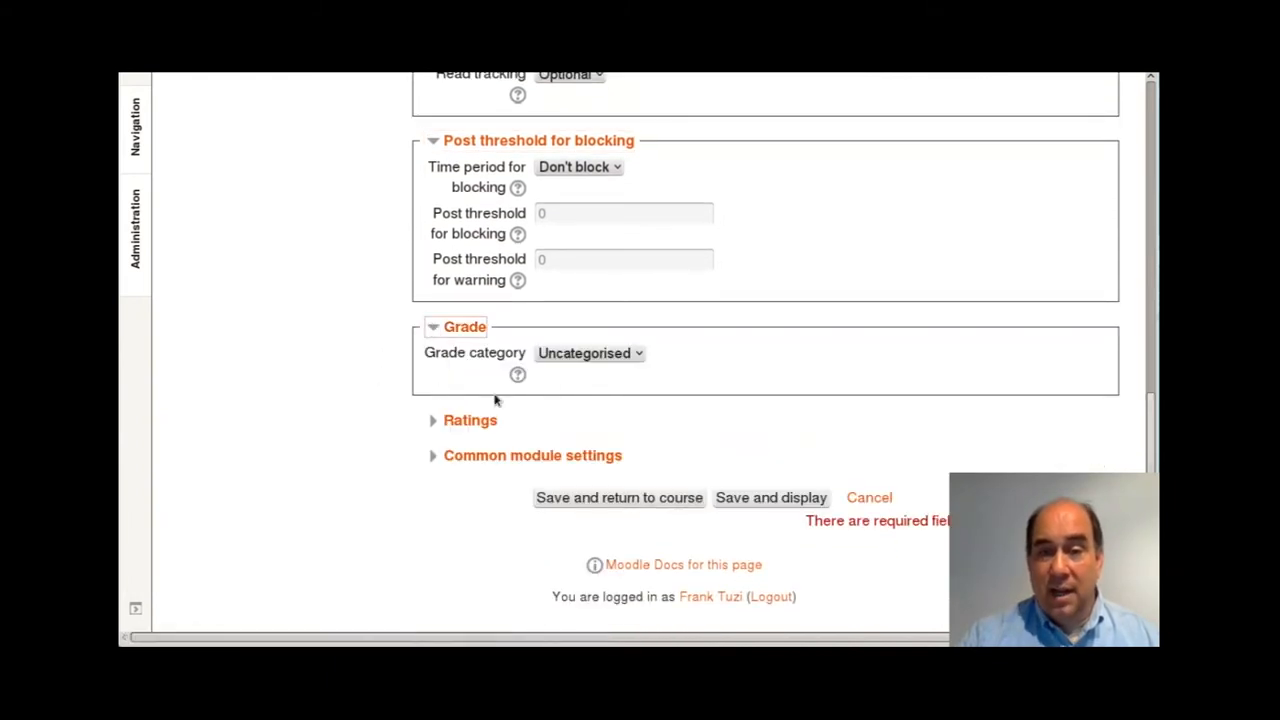
{"action": "left_click", "coordinate": [566, 354]}
{"action": "left_click", "coordinate": [563, 357]}
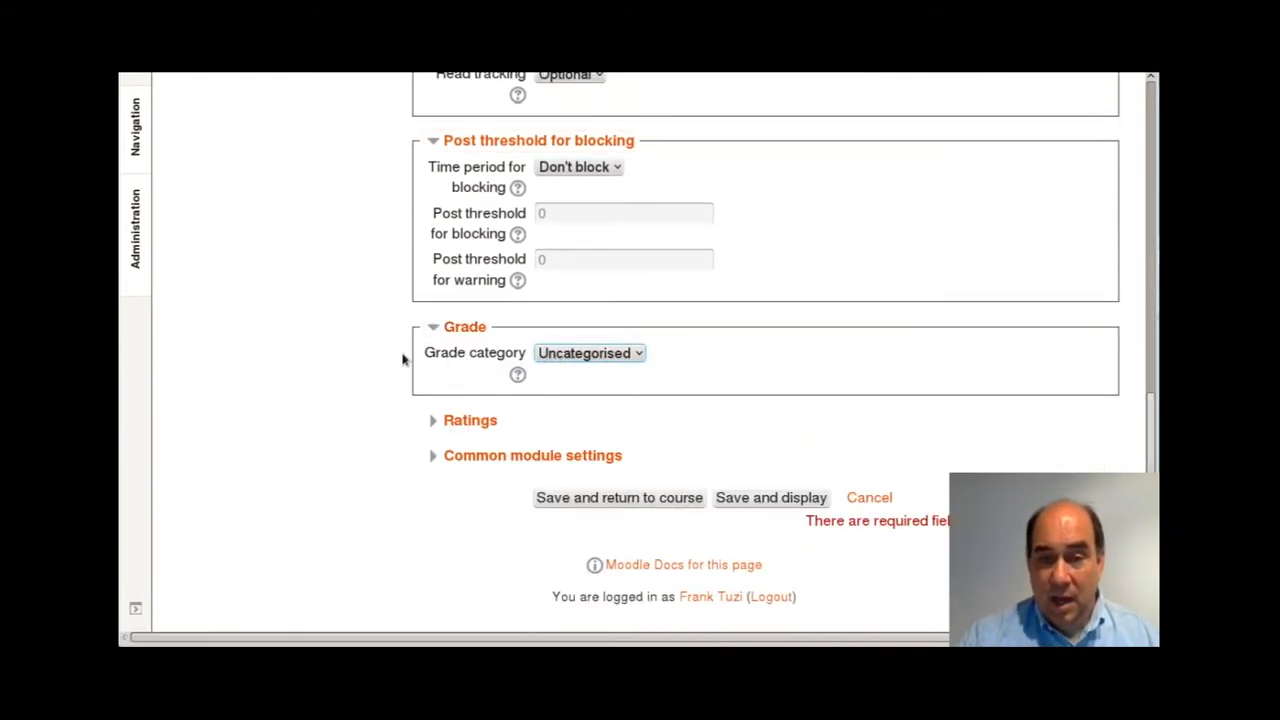
Step: Expand the forum's ratings settings and examine the available aggregate types
{"action": "scroll", "coordinate": [403, 360], "scroll_direction": "down", "scroll_amount": 1}
{"action": "left_click", "coordinate": [445, 361]}
{"action": "scroll", "coordinate": [386, 369], "scroll_direction": "down", "scroll_amount": 5}
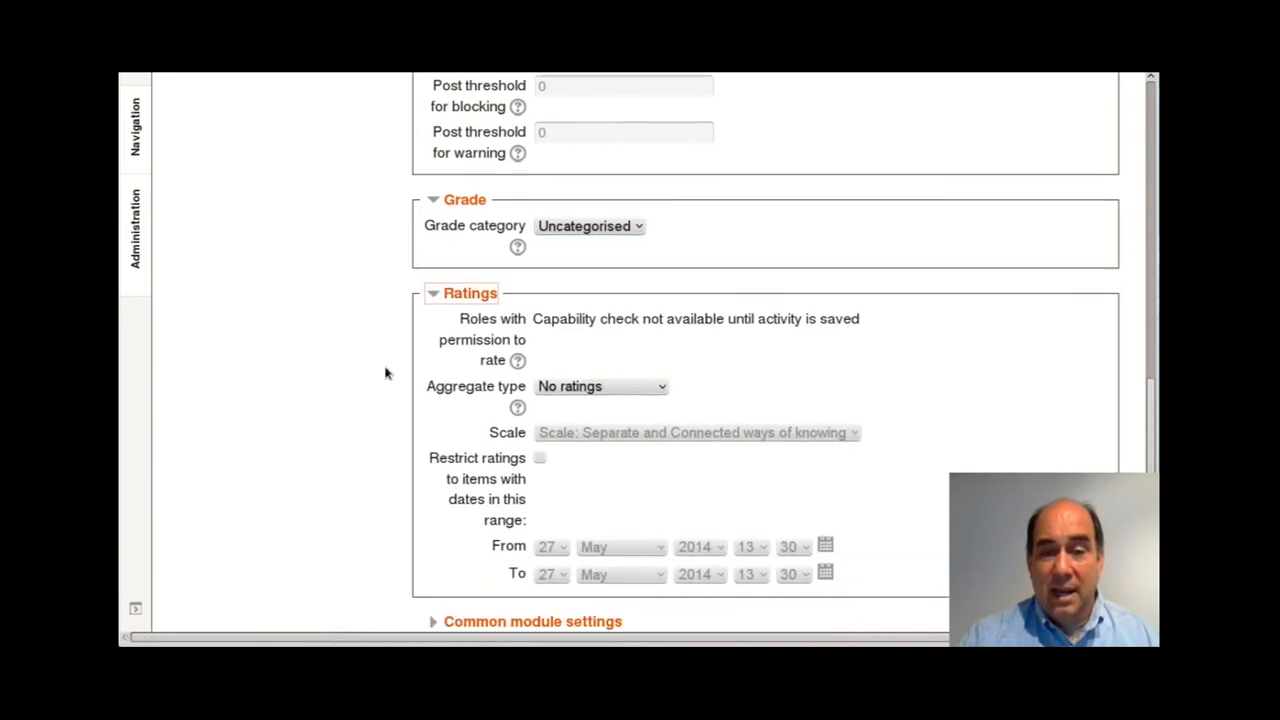
{"action": "left_click", "coordinate": [612, 176]}
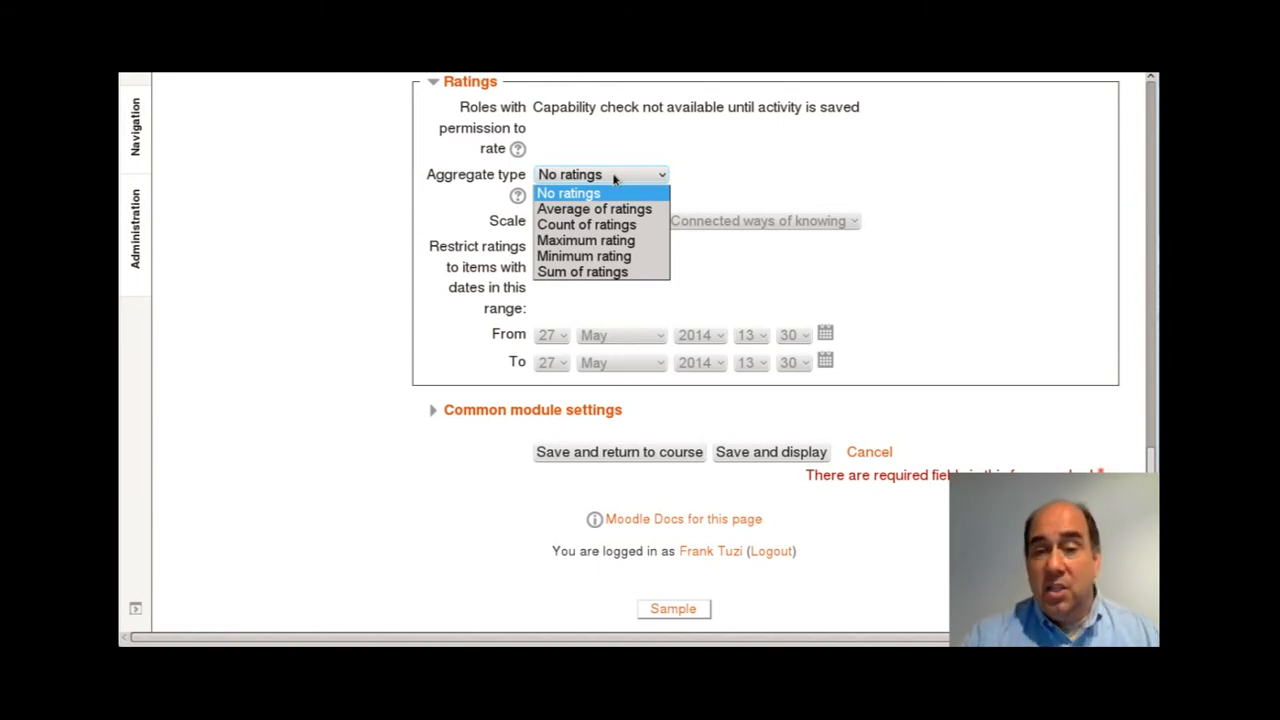
{"action": "left_click", "coordinate": [349, 261]}
{"action": "scroll", "coordinate": [349, 261], "scroll_direction": "down", "scroll_amount": 1}
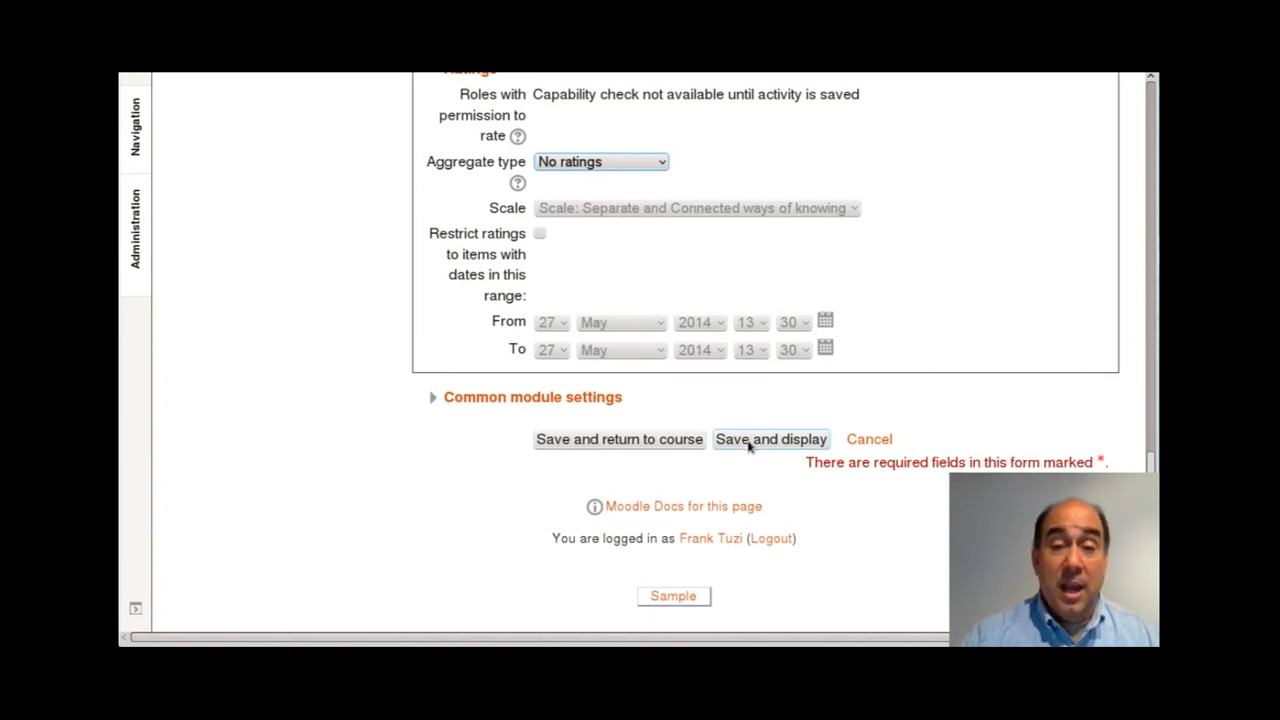
Step: Set the forum ratings' aggregate type to Sum of ratings and choose a rating scale
{"action": "scroll", "coordinate": [523, 406], "scroll_direction": "up", "scroll_amount": 20}
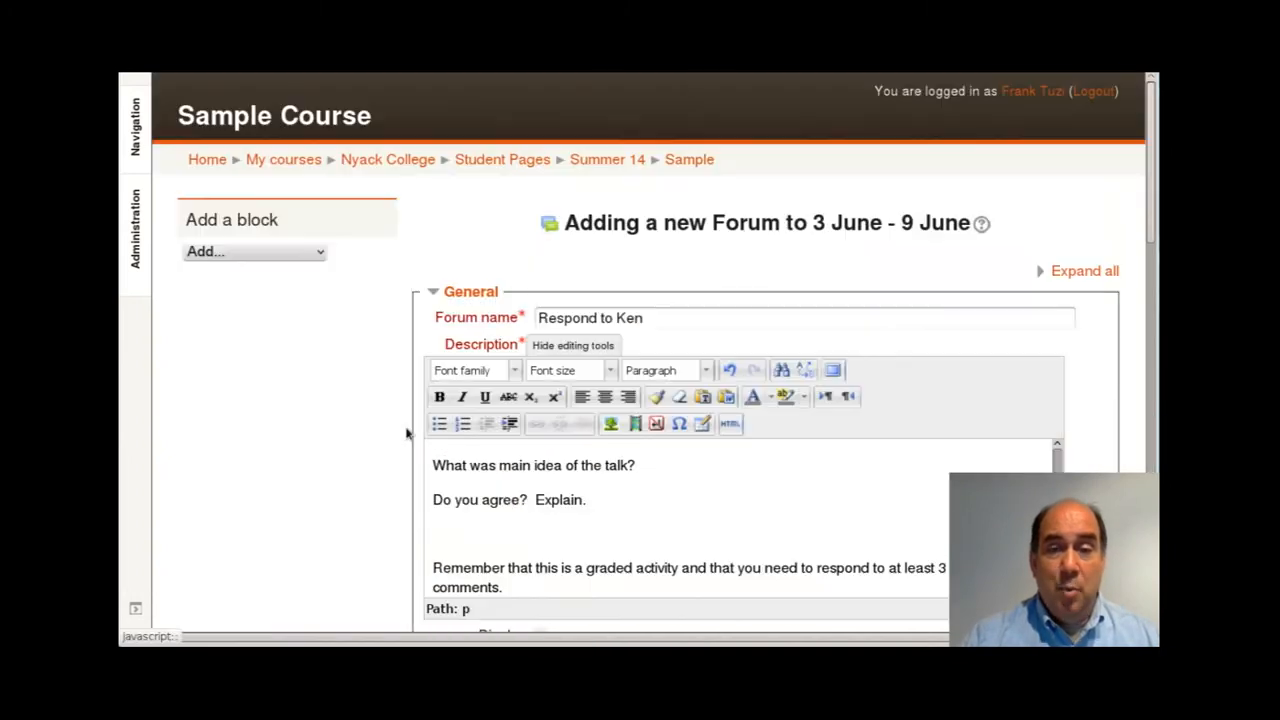
{"action": "scroll", "coordinate": [406, 433], "scroll_direction": "down", "scroll_amount": 4}
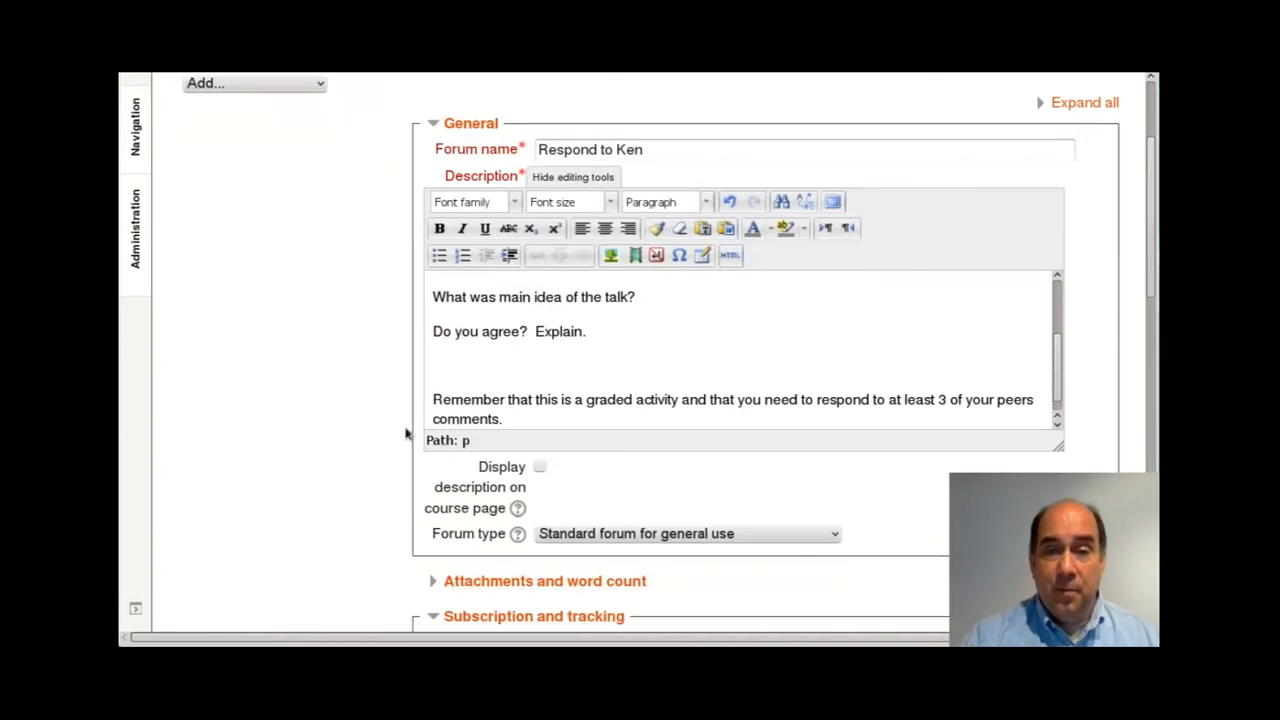
{"action": "scroll", "coordinate": [406, 433], "scroll_direction": "down", "scroll_amount": 7}
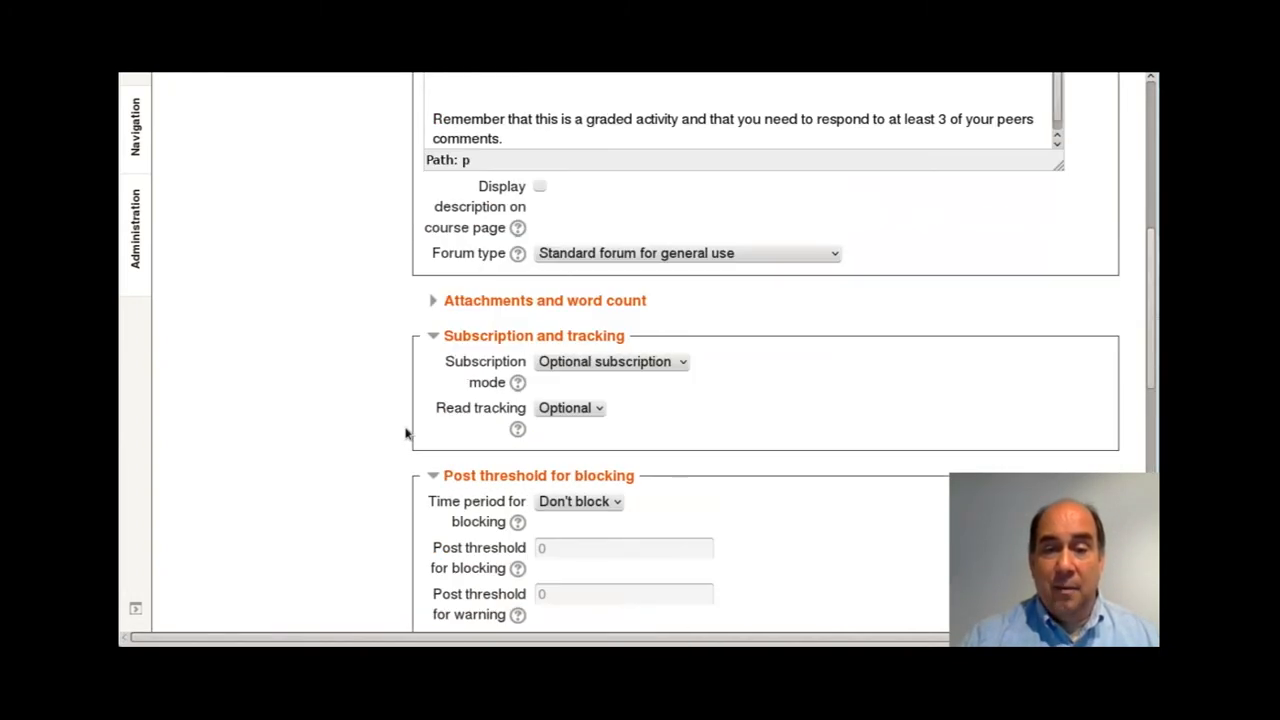
{"action": "scroll", "coordinate": [406, 433], "scroll_direction": "down", "scroll_amount": 14}
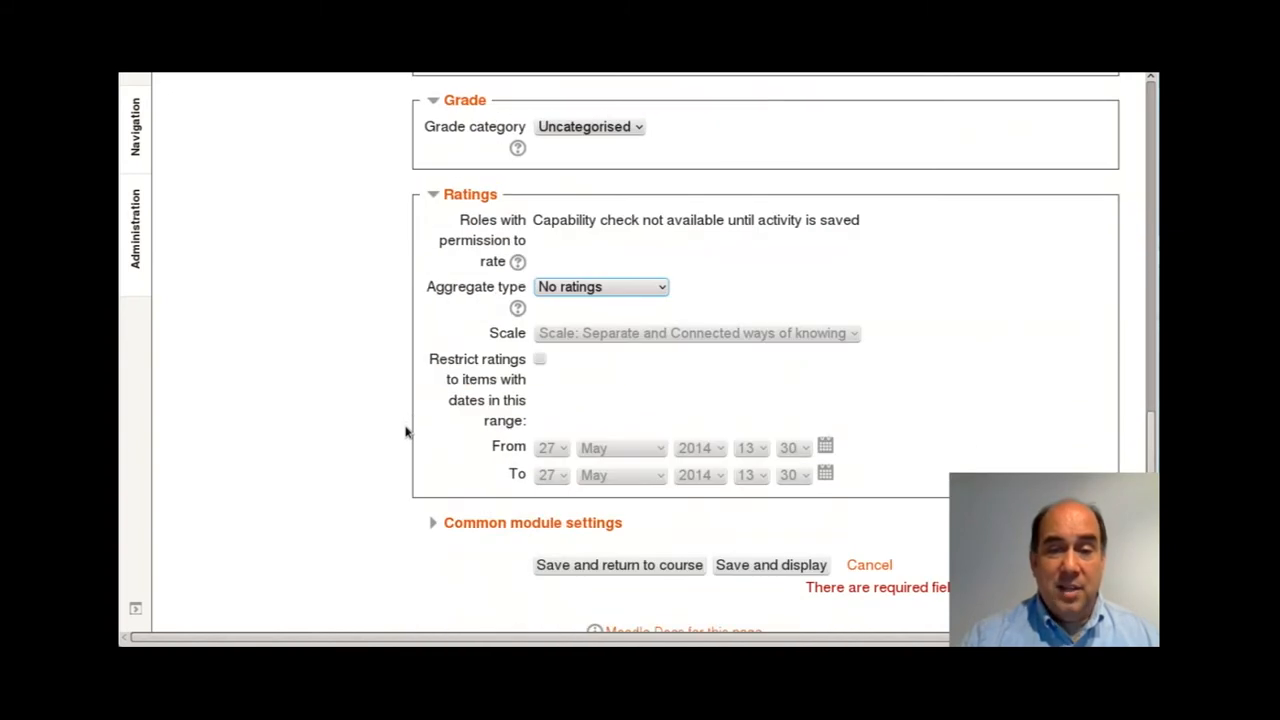
{"action": "left_click", "coordinate": [563, 292]}
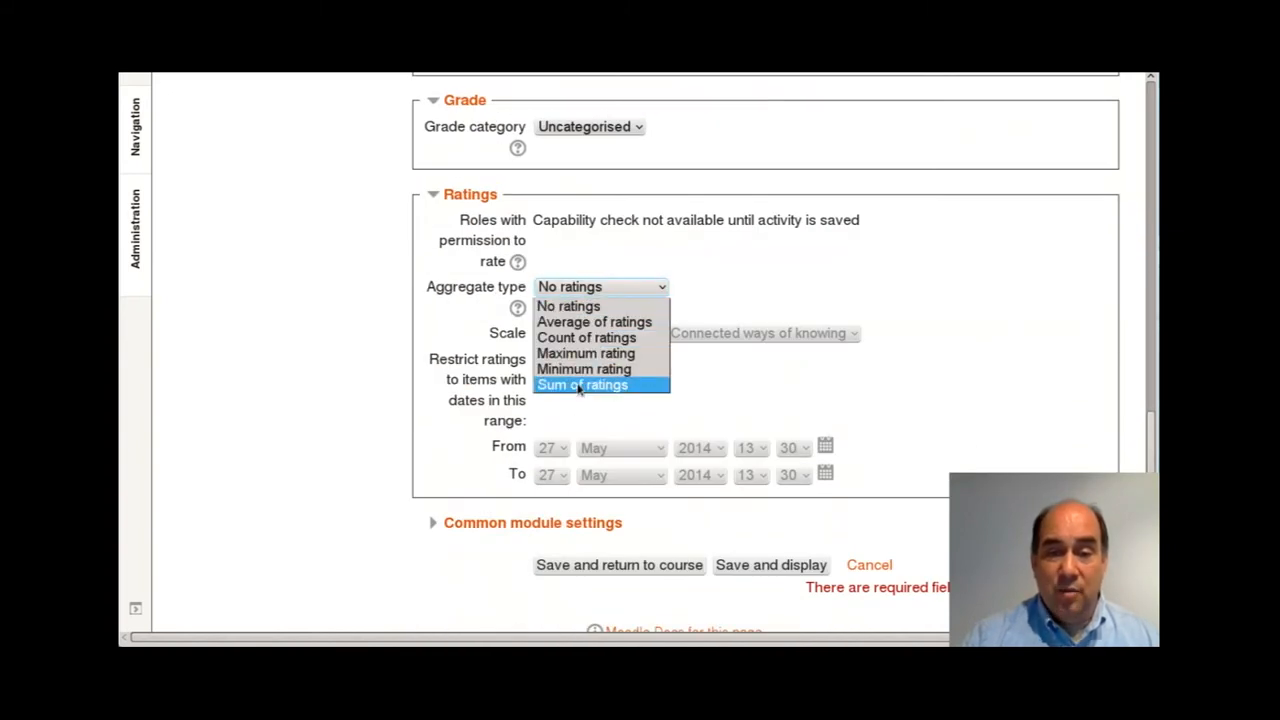
{"action": "left_click", "coordinate": [580, 386]}
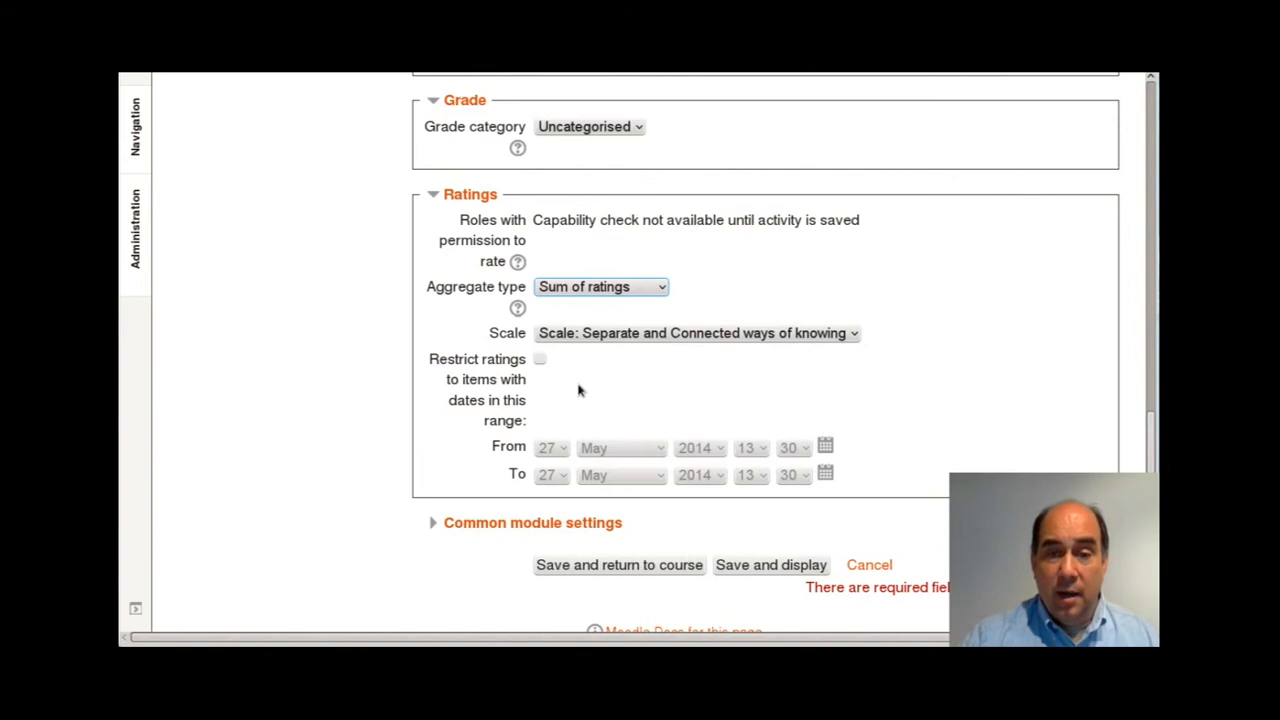
{"action": "left_click", "coordinate": [612, 335]}
{"action": "scroll", "coordinate": [617, 500], "scroll_direction": "down", "scroll_amount": 10}
{"action": "scroll", "coordinate": [614, 503], "scroll_direction": "down", "scroll_amount": 12}
{"action": "left_click", "coordinate": [603, 556]}
{"action": "left_click", "coordinate": [397, 466]}
Step: Save and display the Respond to Ken forum, reviewing its embedded video, questions and participation reminder
{"action": "scroll", "coordinate": [397, 466], "scroll_direction": "up", "scroll_amount": 3}
{"action": "scroll", "coordinate": [397, 466], "scroll_direction": "down", "scroll_amount": 5}
{"action": "left_click", "coordinate": [777, 440]}
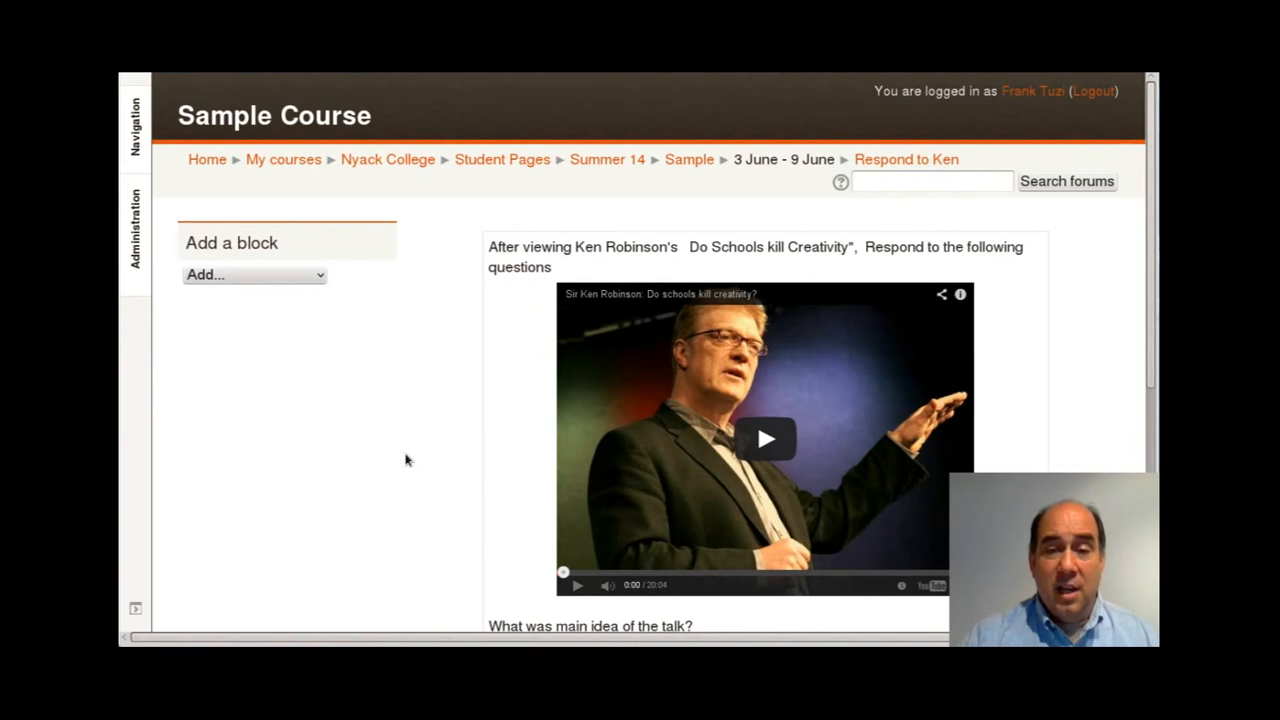
{"action": "scroll", "coordinate": [406, 460], "scroll_direction": "down", "scroll_amount": 3}
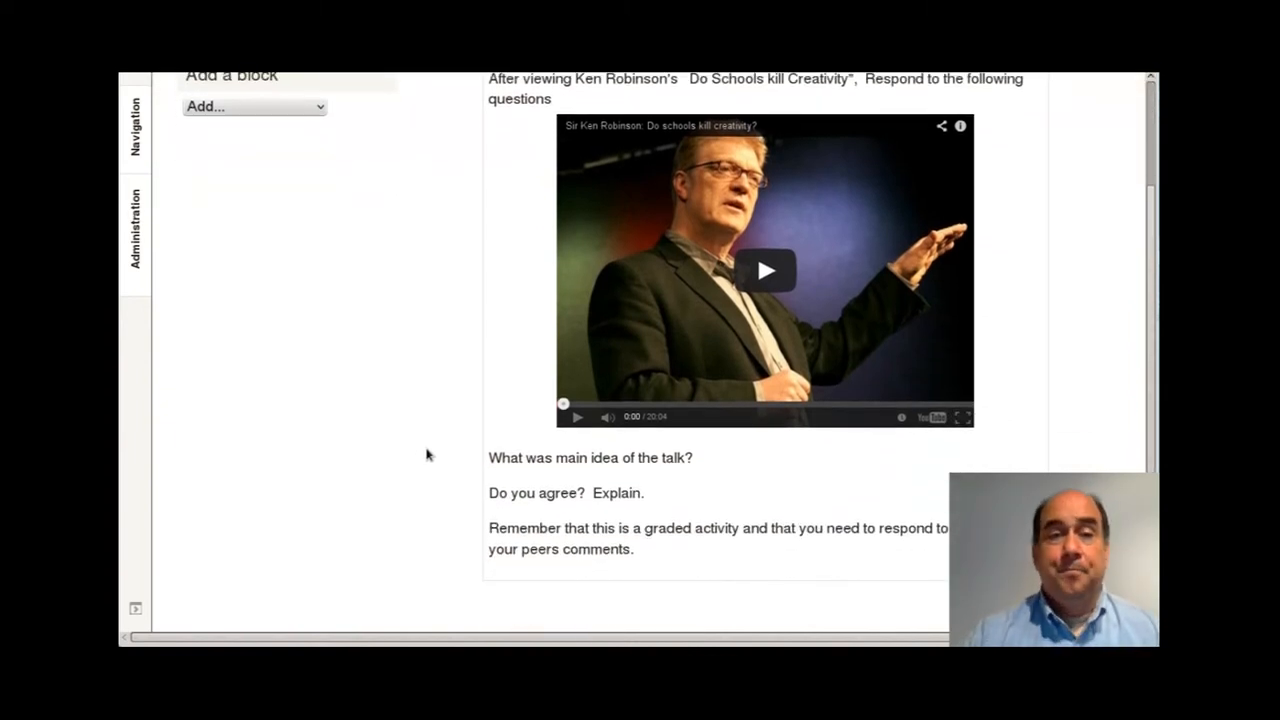
{"action": "scroll", "coordinate": [427, 455], "scroll_direction": "up", "scroll_amount": 1}
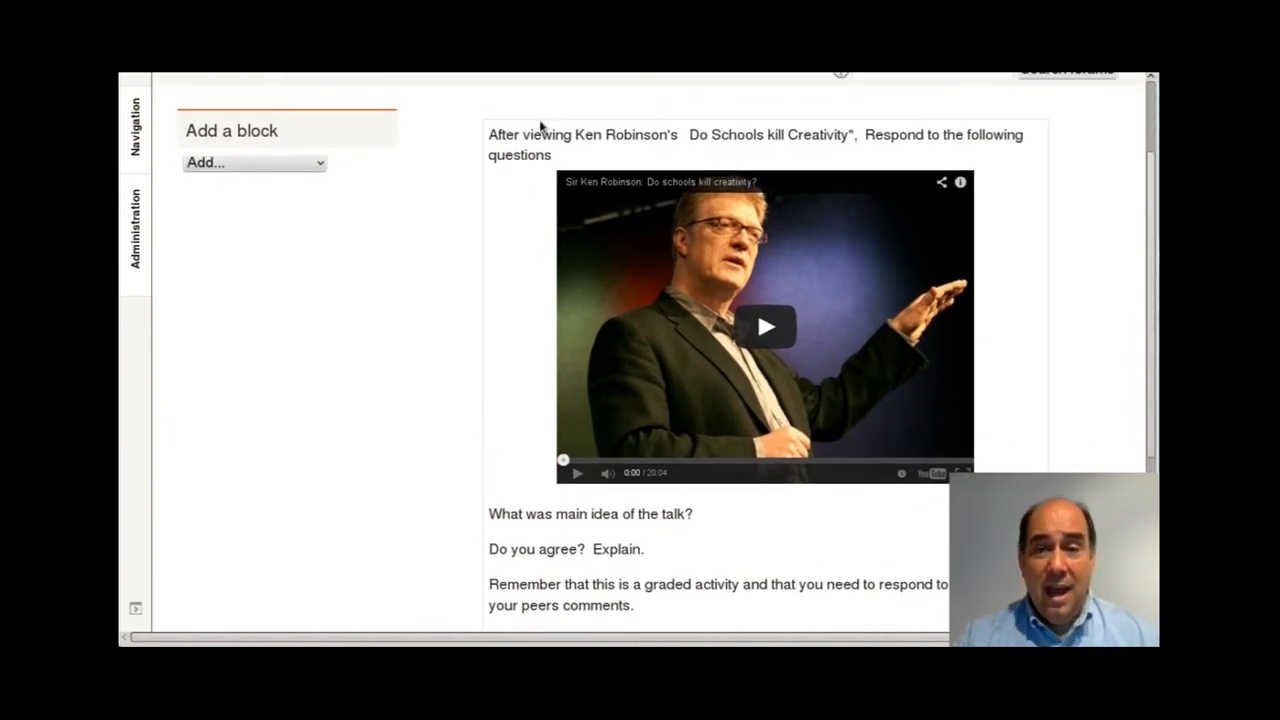
{"action": "scroll", "coordinate": [666, 323], "scroll_direction": "down", "scroll_amount": 3}
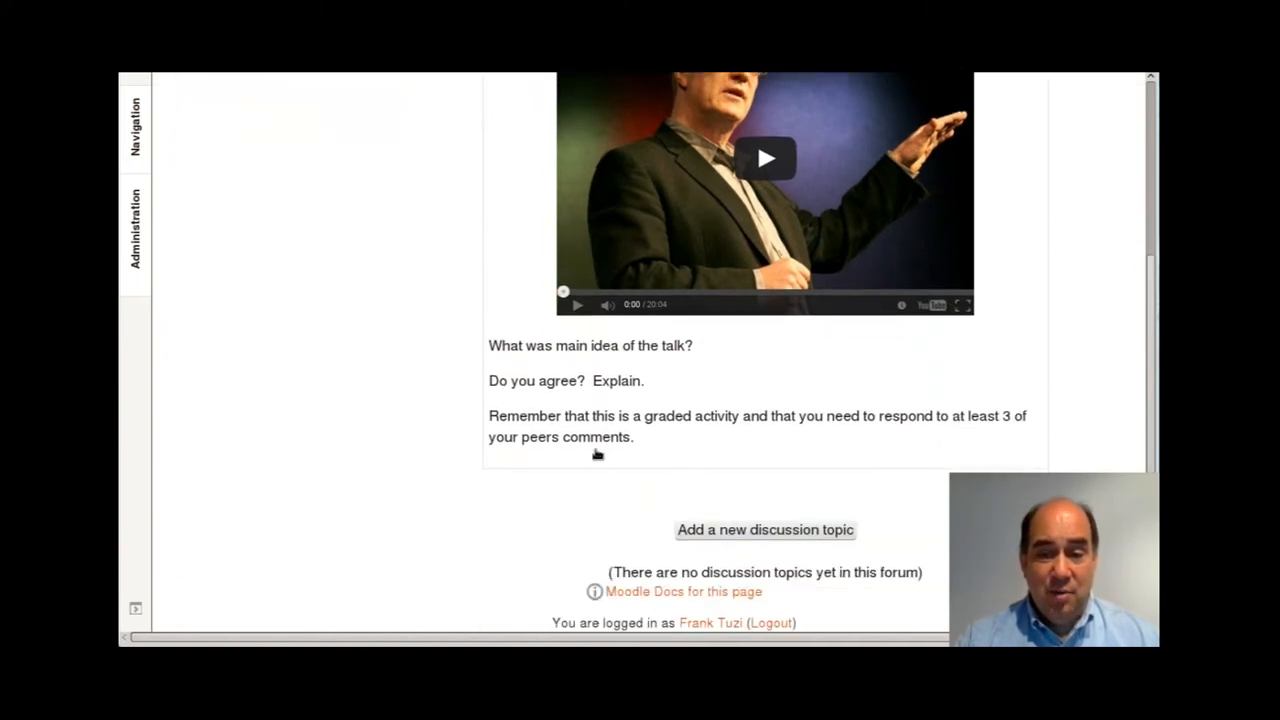
Step: Start a new discussion topic in the Respond to Ken forum and look over its form and the video prompt above it
{"action": "left_click", "coordinate": [757, 530]}
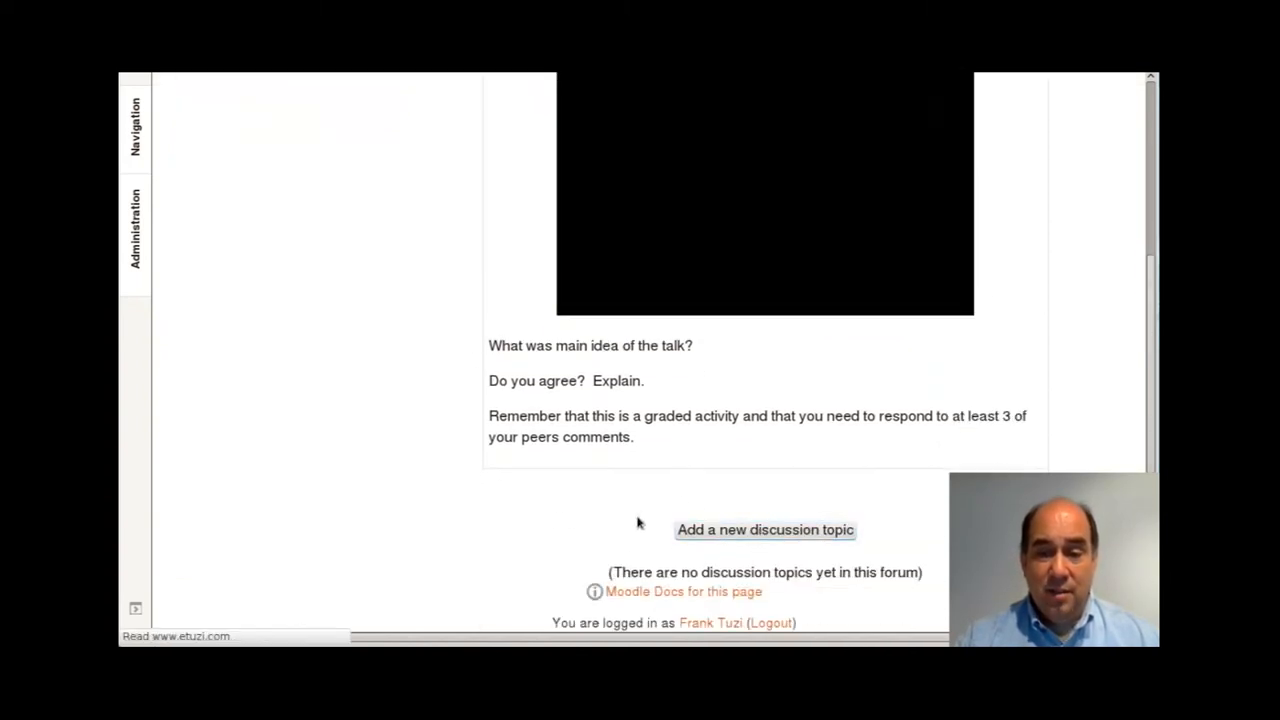
{"action": "scroll", "coordinate": [520, 460], "scroll_direction": "down", "scroll_amount": 9}
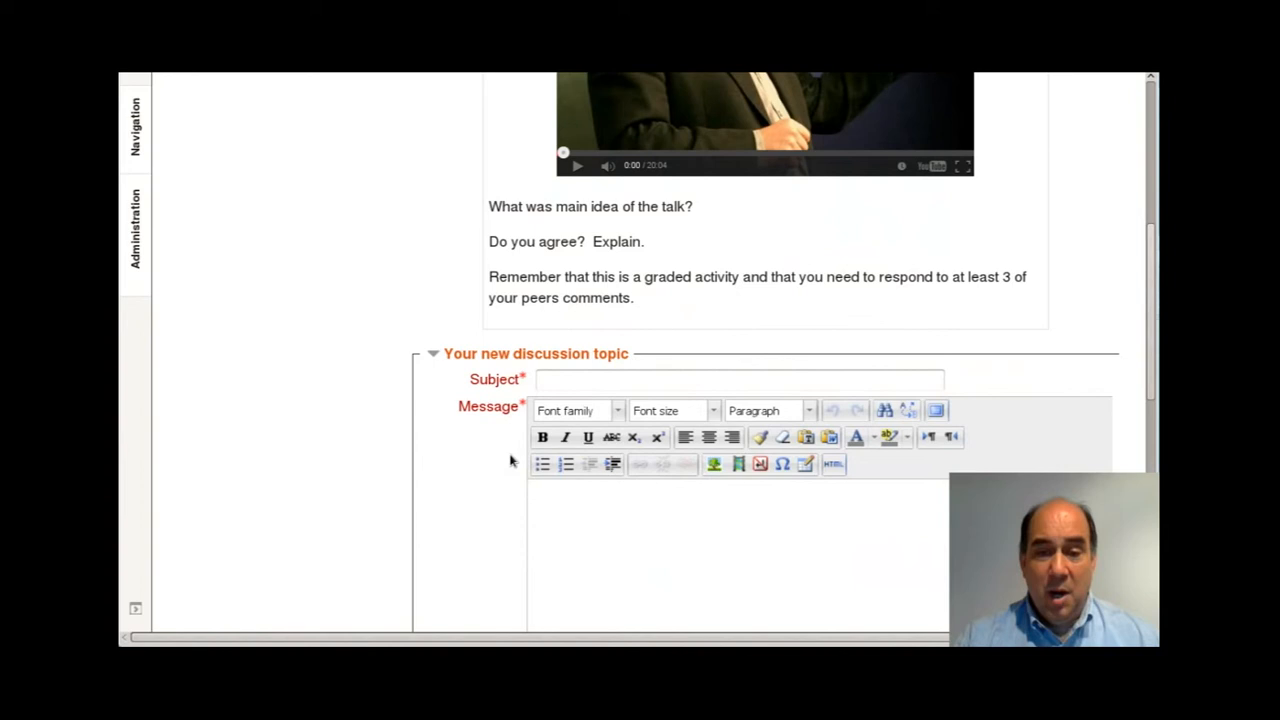
{"action": "scroll", "coordinate": [630, 443], "scroll_direction": "up", "scroll_amount": 6}
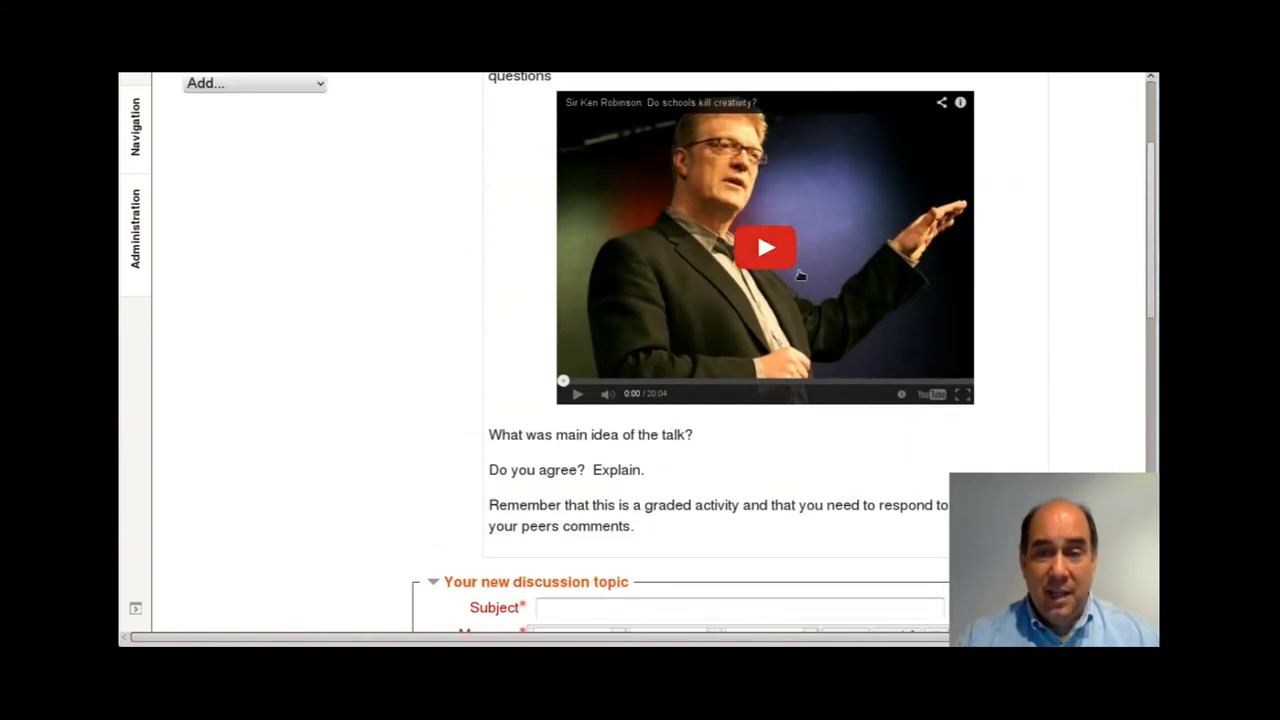
Step: Play the embedded talk from just past the three-minute mark, check the topic's Subject and Message fields, and pause the video
{"action": "left_click", "coordinate": [783, 248]}
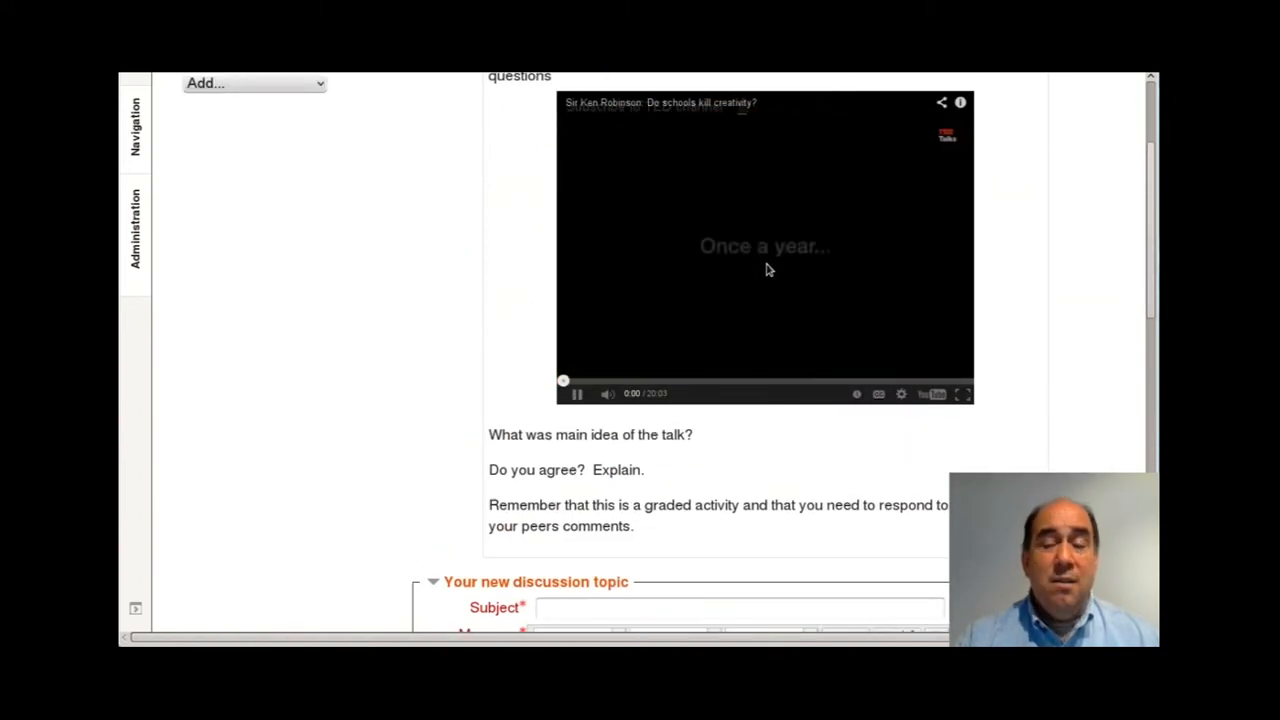
{"action": "left_click", "coordinate": [630, 384]}
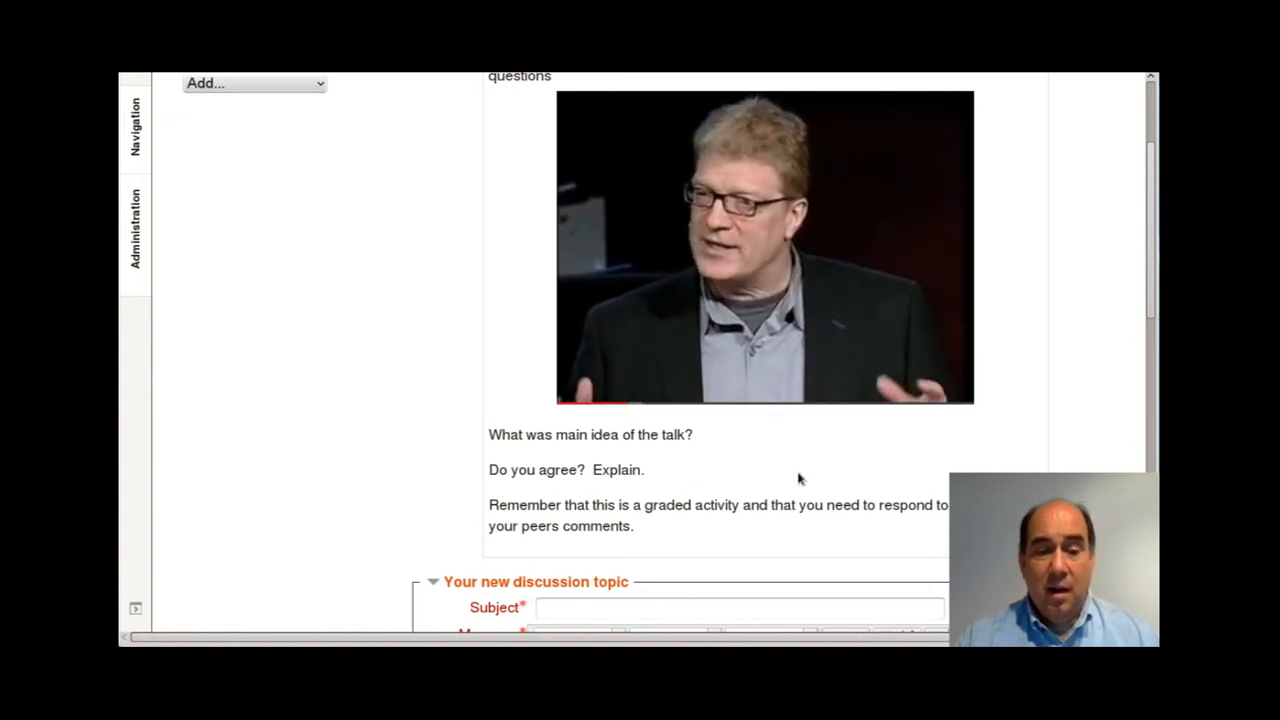
{"action": "scroll", "coordinate": [798, 479], "scroll_direction": "down", "scroll_amount": 5}
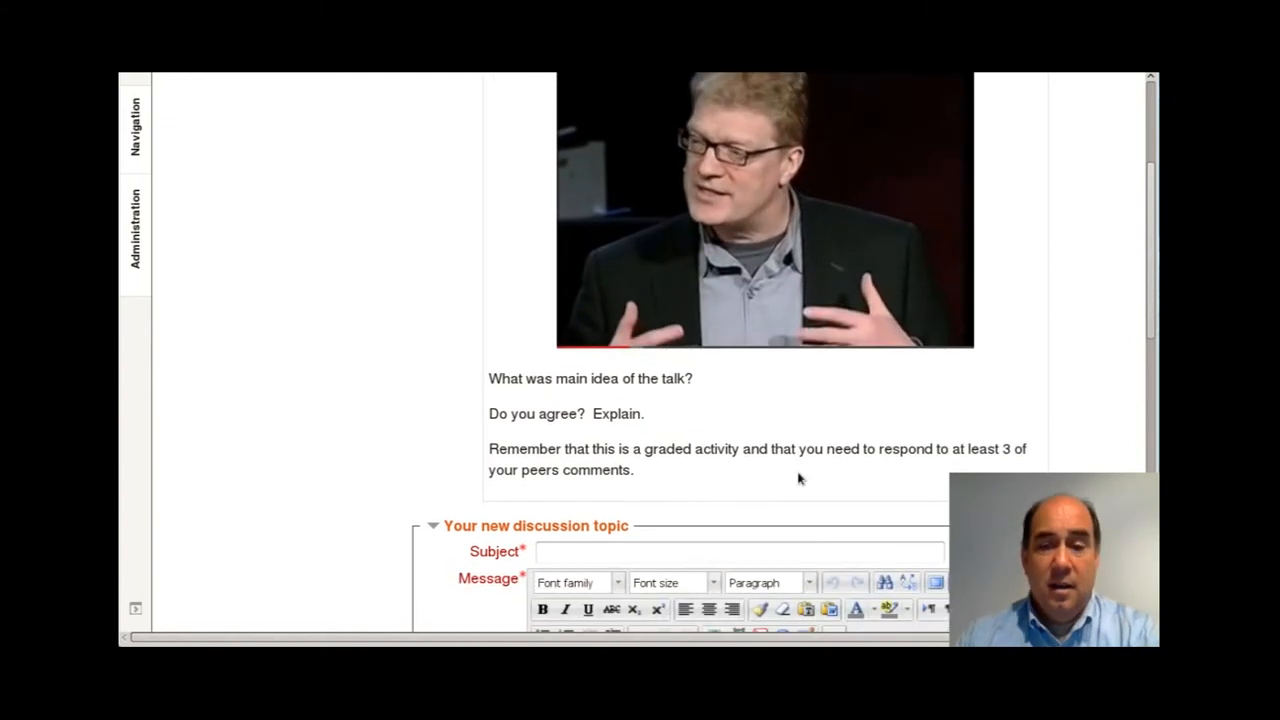
{"action": "scroll", "coordinate": [740, 450], "scroll_direction": "down", "scroll_amount": 2}
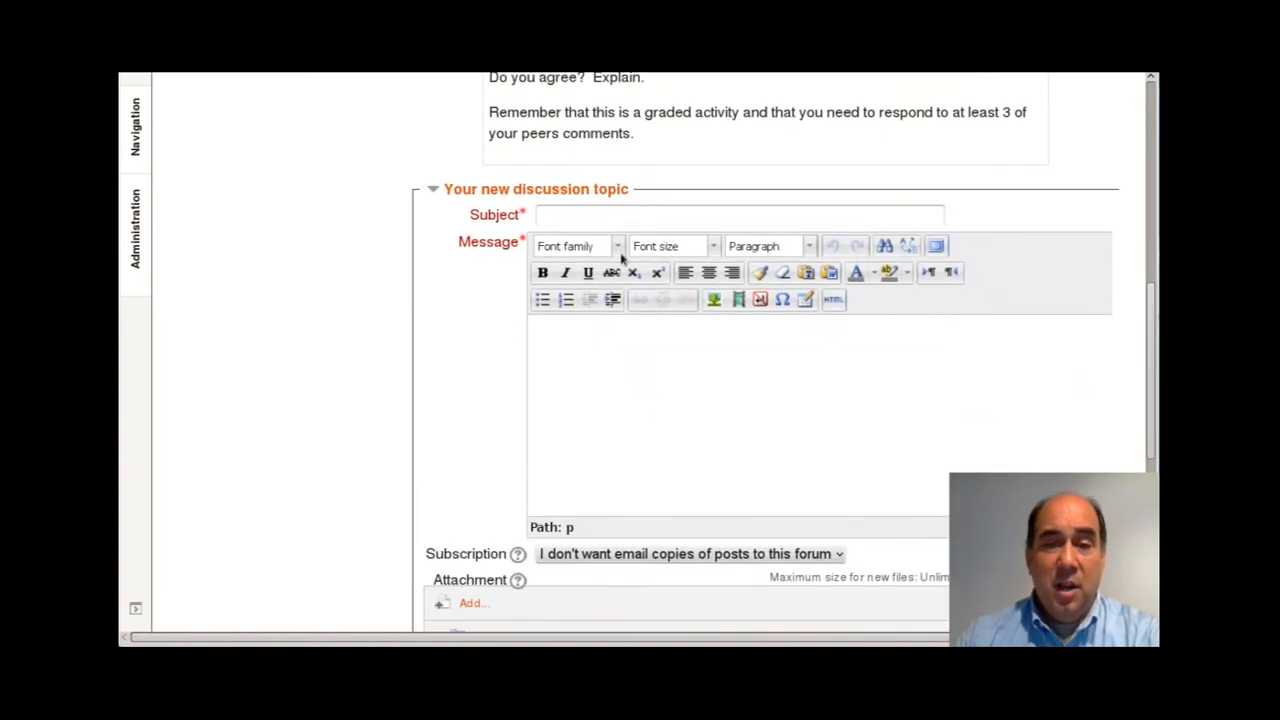
{"action": "left_click", "coordinate": [614, 215]}
{"action": "left_click", "coordinate": [628, 340]}
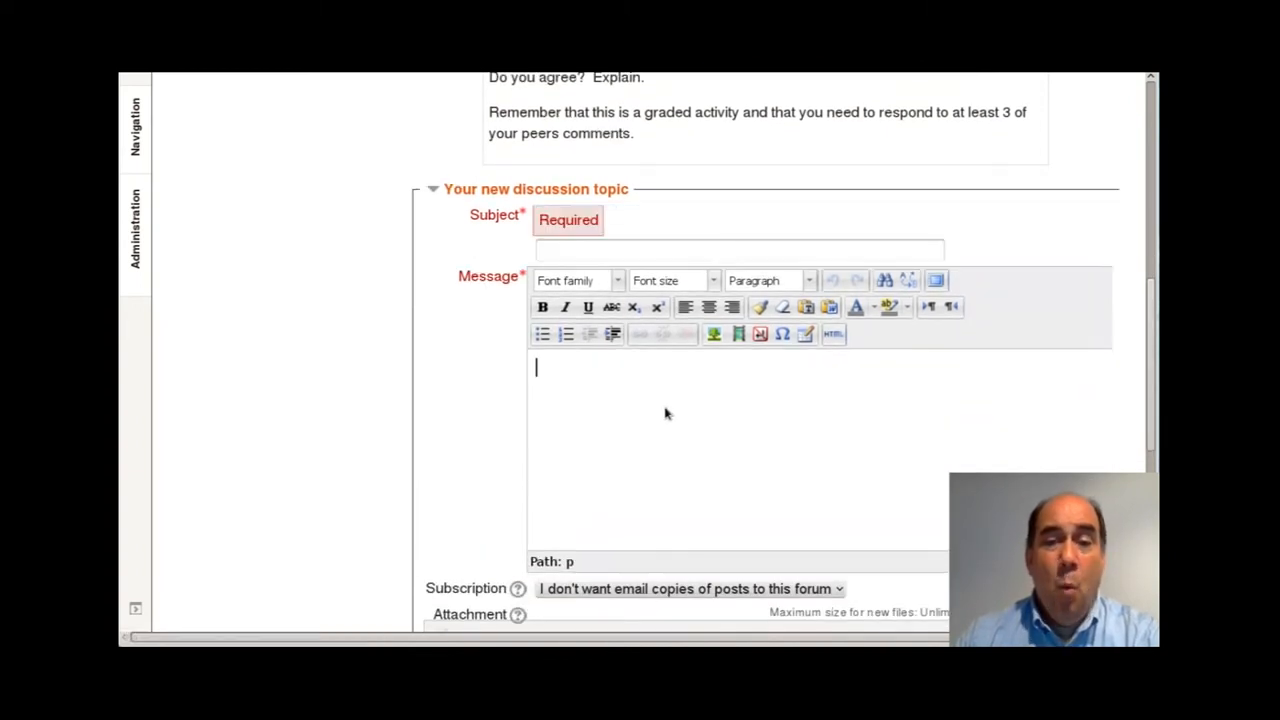
{"action": "scroll", "coordinate": [670, 400], "scroll_direction": "up", "scroll_amount": 6}
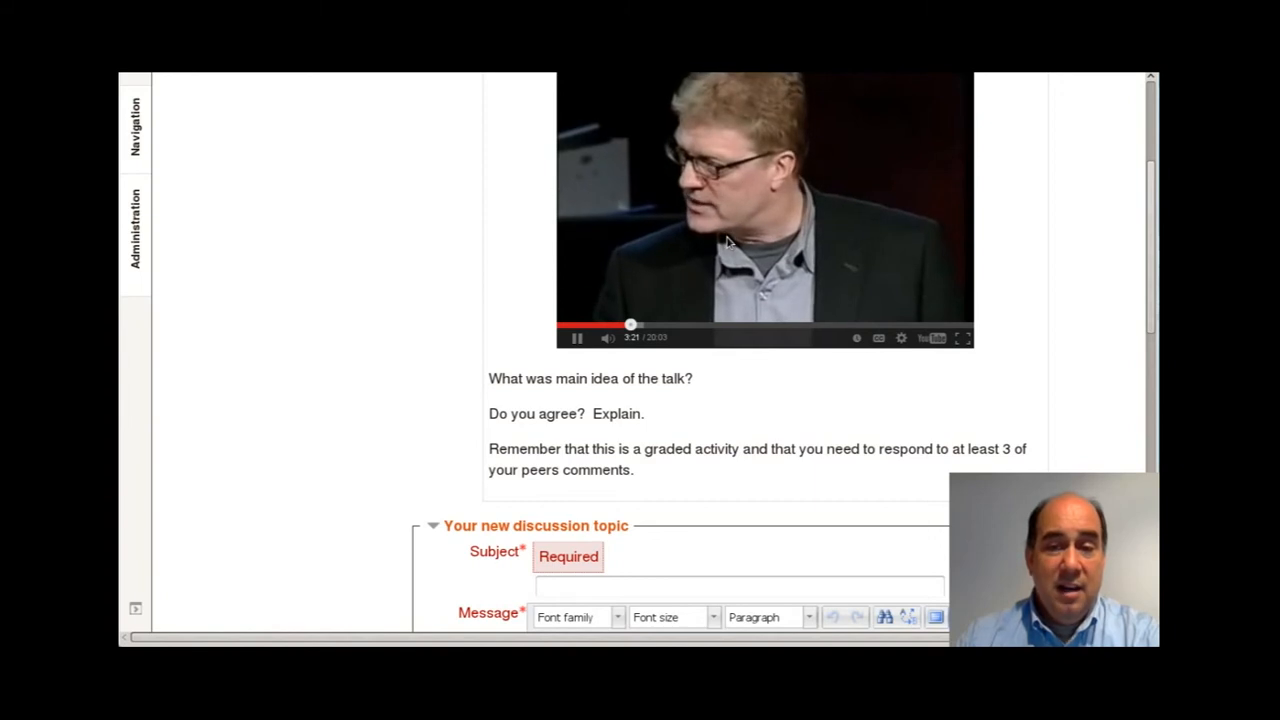
{"action": "left_click", "coordinate": [729, 242]}
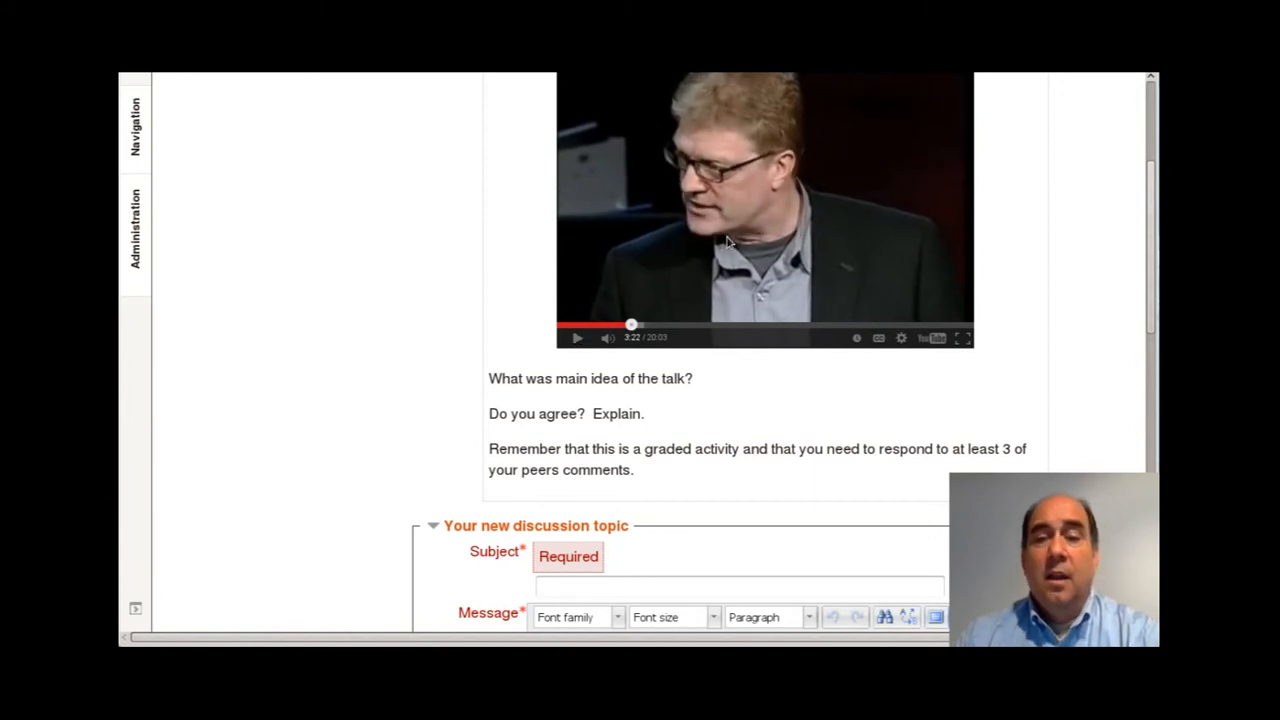
Step: Review the video prompt and topic form once more, and return through the Respond to Ken forum to the Sample course page
{"action": "scroll", "coordinate": [511, 361], "scroll_direction": "down", "scroll_amount": 8}
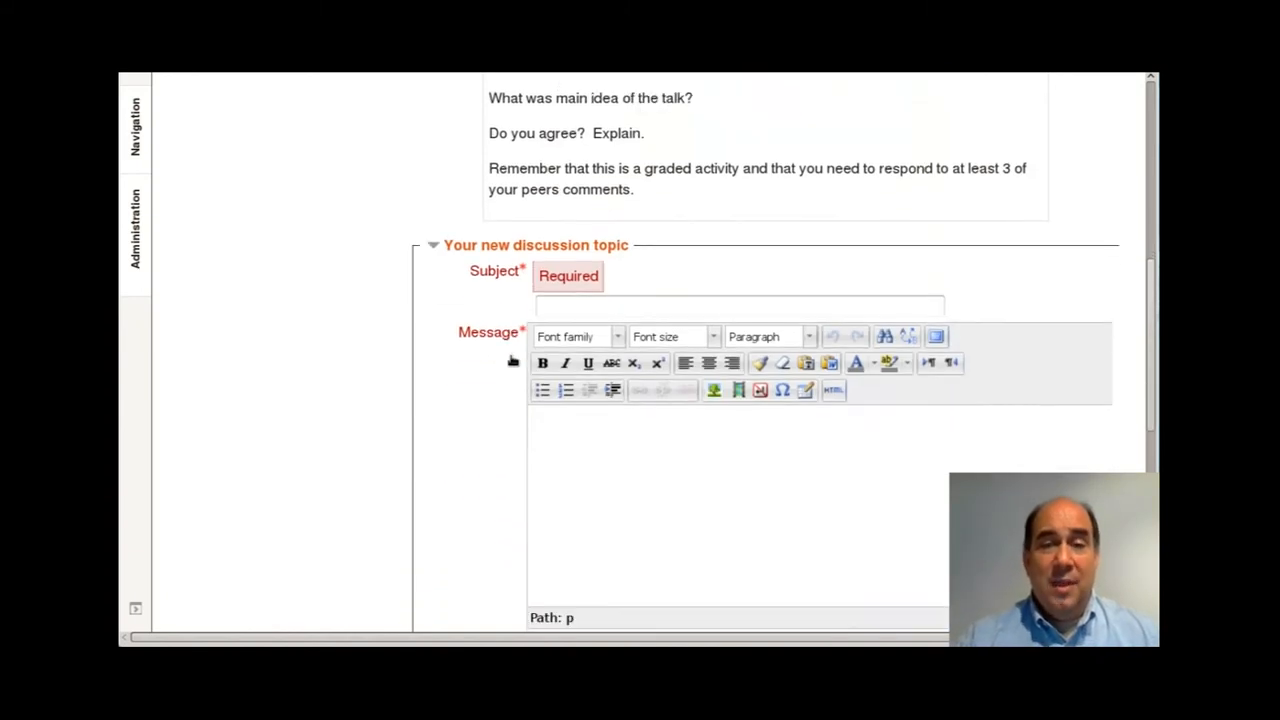
{"action": "scroll", "coordinate": [512, 360], "scroll_direction": "up", "scroll_amount": 3}
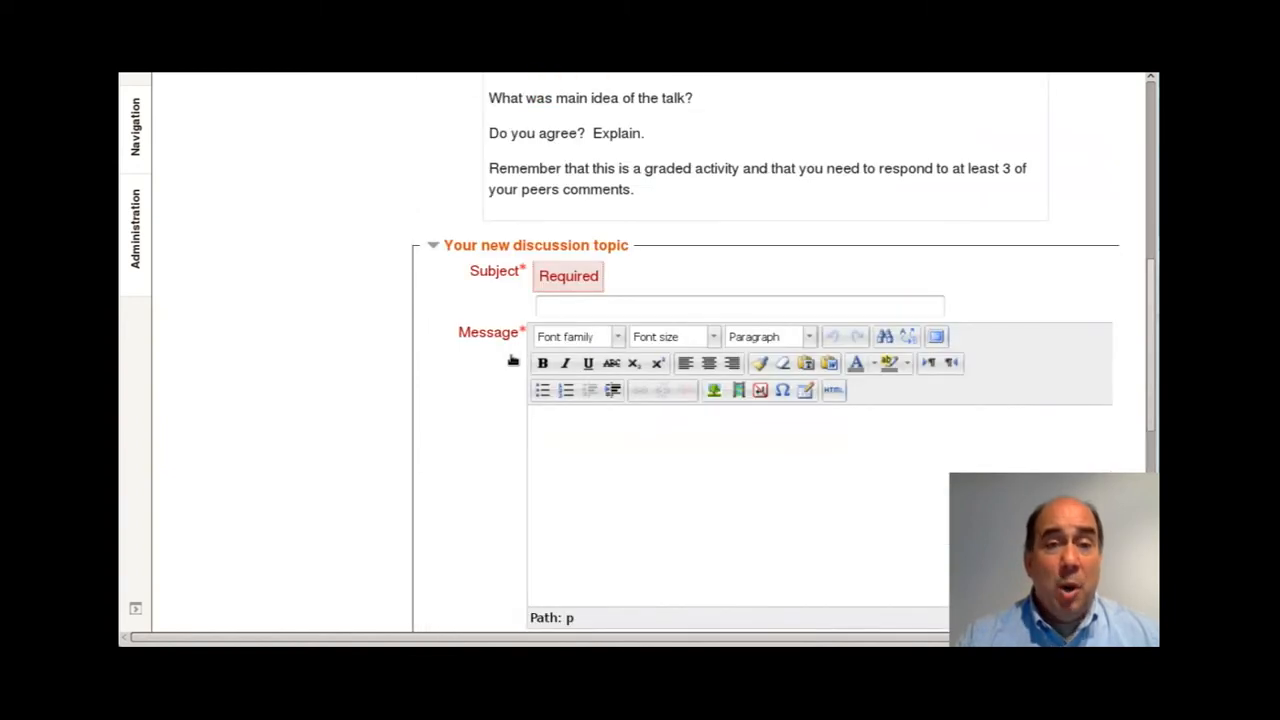
{"action": "scroll", "coordinate": [513, 345], "scroll_direction": "down", "scroll_amount": 2}
{"action": "scroll", "coordinate": [514, 337], "scroll_direction": "up", "scroll_amount": 5}
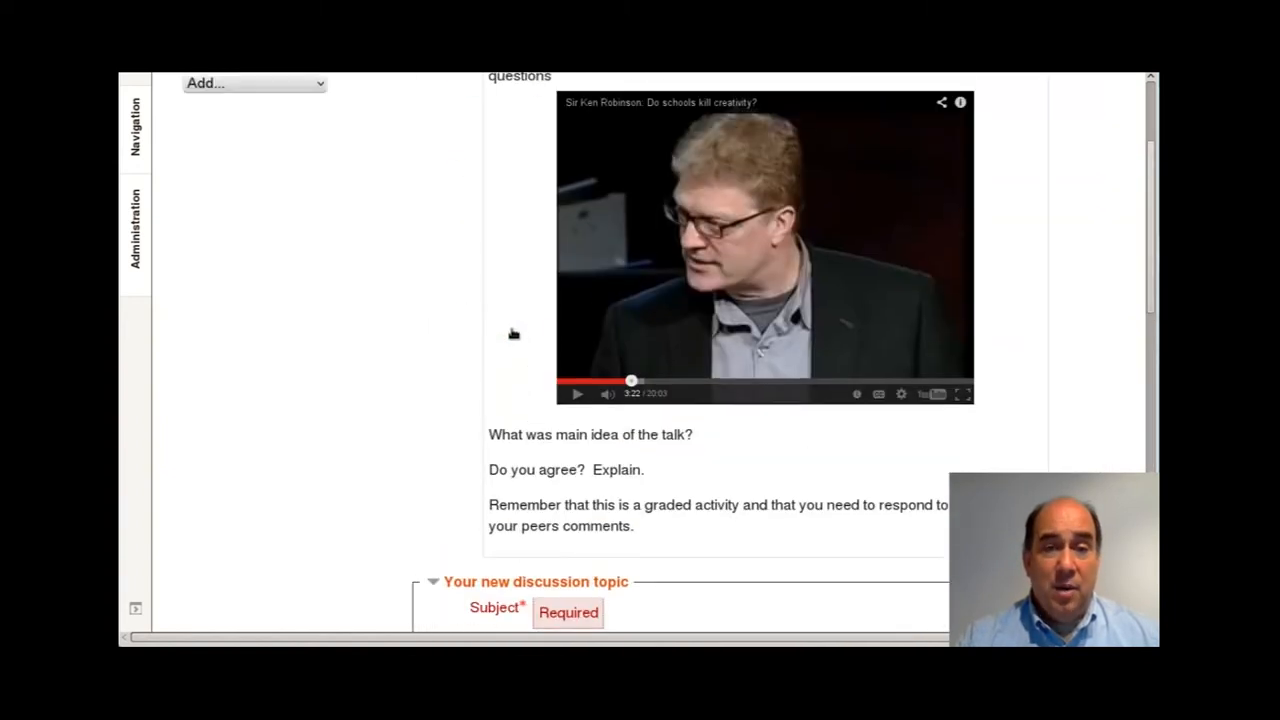
{"action": "scroll", "coordinate": [513, 333], "scroll_direction": "up", "scroll_amount": 3}
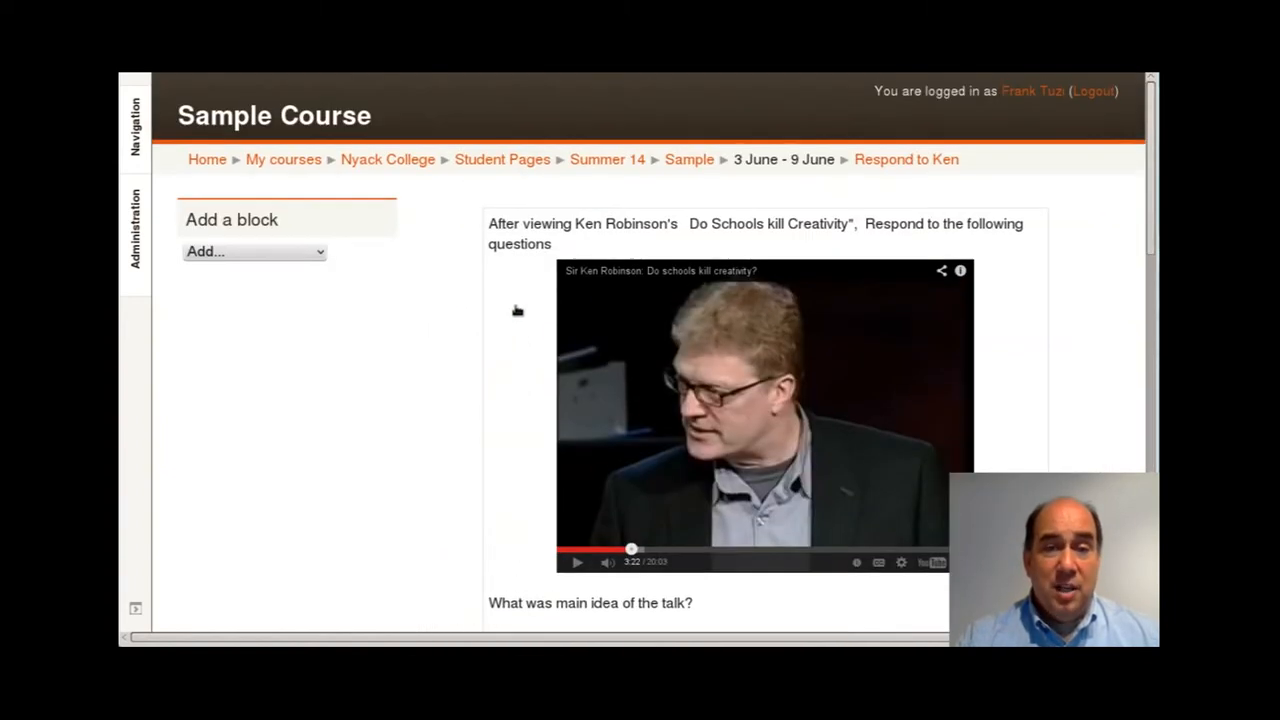
{"action": "left_click", "coordinate": [871, 161]}
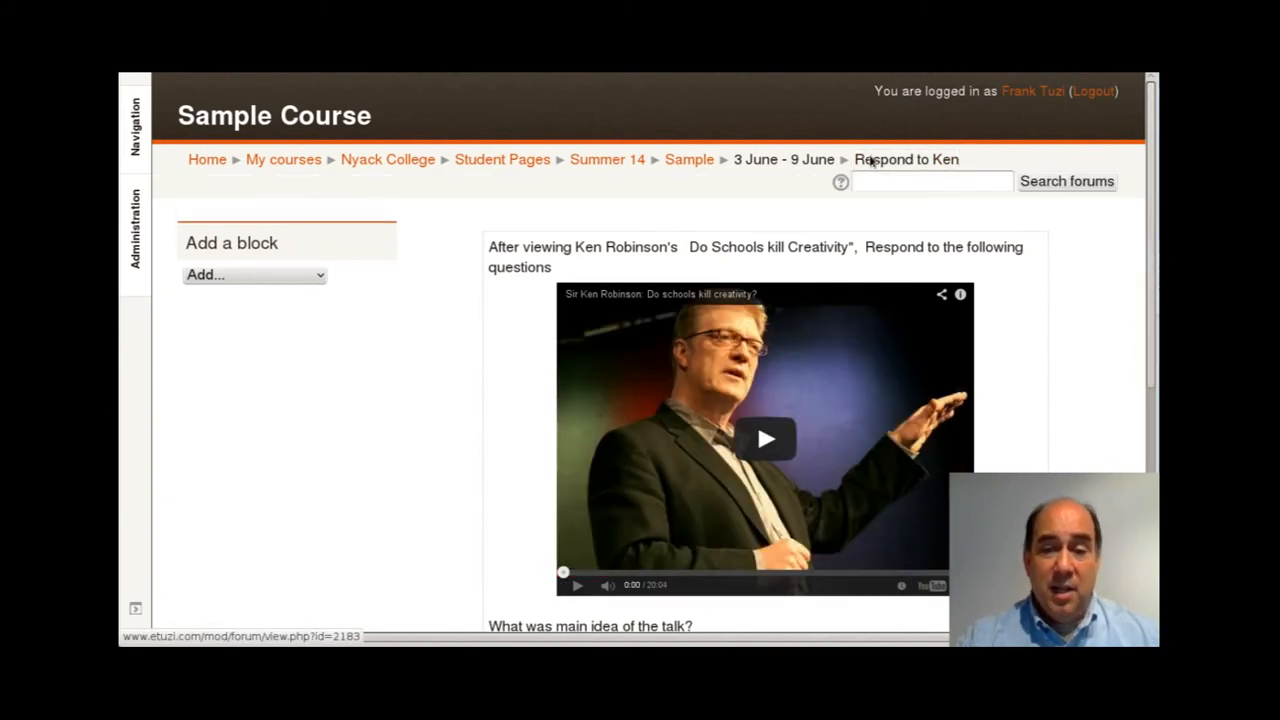
{"action": "left_click", "coordinate": [689, 162]}
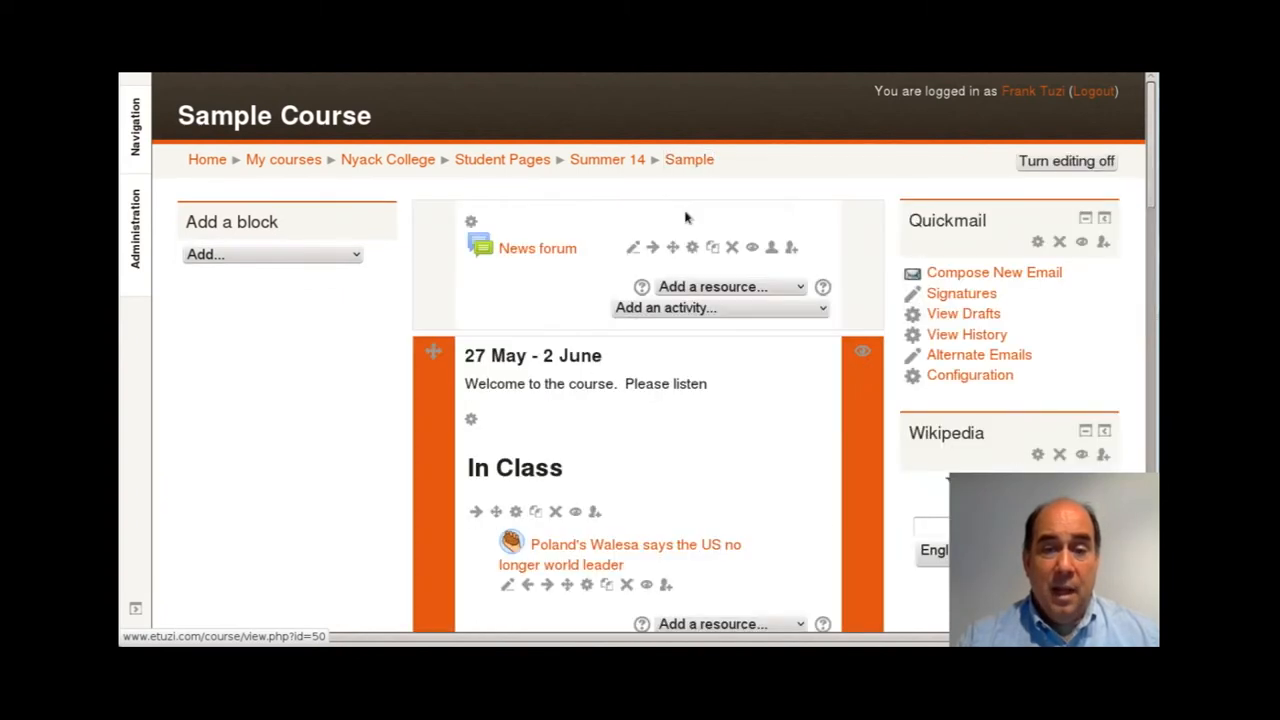
Step: Add a Glossary activity to the 3 June - 9 June section of the course
{"action": "scroll", "coordinate": [752, 458], "scroll_direction": "down", "scroll_amount": 2}
{"action": "scroll", "coordinate": [752, 458], "scroll_direction": "down", "scroll_amount": 5}
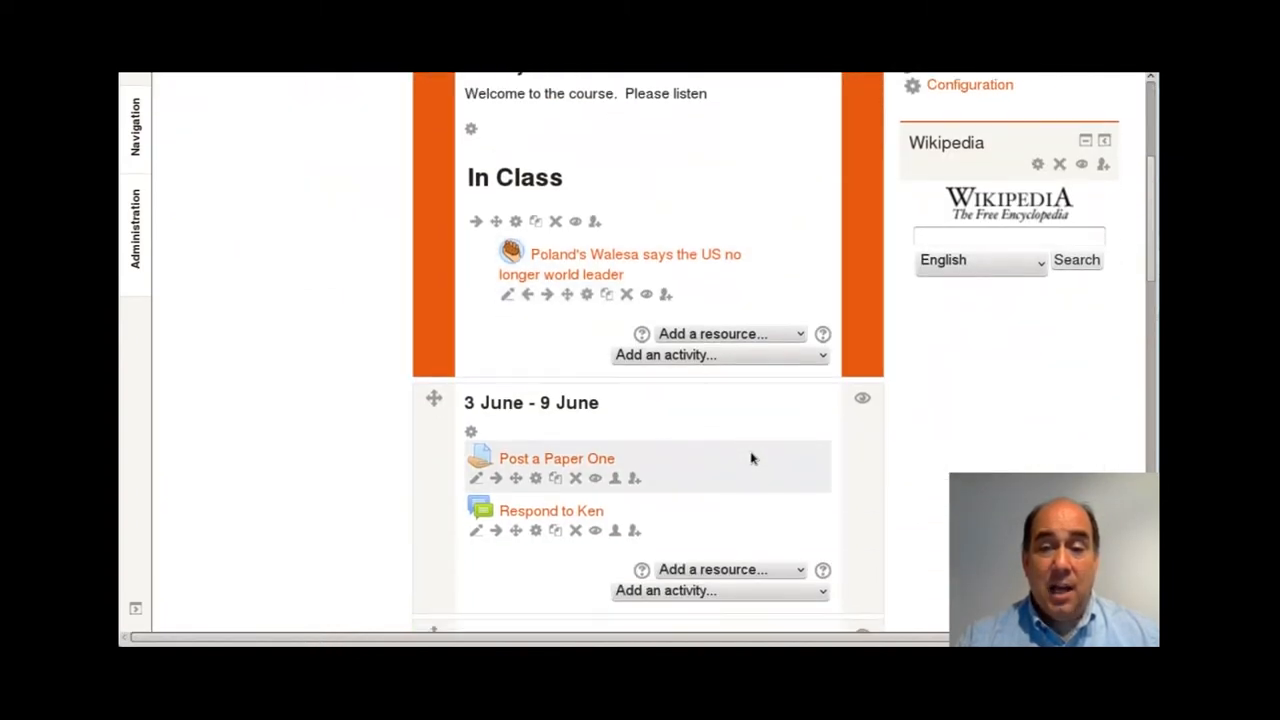
{"action": "scroll", "coordinate": [752, 458], "scroll_direction": "down", "scroll_amount": 1}
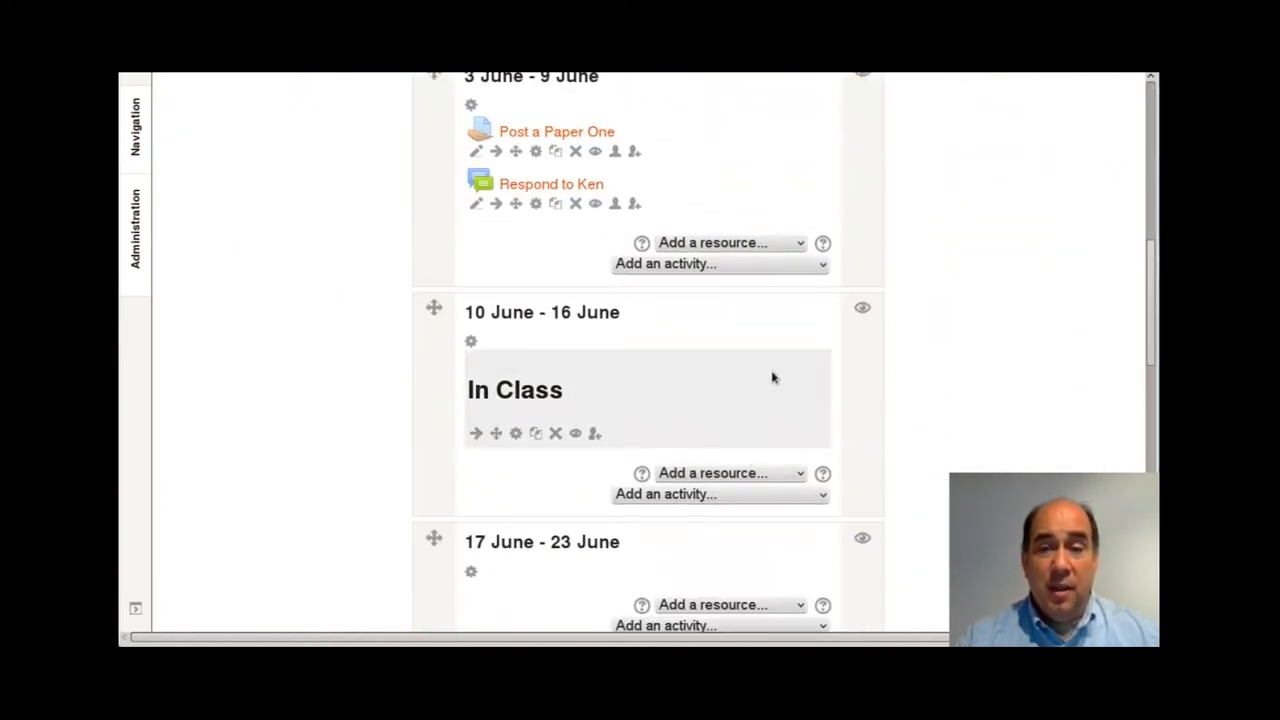
{"action": "left_click", "coordinate": [772, 265]}
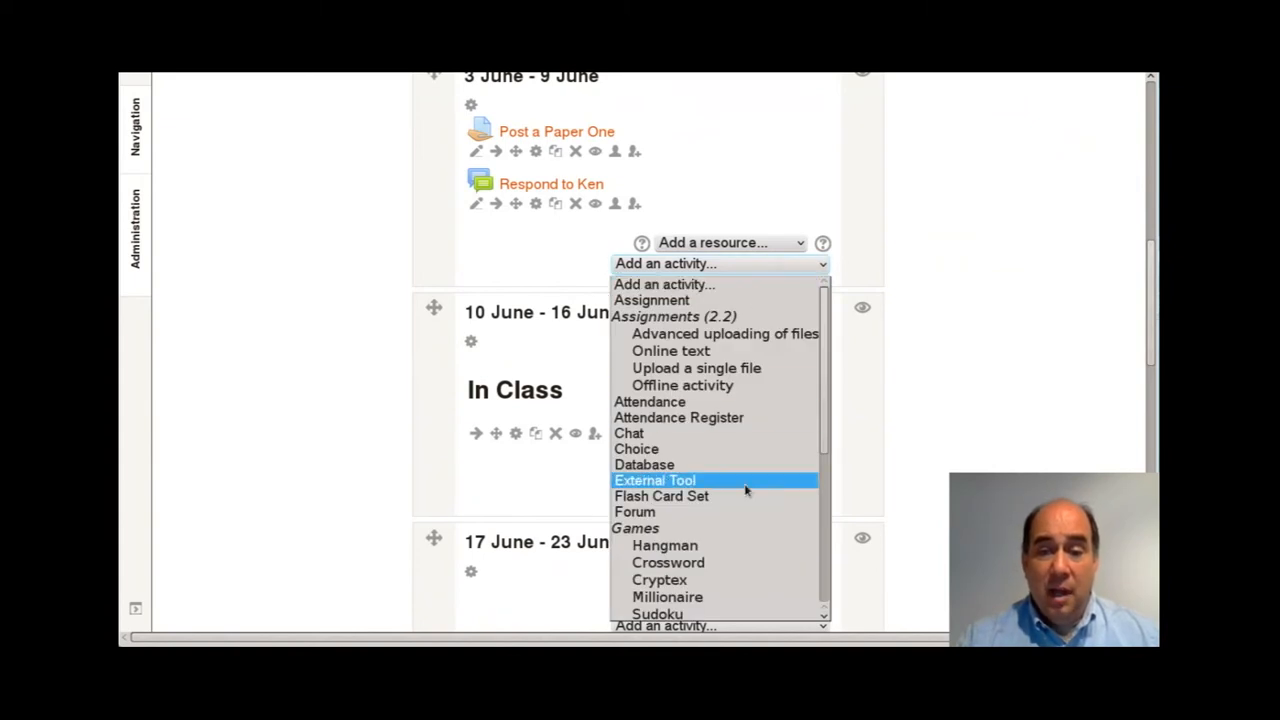
{"action": "scroll", "coordinate": [748, 500], "scroll_direction": "down", "scroll_amount": 4}
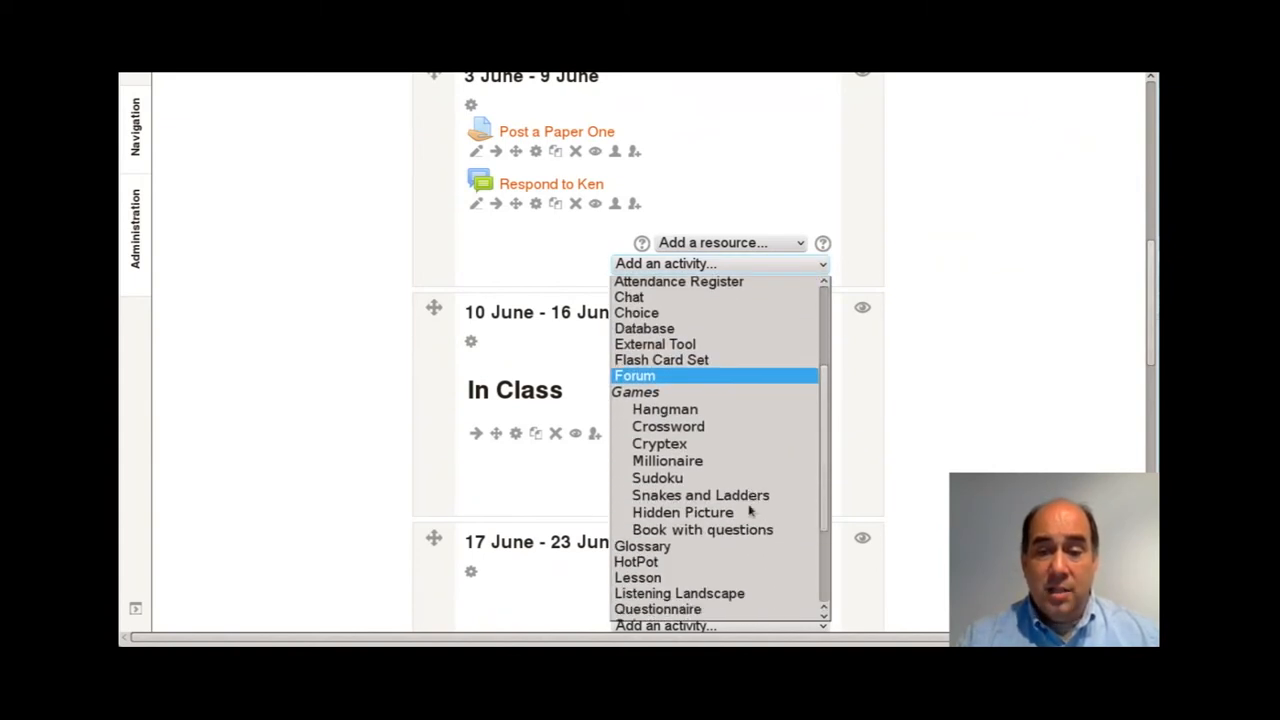
{"action": "left_click", "coordinate": [738, 494]}
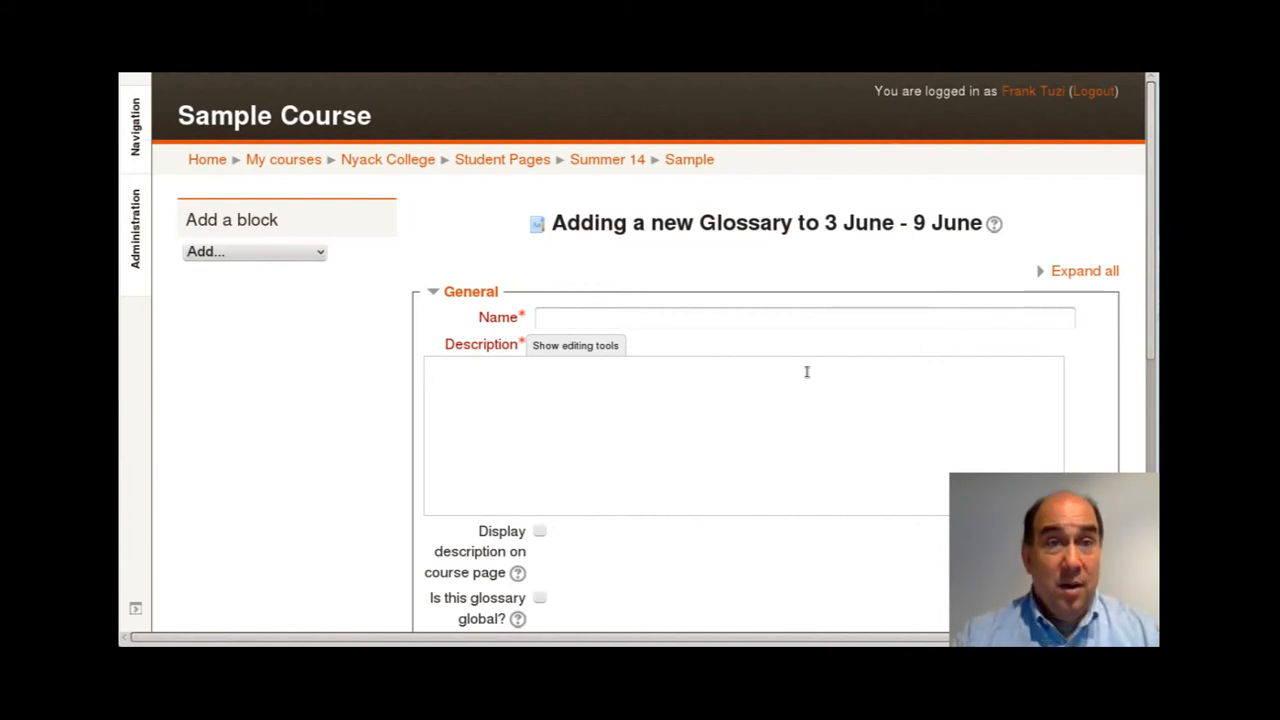
Step: Name the new glossary "My Vocab list"
{"action": "left_click", "coordinate": [743, 318]}
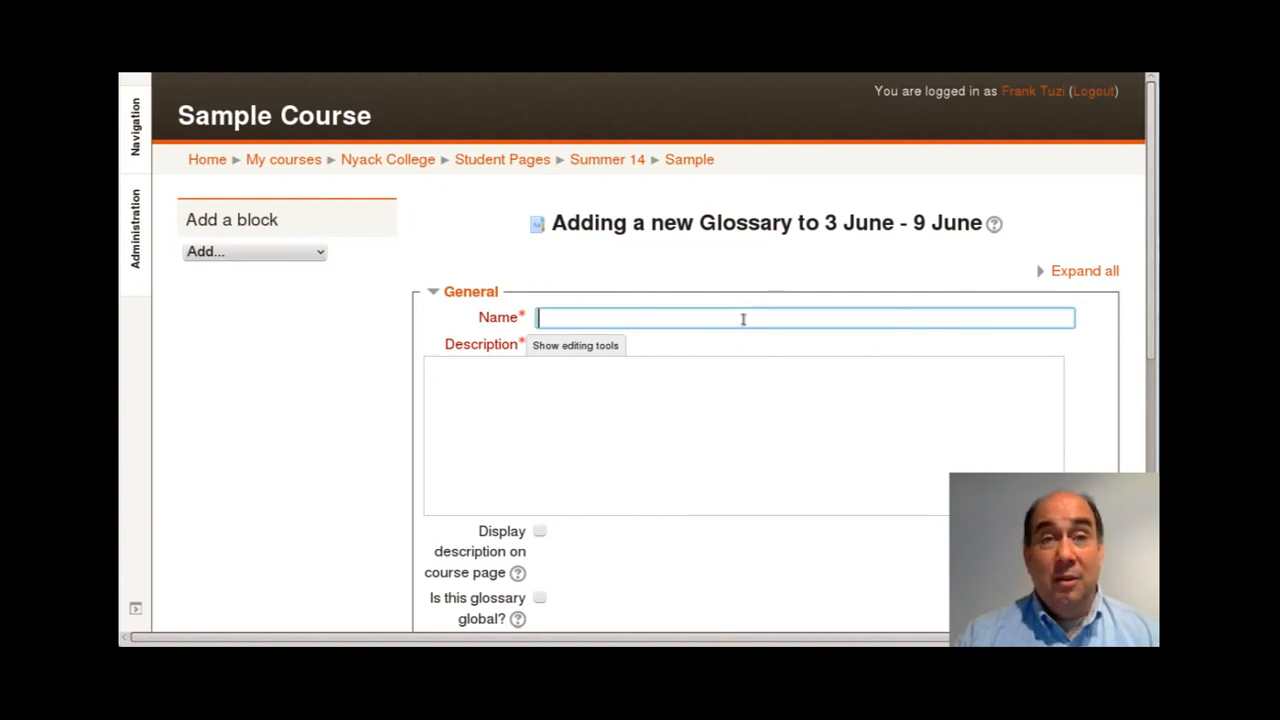
{"action": "scroll", "coordinate": [743, 319], "scroll_direction": "down", "scroll_amount": 1}
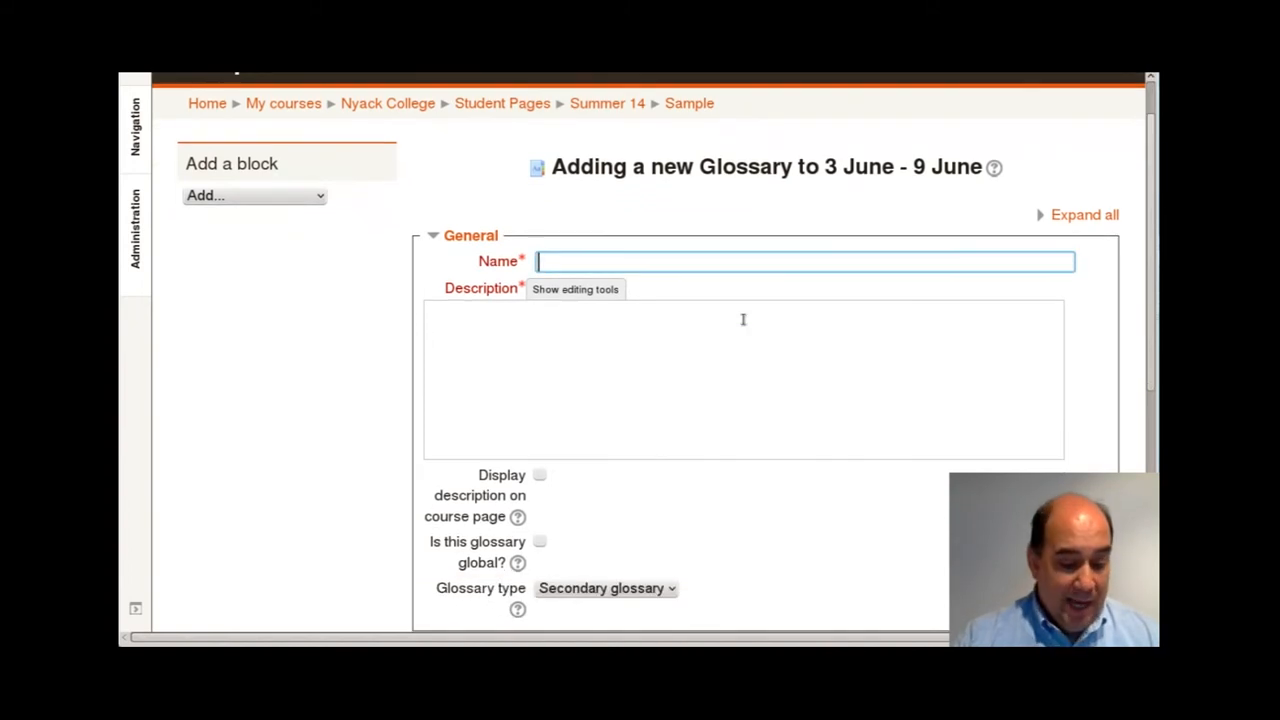
{"action": "type", "text": "M"}
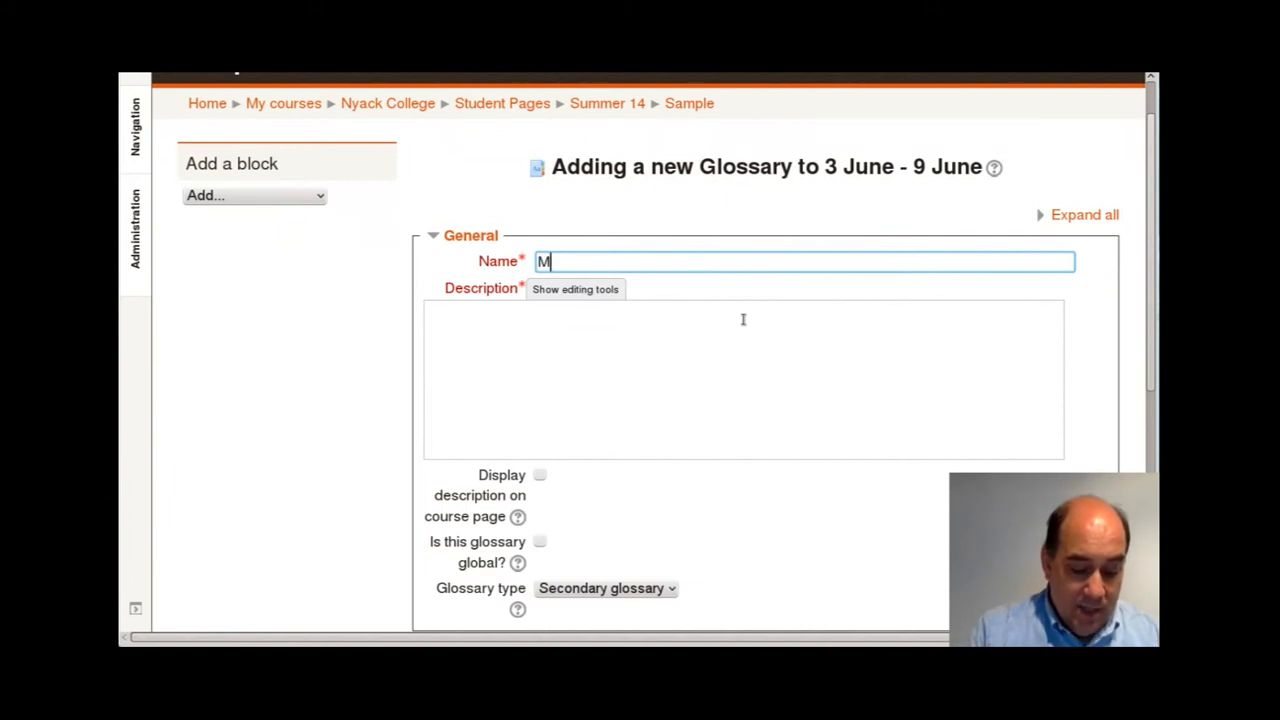
{"action": "type", "text": "y Vocab lisw"}
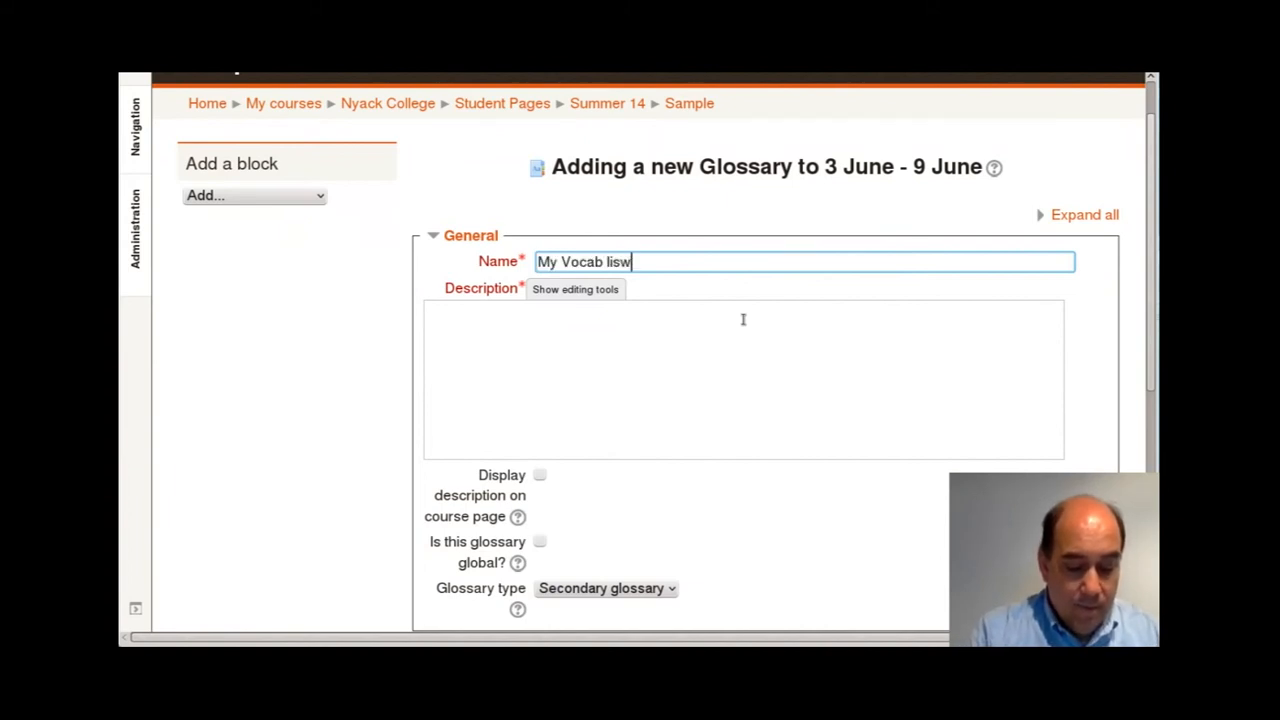
{"action": "type", "text": "t"}
{"action": "key", "text": "BackSpace"}
{"action": "key", "text": "BackSpace"}
{"action": "key", "text": "BackSpace"}
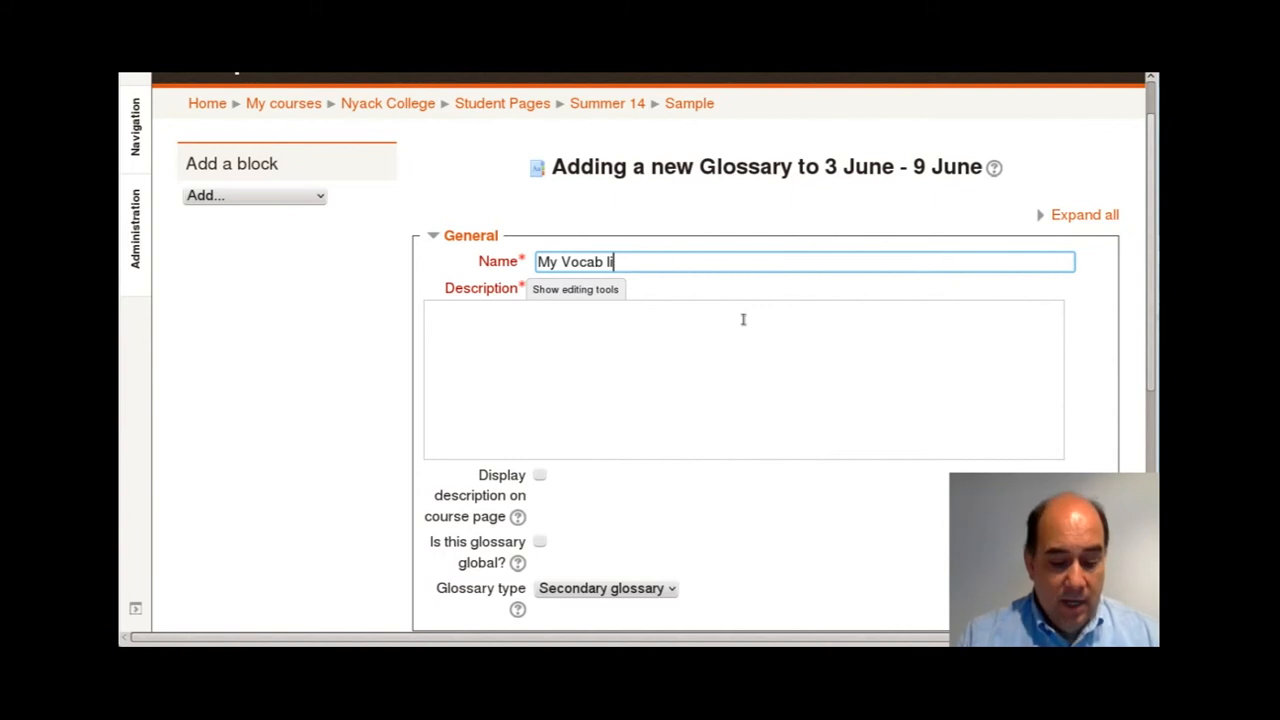
{"action": "type", "text": "st"}
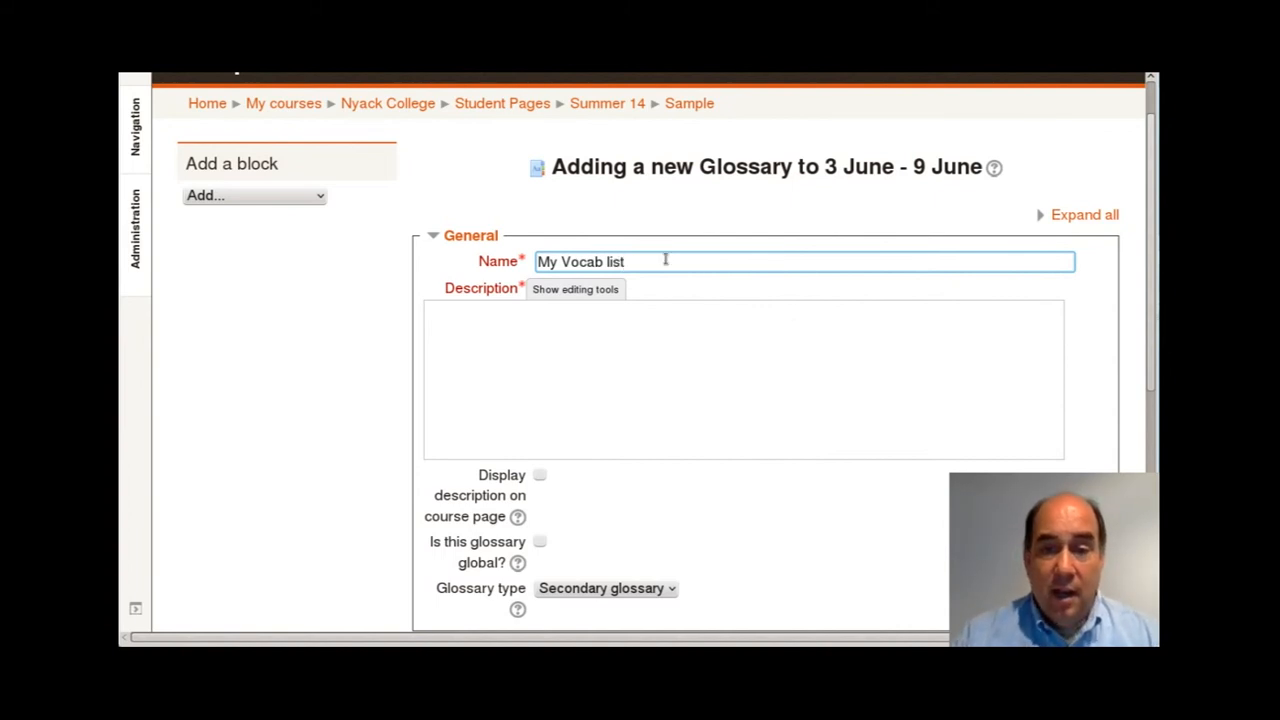
Step: Copy the glossary's name into its description and show the description's editing tools
{"action": "left_click_drag", "start_coordinate": [625, 262], "coordinate": [520, 259]}
{"action": "key", "text": "ctrl+c"}
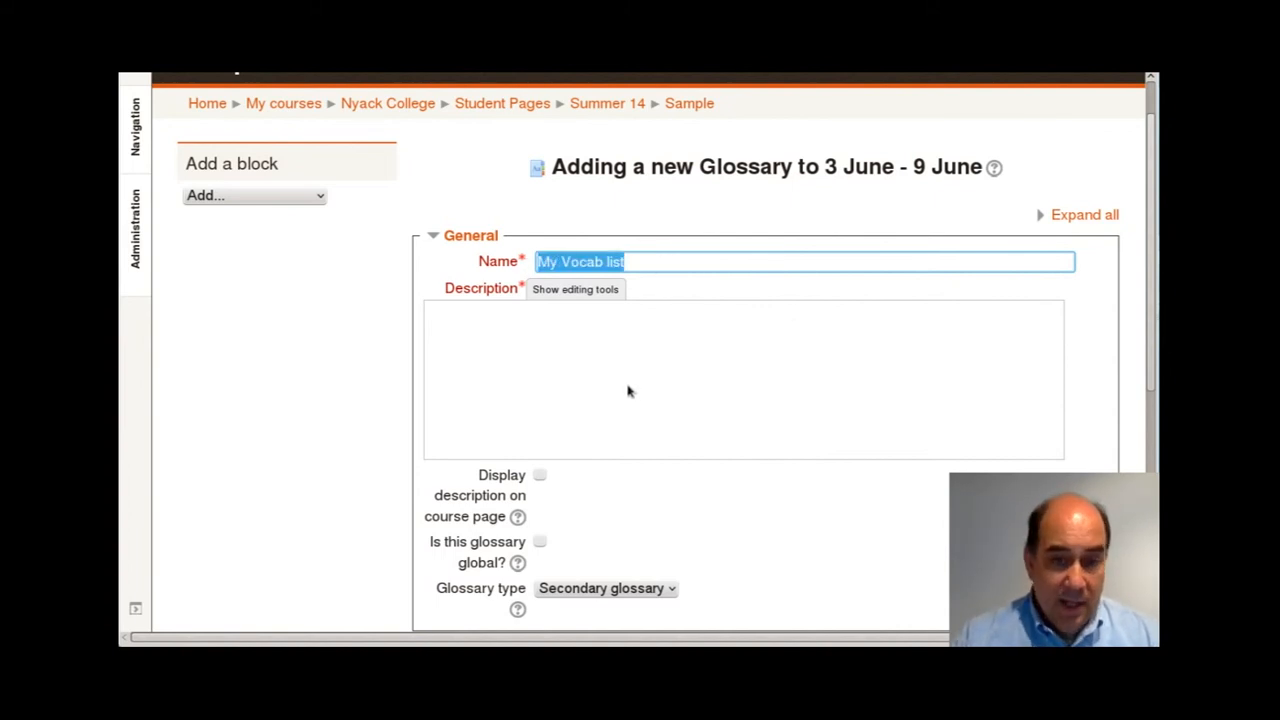
{"action": "left_click", "coordinate": [640, 378]}
{"action": "key", "text": "ctrl+v"}
{"action": "left_click", "coordinate": [591, 293]}
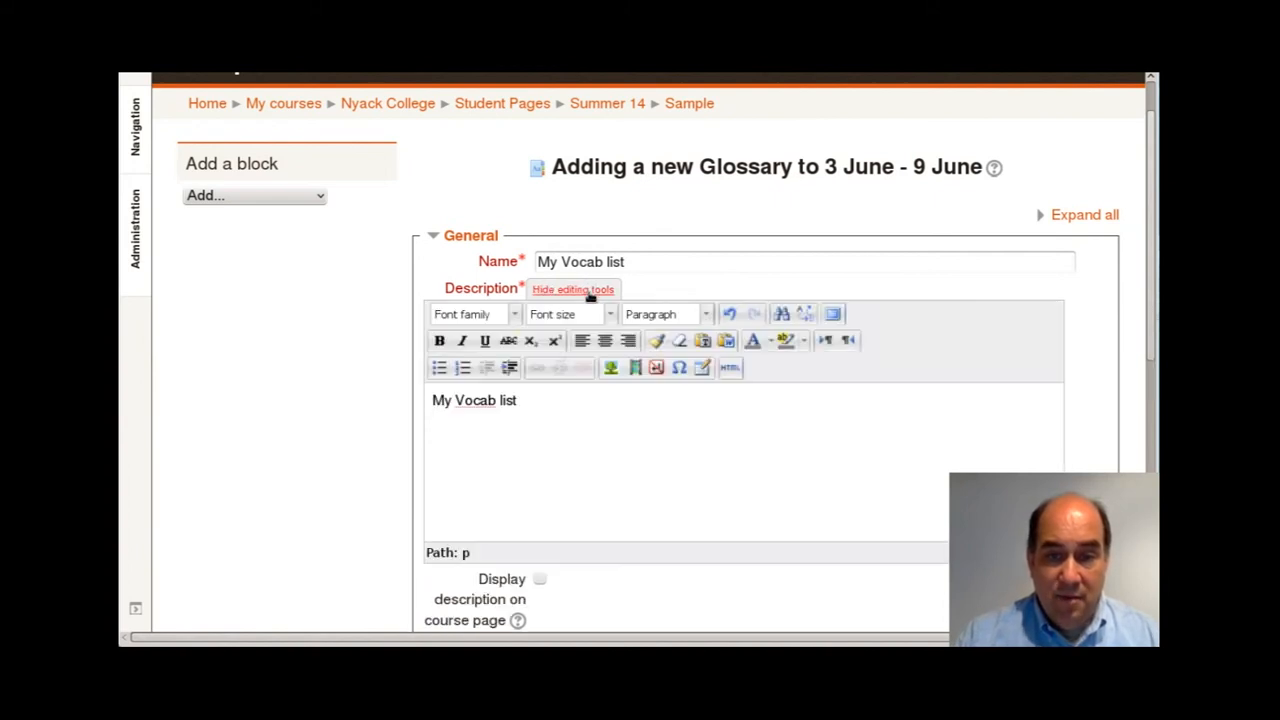
Step: Extend the glossary description to read "My Vocab list for the science project"
{"action": "type", "text": "fort th"}
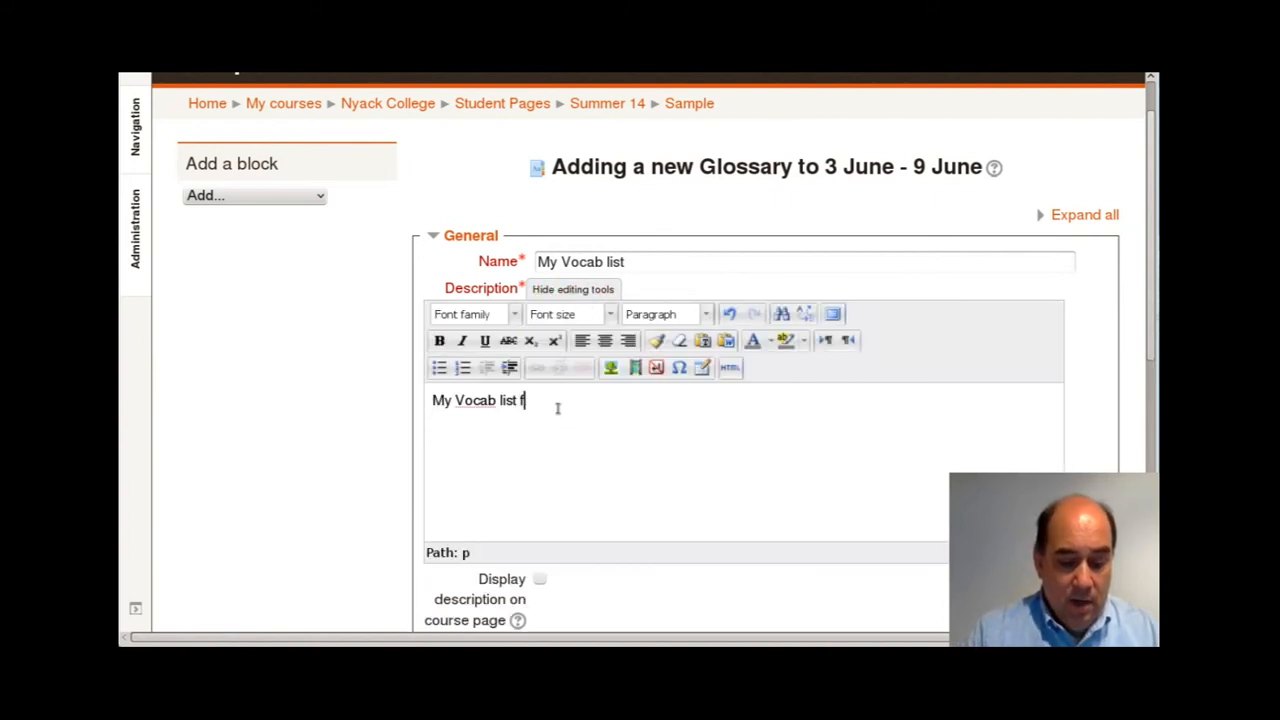
{"action": "key", "text": "BackSpace"}
{"action": "key", "text": "BackSpace"}
{"action": "key", "text": "BackSpace"}
{"action": "key", "text": "BackSpace"}
{"action": "type", "text": "the schience"}
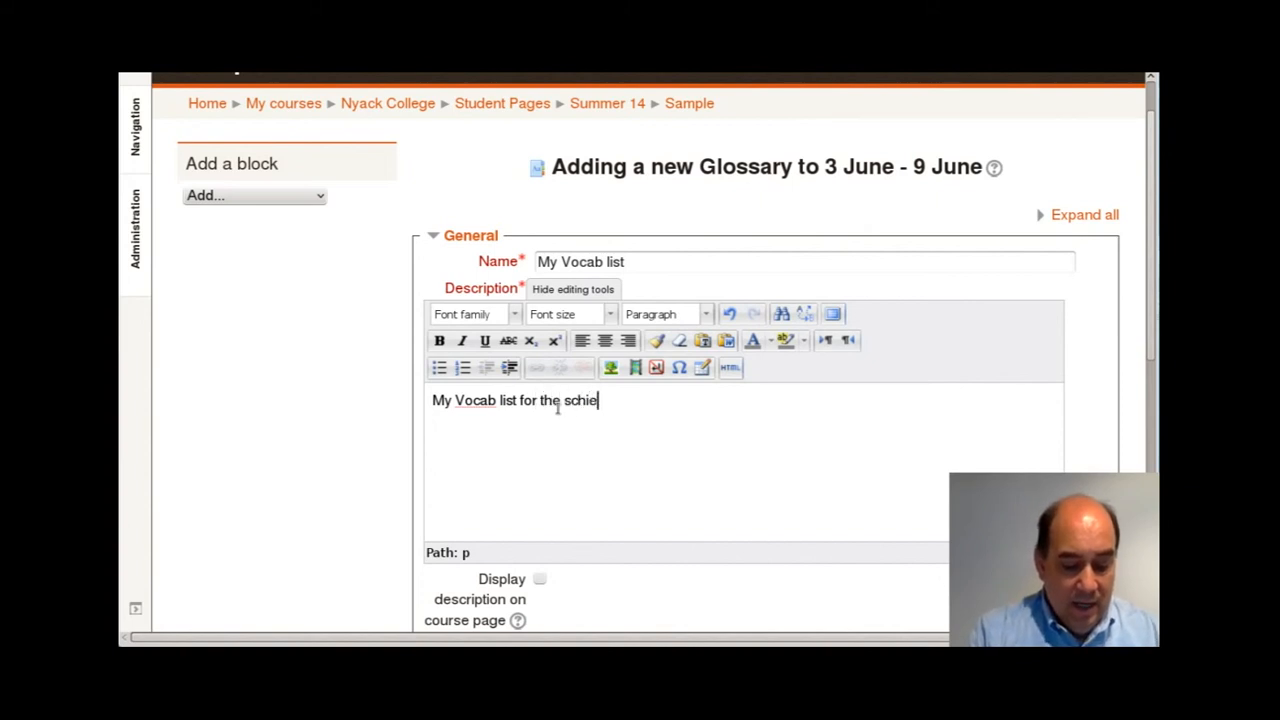
{"action": "key", "text": "BackSpace"}
{"action": "key", "text": "BackSpace"}
{"action": "key", "text": "BackSpace"}
{"action": "key", "text": "BackSpace"}
{"action": "key", "text": "BackSpace"}
{"action": "key", "text": "BackSpace"}
{"action": "key", "text": "BackSpace"}
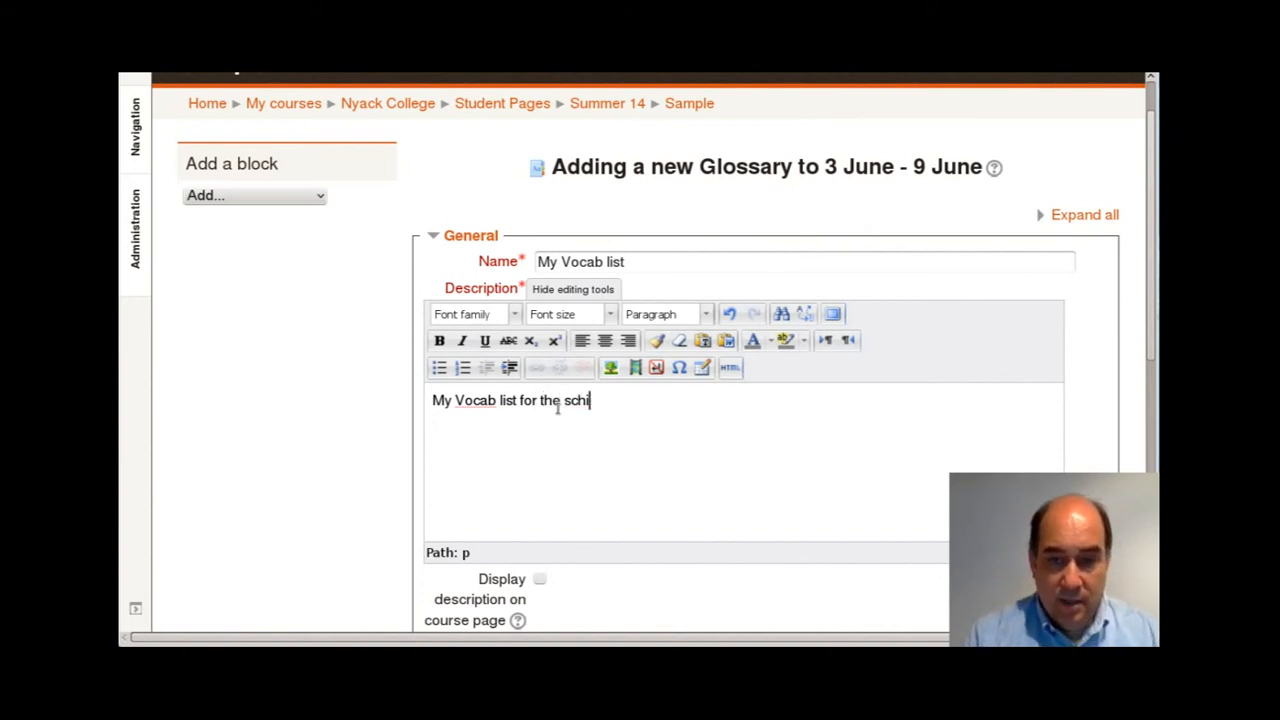
{"action": "type", "text": "ience project"}
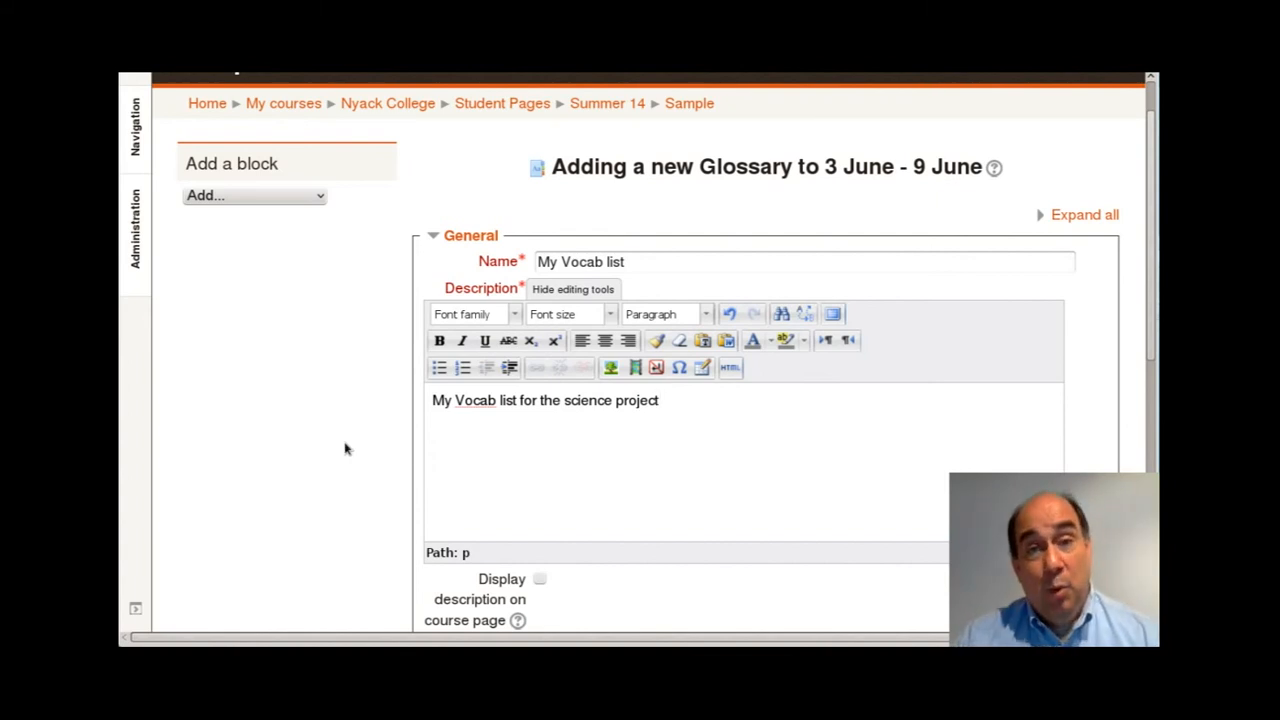
Step: Expand the glossary's Entries and Appearance settings and examine the options for approval, editing, linking and display format
{"action": "scroll", "coordinate": [346, 449], "scroll_direction": "down", "scroll_amount": 3}
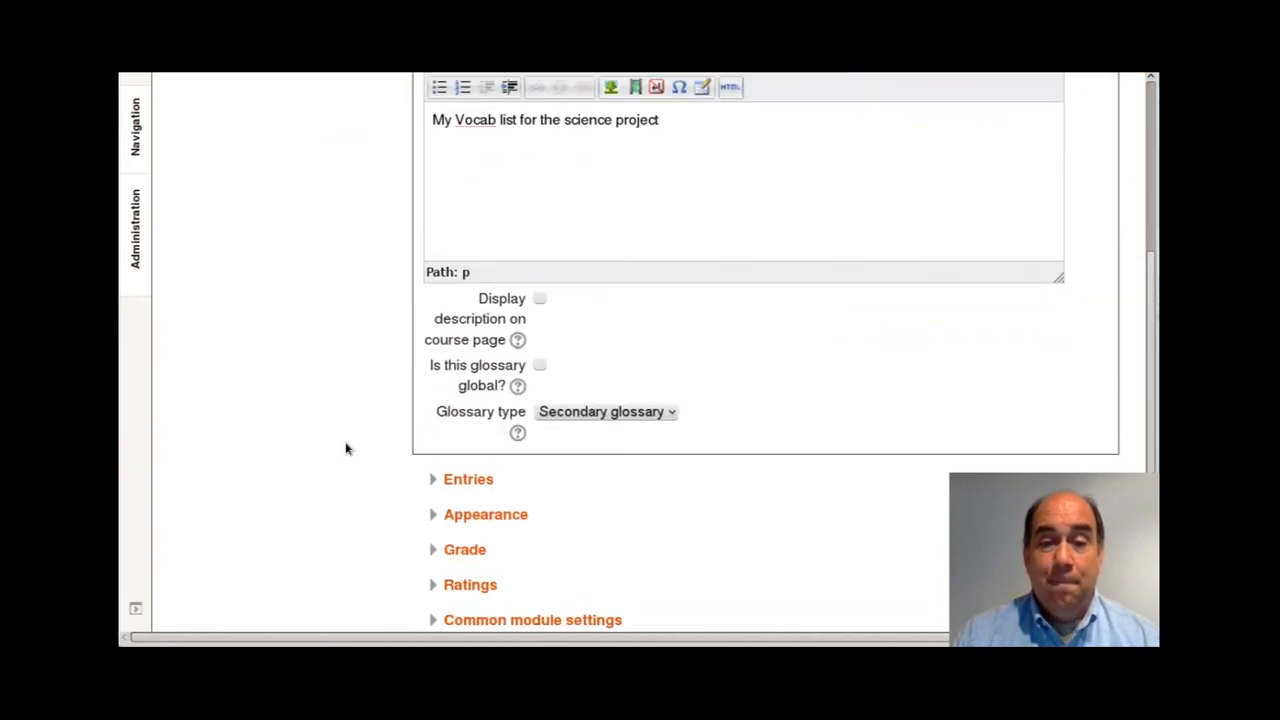
{"action": "scroll", "coordinate": [346, 447], "scroll_direction": "down", "scroll_amount": 2}
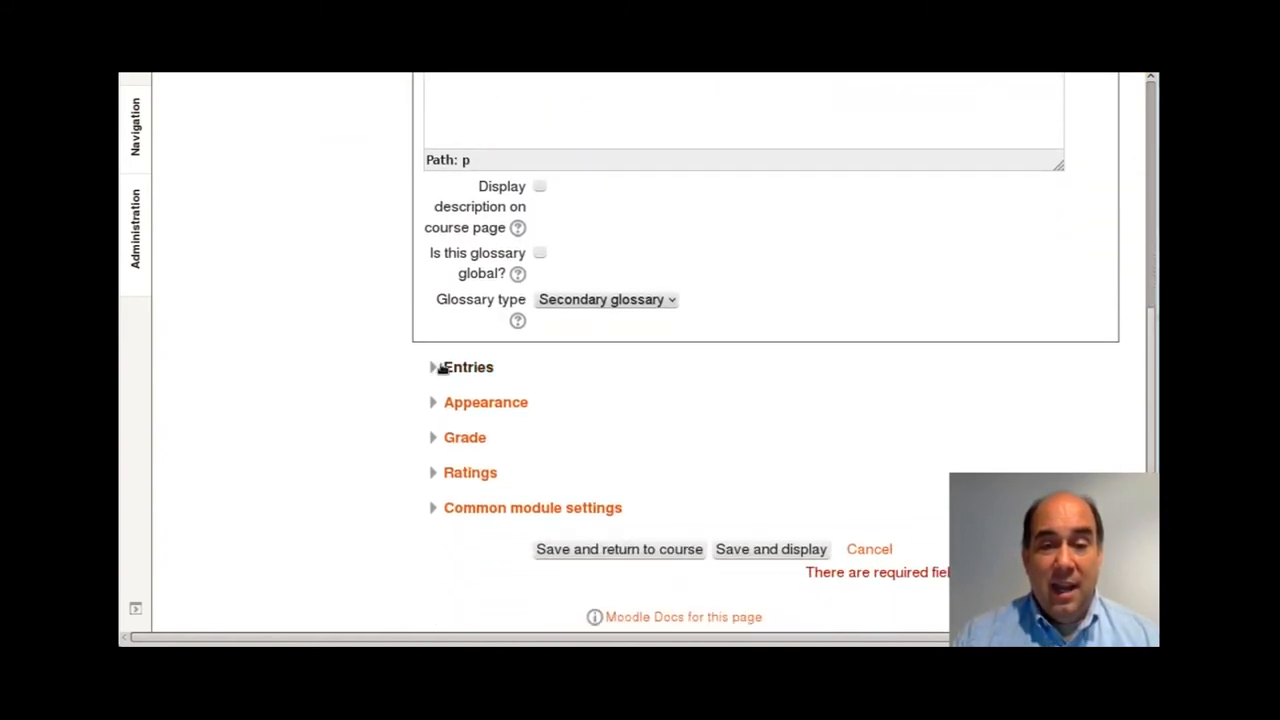
{"action": "left_click", "coordinate": [440, 368]}
{"action": "scroll", "coordinate": [363, 371], "scroll_direction": "down", "scroll_amount": 2}
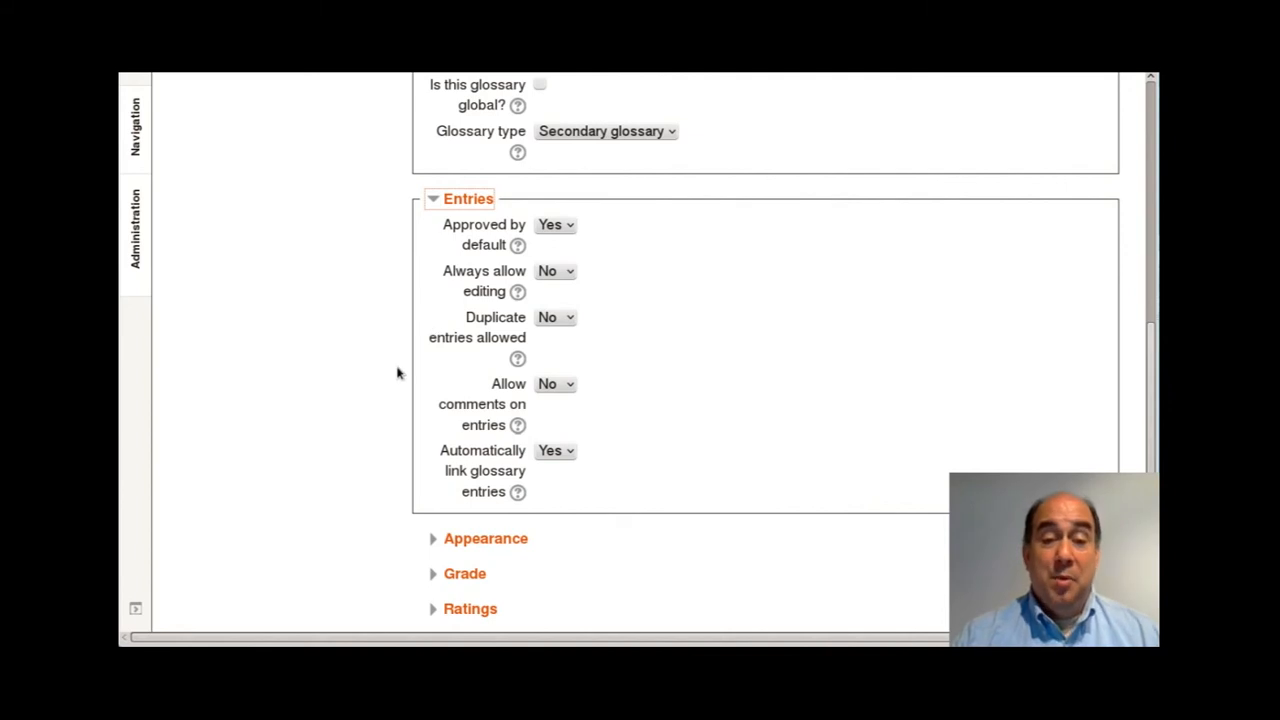
{"action": "scroll", "coordinate": [396, 370], "scroll_direction": "down", "scroll_amount": 5}
{"action": "left_click", "coordinate": [468, 292]}
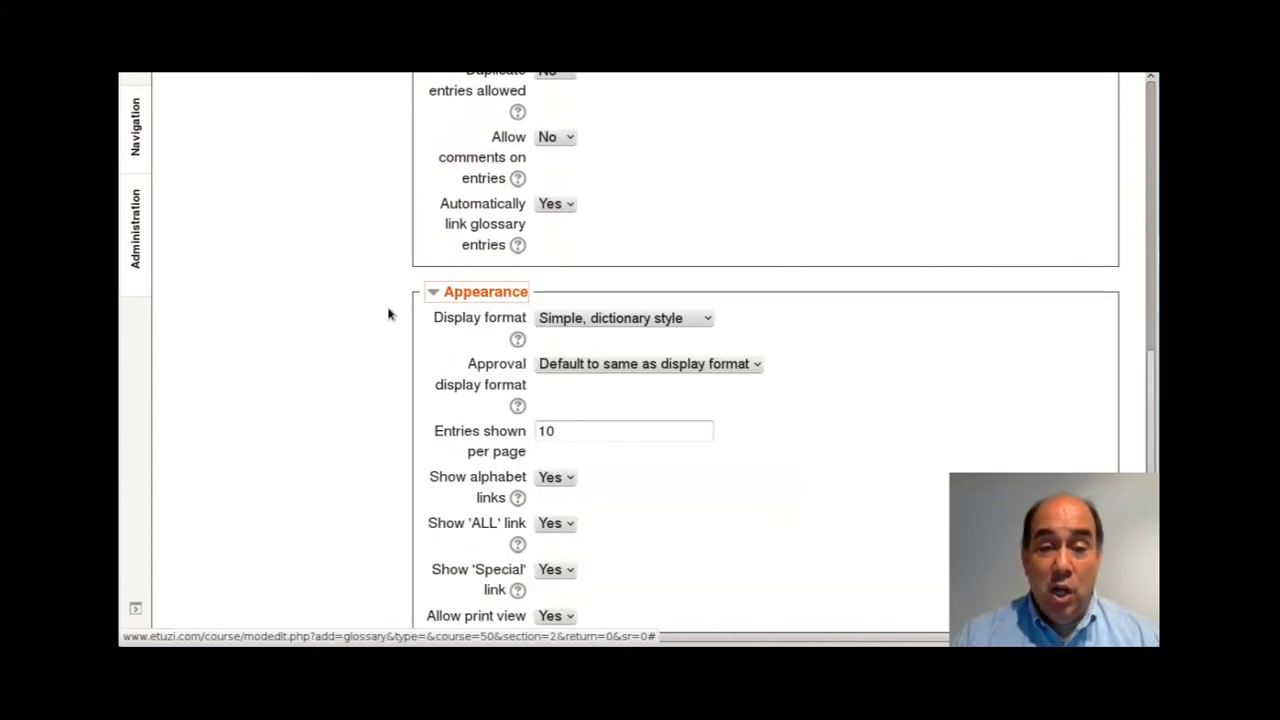
{"action": "scroll", "coordinate": [370, 328], "scroll_direction": "down", "scroll_amount": 2}
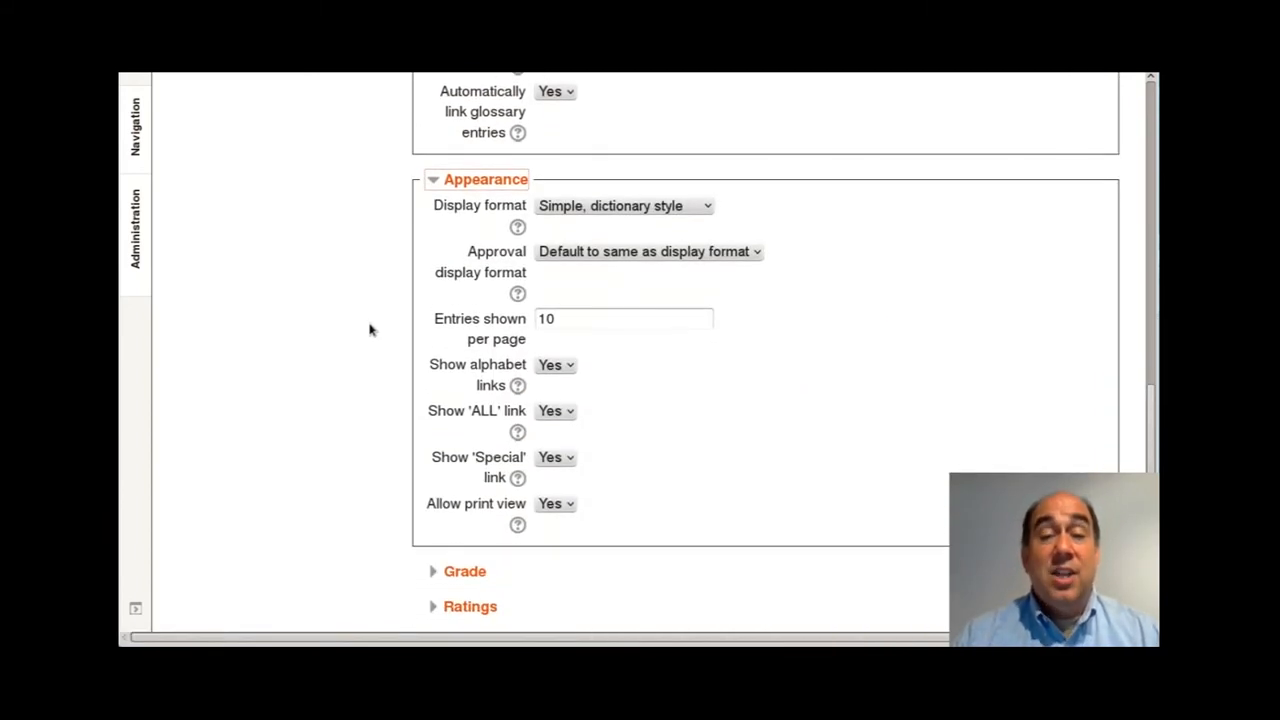
Step: Expand the glossary's Grade and Ratings settings and examine the grade category, date restriction and aggregate type options
{"action": "scroll", "coordinate": [369, 329], "scroll_direction": "down", "scroll_amount": 4}
{"action": "left_click", "coordinate": [449, 347]}
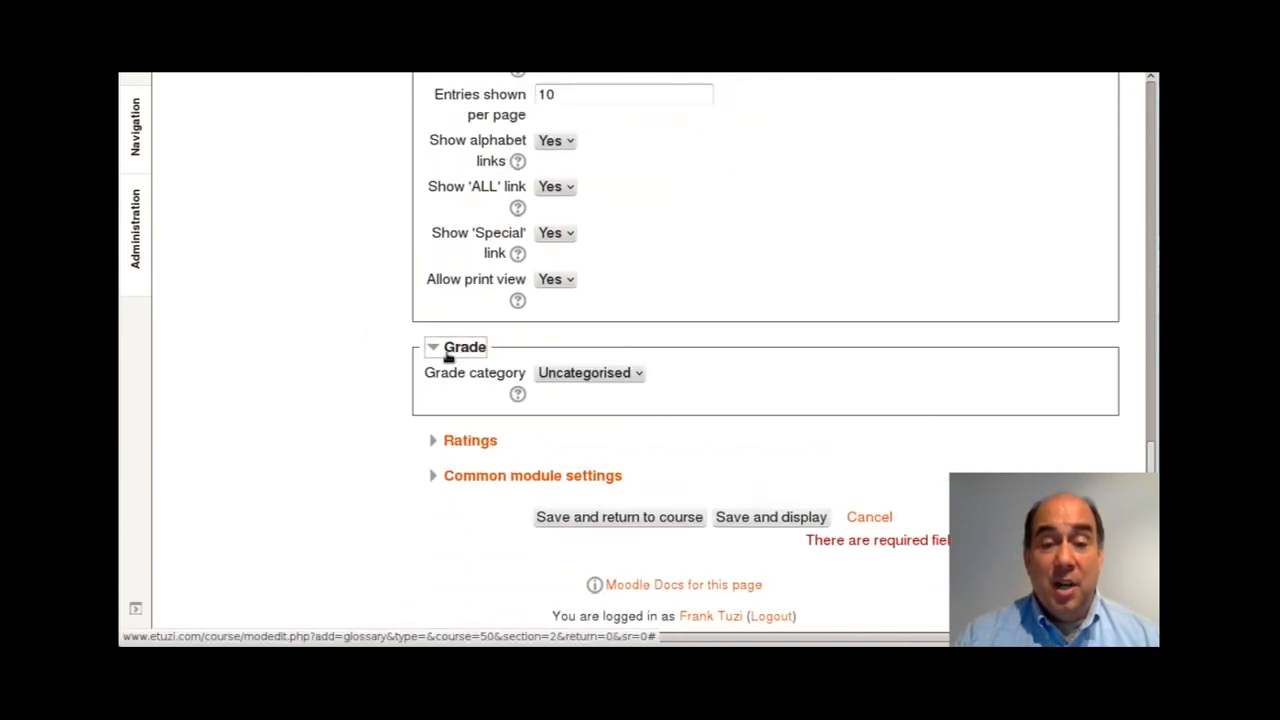
{"action": "scroll", "coordinate": [382, 366], "scroll_direction": "down", "scroll_amount": 2}
{"action": "left_click", "coordinate": [478, 363]}
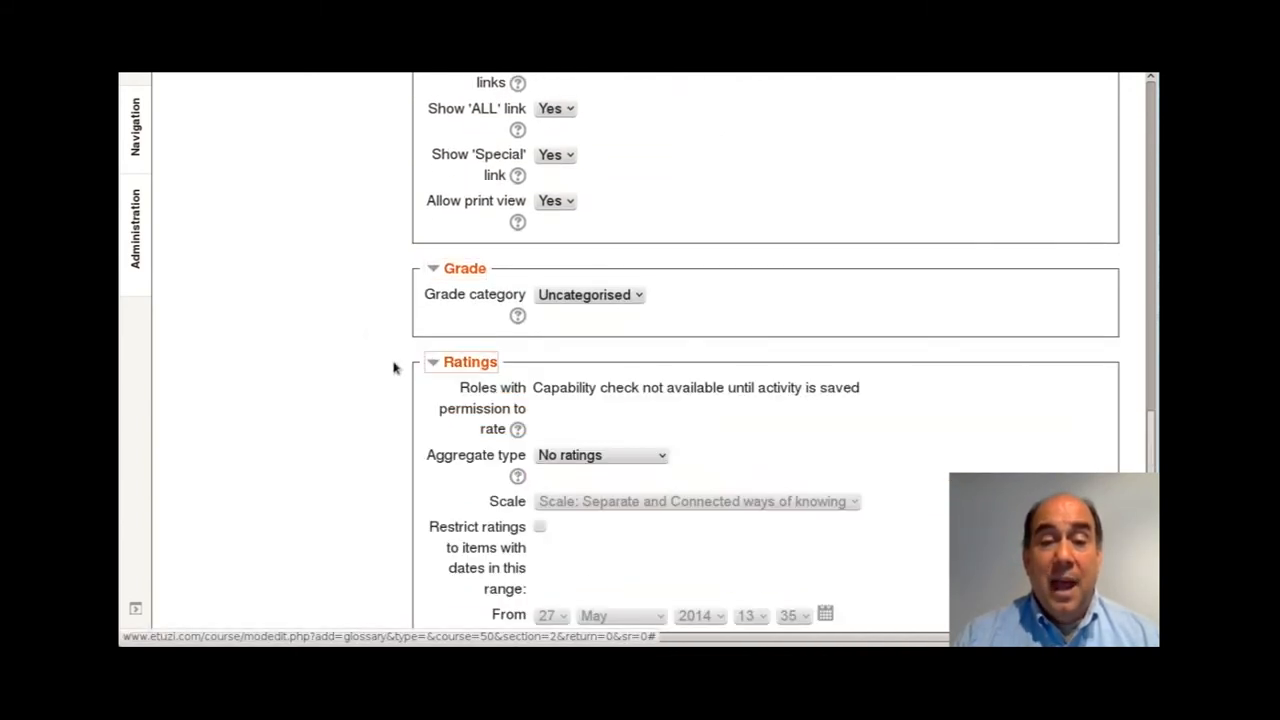
{"action": "scroll", "coordinate": [390, 368], "scroll_direction": "down", "scroll_amount": 4}
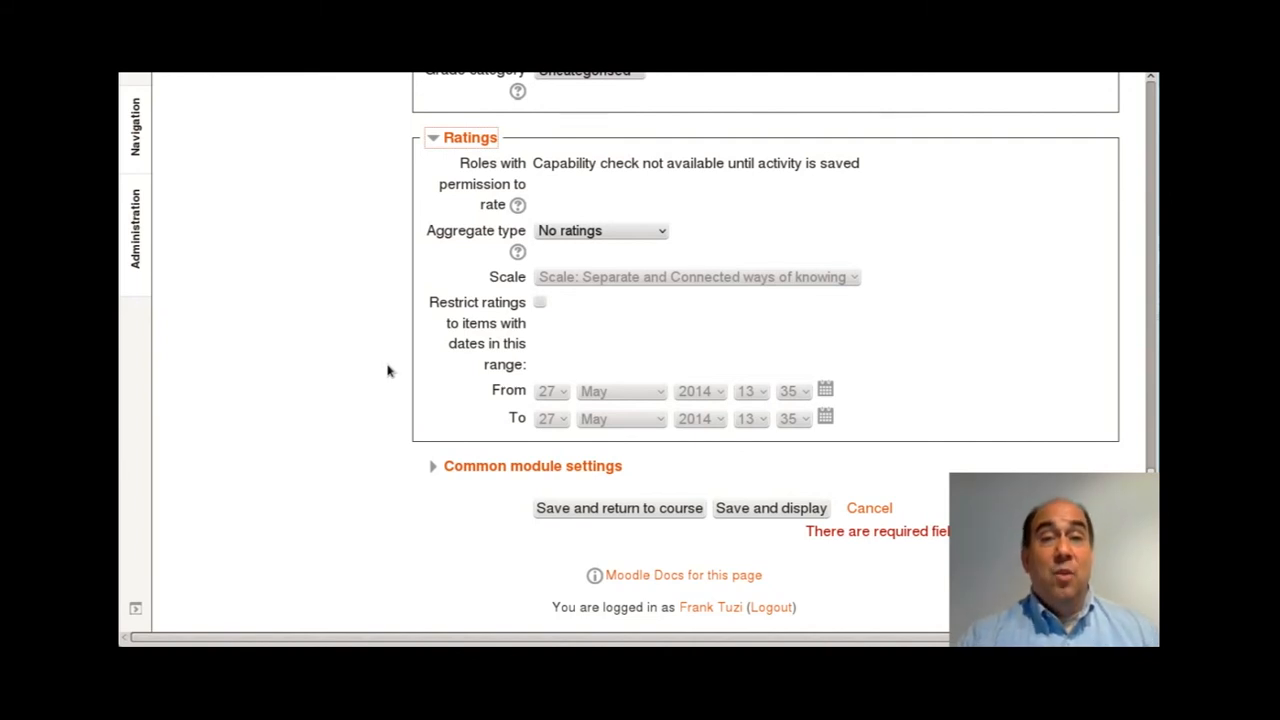
{"action": "left_click", "coordinate": [590, 231]}
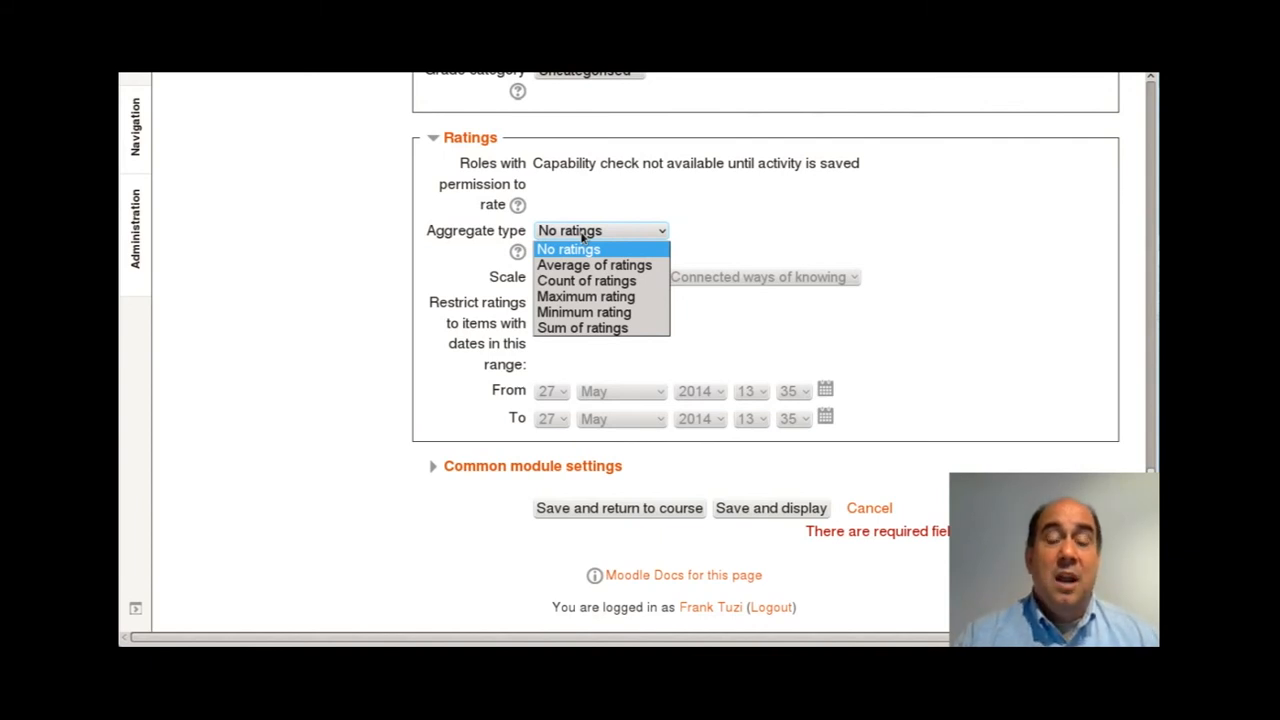
{"action": "left_click", "coordinate": [422, 241]}
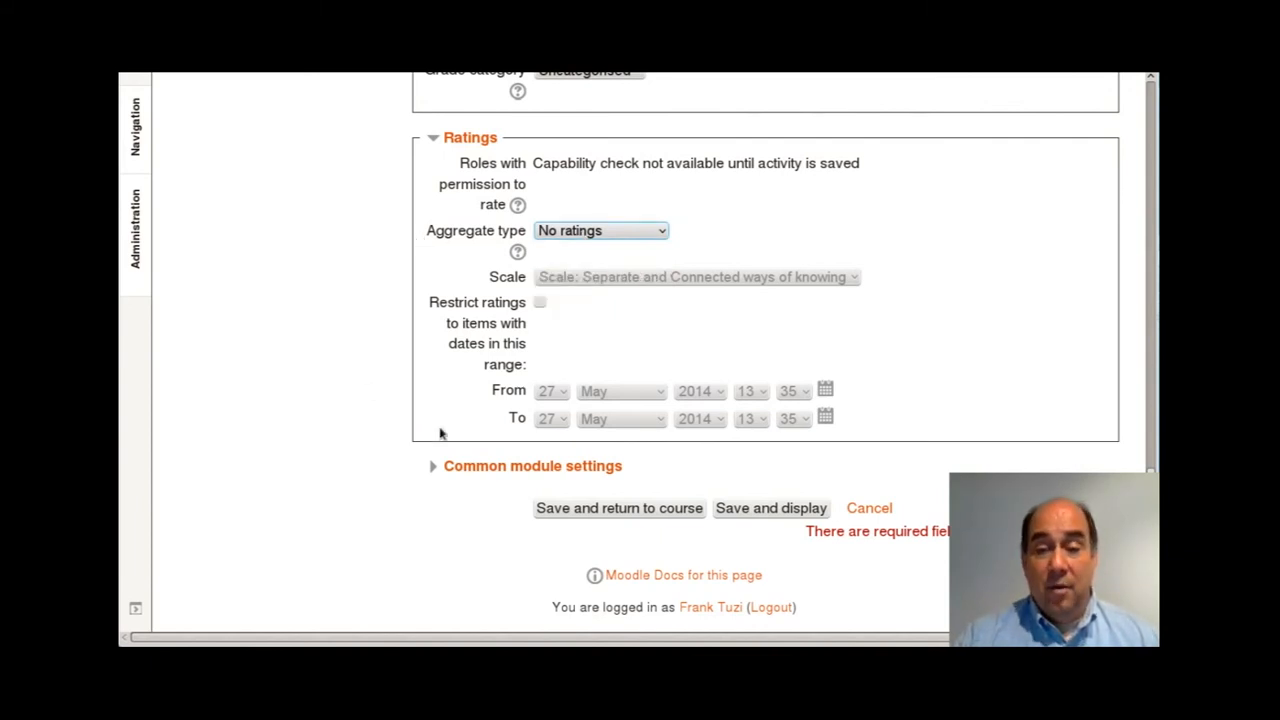
Step: Save and display the glossary, and look over its search, new entry and browsing options
{"action": "left_click", "coordinate": [762, 518]}
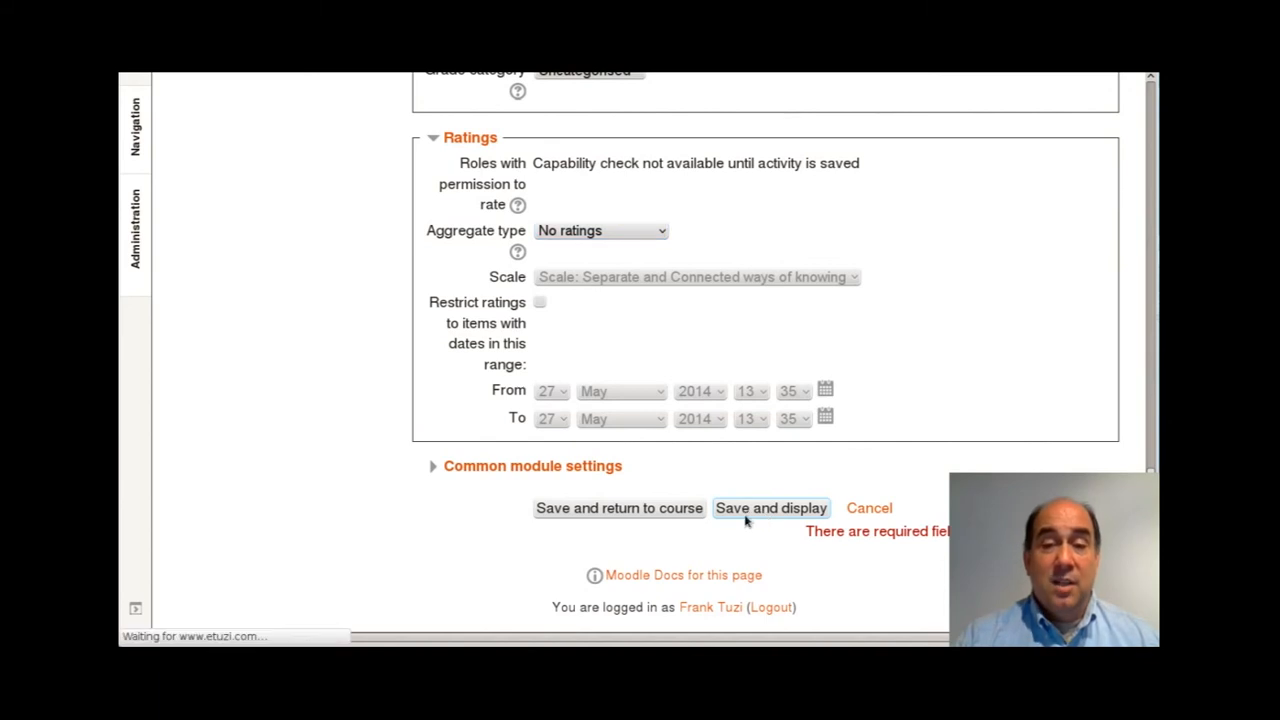
{"action": "scroll", "coordinate": [745, 520], "scroll_direction": "down", "scroll_amount": 3}
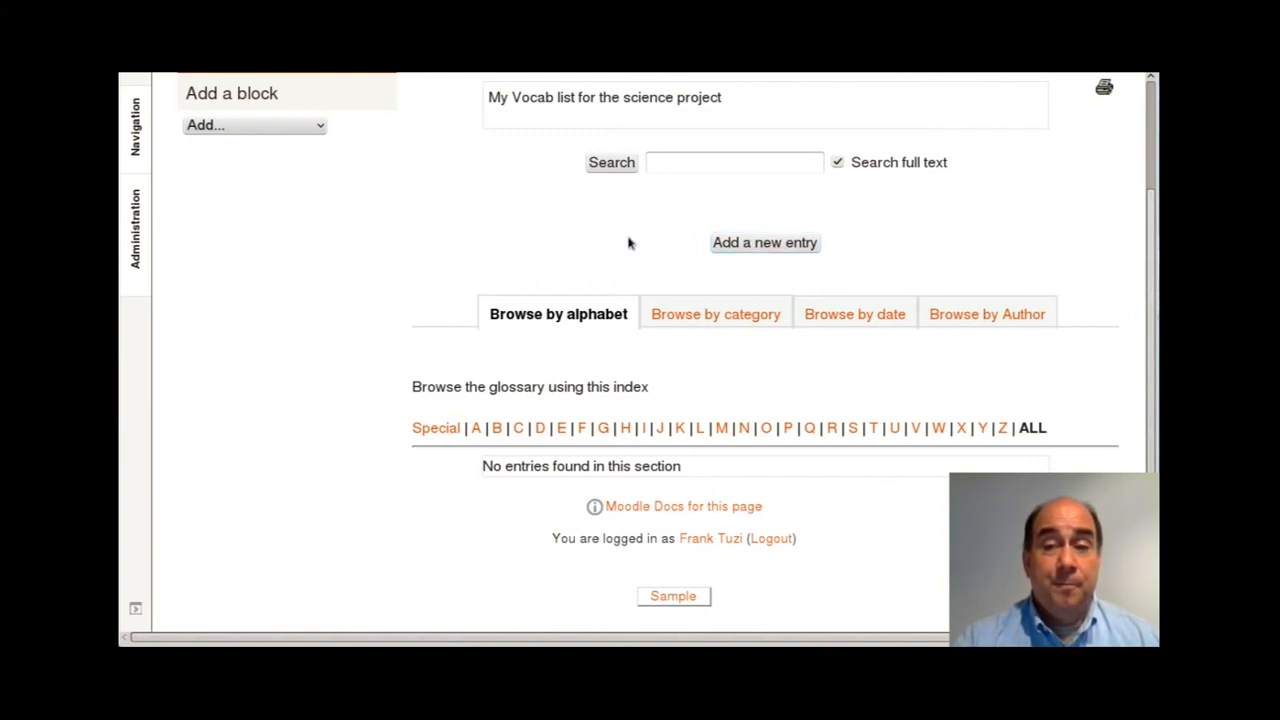
{"action": "scroll", "coordinate": [615, 243], "scroll_direction": "up", "scroll_amount": 2}
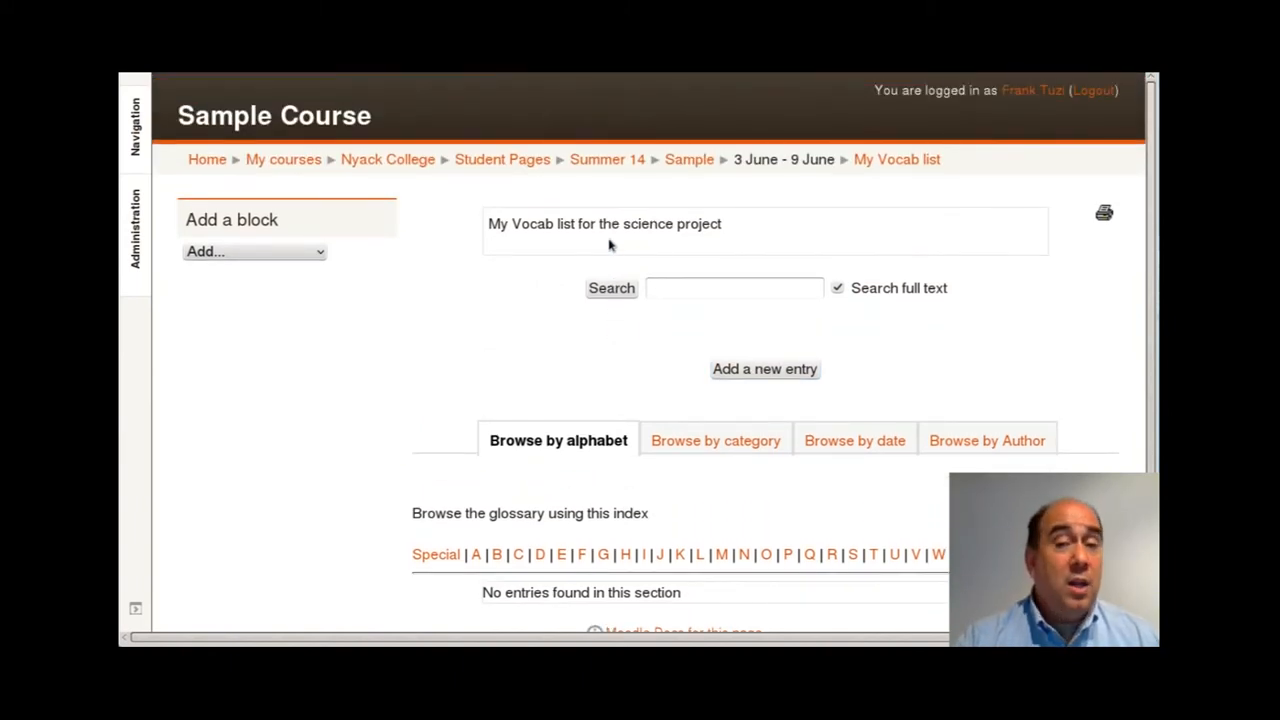
{"action": "scroll", "coordinate": [610, 245], "scroll_direction": "down", "scroll_amount": 1}
{"action": "scroll", "coordinate": [610, 245], "scroll_direction": "up", "scroll_amount": 1}
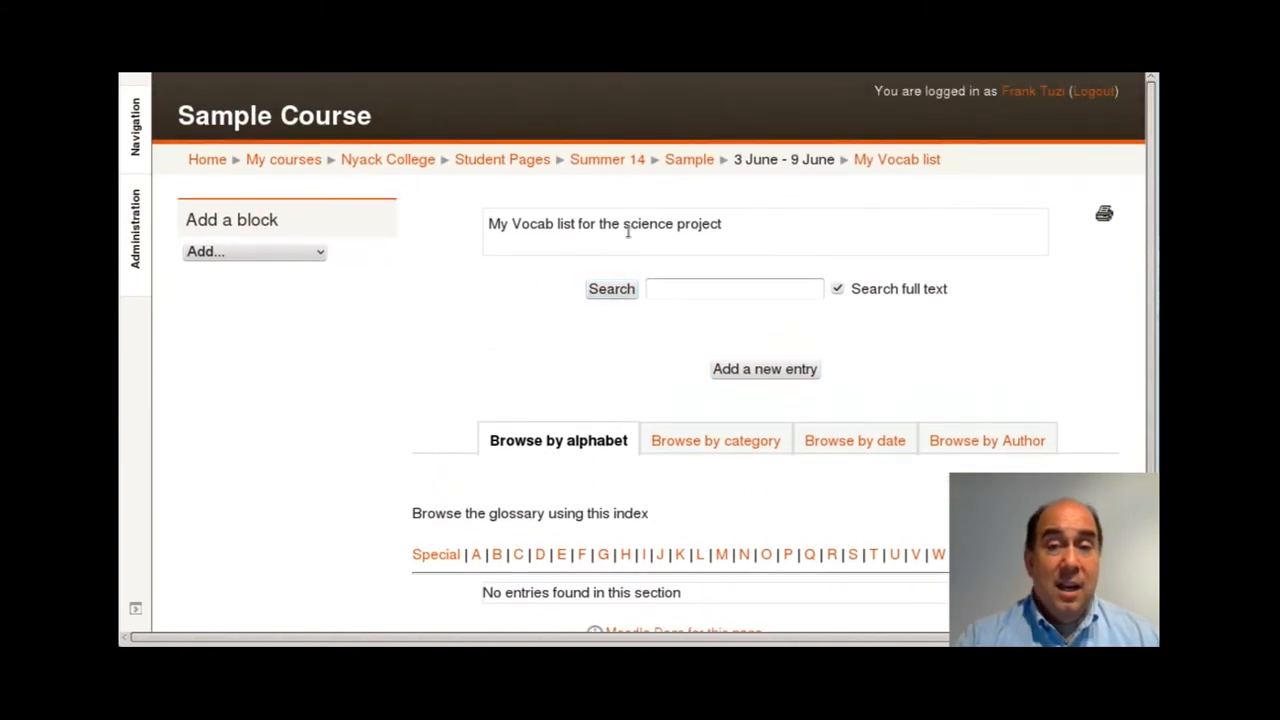
Step: Return to the Sample course page and start adding a Flash Card Set activity to the 3 June - 9 June section
{"action": "left_click", "coordinate": [690, 160]}
{"action": "scroll", "coordinate": [771, 420], "scroll_direction": "down", "scroll_amount": 5}
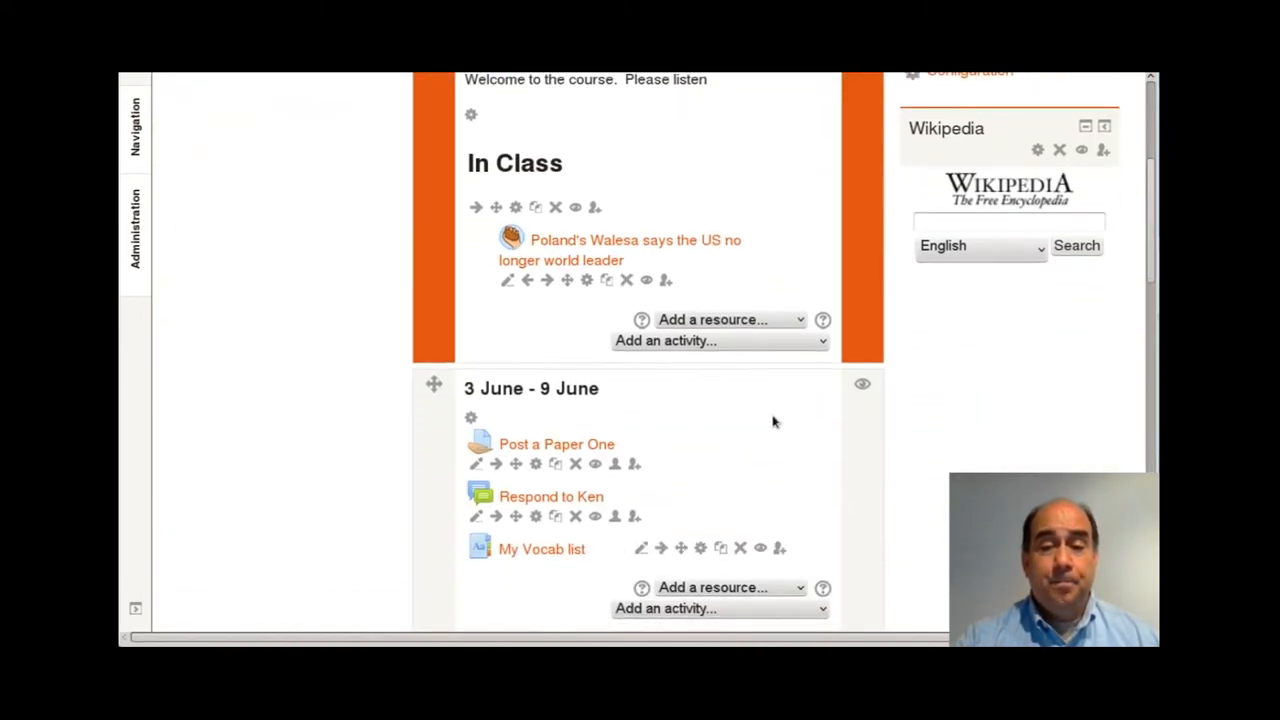
{"action": "scroll", "coordinate": [772, 420], "scroll_direction": "down", "scroll_amount": 5}
{"action": "left_click", "coordinate": [777, 408]}
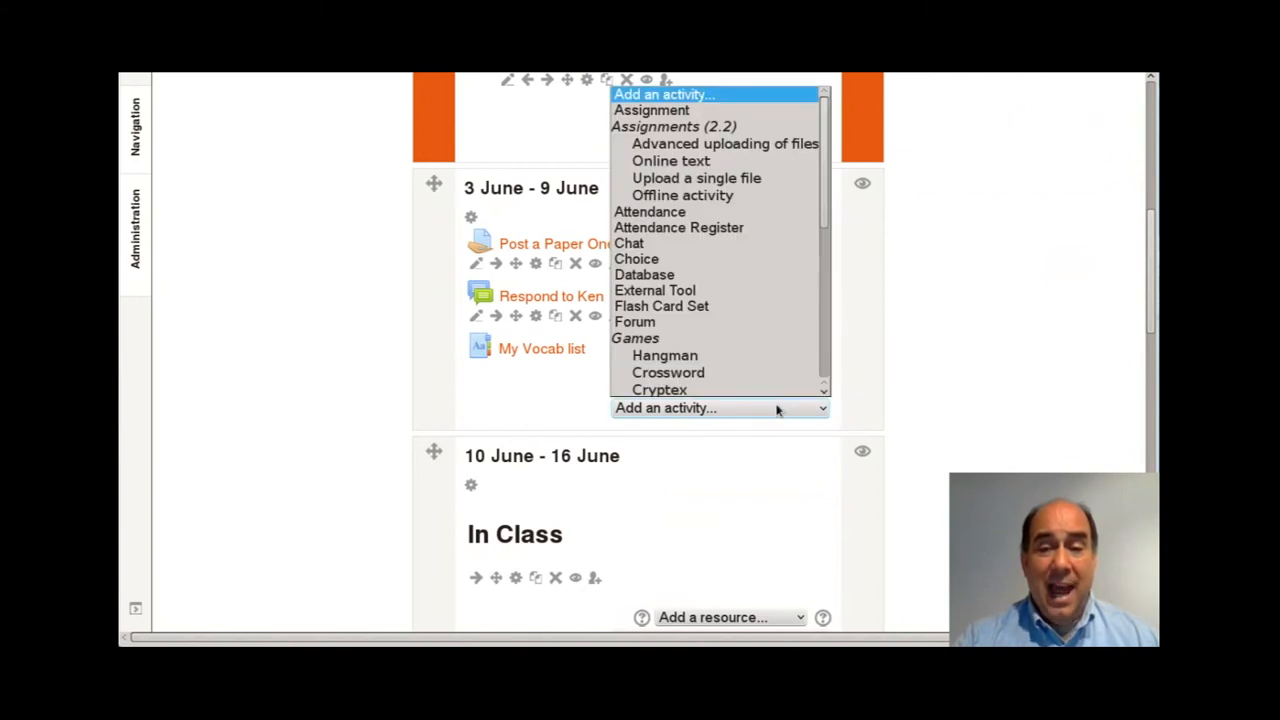
{"action": "left_click", "coordinate": [722, 304]}
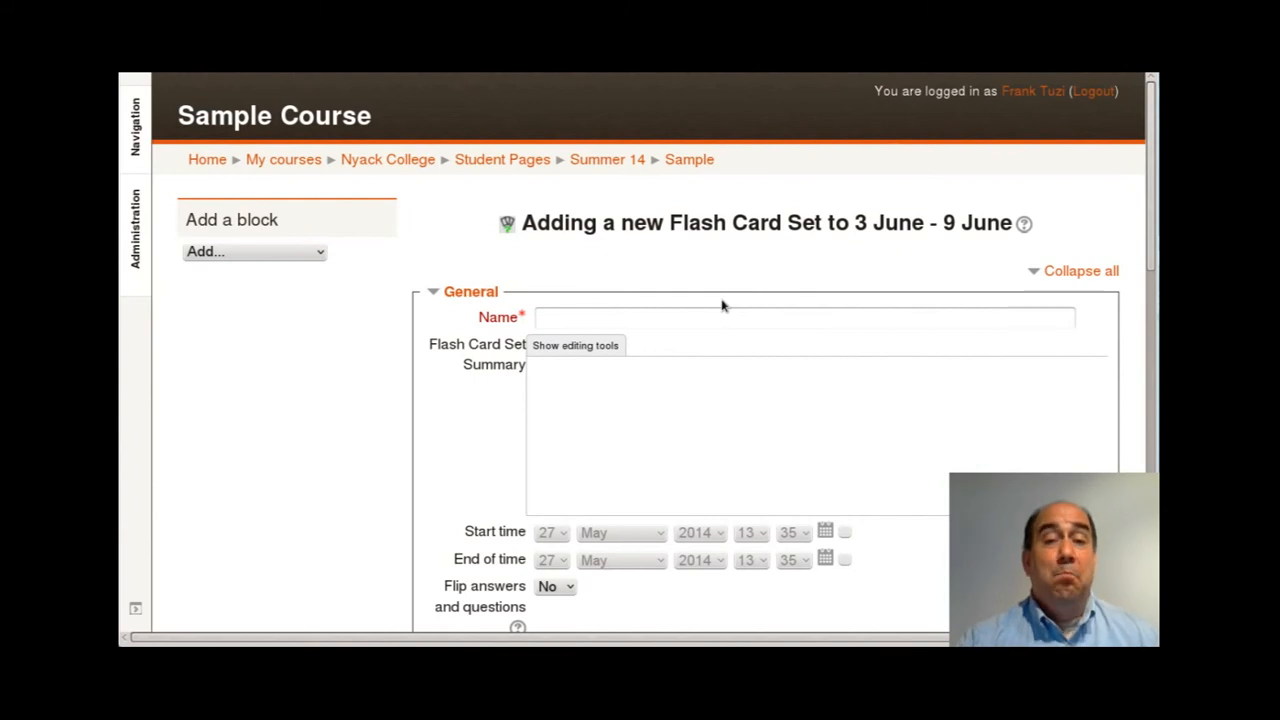
Step: Read the help explanation of the Flash Card Set module and close it
{"action": "left_click", "coordinate": [1024, 226]}
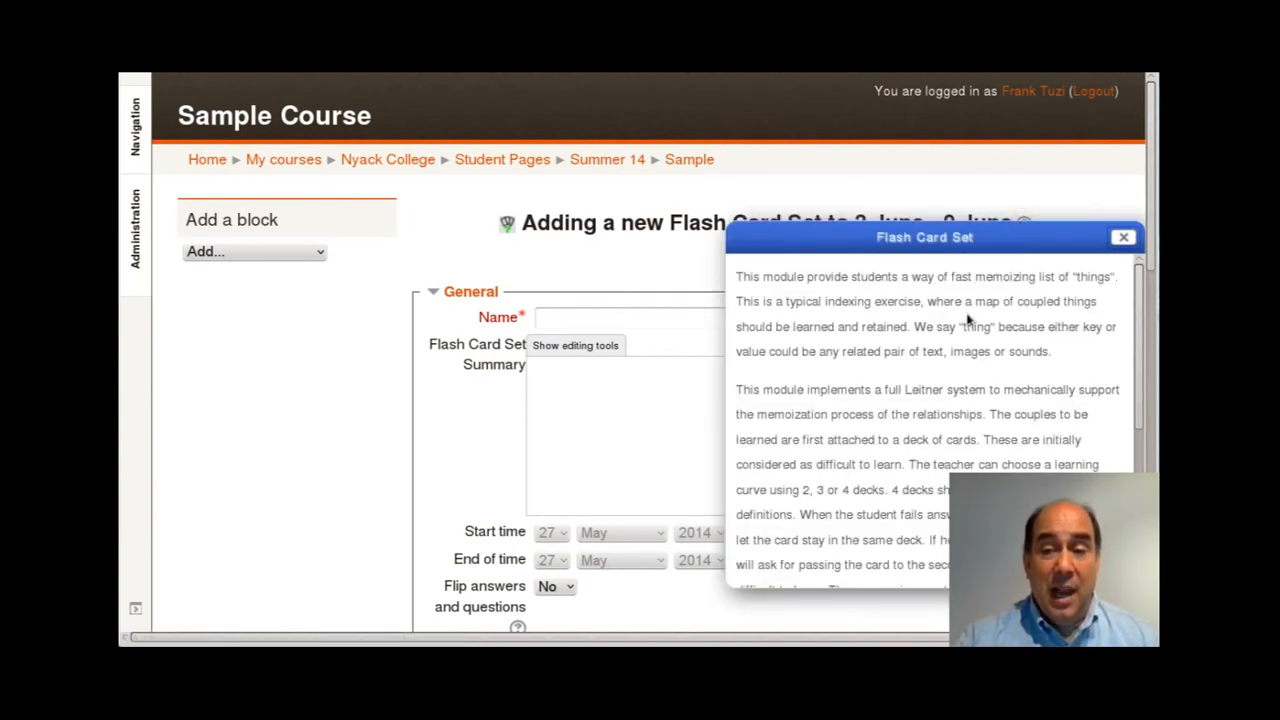
{"action": "left_click_drag", "start_coordinate": [901, 396], "coordinate": [997, 398]}
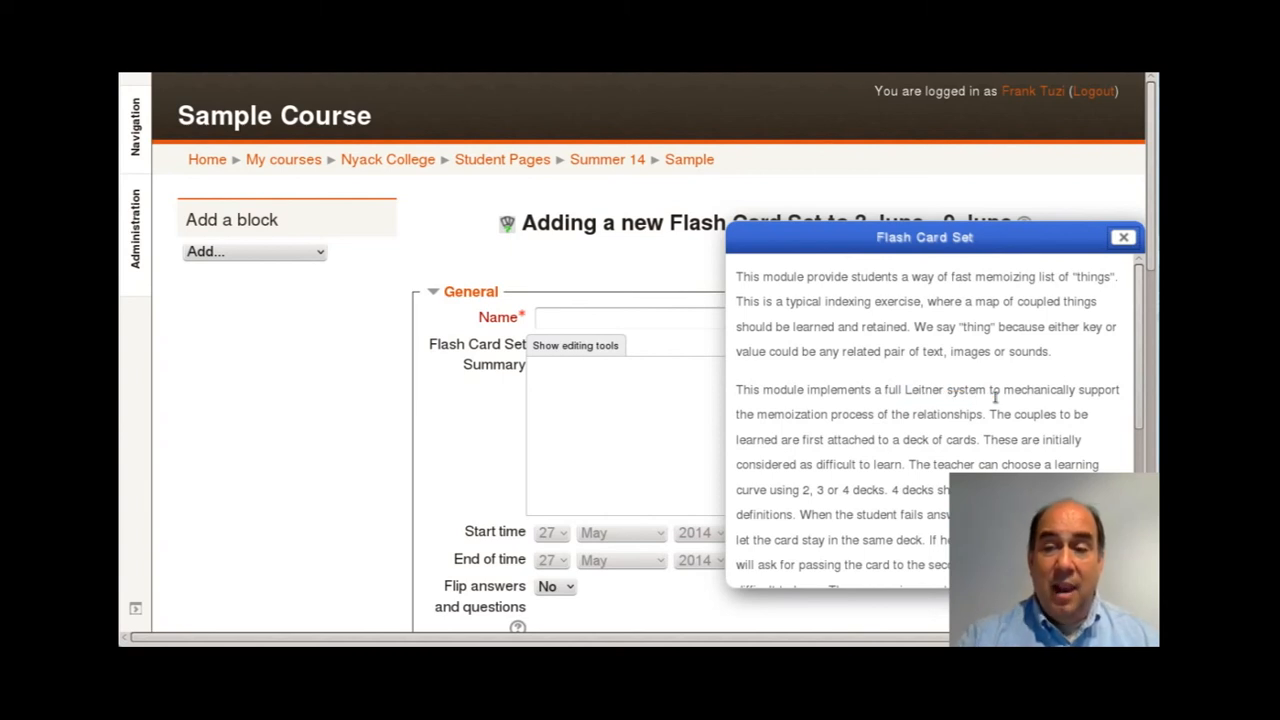
{"action": "left_click", "coordinate": [1125, 242]}
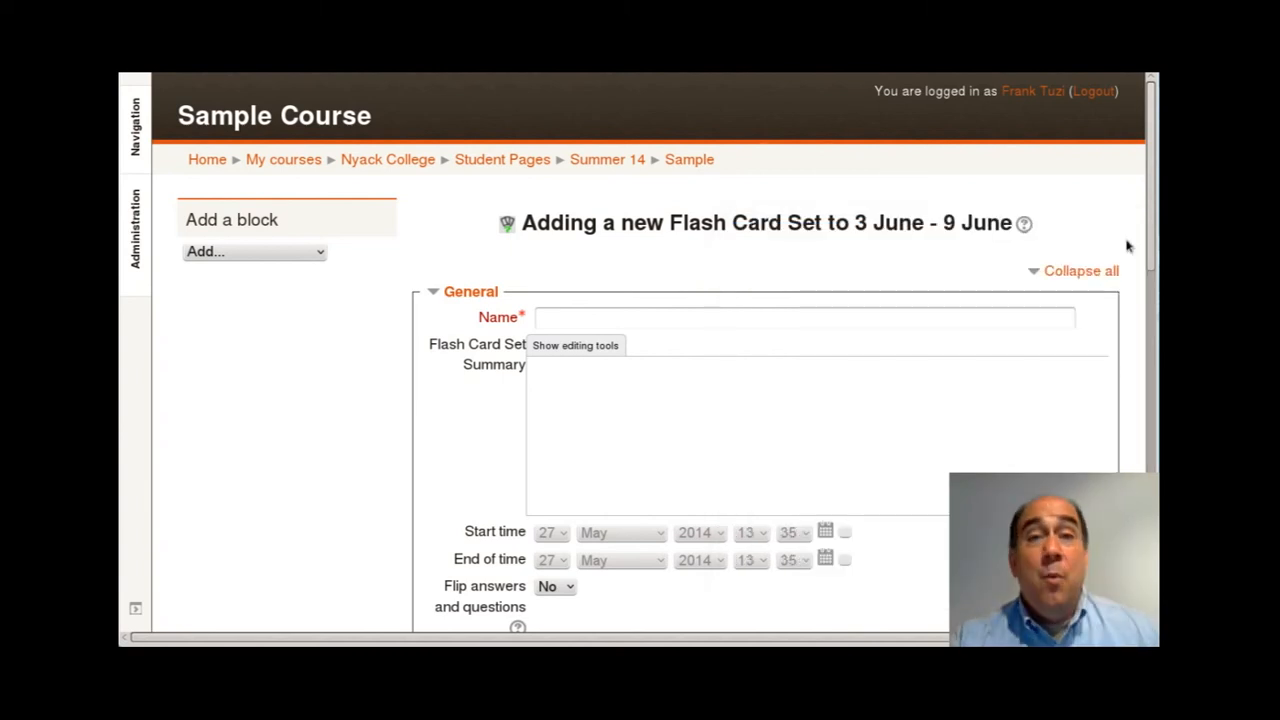
Step: Name the new flash card set "My Vocab" and move on to its summary
{"action": "left_click", "coordinate": [795, 316]}
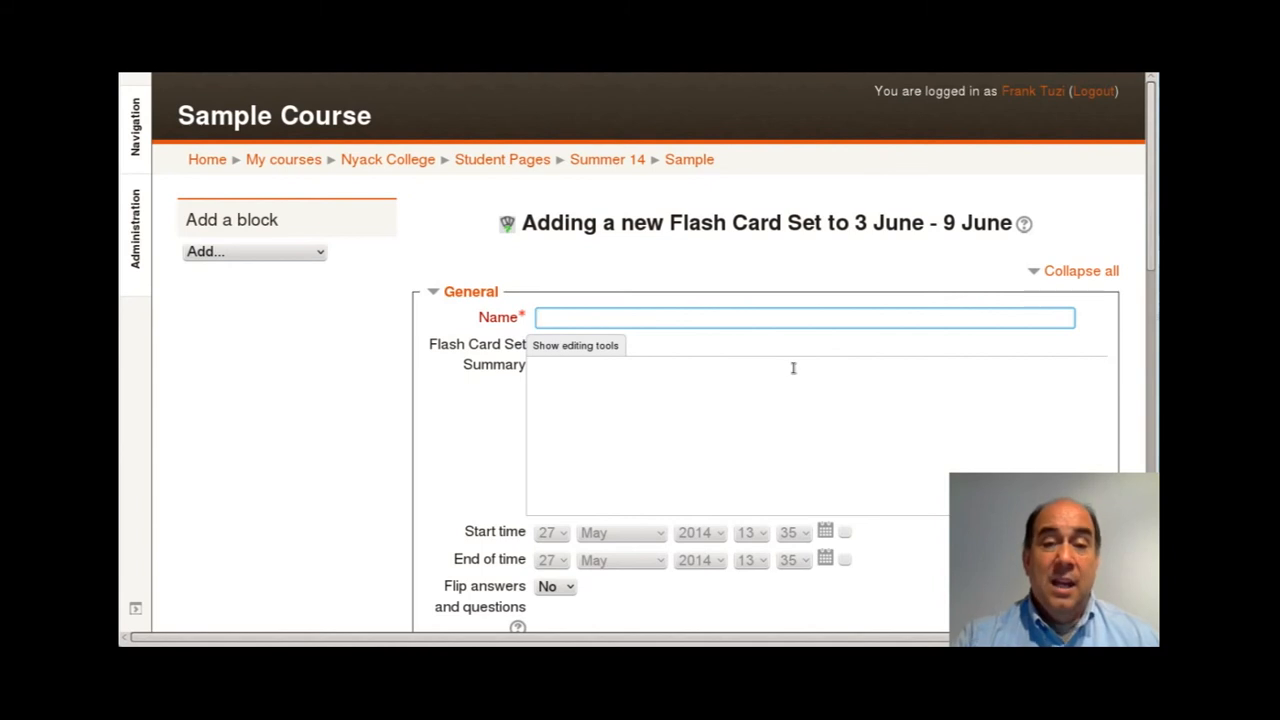
{"action": "scroll", "coordinate": [793, 368], "scroll_direction": "down", "scroll_amount": 2}
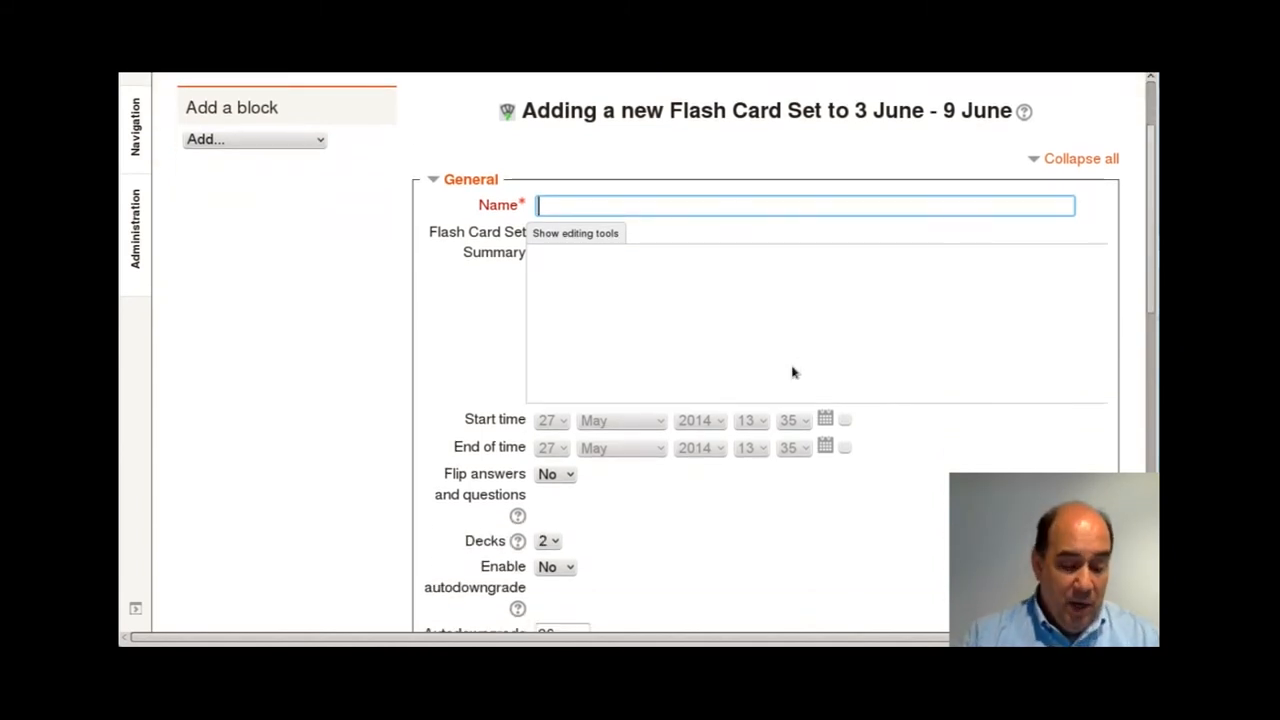
{"action": "type", "text": "My Vocab"}
{"action": "left_click", "coordinate": [634, 321]}
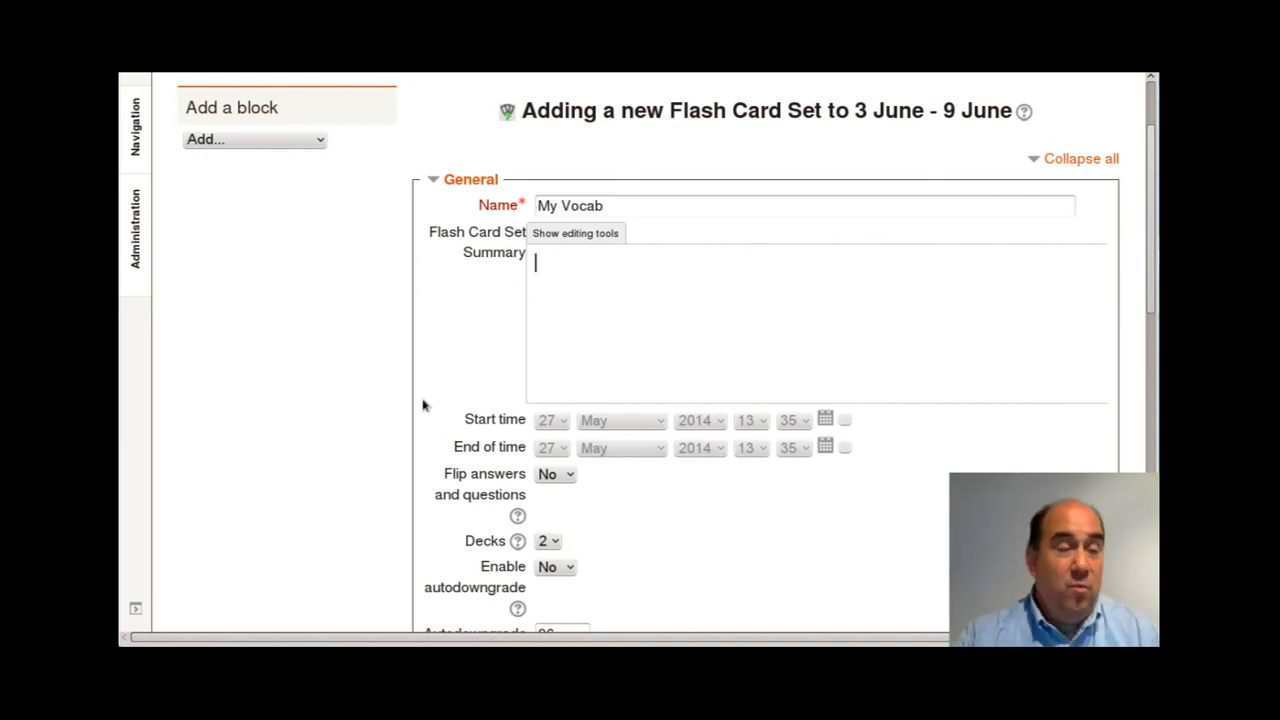
Step: Examine the flash card set's timing, flip, decks, autodowngrade, review delay and common module settings
{"action": "scroll", "coordinate": [425, 408], "scroll_direction": "down", "scroll_amount": 1}
{"action": "scroll", "coordinate": [423, 407], "scroll_direction": "down", "scroll_amount": 5}
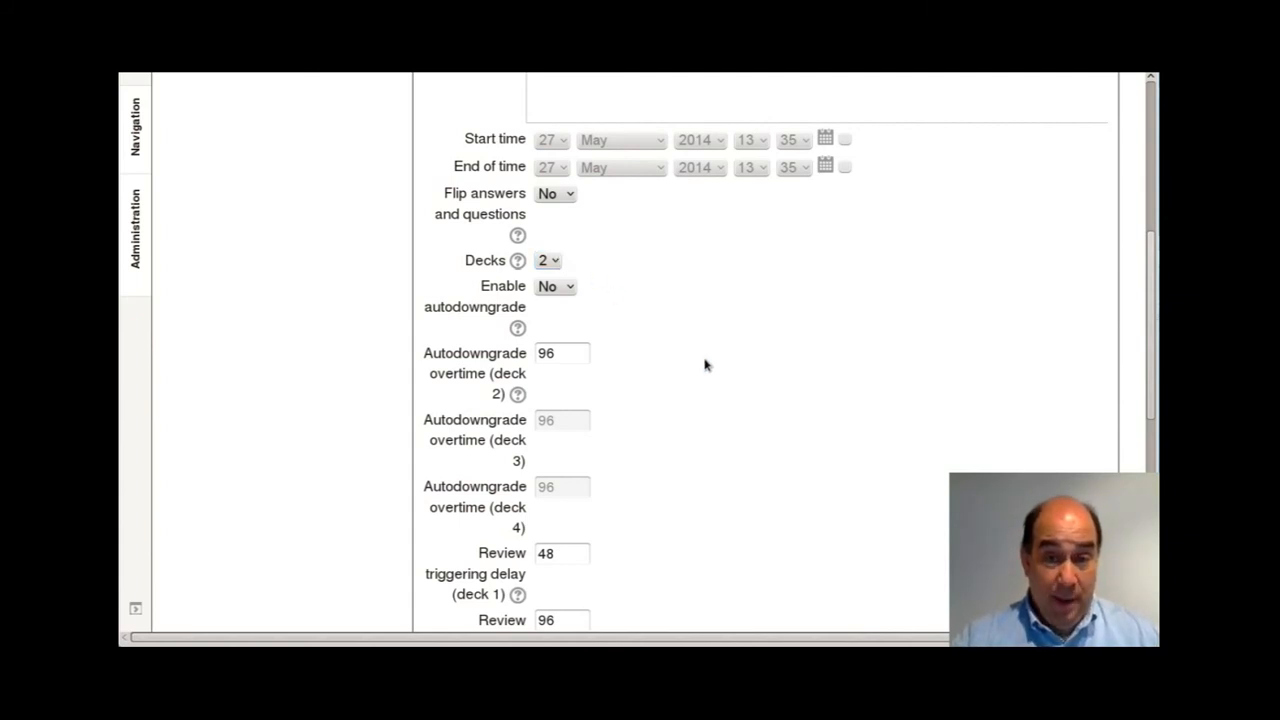
{"action": "scroll", "coordinate": [712, 368], "scroll_direction": "down", "scroll_amount": 4}
{"action": "scroll", "coordinate": [712, 368], "scroll_direction": "down", "scroll_amount": 2}
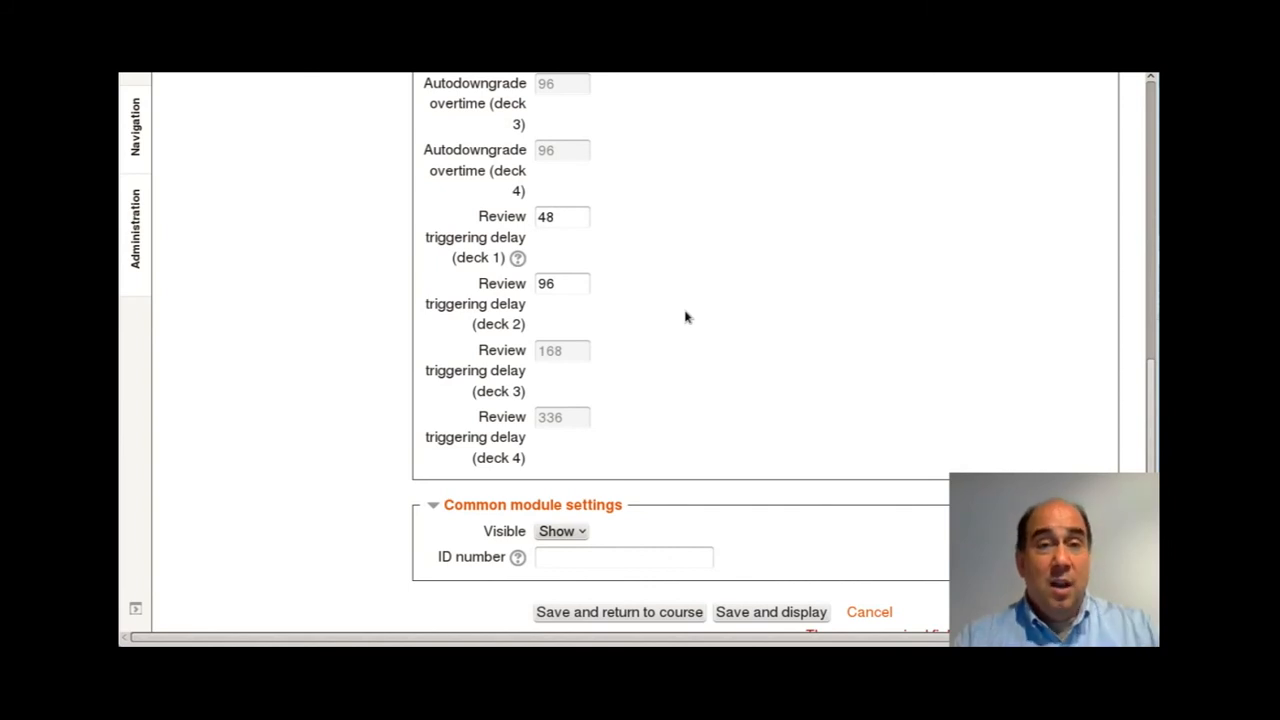
{"action": "scroll", "coordinate": [685, 317], "scroll_direction": "up", "scroll_amount": 1}
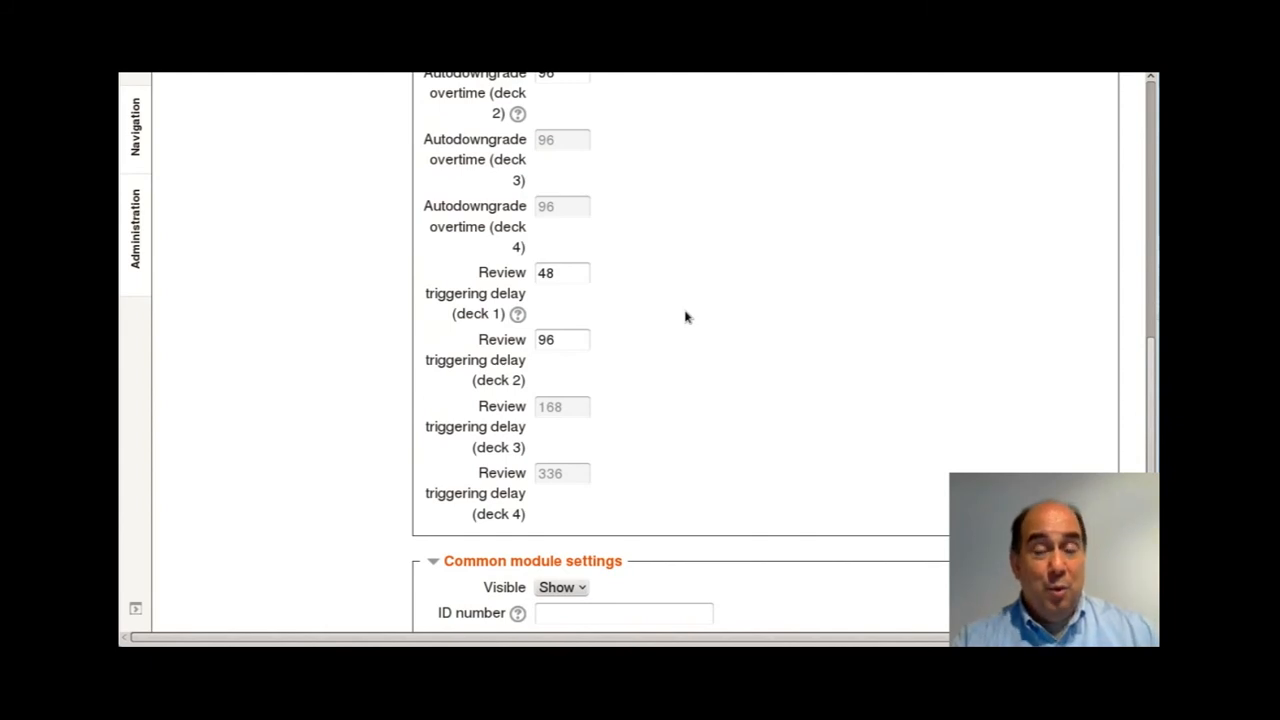
{"action": "scroll", "coordinate": [685, 317], "scroll_direction": "up", "scroll_amount": 5}
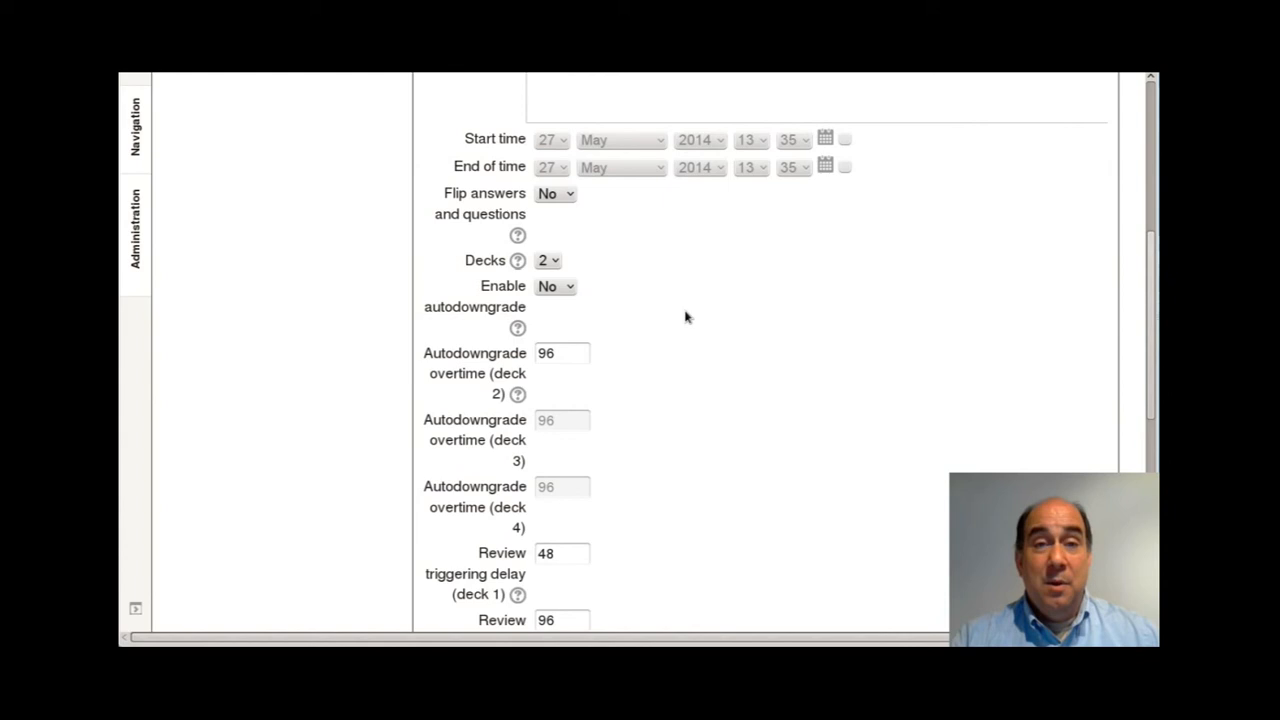
{"action": "scroll", "coordinate": [685, 317], "scroll_direction": "up", "scroll_amount": 5}
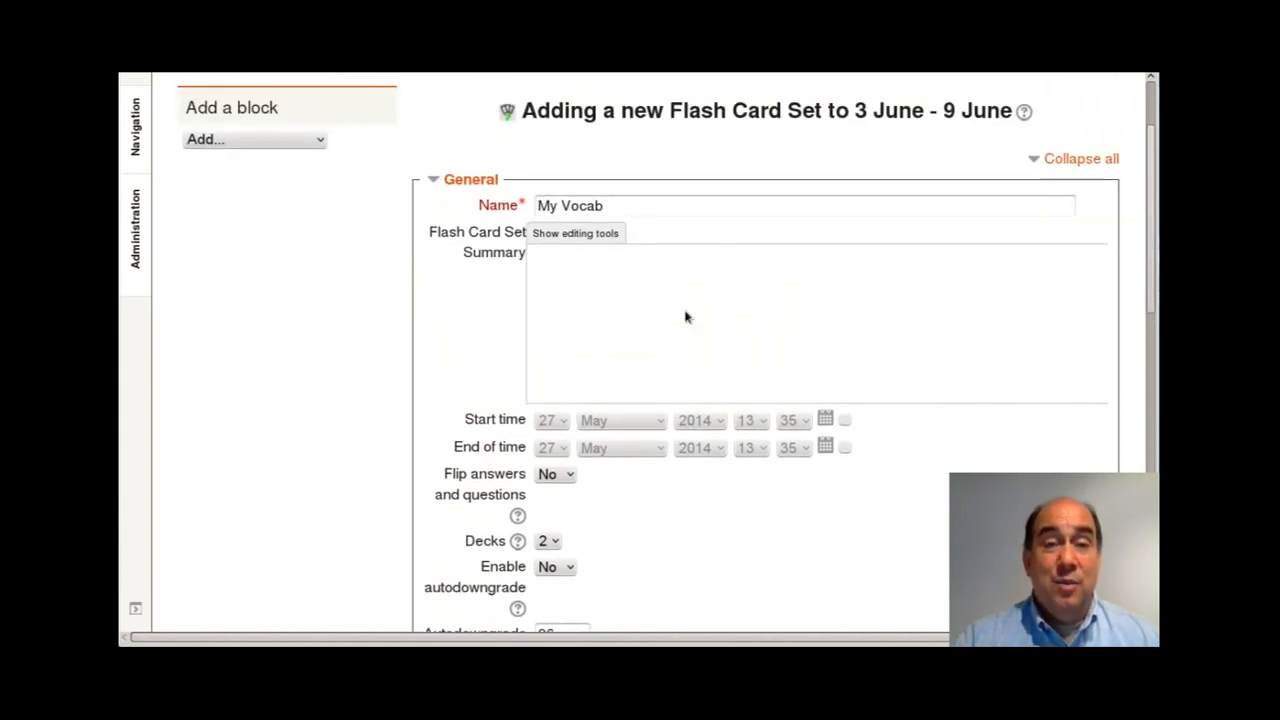
{"action": "left_click", "coordinate": [685, 317]}
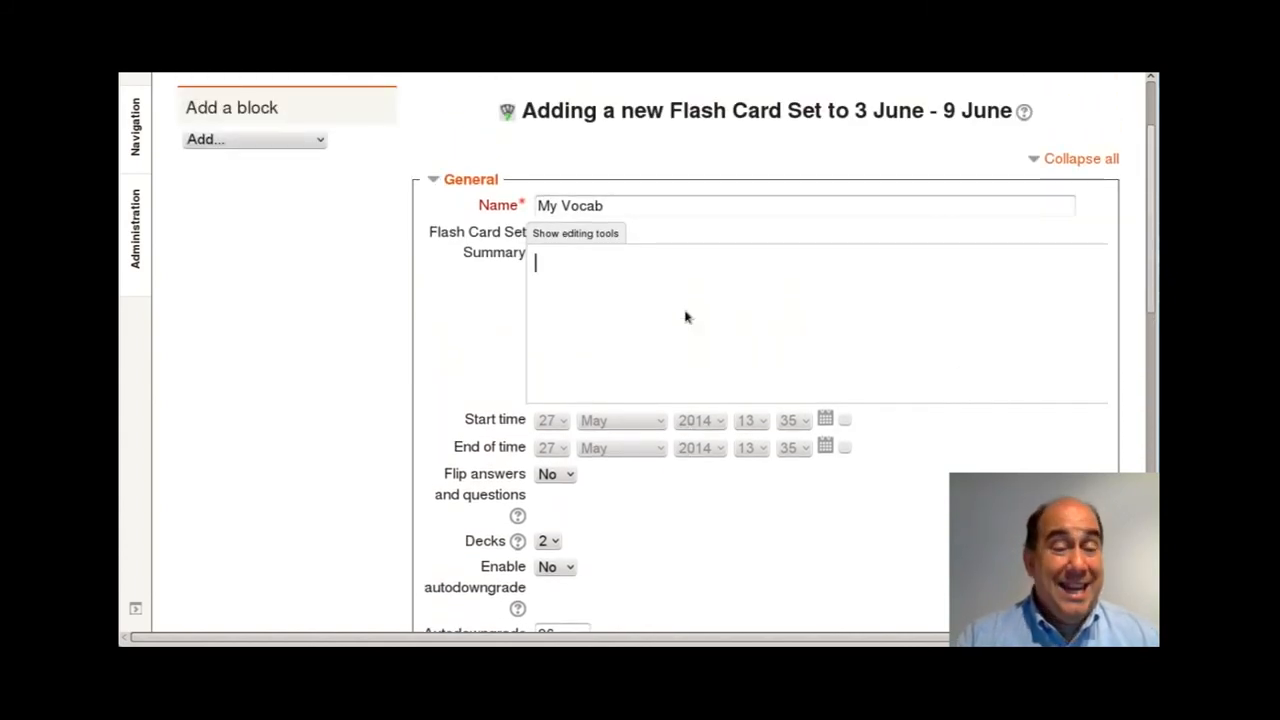
{"action": "scroll", "coordinate": [685, 317], "scroll_direction": "down", "scroll_amount": 8}
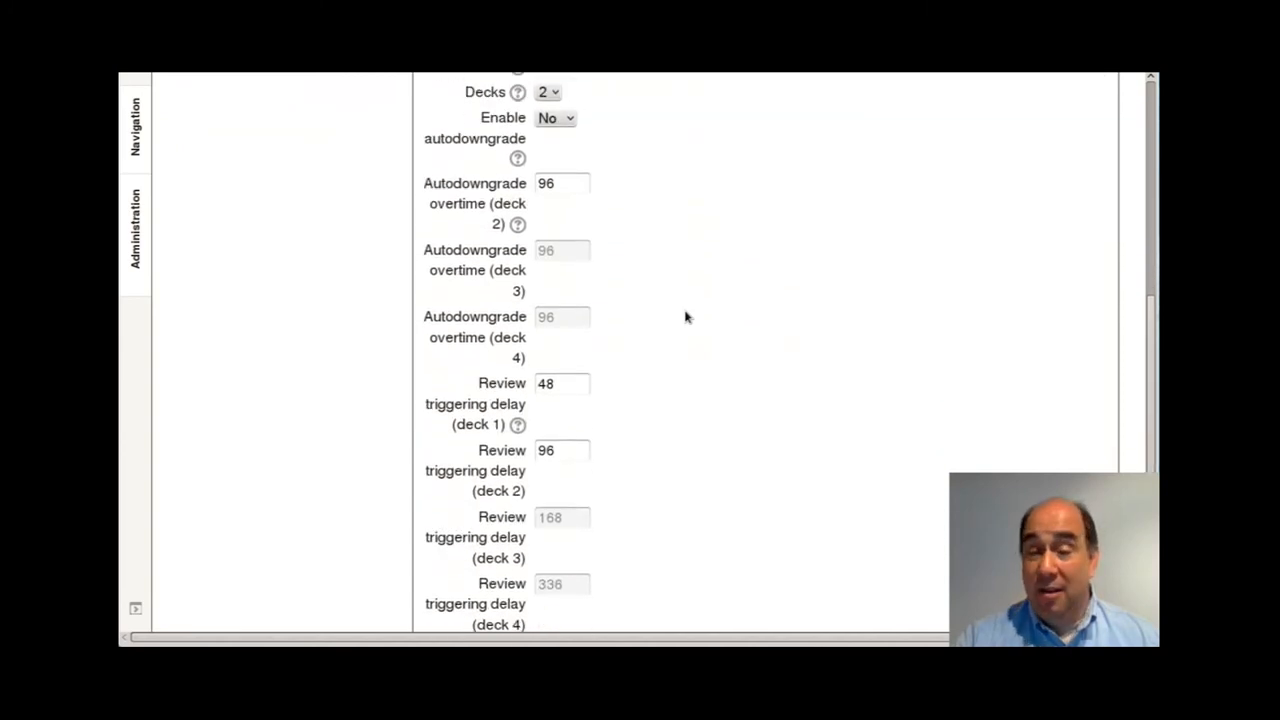
{"action": "scroll", "coordinate": [685, 317], "scroll_direction": "down", "scroll_amount": 4}
{"action": "scroll", "coordinate": [685, 317], "scroll_direction": "up", "scroll_amount": 5}
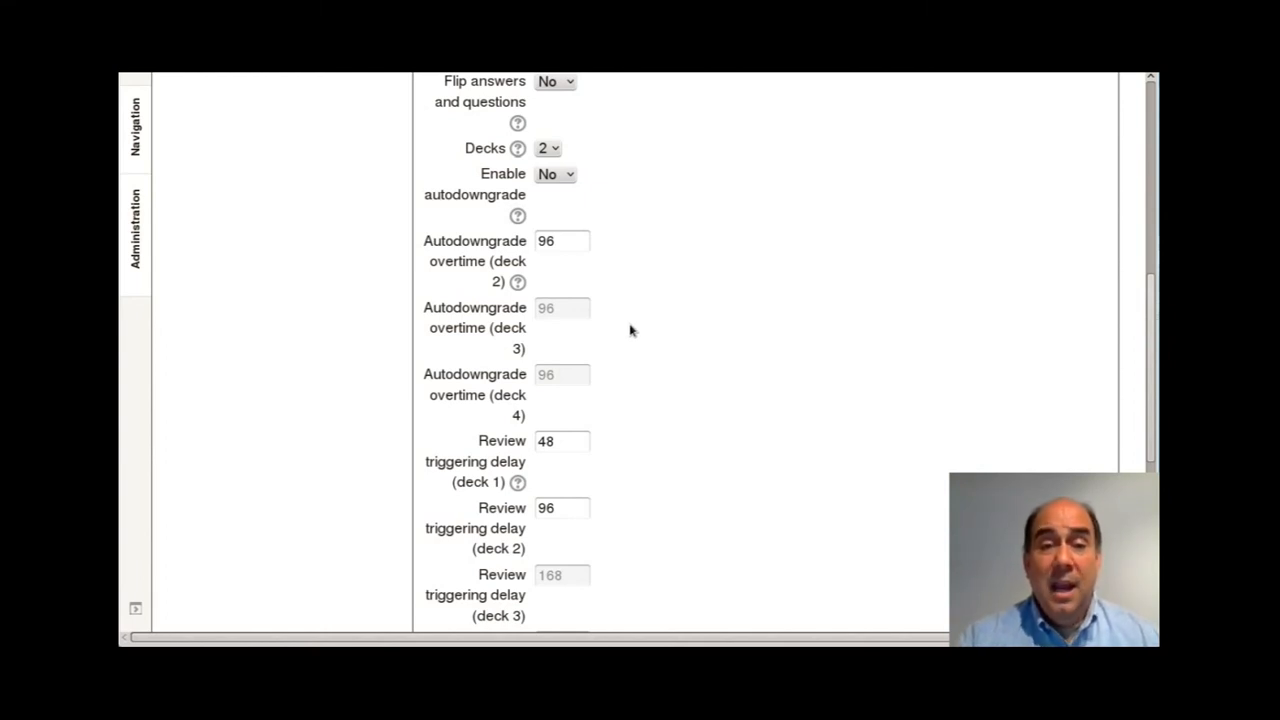
{"action": "scroll", "coordinate": [650, 334], "scroll_direction": "down", "scroll_amount": 3}
{"action": "scroll", "coordinate": [650, 334], "scroll_direction": "down", "scroll_amount": 1}
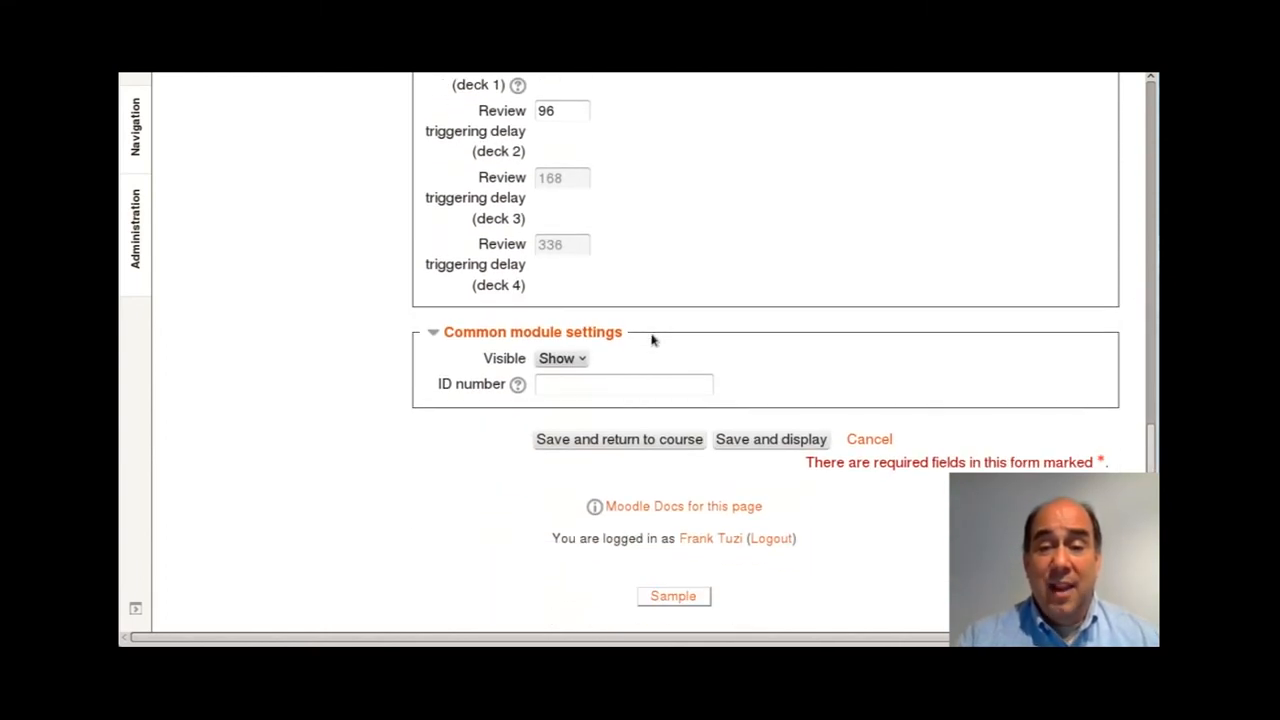
Step: Save and display the flash card set, and open its card editor to look over the Questions and Answers fields
{"action": "left_click", "coordinate": [771, 440]}
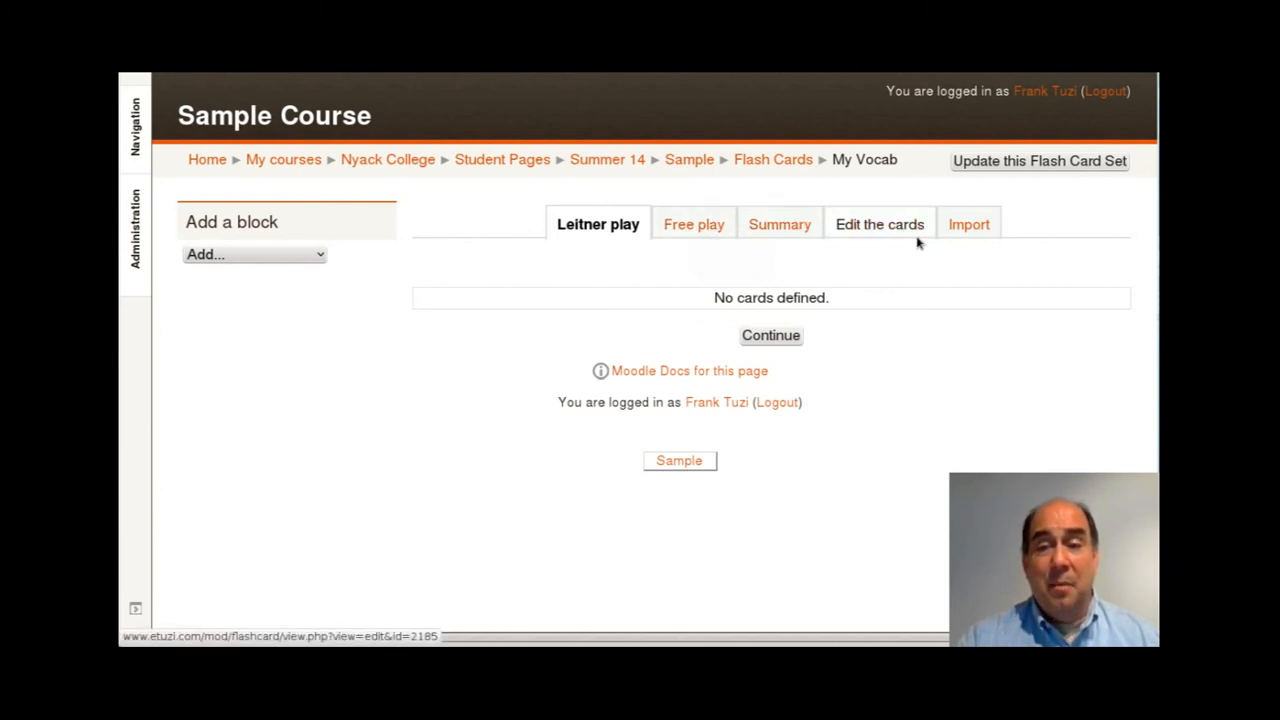
{"action": "left_click", "coordinate": [885, 226]}
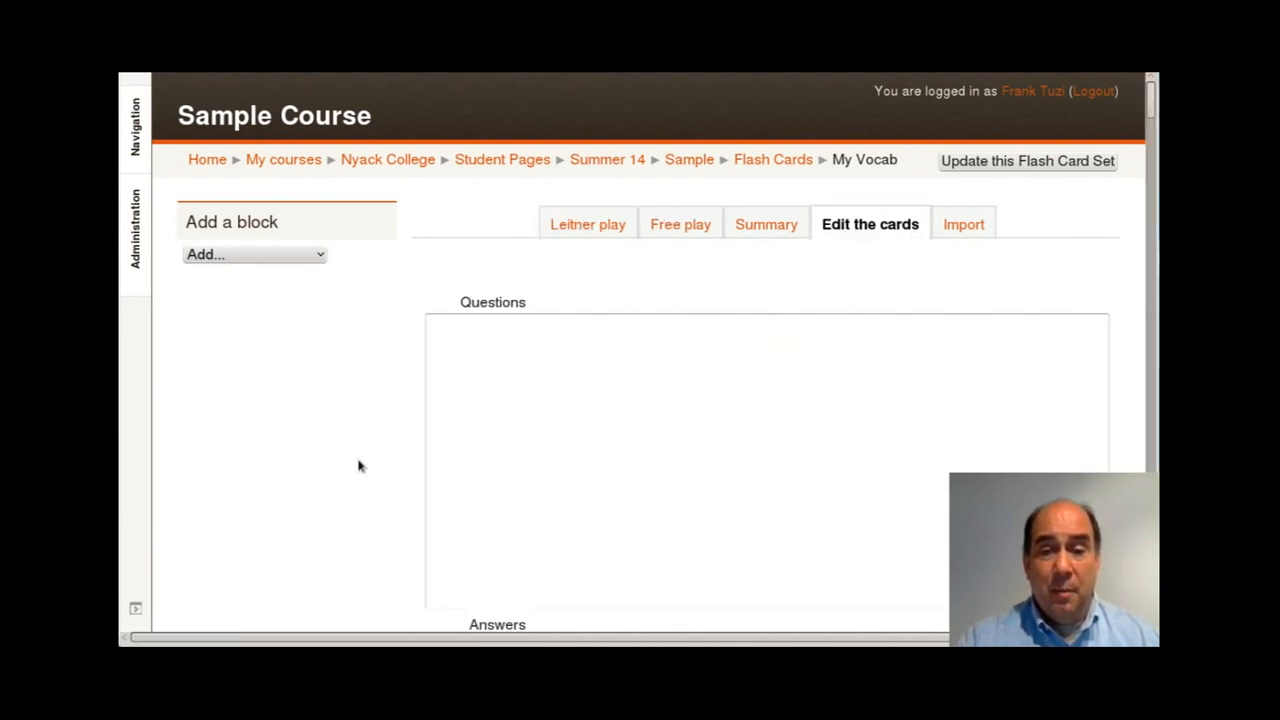
{"action": "scroll", "coordinate": [360, 466], "scroll_direction": "down", "scroll_amount": 5}
{"action": "scroll", "coordinate": [360, 466], "scroll_direction": "up", "scroll_amount": 5}
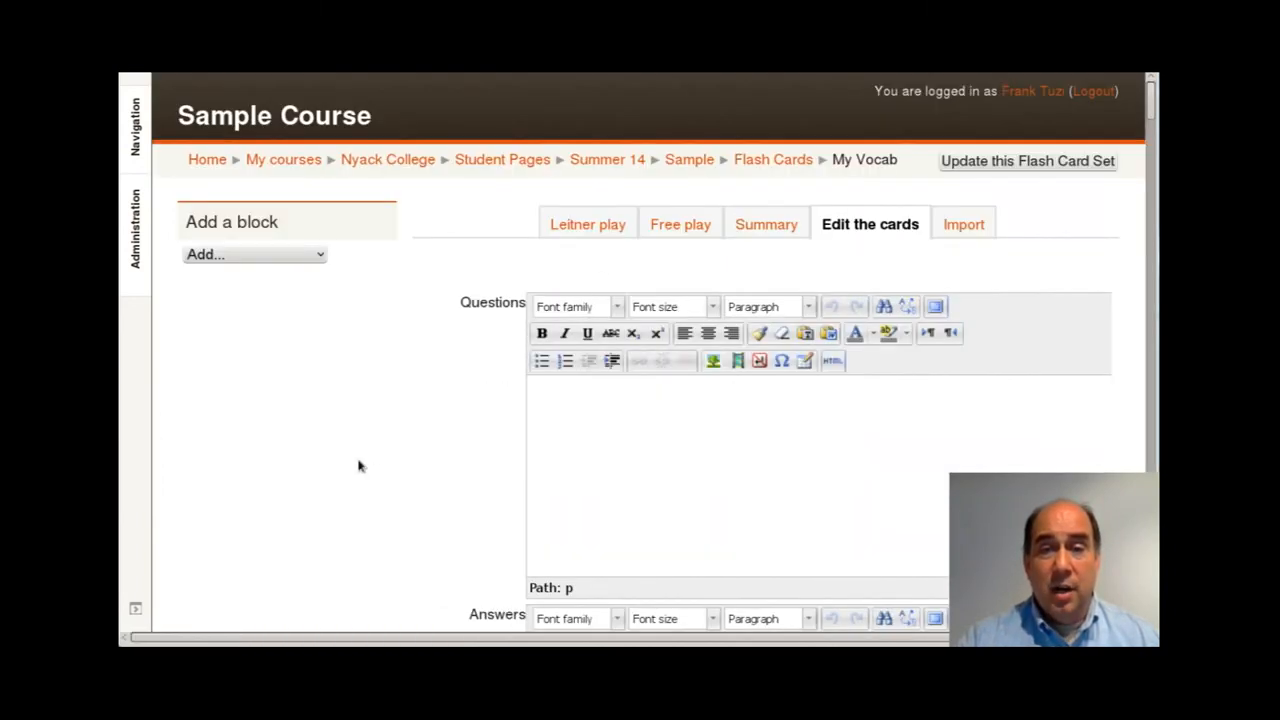
{"action": "scroll", "coordinate": [414, 449], "scroll_direction": "down", "scroll_amount": 3}
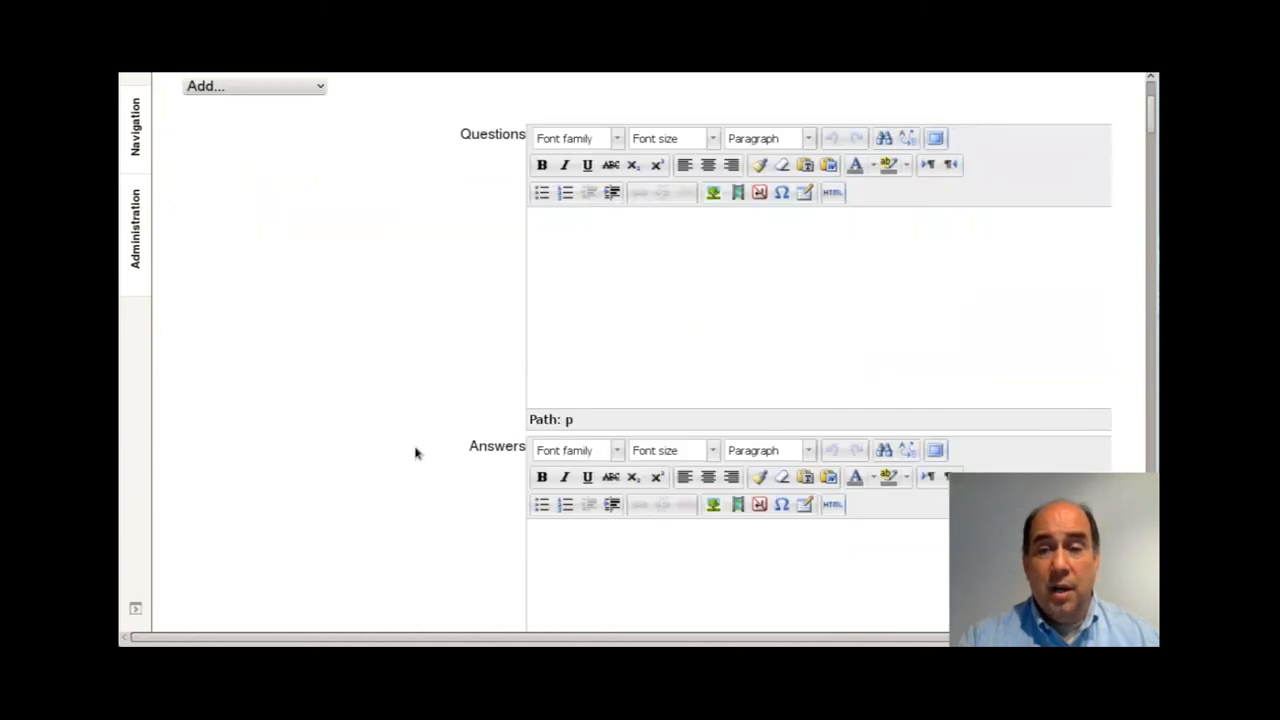
{"action": "left_click_drag", "start_coordinate": [1152, 117], "coordinate": [1148, 76]}
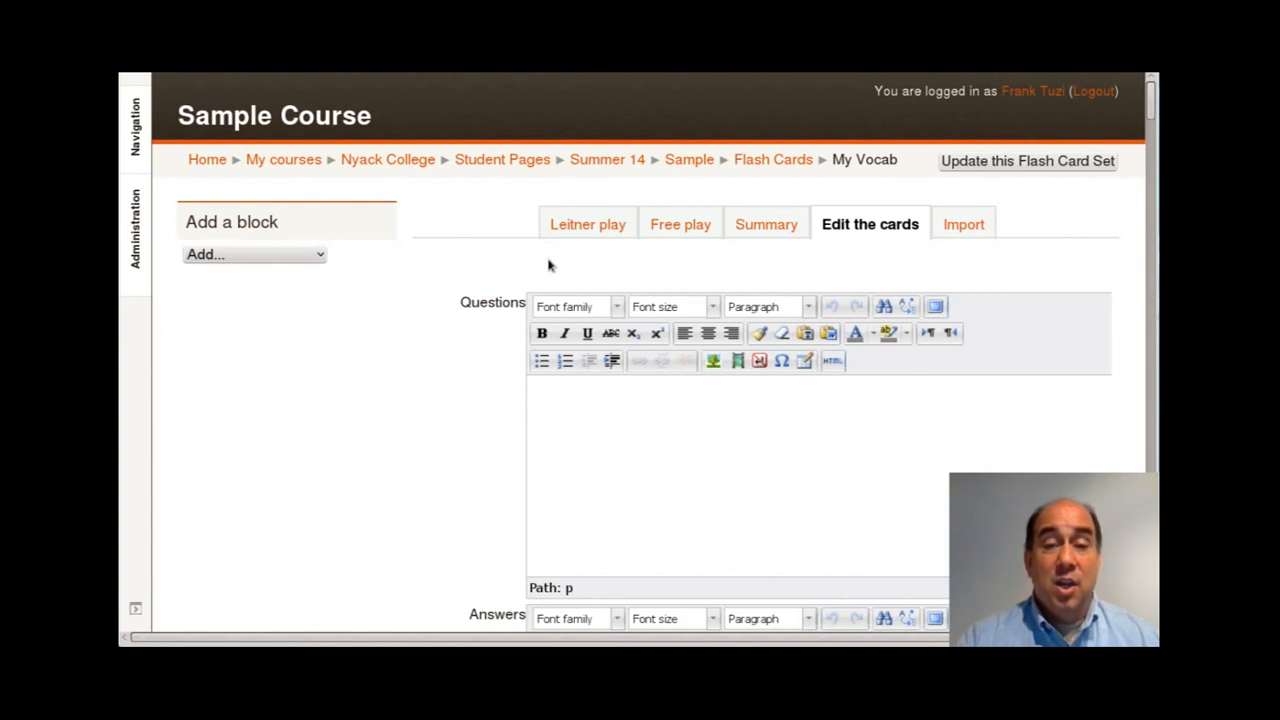
Step: Return to the Sample course page and examine the activity types that can be added to the 27 May - 2 June section
{"action": "left_click", "coordinate": [689, 162]}
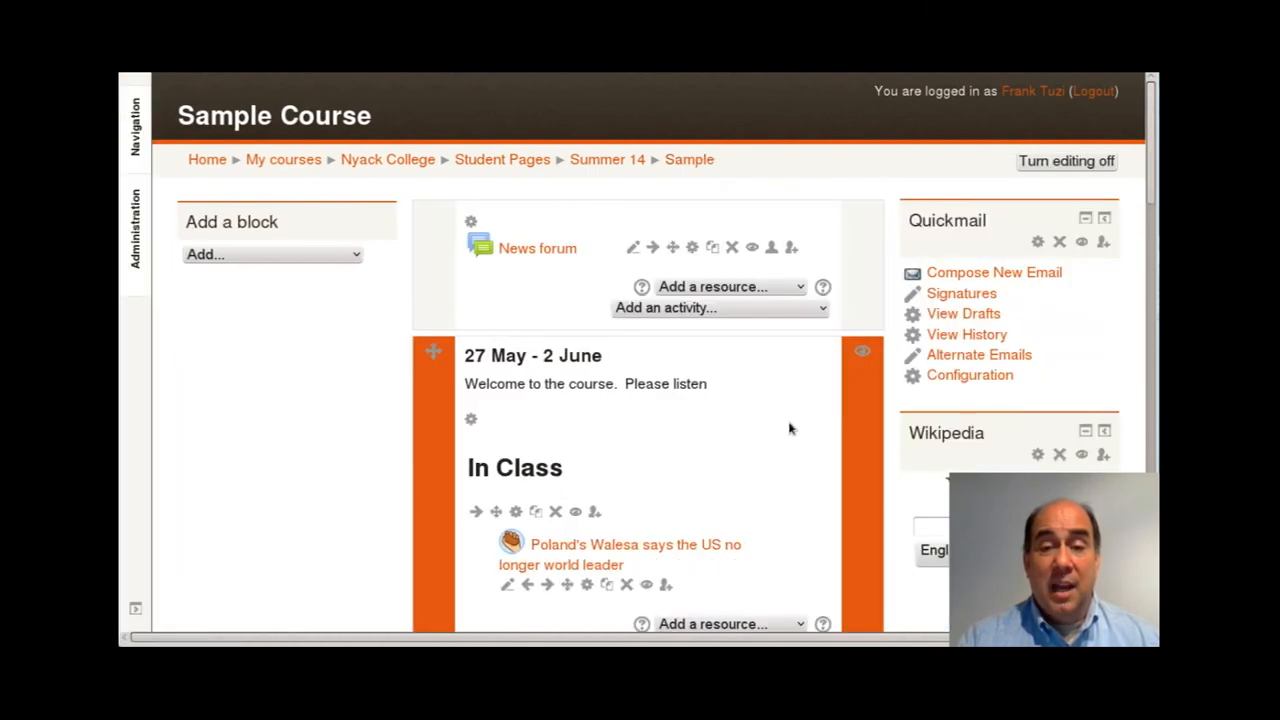
{"action": "scroll", "coordinate": [788, 427], "scroll_direction": "down", "scroll_amount": 4}
{"action": "scroll", "coordinate": [788, 428], "scroll_direction": "down", "scroll_amount": 3}
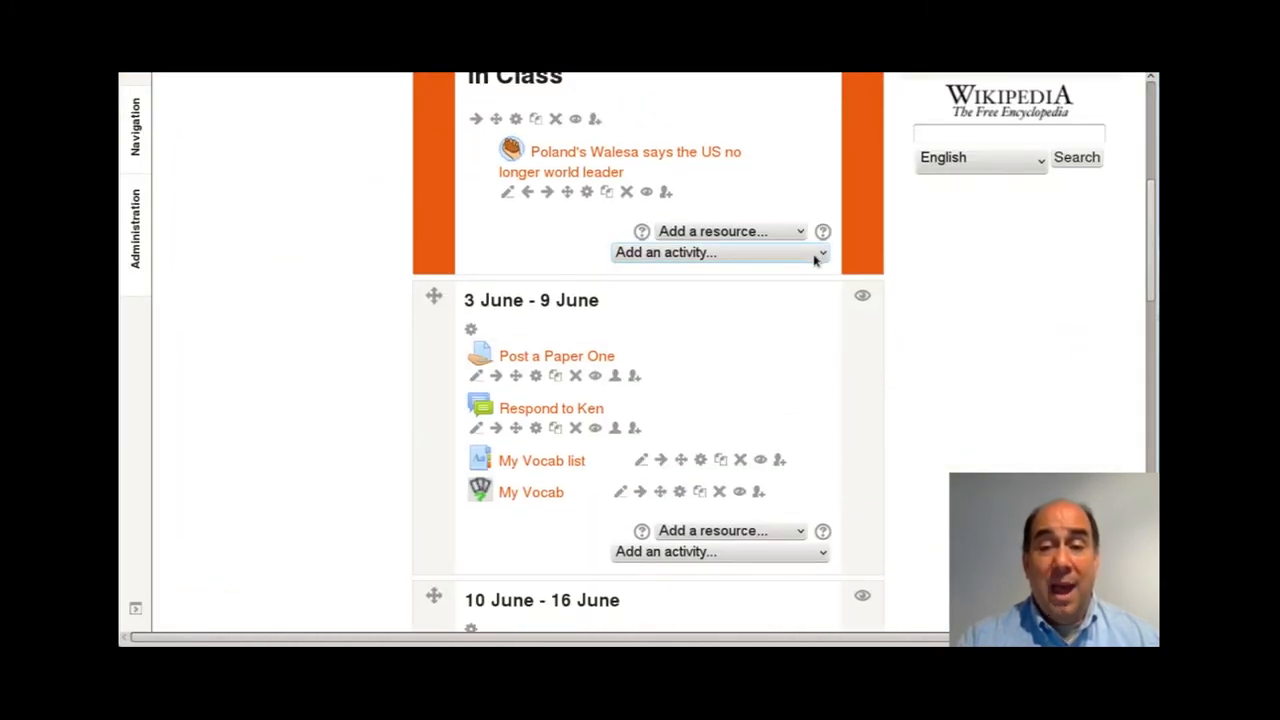
{"action": "left_click", "coordinate": [814, 254]}
{"action": "scroll", "coordinate": [808, 474], "scroll_direction": "down", "scroll_amount": 4}
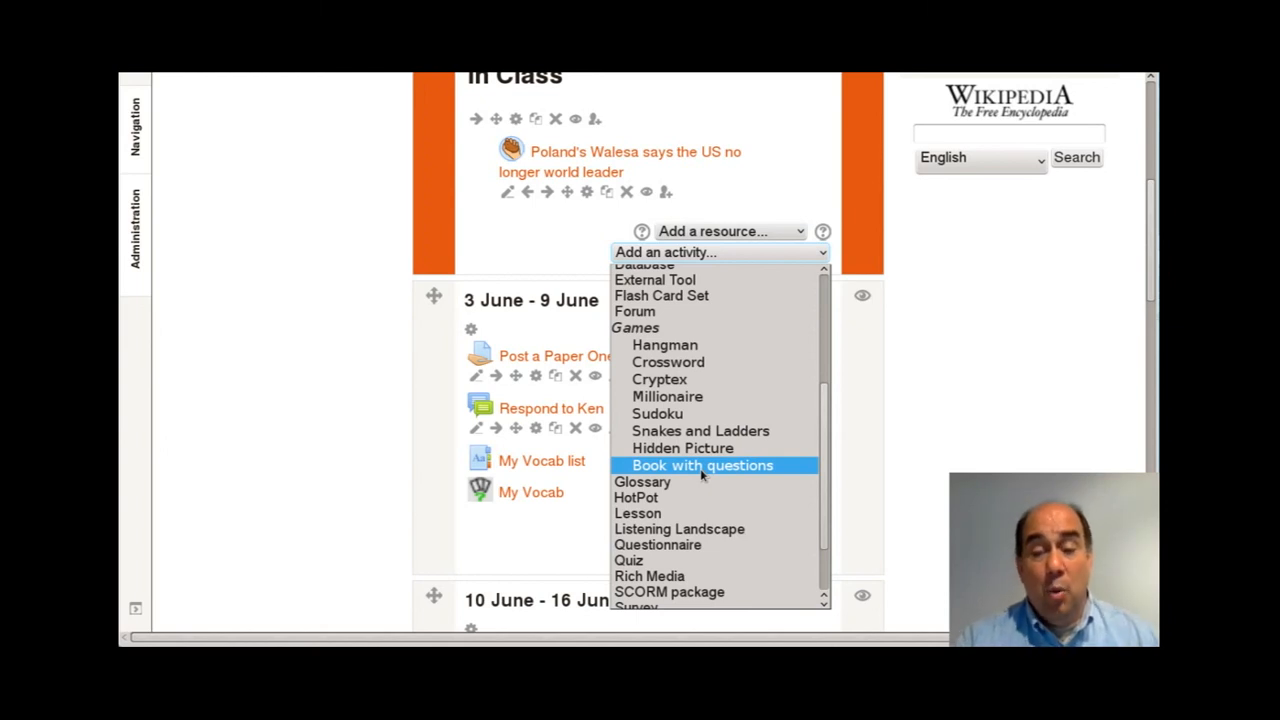
{"action": "left_click", "coordinate": [463, 285]}
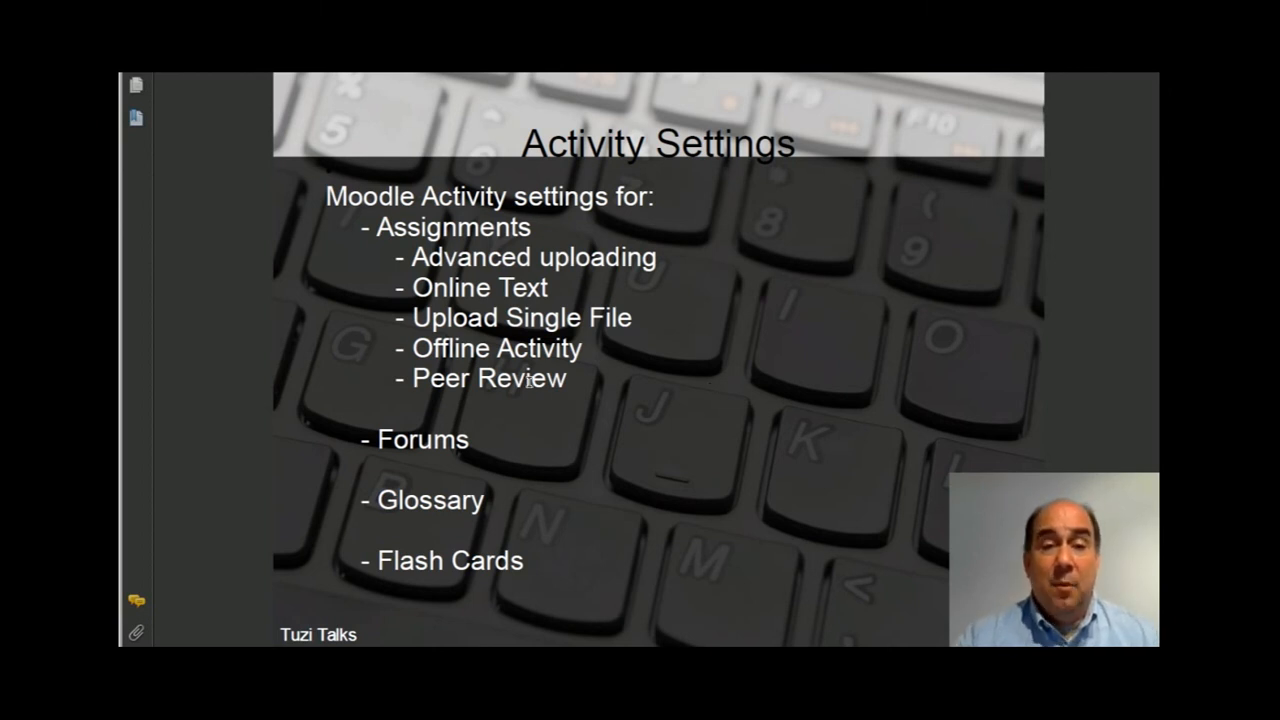
{"action": "scroll", "coordinate": [531, 382], "scroll_direction": "down", "scroll_amount": 1}
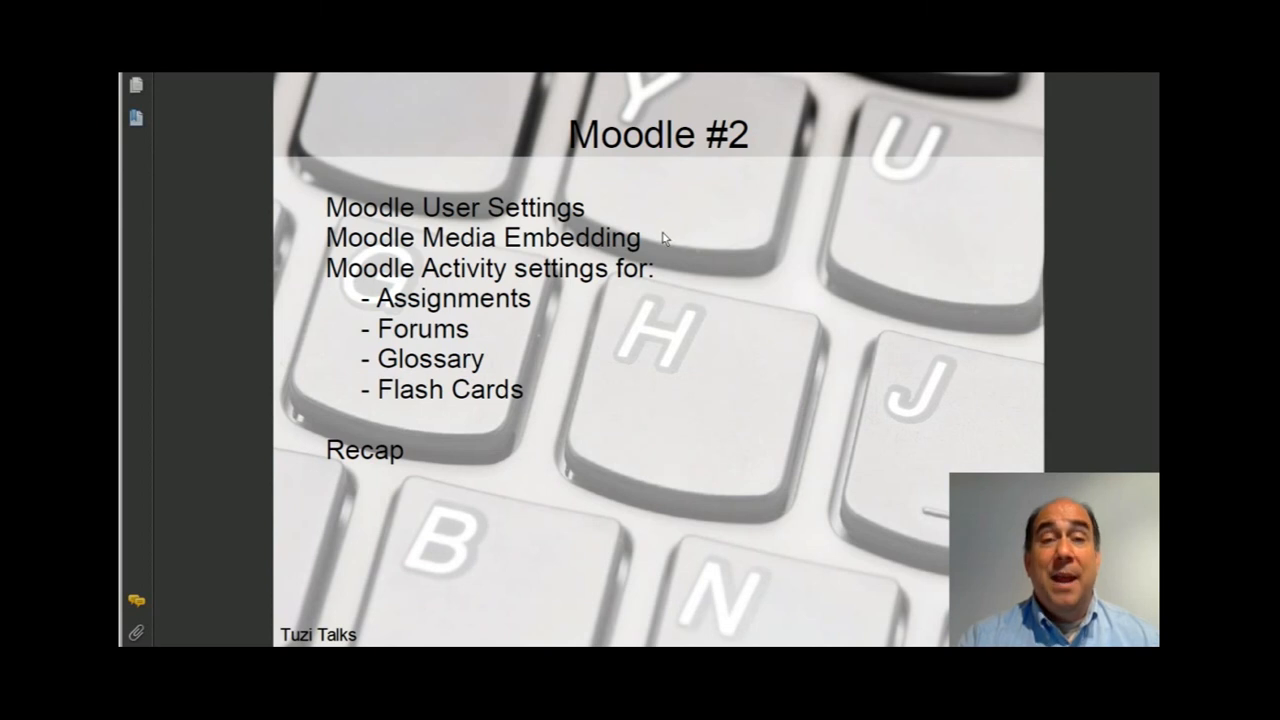